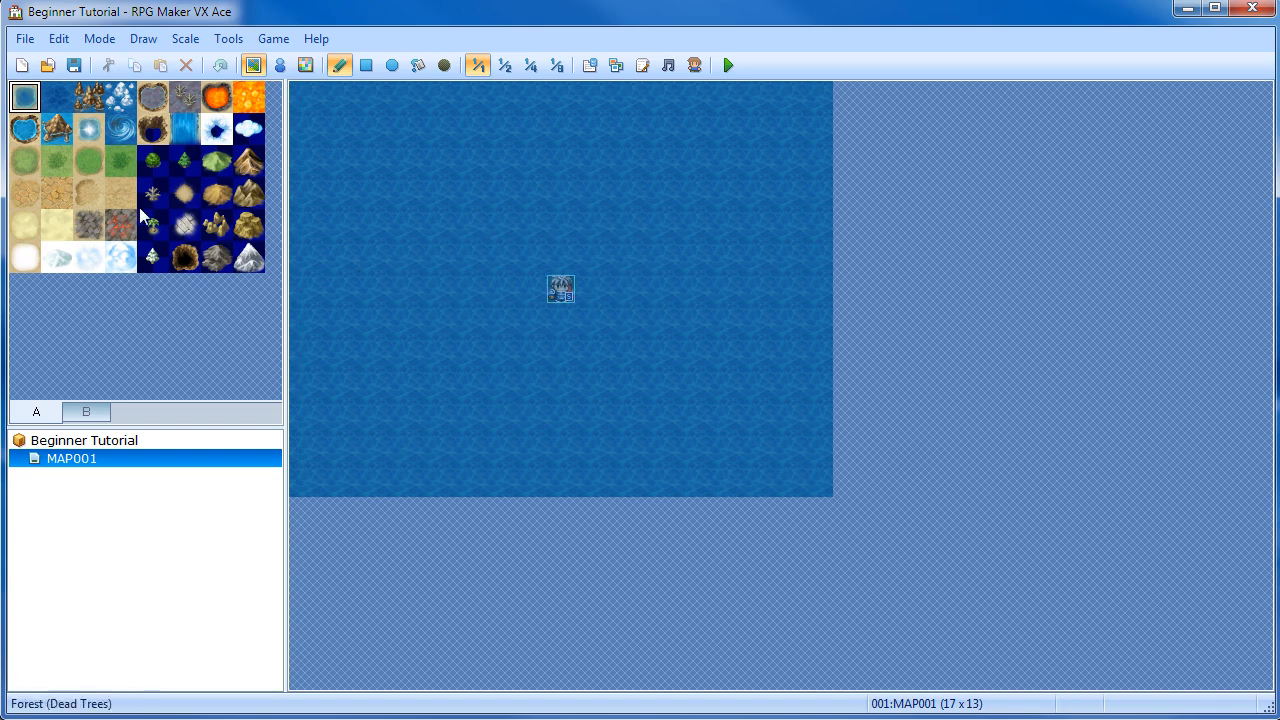
# View the tile palette's B page and return to page A
pyautogui.click(86, 416)
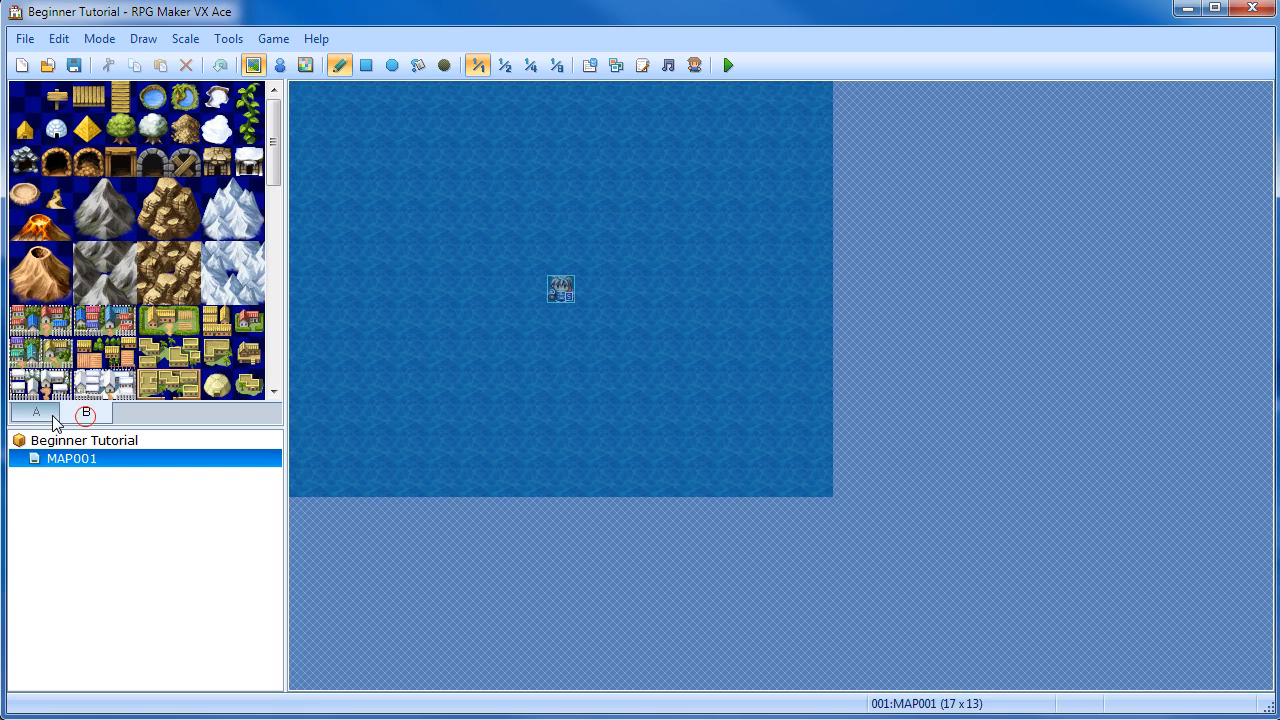
pyautogui.click(40, 416)
pyautogui.click(48, 416)
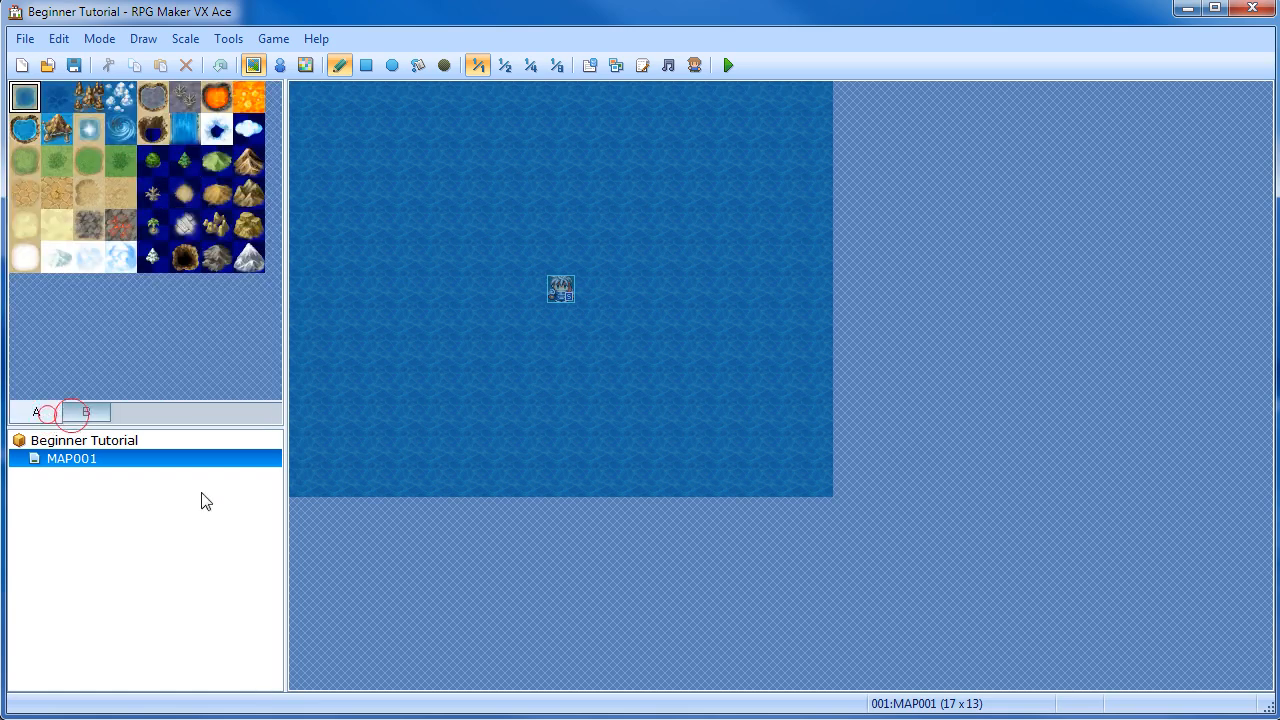
# Review the properties of MAP001 and close them without changing anything
pyautogui.rightClick(68, 461)
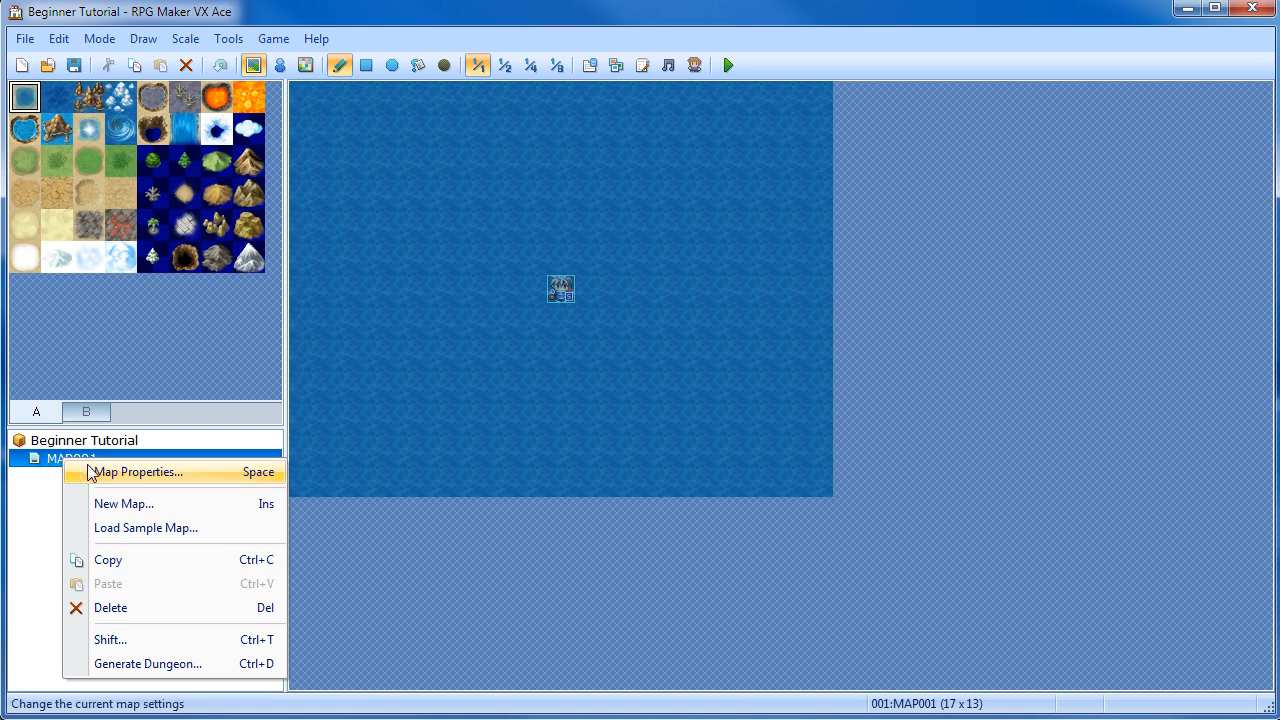
pyautogui.click(146, 472)
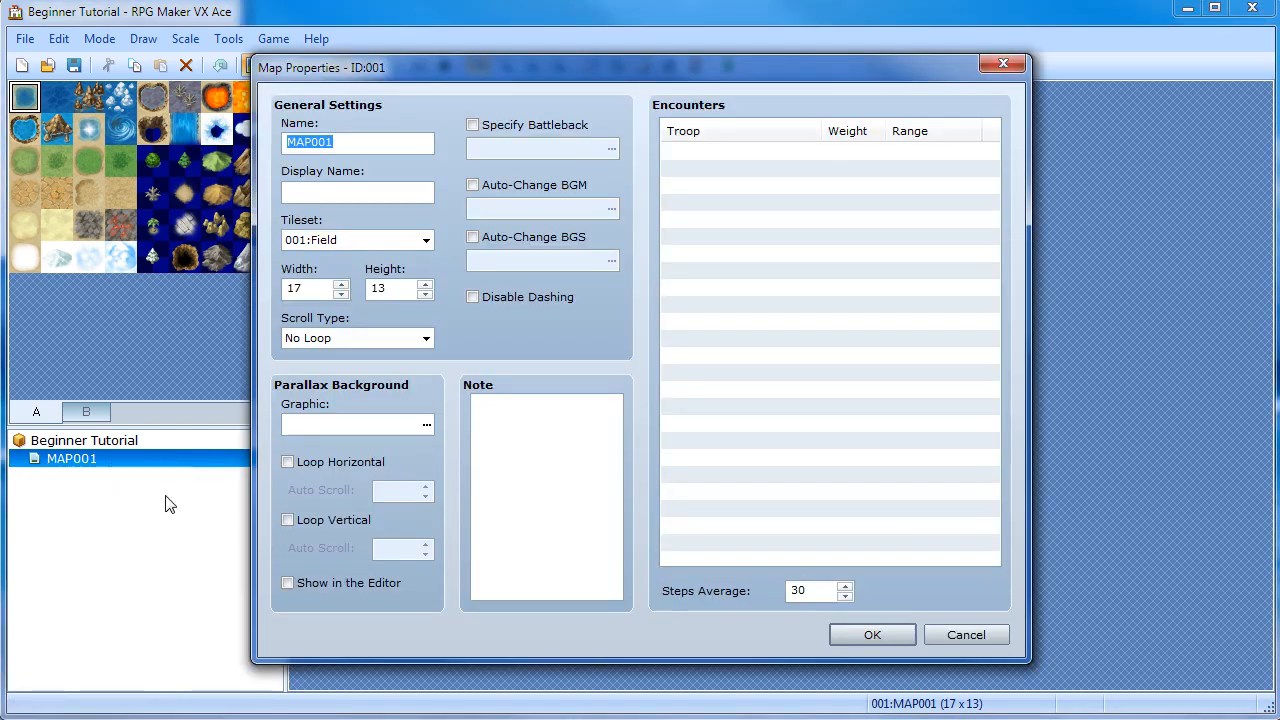
pyautogui.click(96, 458)
pyautogui.click(919, 632)
# In the properties of MAP001, set both the map name and the display name to "Test"
pyautogui.rightClick(126, 457)
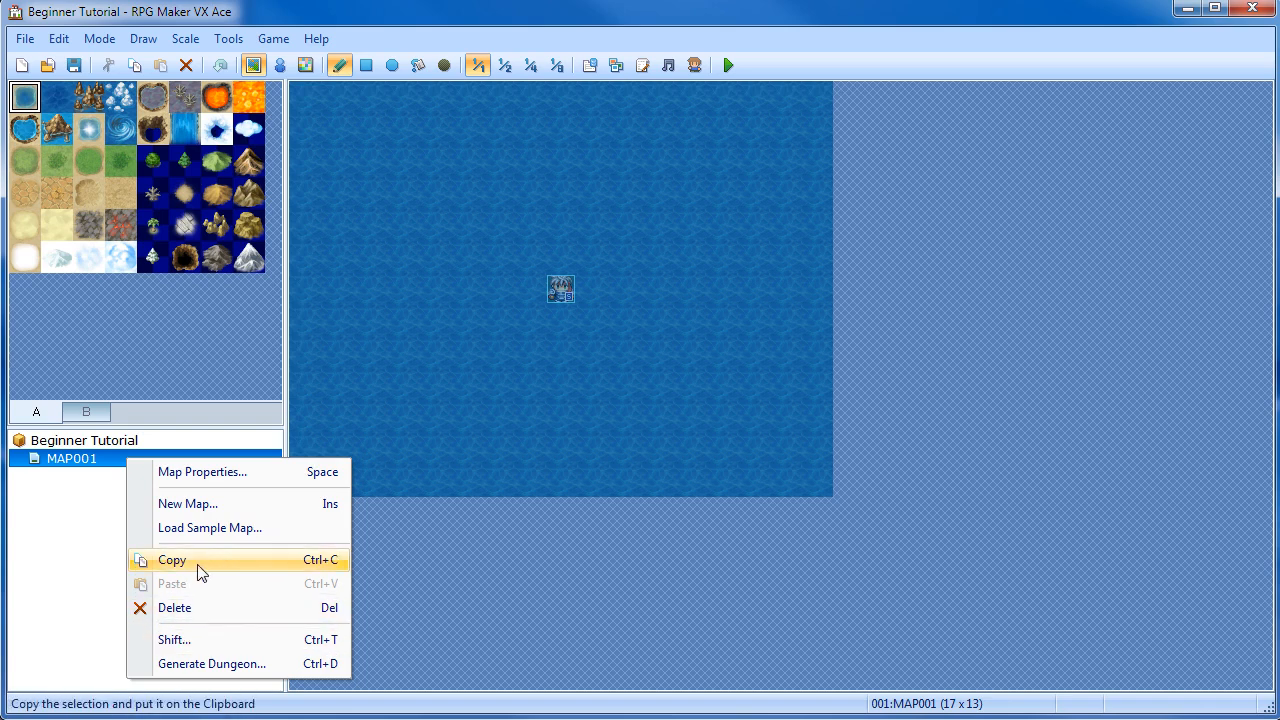
pyautogui.click(232, 474)
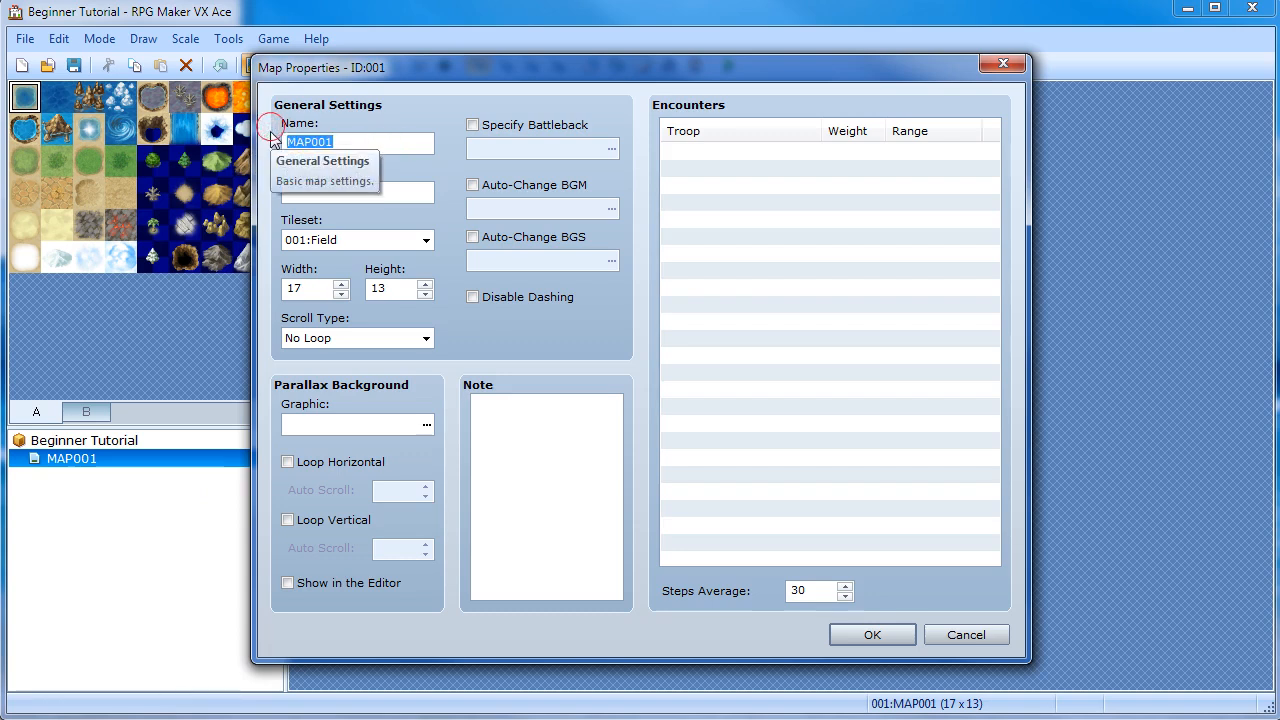
pyautogui.write('Test')
pyautogui.click(366, 192)
pyautogui.write('Test')
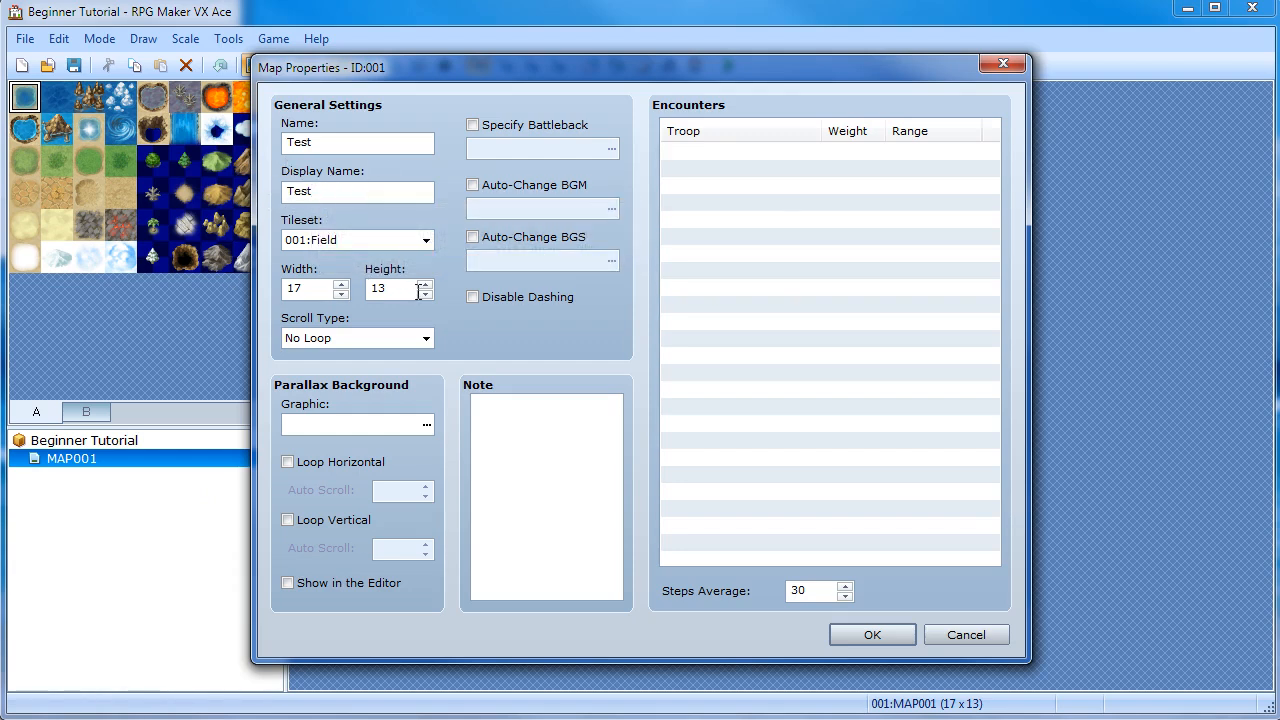
# Keep the 001:Field tileset and set the map's width to 25 and height to 20
pyautogui.click(350, 242)
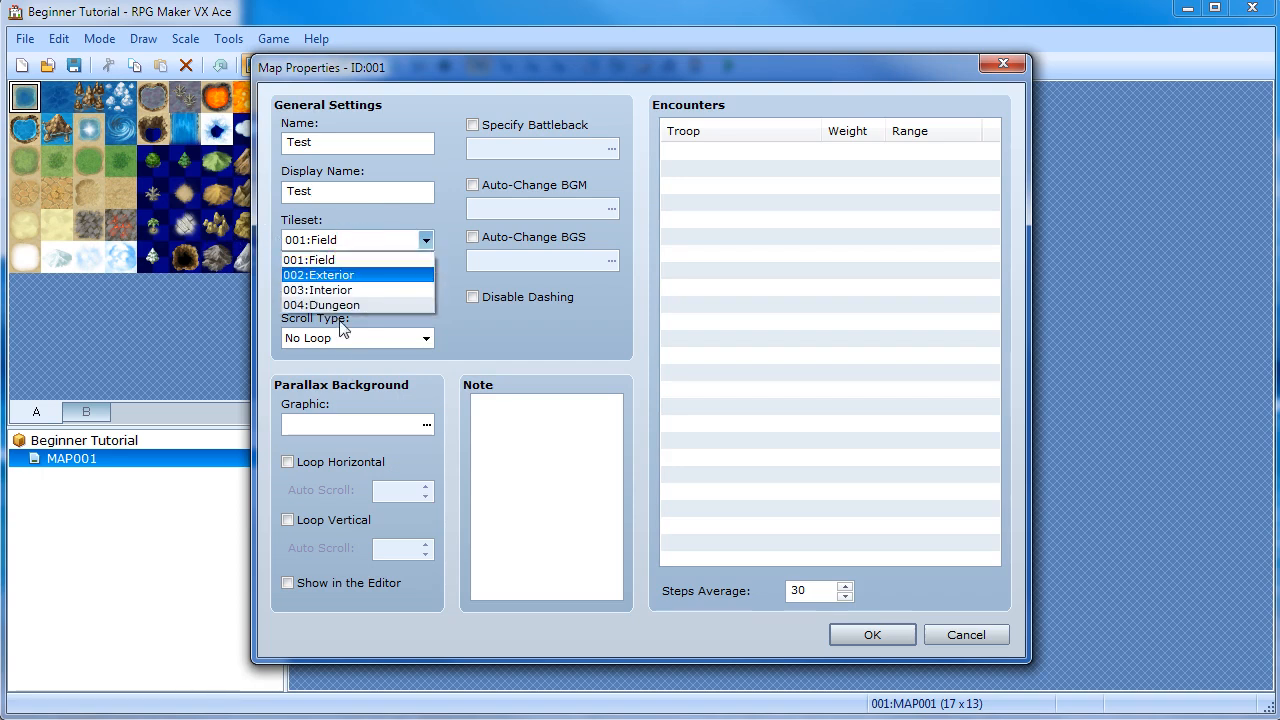
pyautogui.click(352, 240)
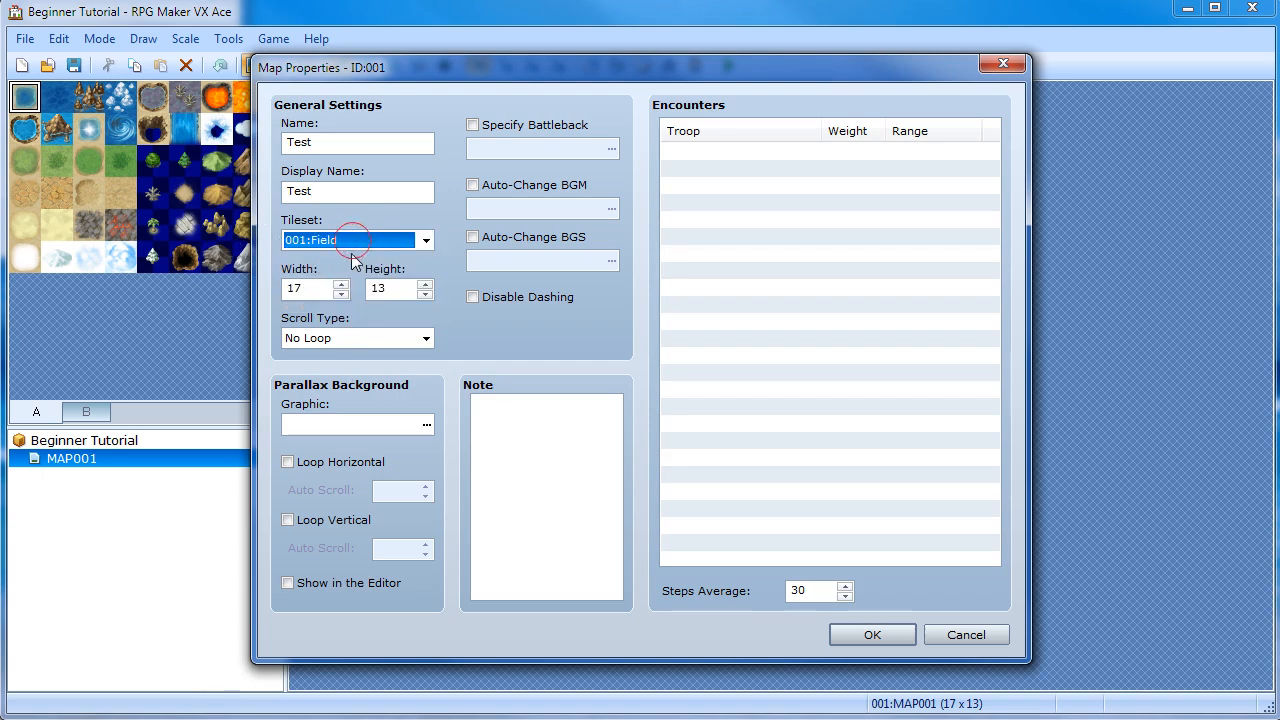
pyautogui.moveTo(312, 289); pyautogui.dragTo(252, 283)
pyautogui.write('25')
pyautogui.moveTo(400, 289); pyautogui.dragTo(355, 290)
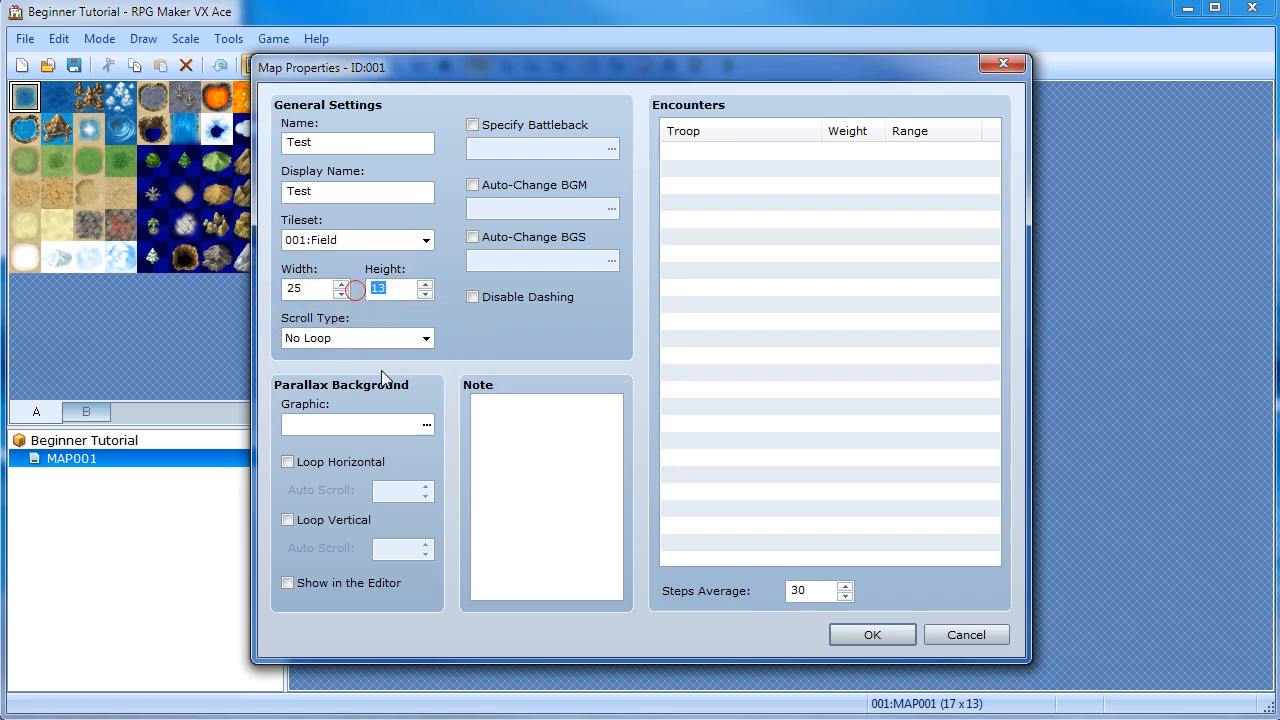
pyautogui.write('25')
pyautogui.press('BackSpace')
pyautogui.write('0')
pyautogui.click(334, 464)
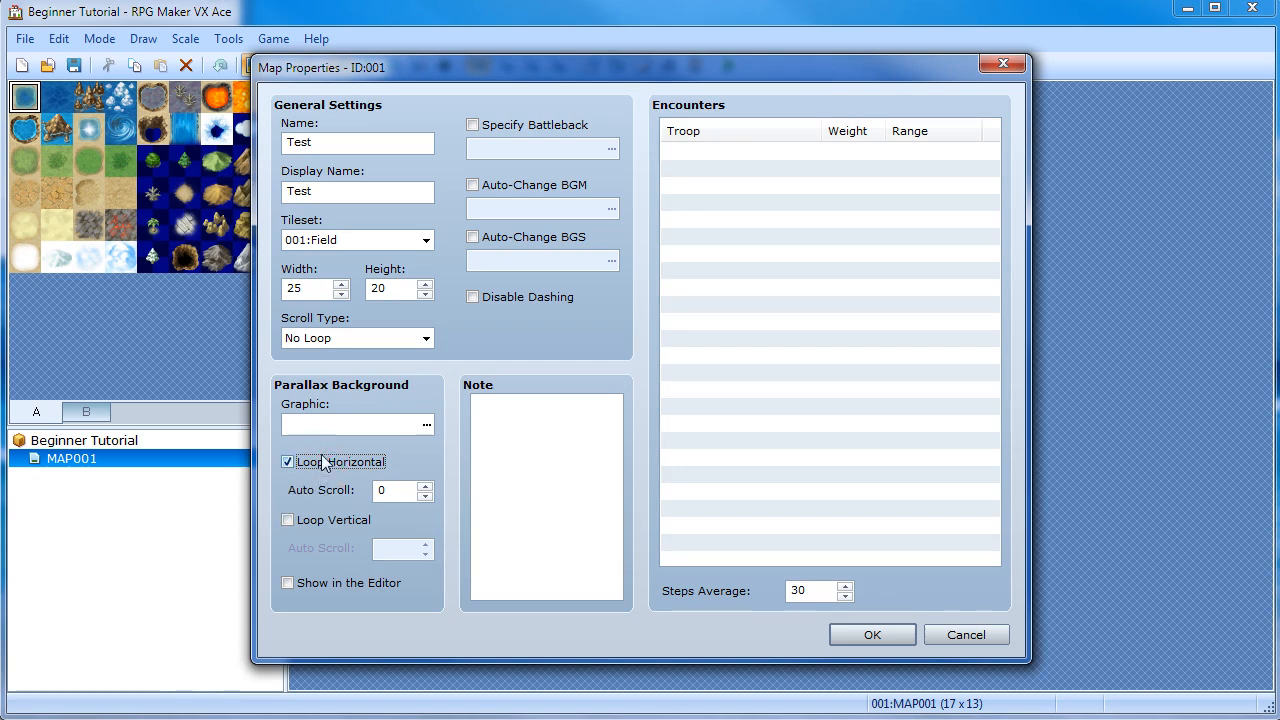
pyautogui.click(321, 462)
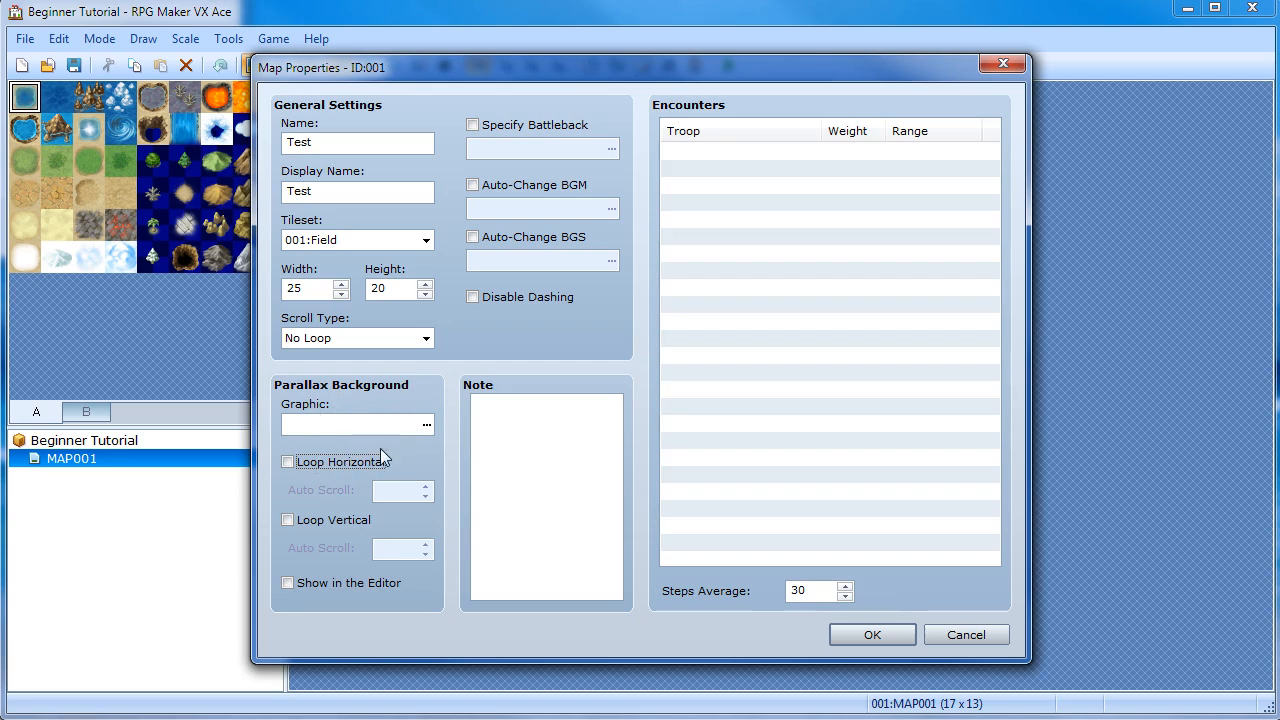
pyautogui.click(552, 432)
pyautogui.click(505, 413)
pyautogui.click(749, 153)
pyautogui.rightClick(747, 152)
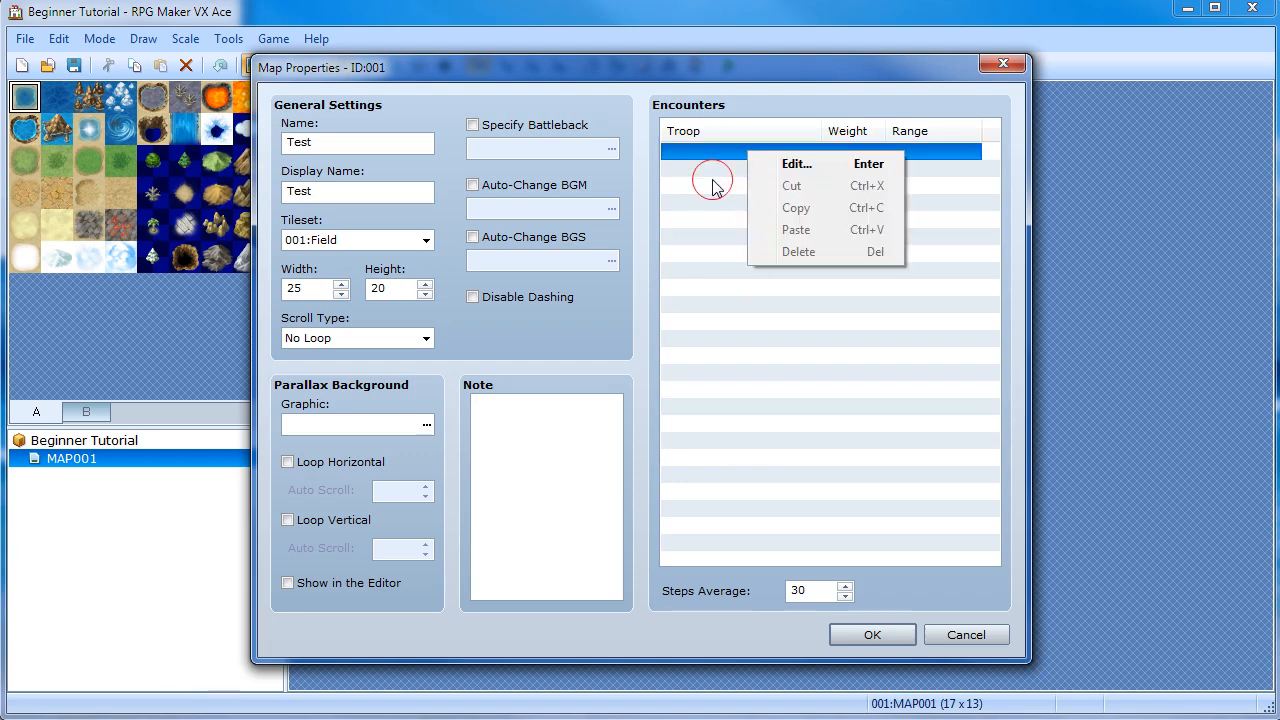
pyautogui.click(713, 182)
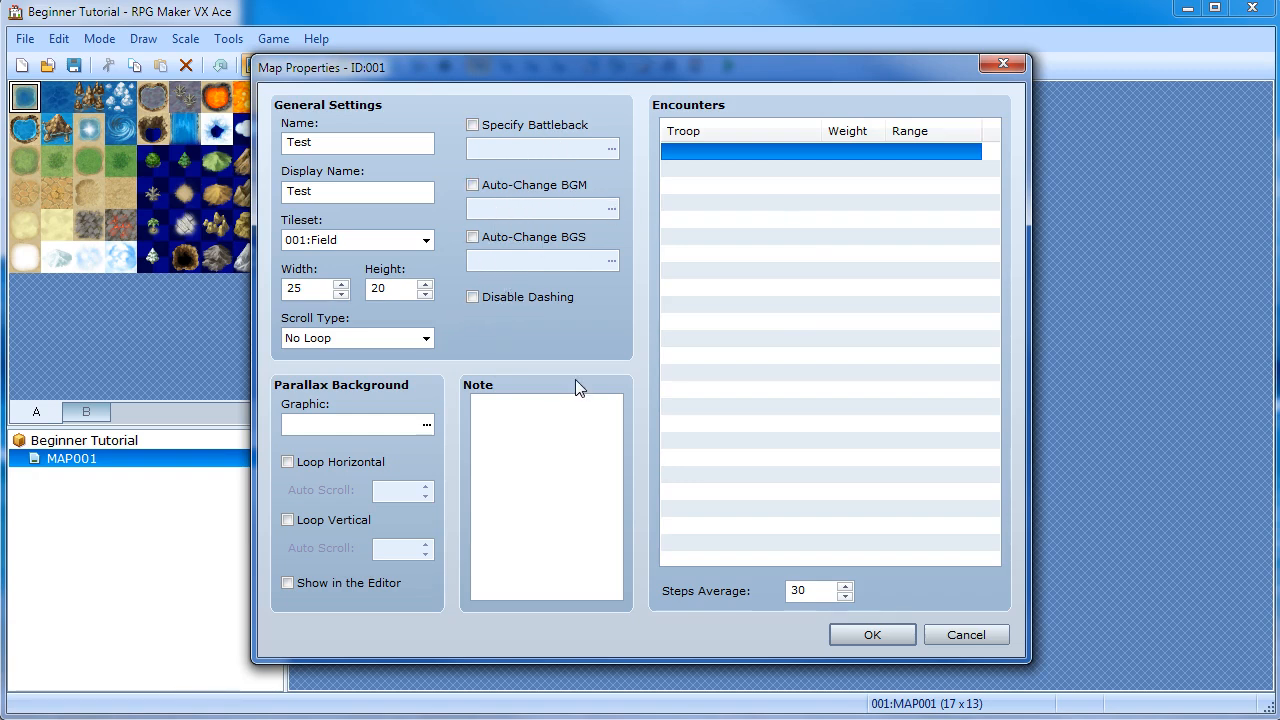
# Apply the new map properties and select the Test map in the project tree
pyautogui.click(882, 634)
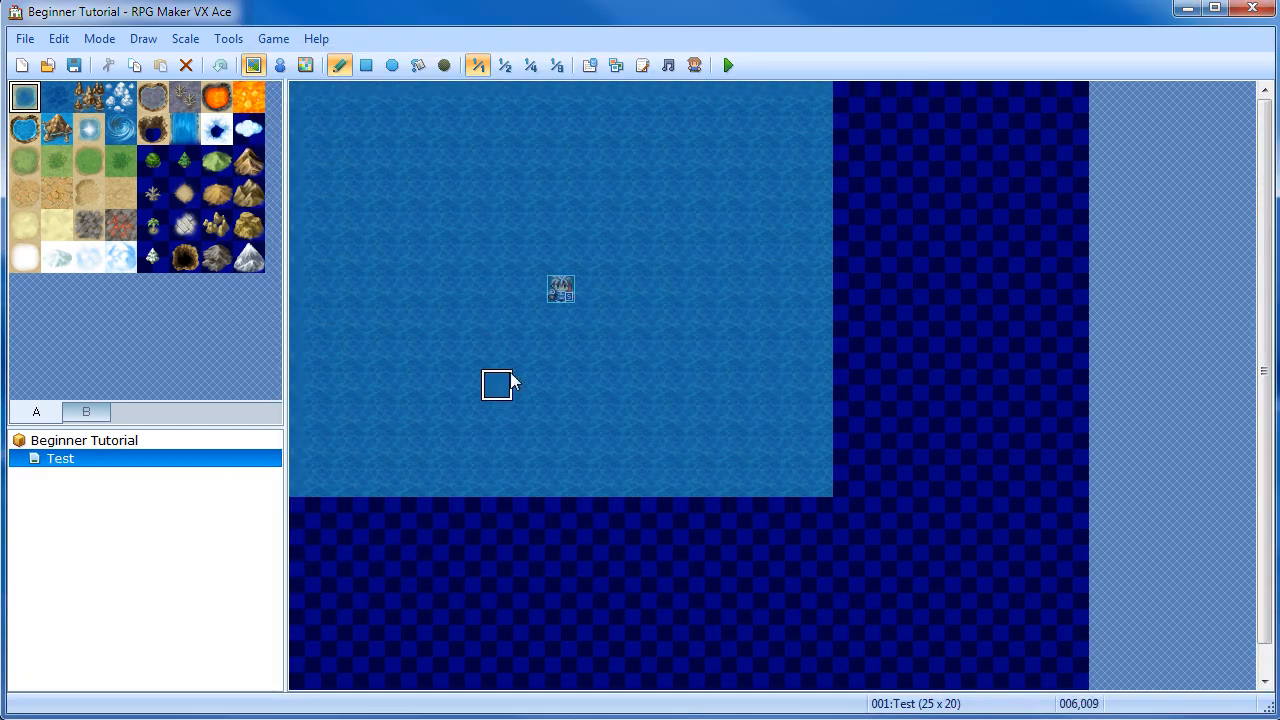
pyautogui.click(36, 440)
pyautogui.click(62, 460)
# Change the Test map's tileset to 002:Exterior in its map properties and apply it
pyautogui.rightClick(97, 465)
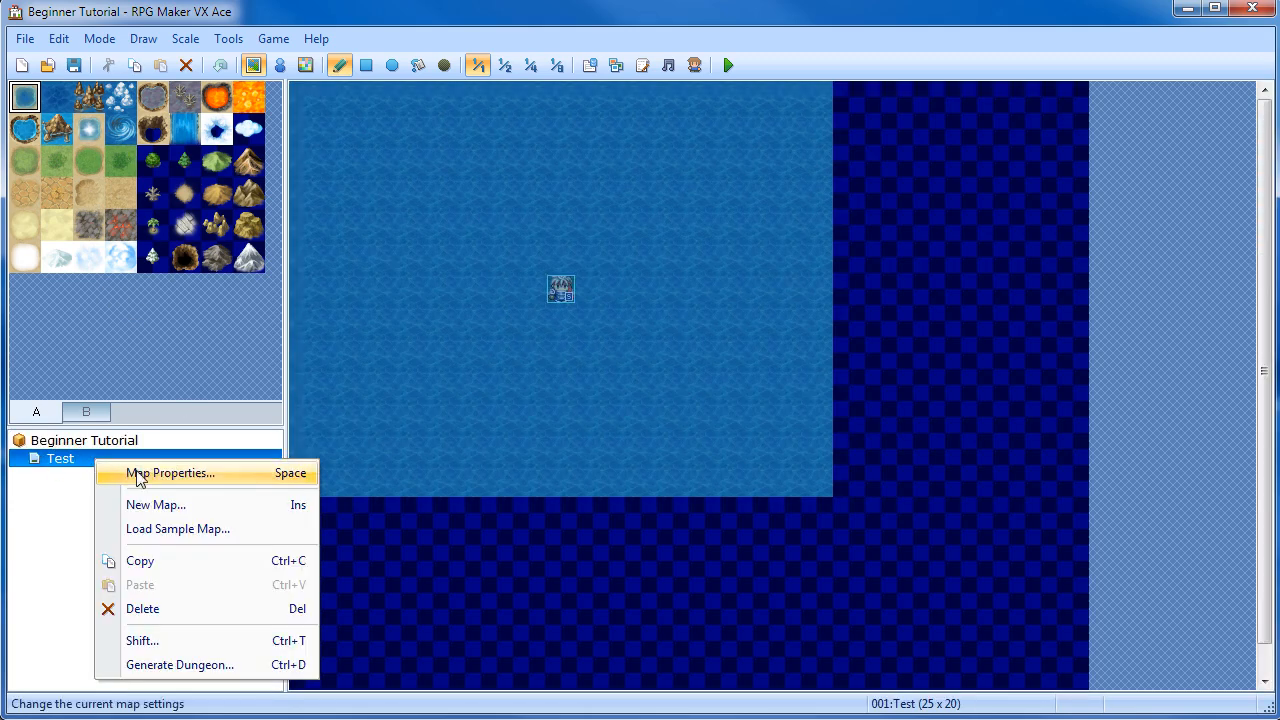
pyautogui.click(136, 470)
pyautogui.click(390, 241)
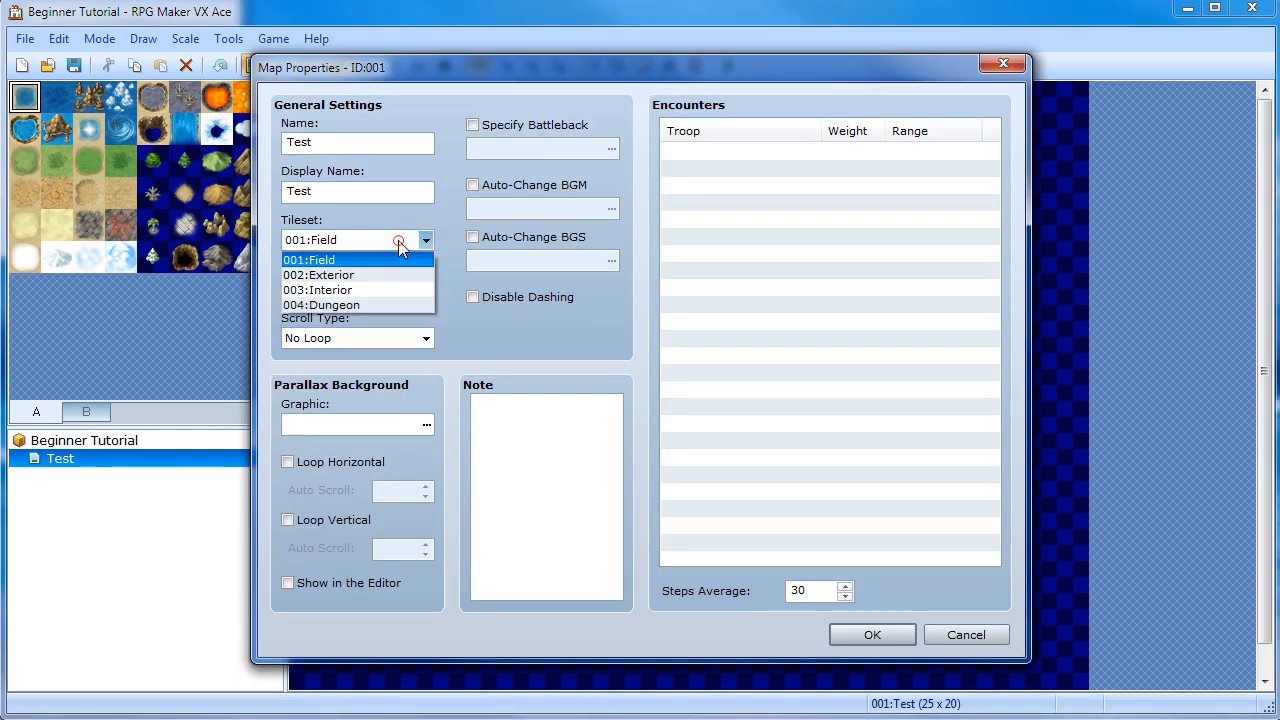
pyautogui.click(347, 274)
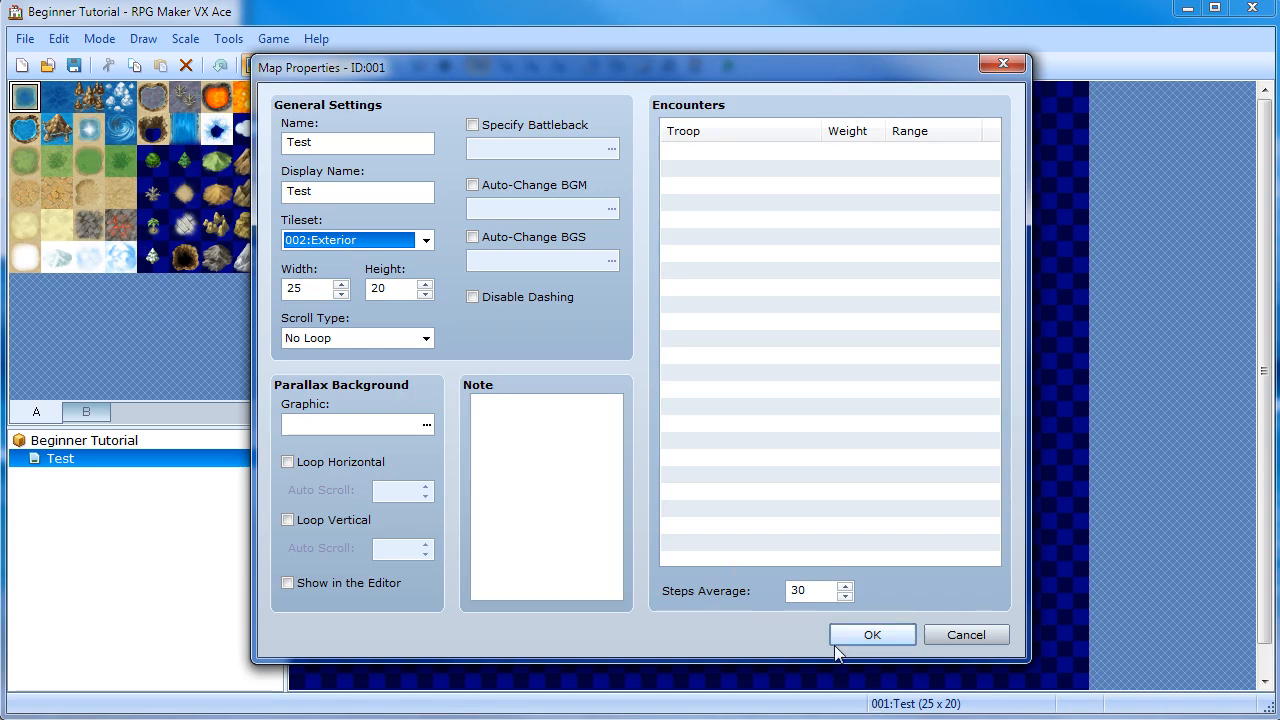
pyautogui.click(870, 637)
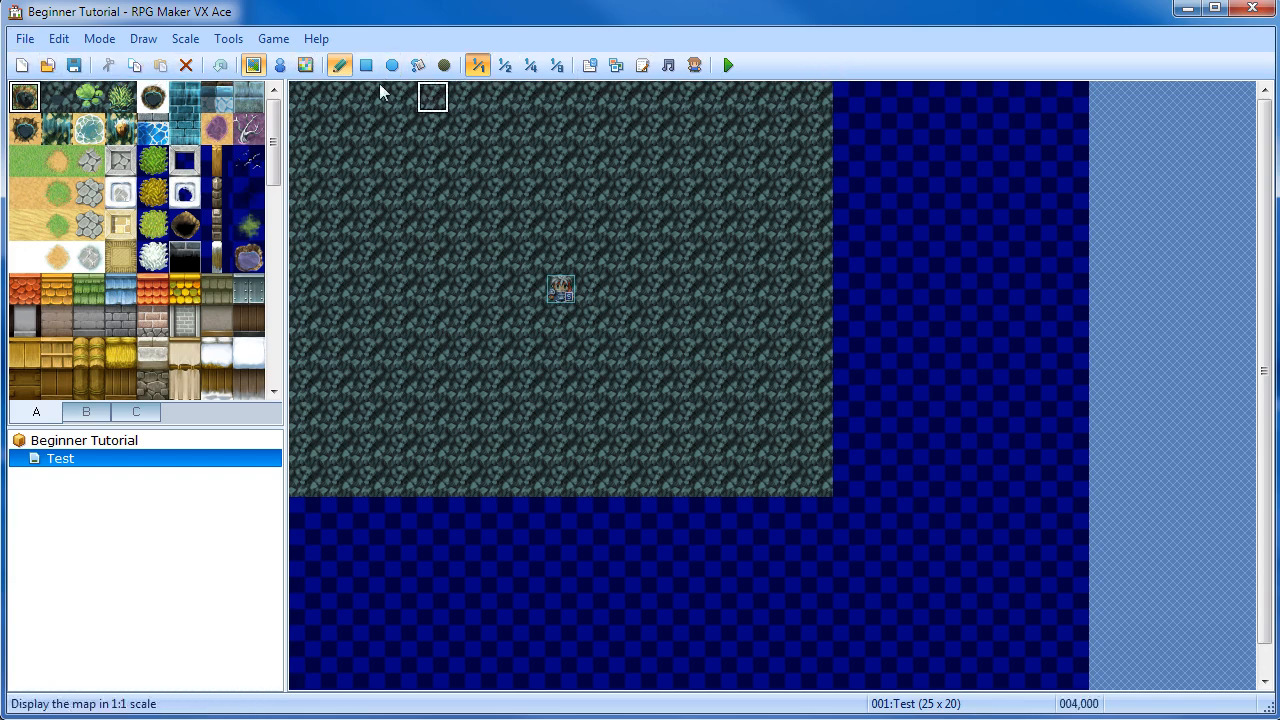
pyautogui.click(24, 42)
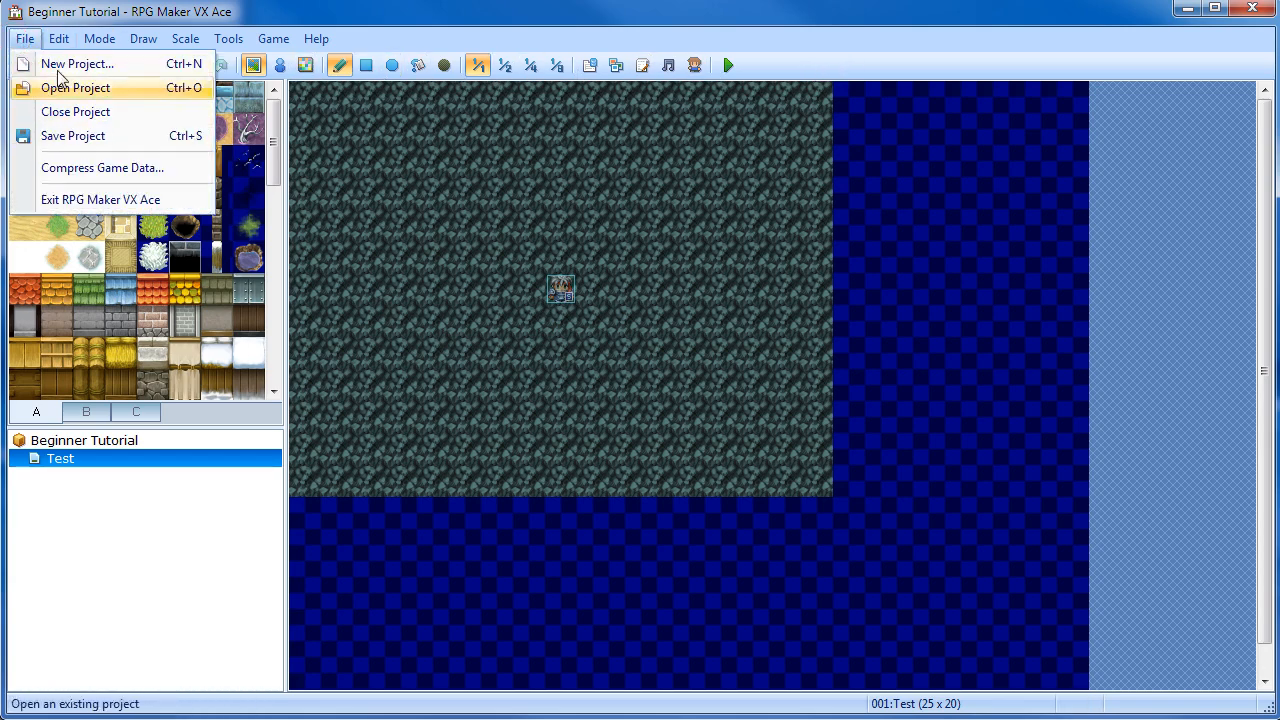
pyautogui.moveTo(113, 50)
pyautogui.moveTo(22, 38)
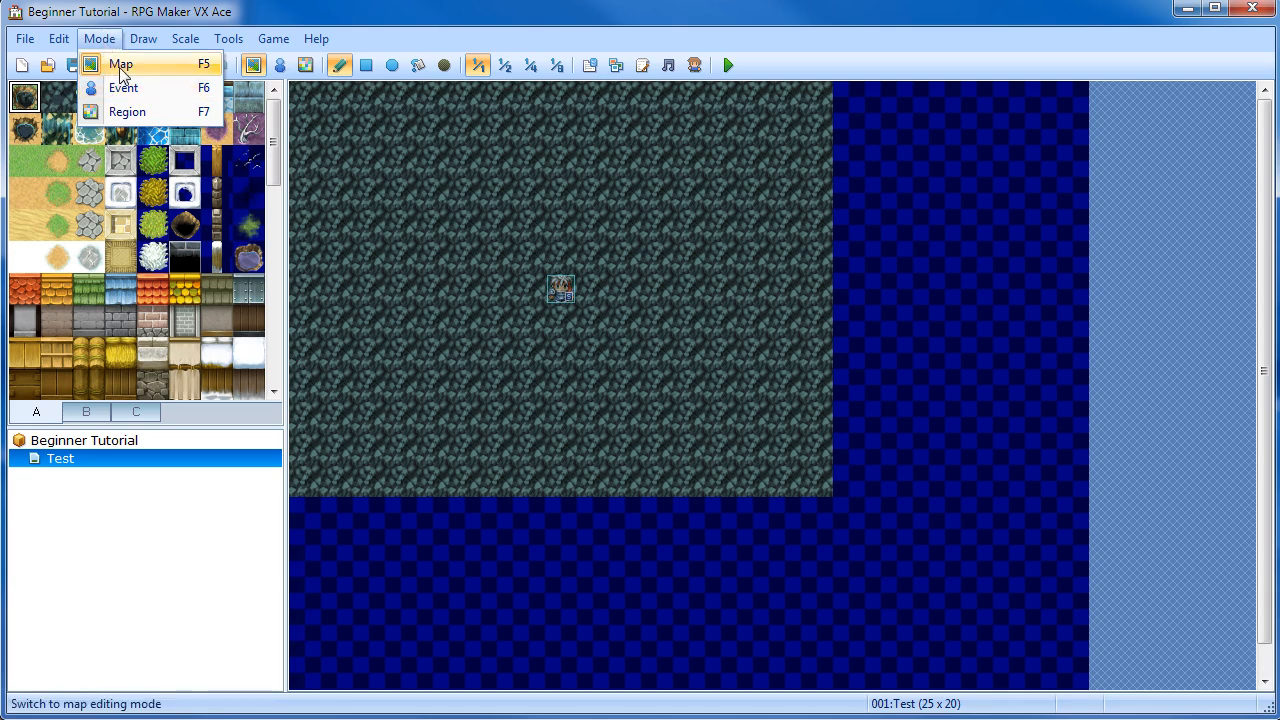
pyautogui.click(100, 38)
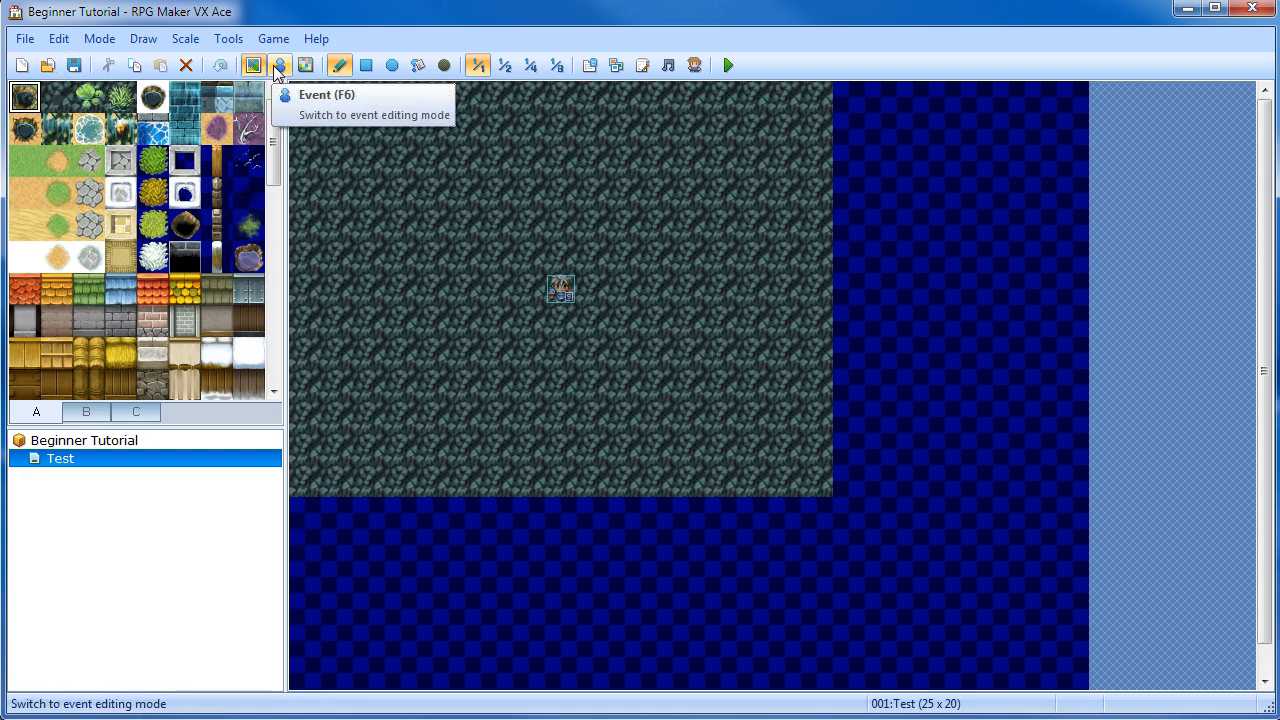
# Open the program's help contents and expand the RPG Maker VX Ace and RGSS Reference Manual sections
pyautogui.click(26, 40)
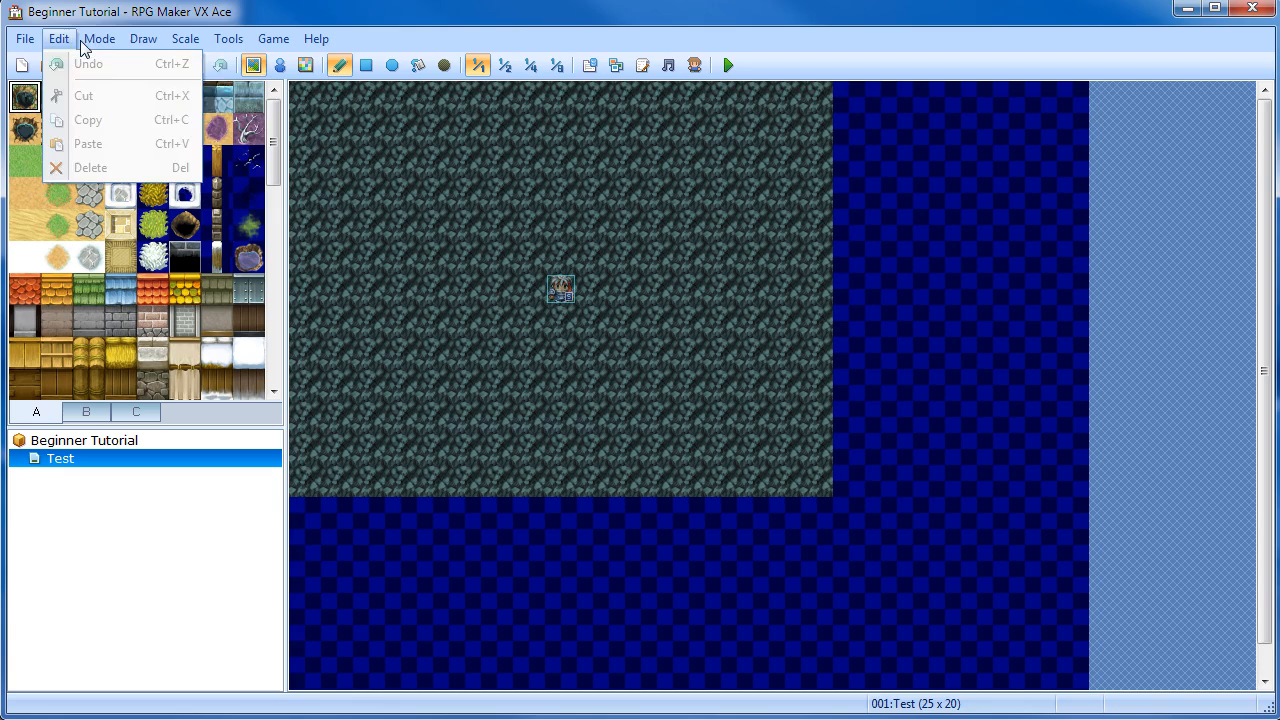
pyautogui.moveTo(274, 47)
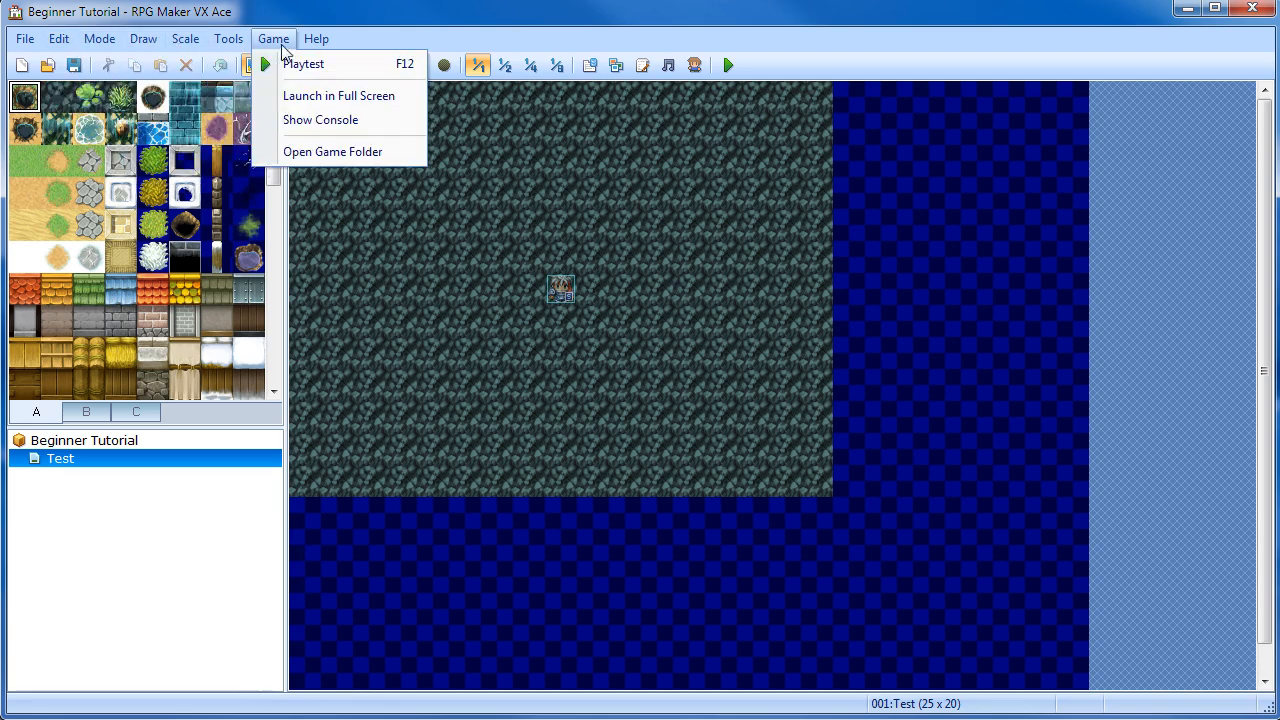
pyautogui.moveTo(320, 45)
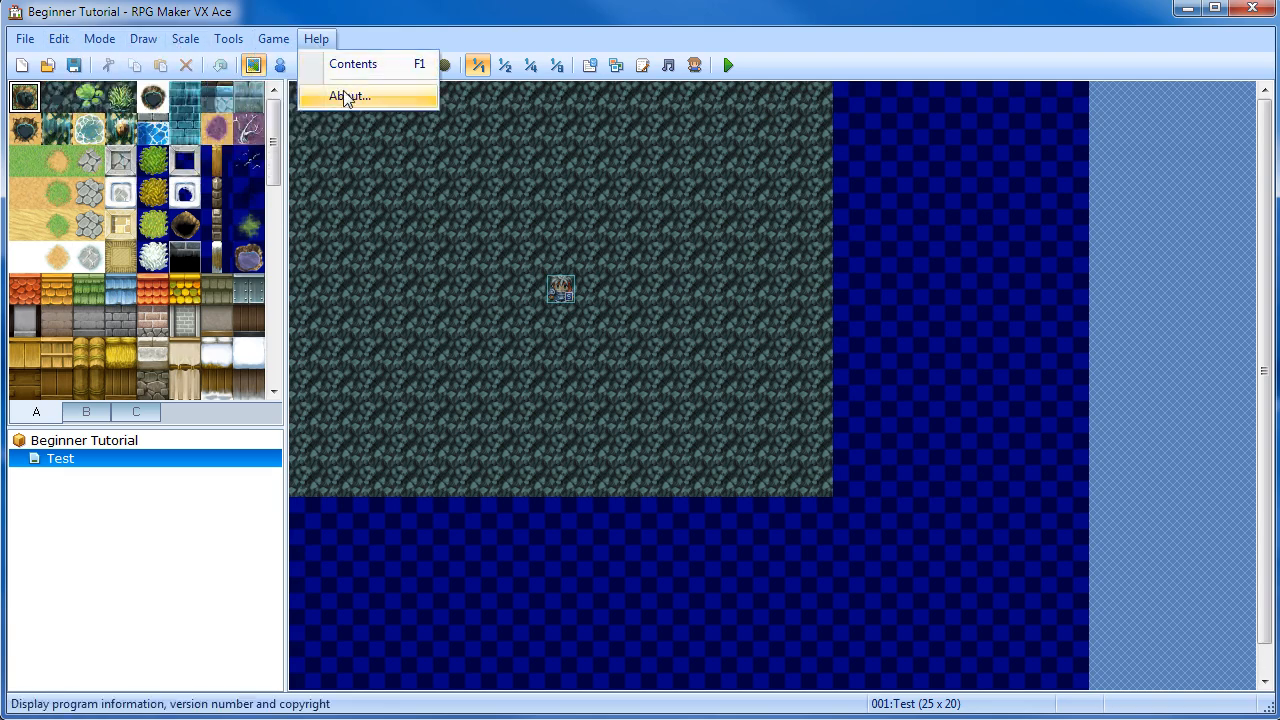
pyautogui.click(347, 66)
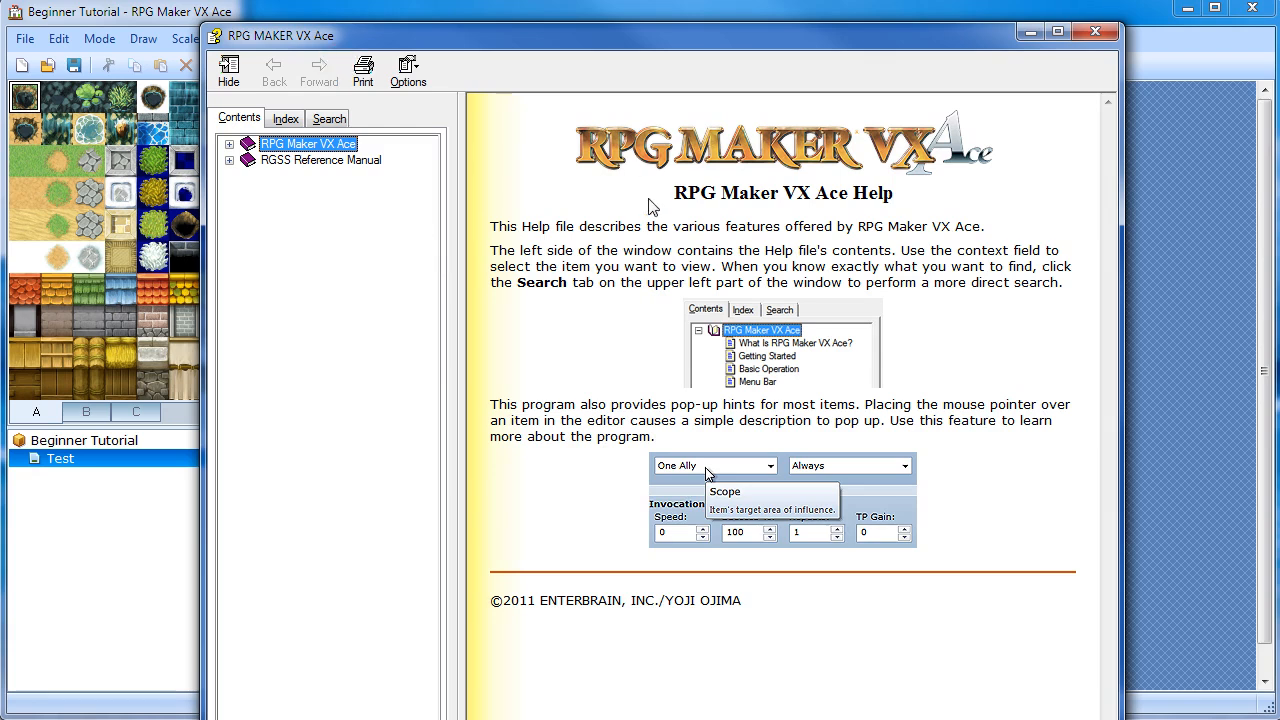
pyautogui.click(229, 160)
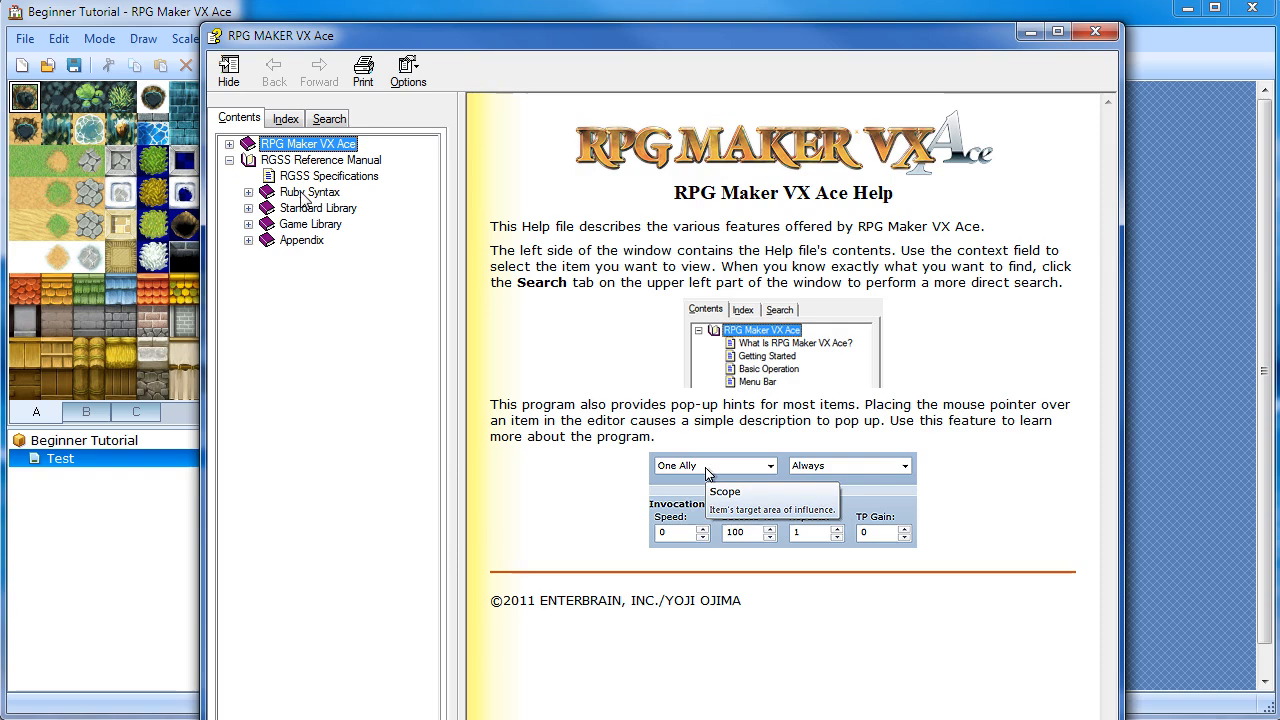
pyautogui.click(229, 145)
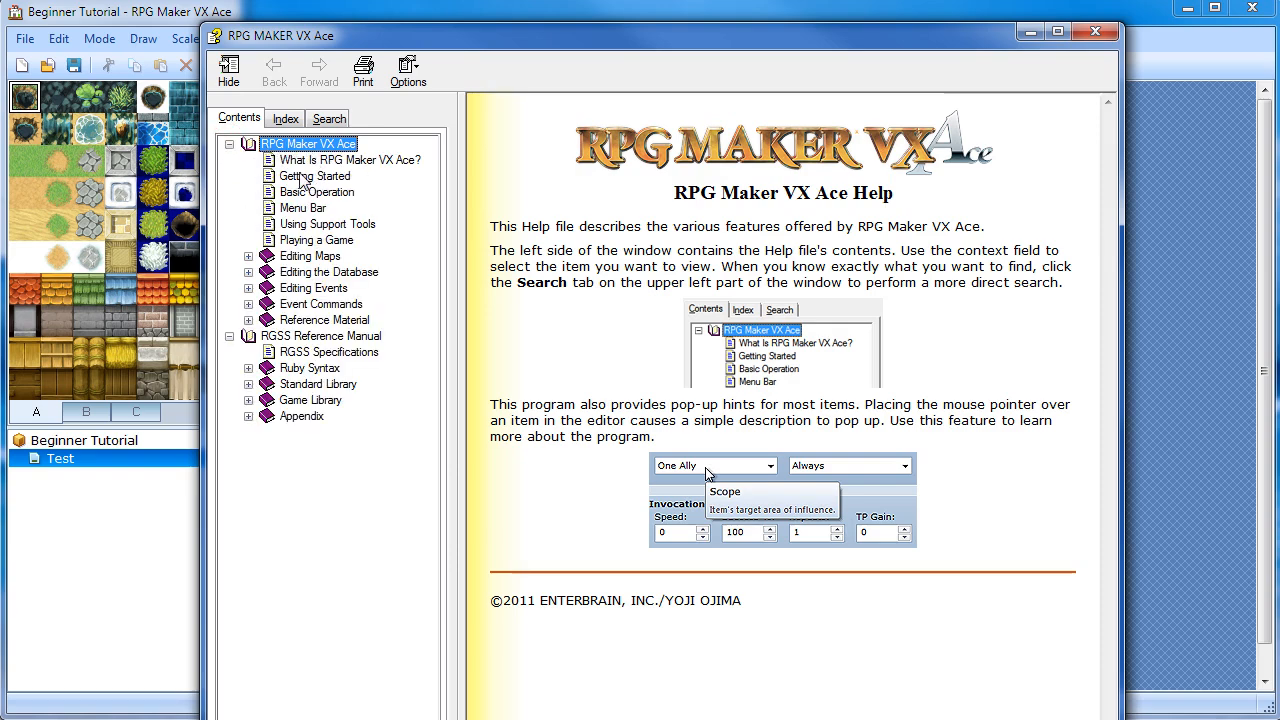
# Browse the help topics from Getting Started and Using Support Tools to Editing Map Design, and close the help window
pyautogui.click(330, 162)
pyautogui.click(322, 177)
pyautogui.click(317, 192)
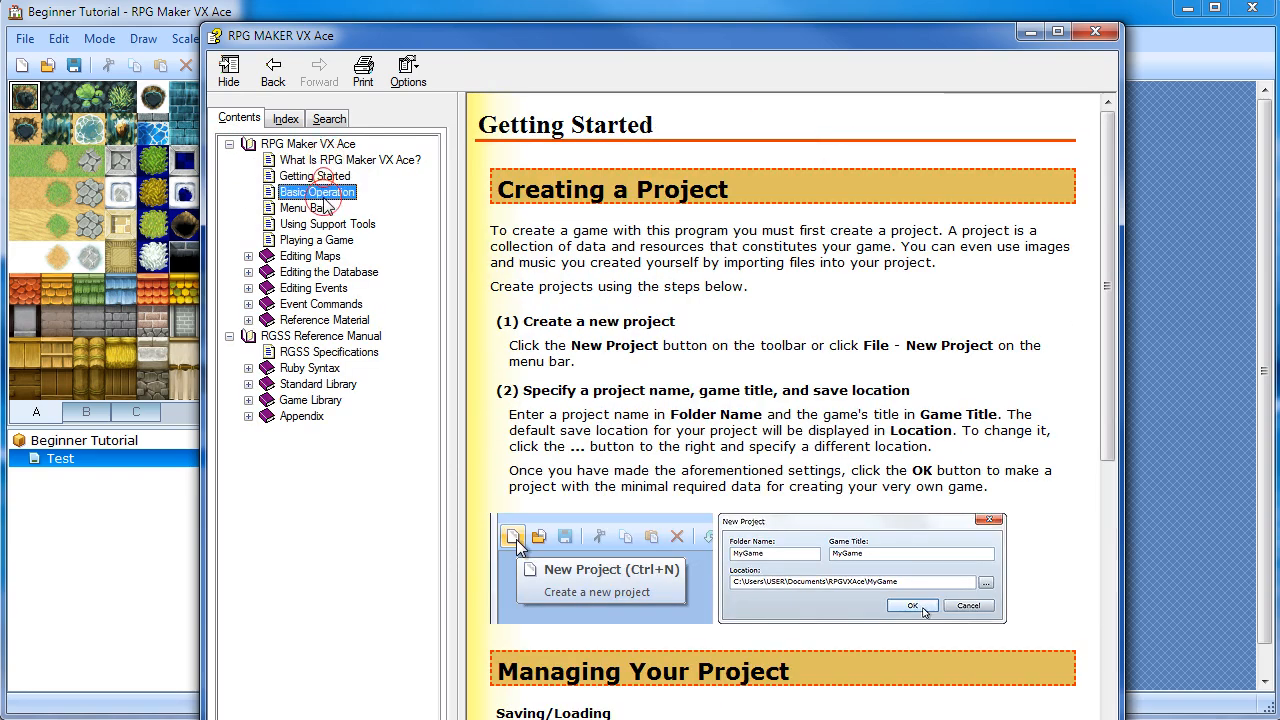
pyautogui.click(308, 224)
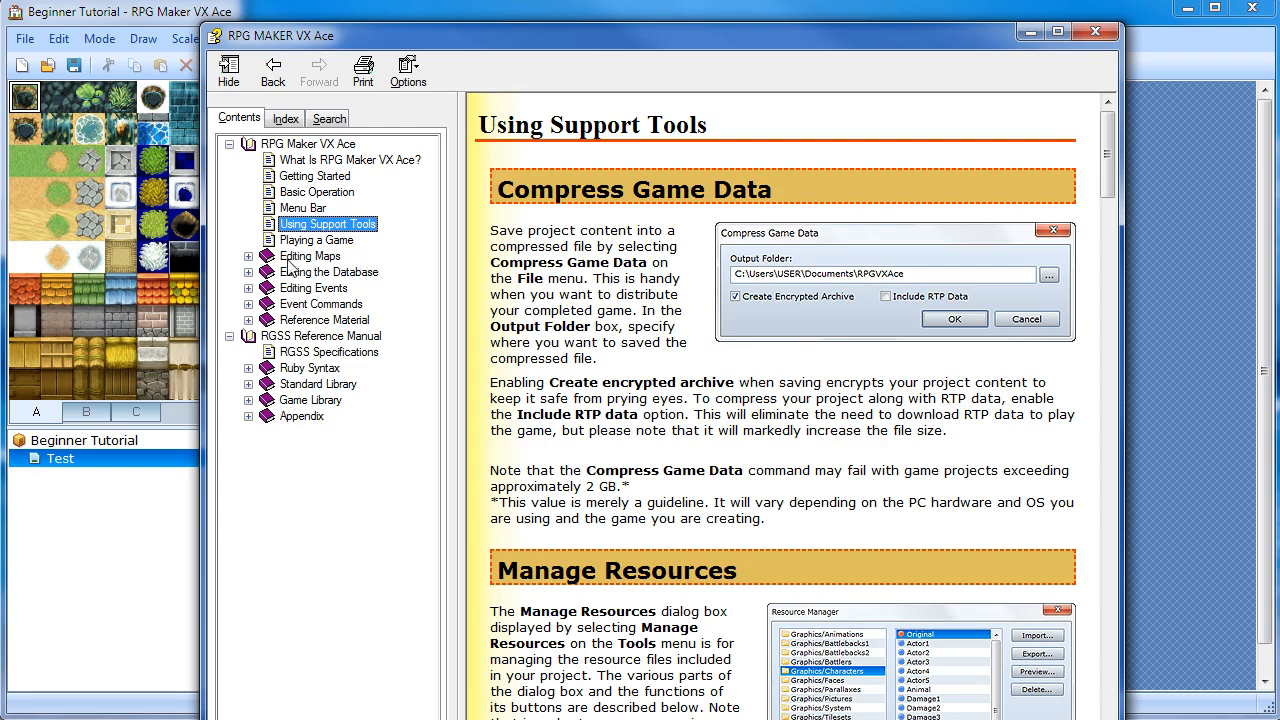
pyautogui.click(248, 256)
pyautogui.click(315, 272)
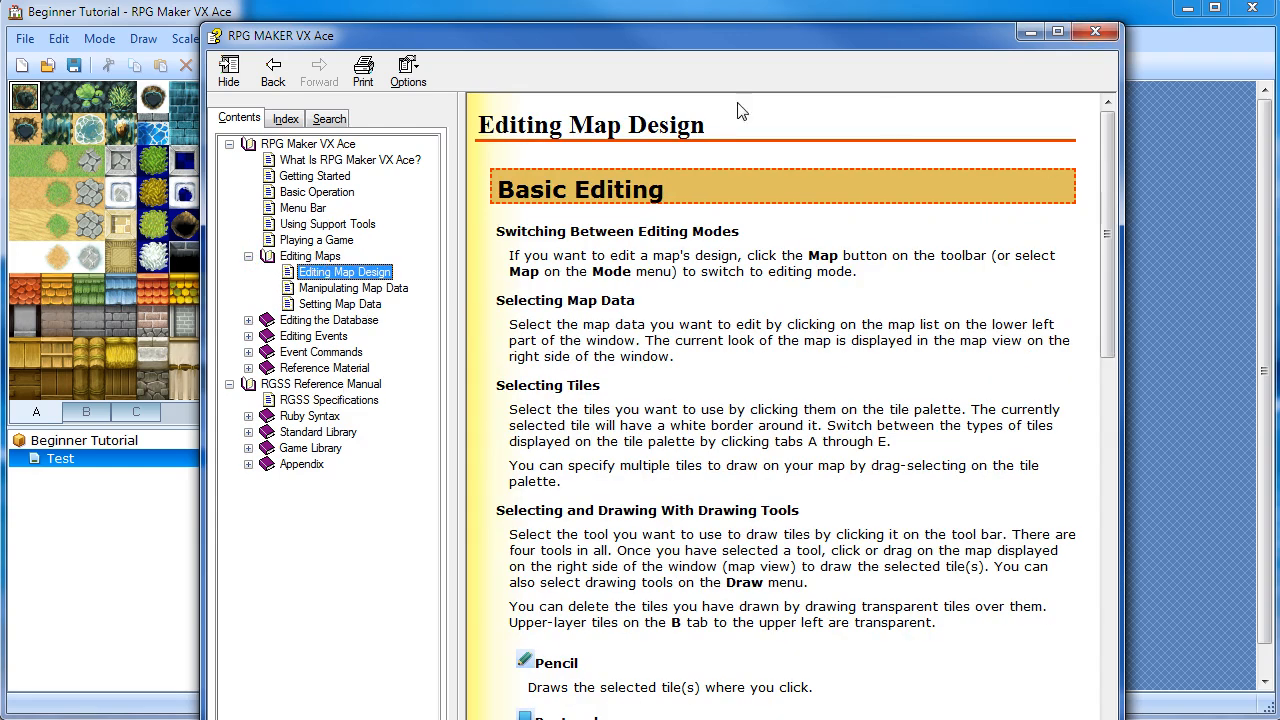
pyautogui.click(1104, 34)
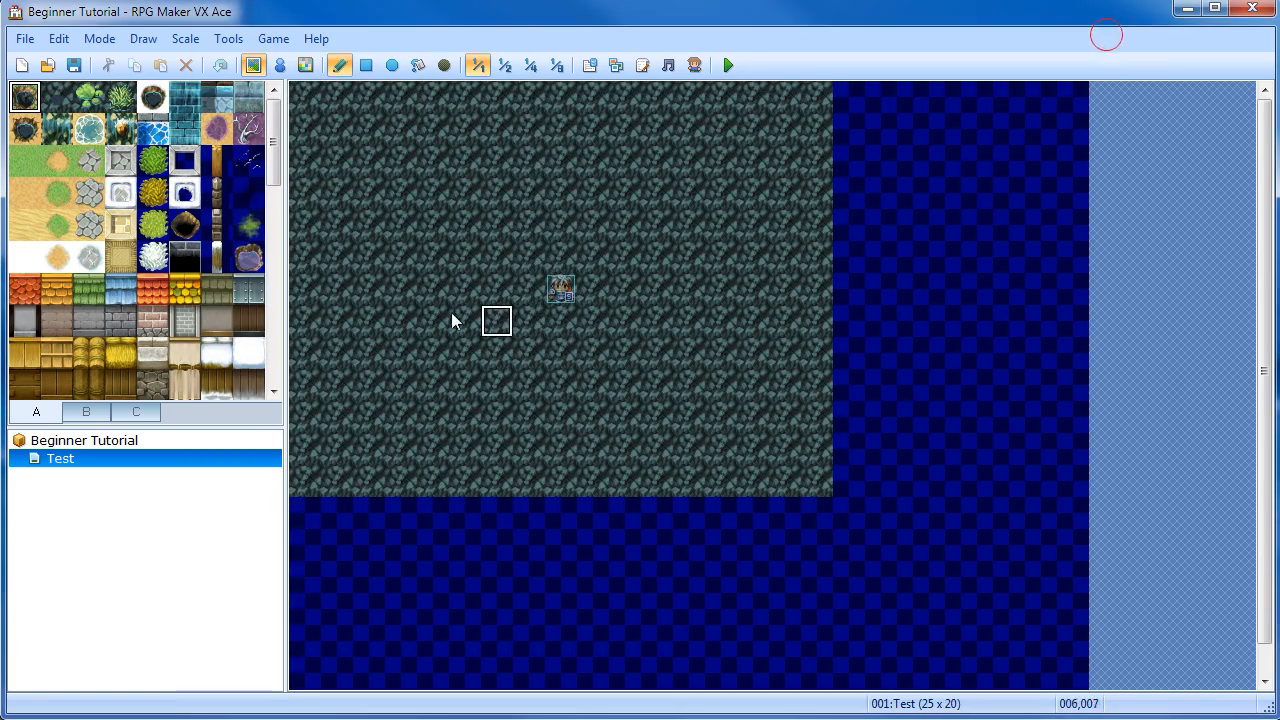
# Open the editor's options to examine the transparent color and map grid settings, and cancel without changes
pyautogui.click(99, 38)
pyautogui.moveTo(283, 40)
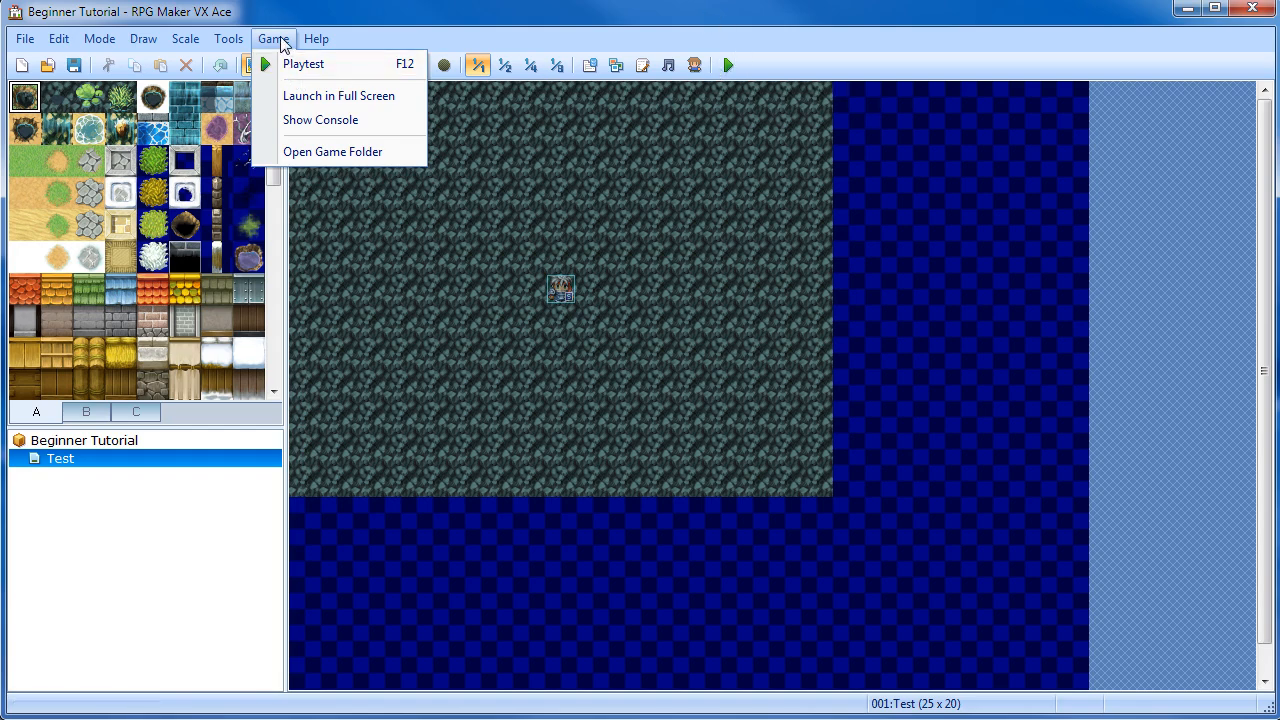
pyautogui.moveTo(229, 39)
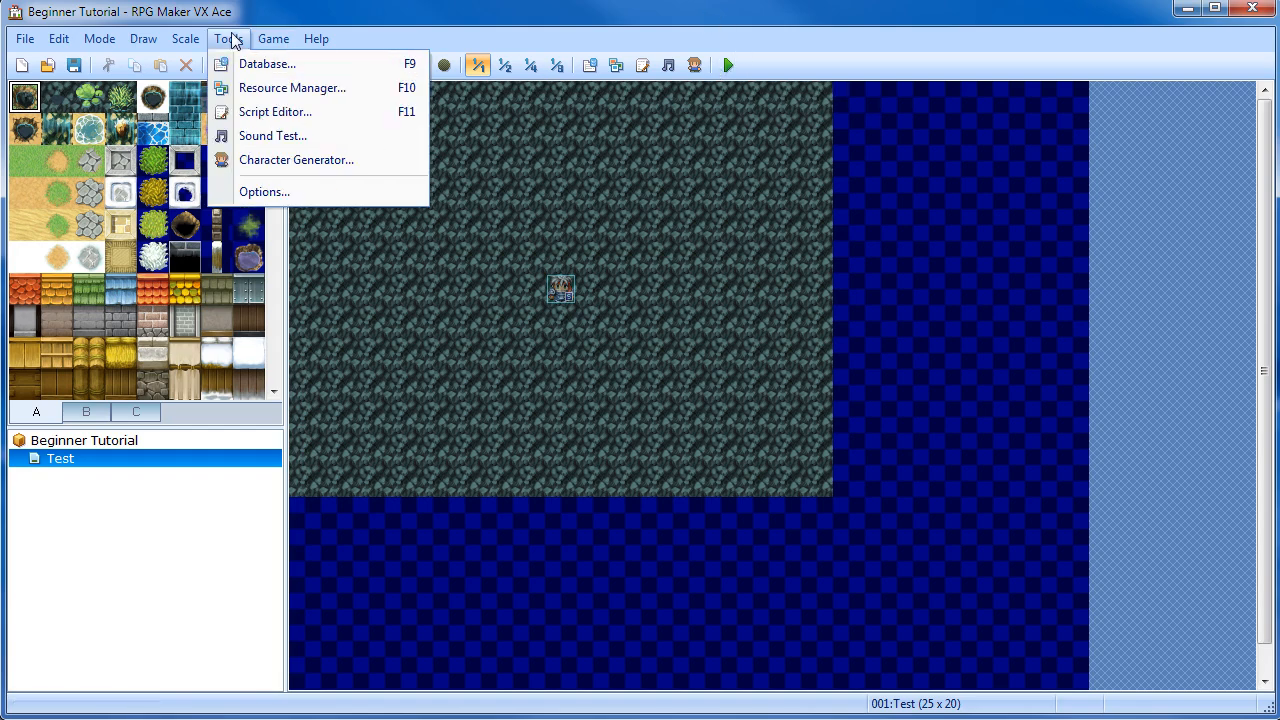
pyautogui.click(265, 193)
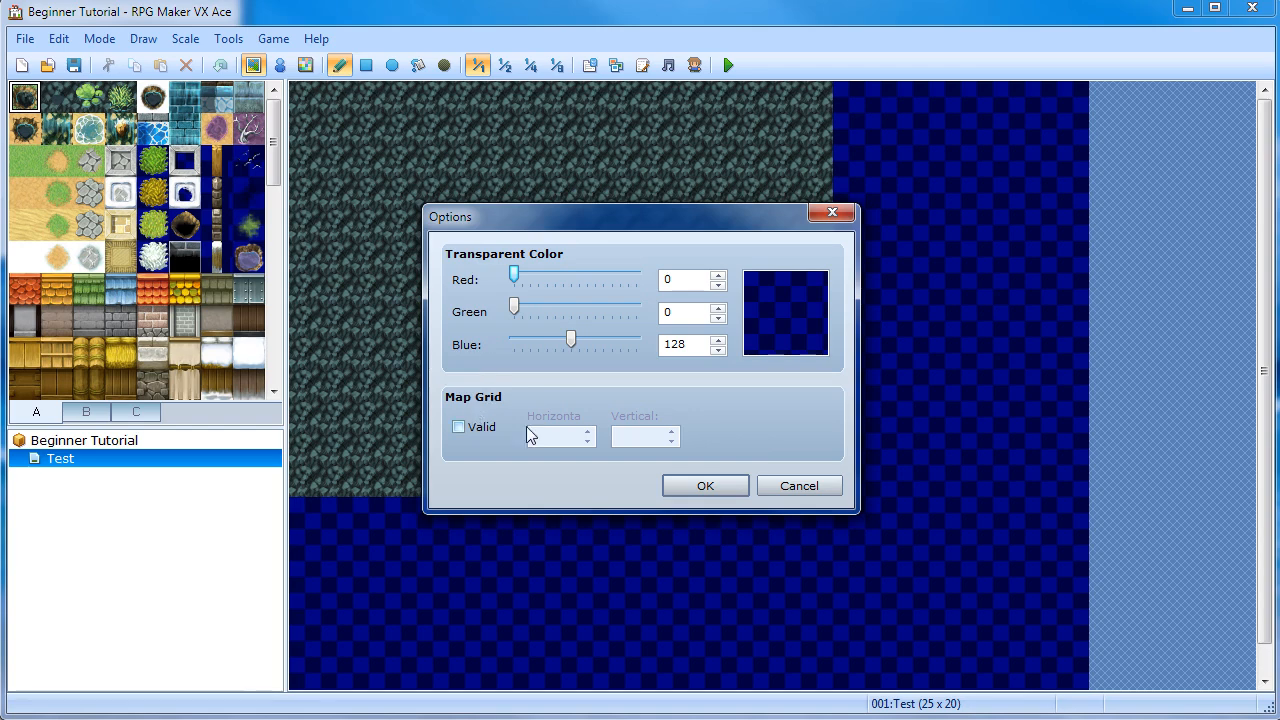
pyautogui.click(830, 490)
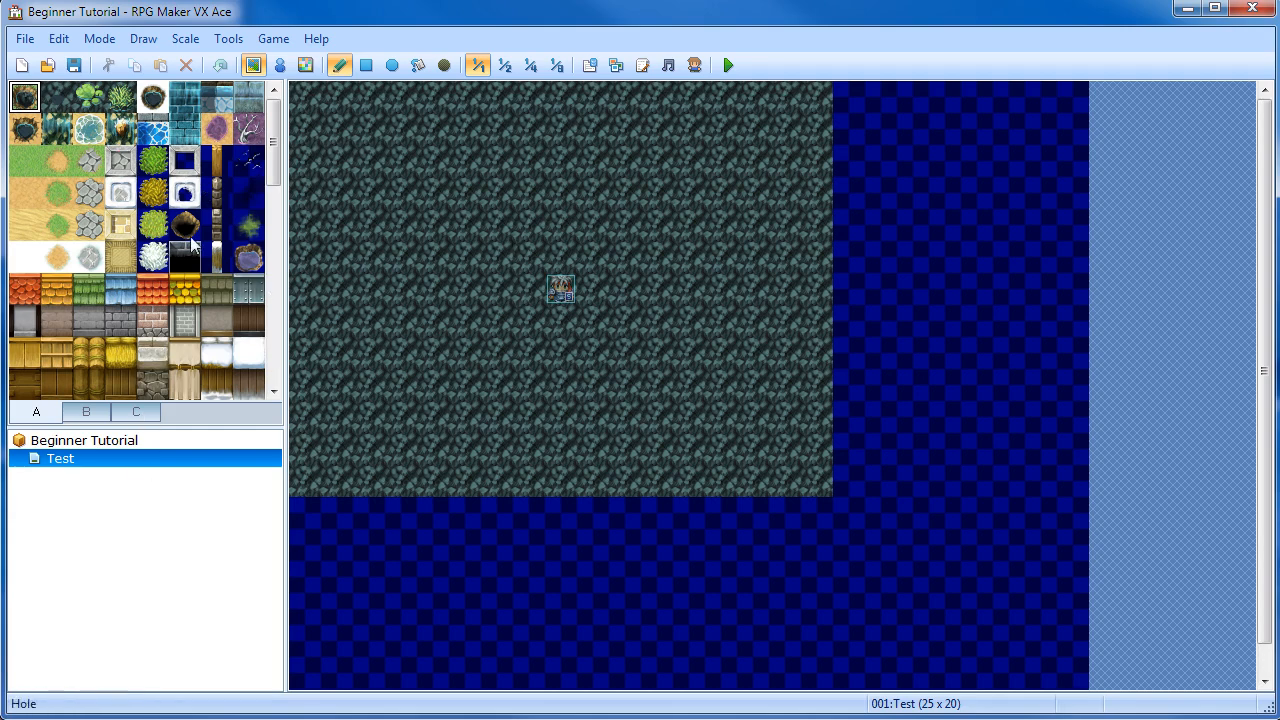
# Switch to map editing and look through tileset pages A, B and C, returning to page A
pyautogui.click(254, 68)
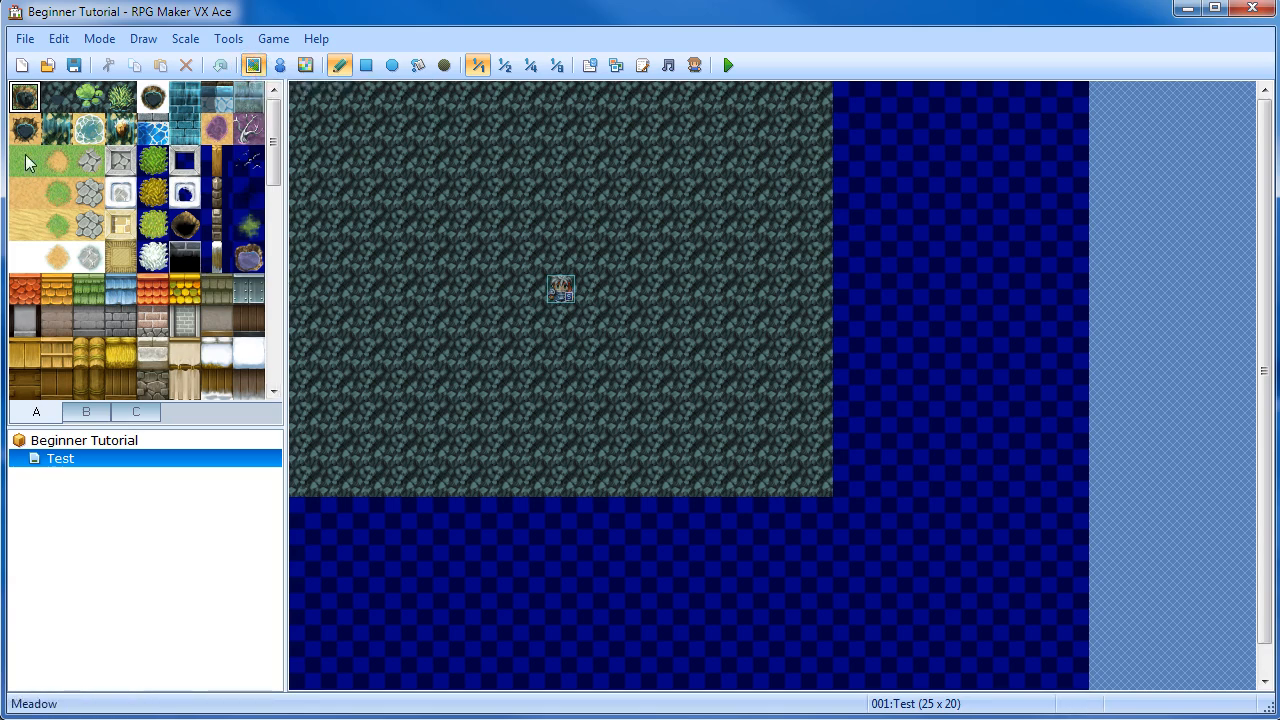
pyautogui.click(120, 224)
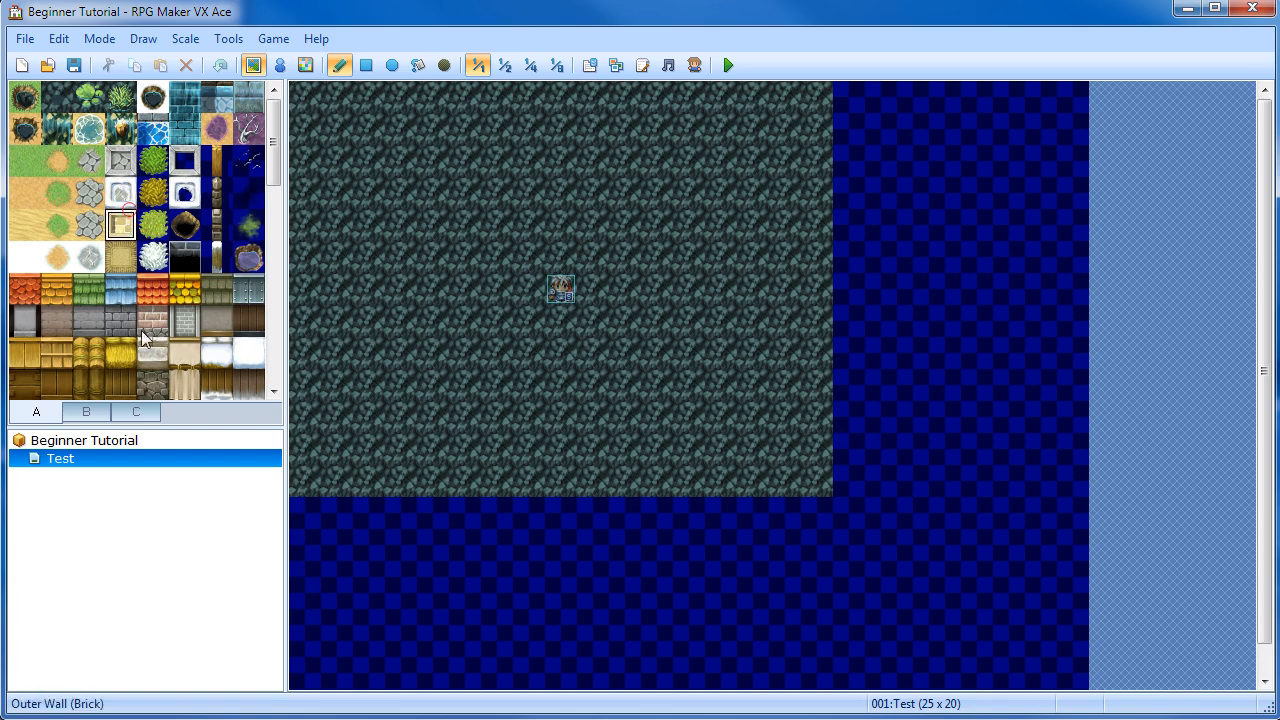
pyautogui.click(85, 413)
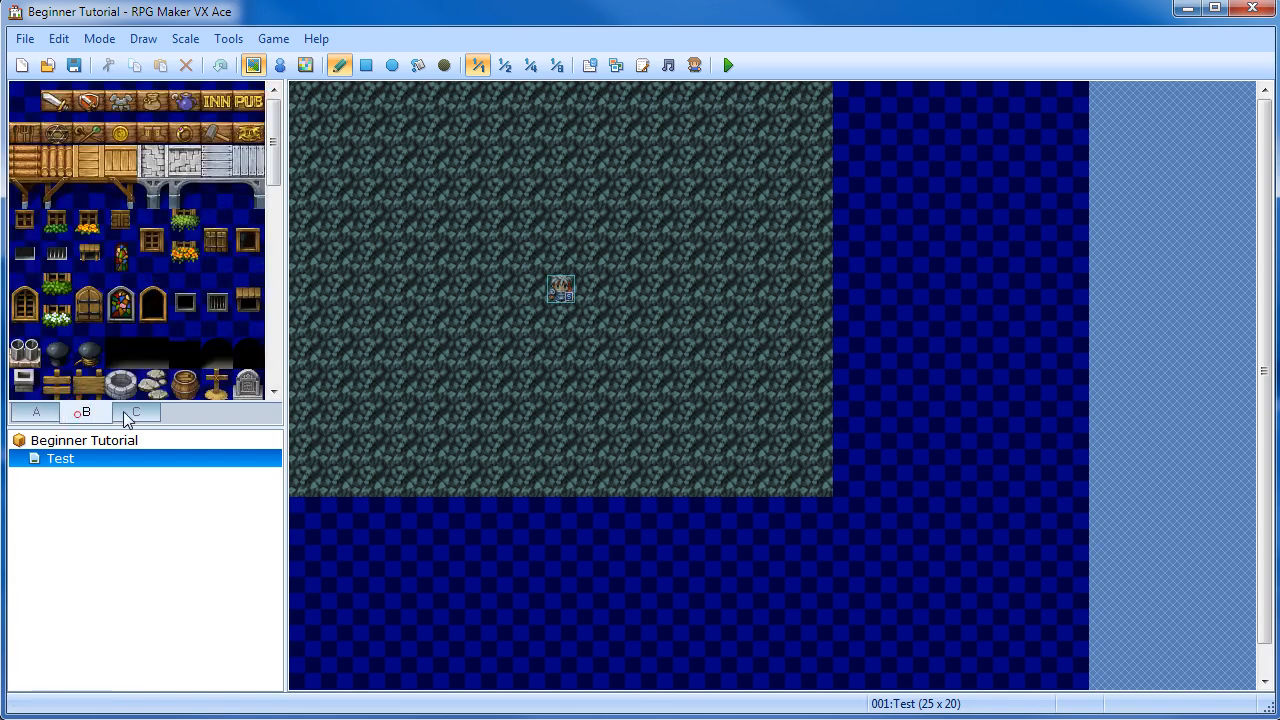
pyautogui.click(136, 412)
pyautogui.click(36, 412)
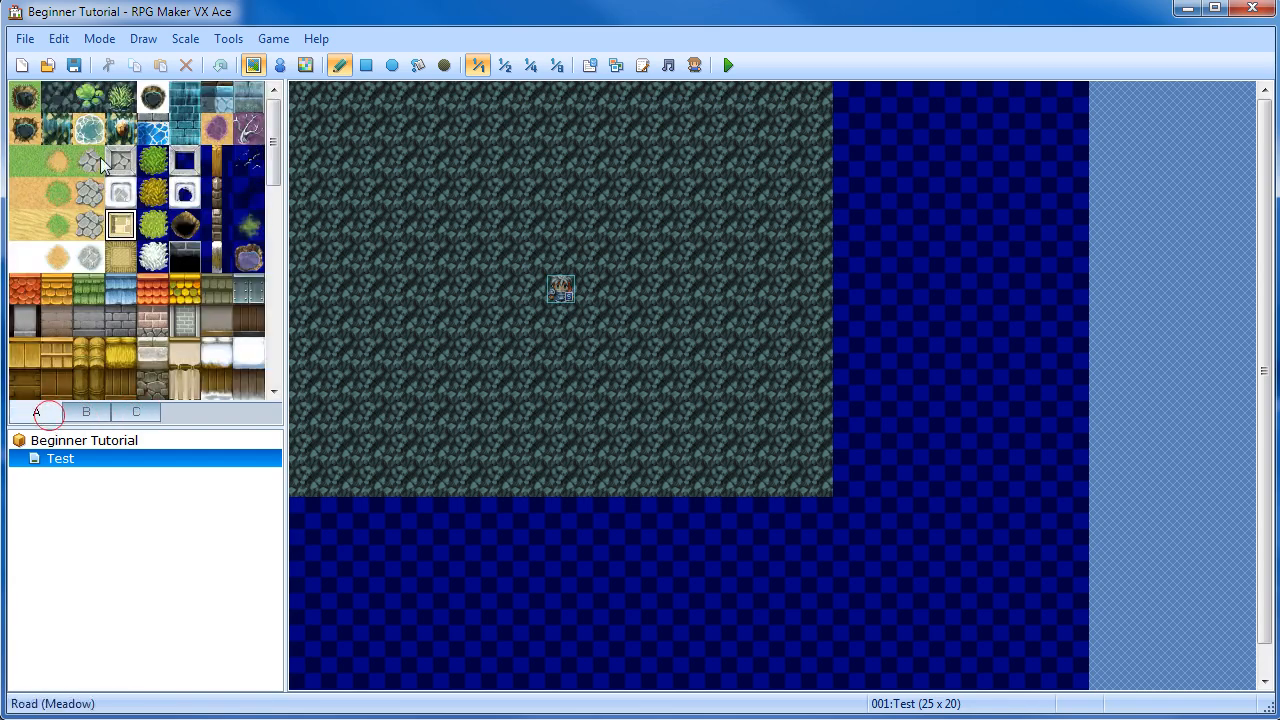
# Fill the entire Test map with the Meadow tile using the rectangle drawing tool
pyautogui.click(25, 162)
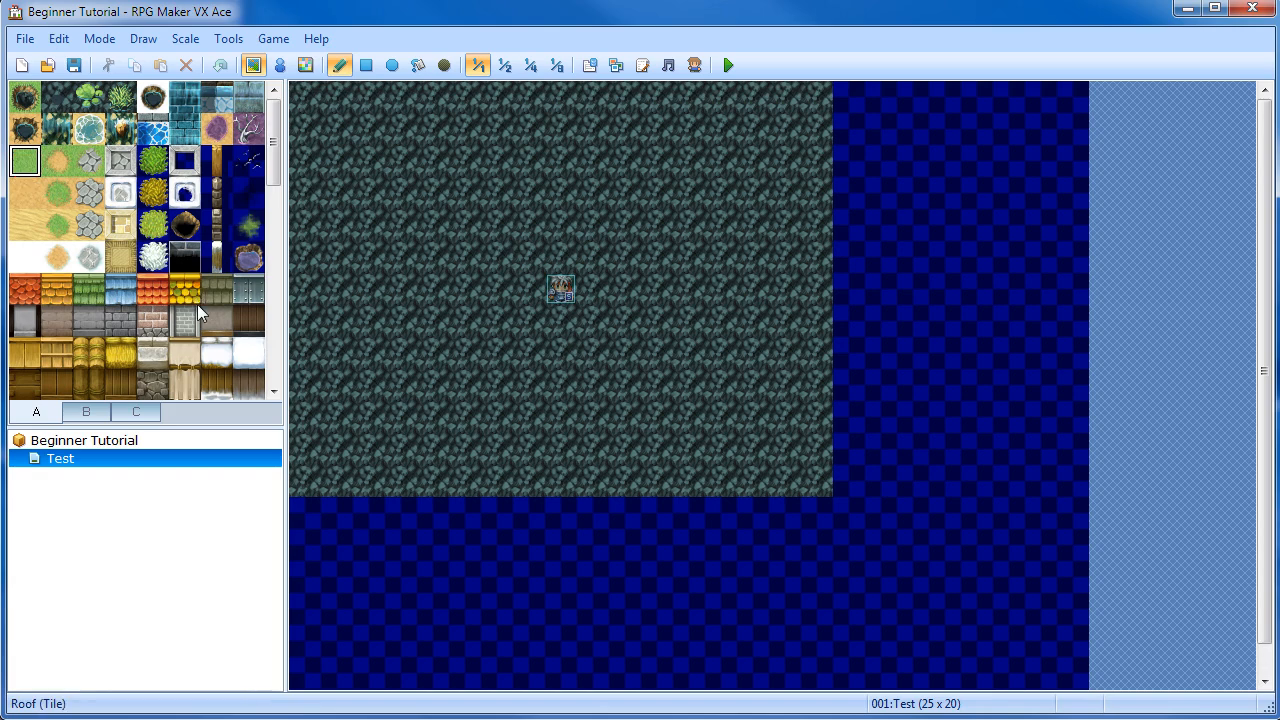
pyautogui.click(367, 66)
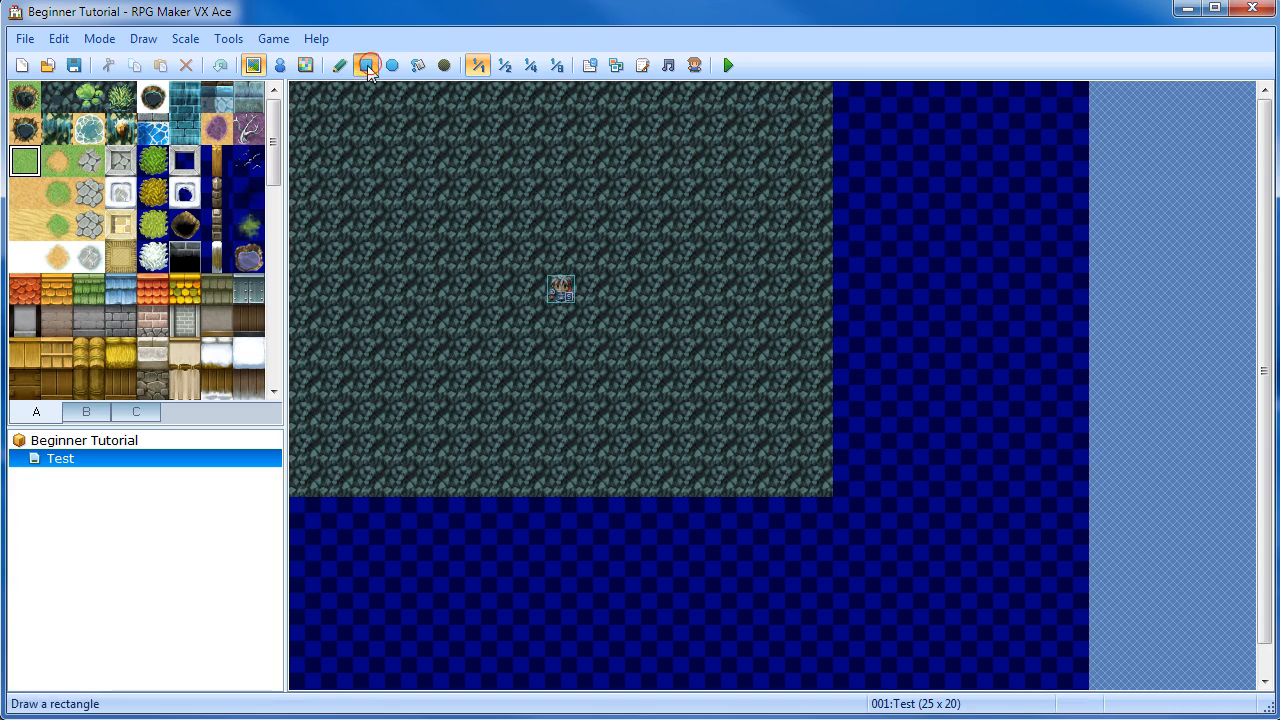
pyautogui.moveTo(306, 104); pyautogui.dragTo(1101, 672)
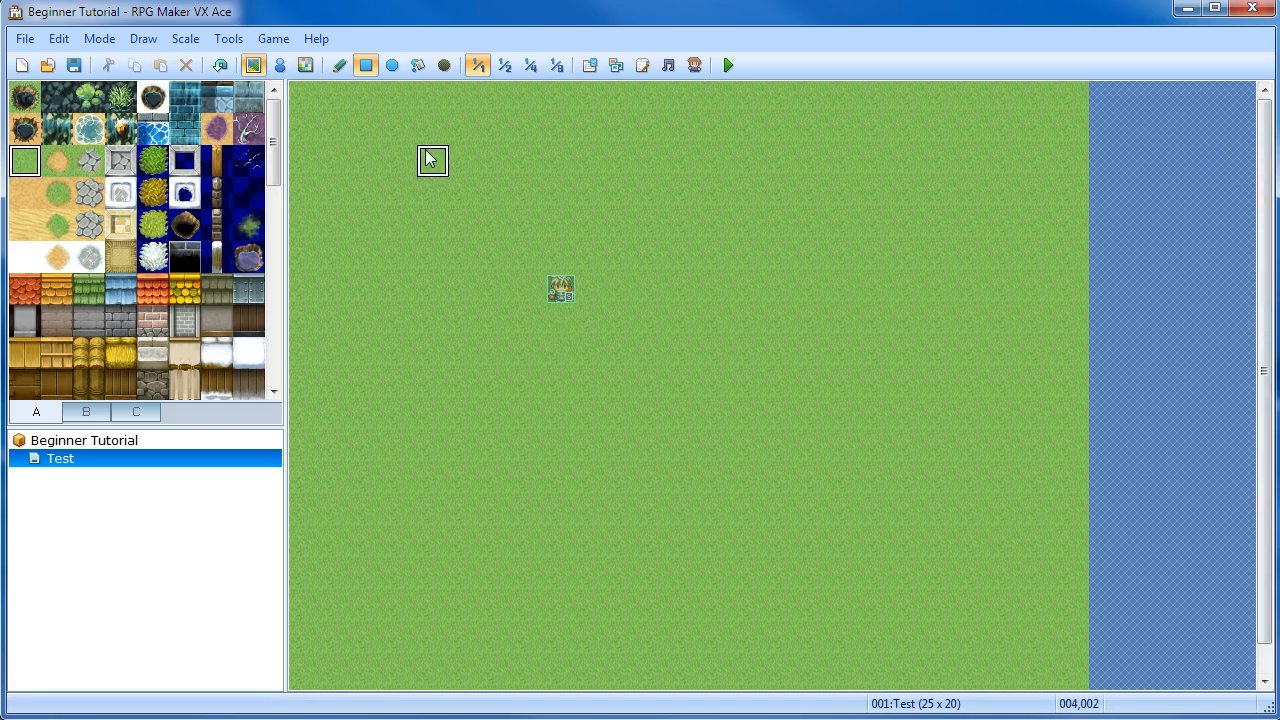
# Try the flood fill on the whole map with the Dirt (Meadow) tile and a gray stone road tile, and refill it with Meadow
pyautogui.click(418, 65)
pyautogui.click(59, 170)
pyautogui.click(412, 231)
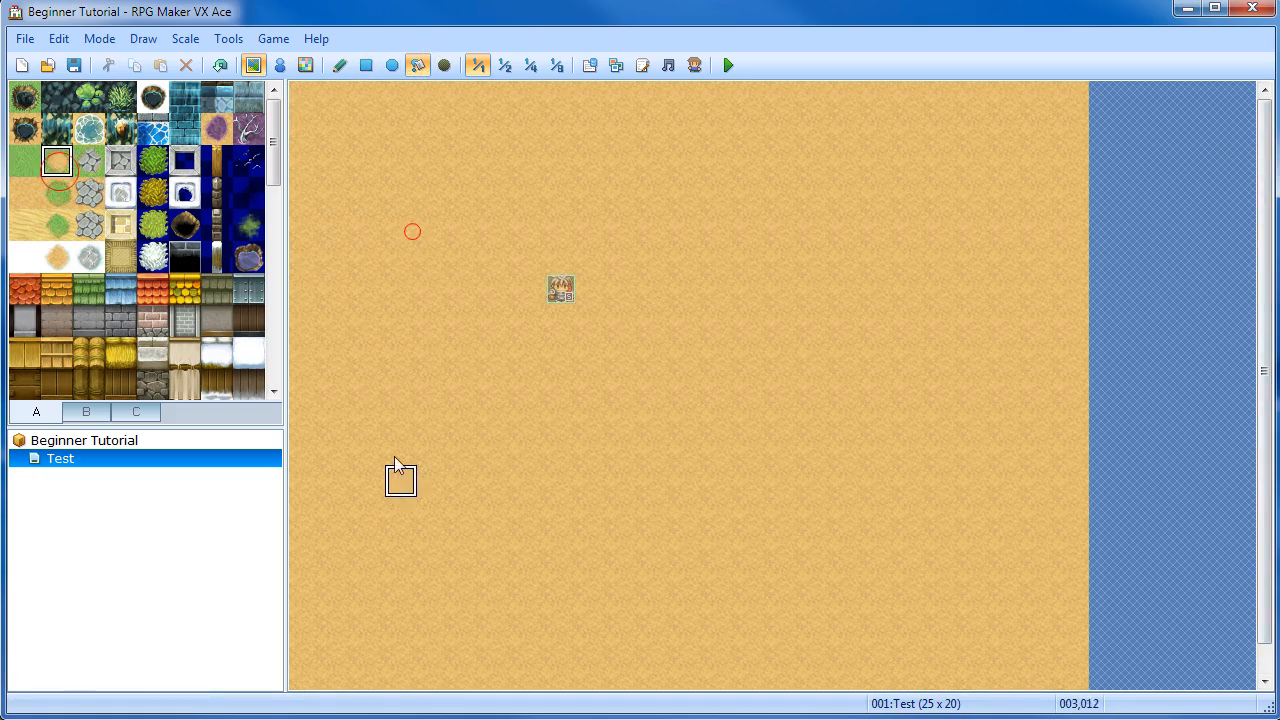
pyautogui.click(88, 192)
pyautogui.click(360, 241)
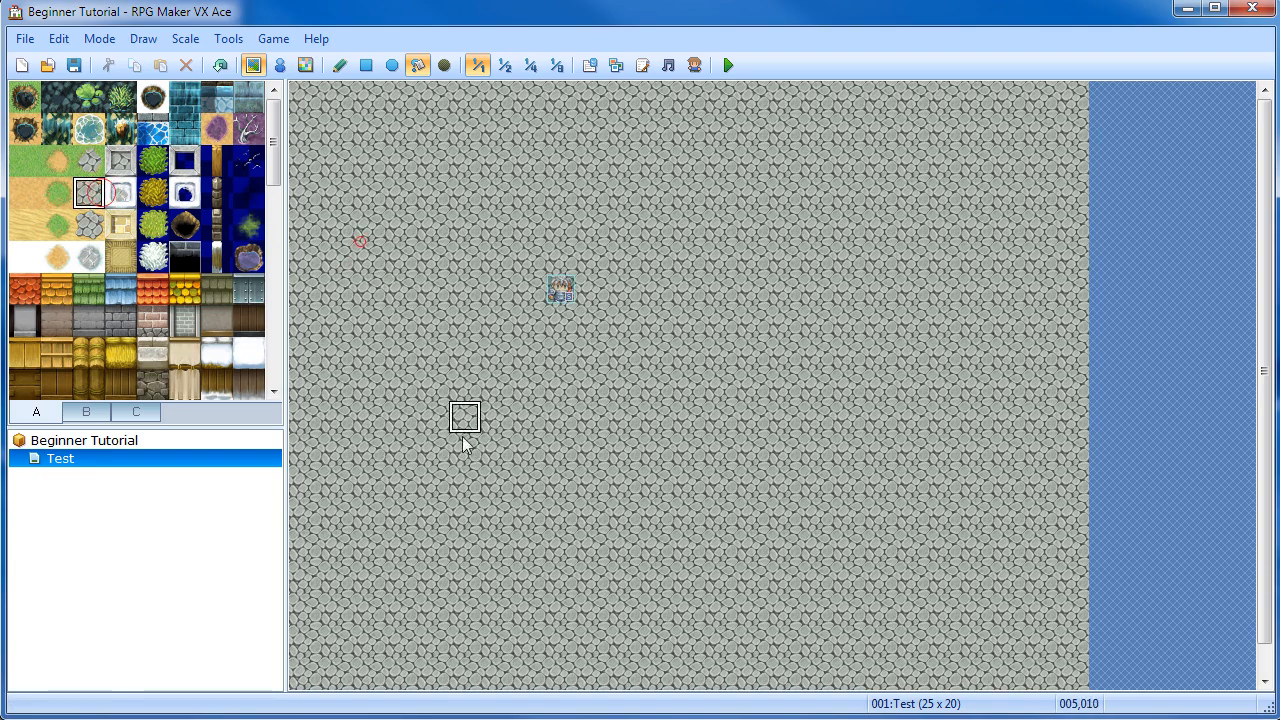
pyautogui.click(27, 161)
pyautogui.click(313, 212)
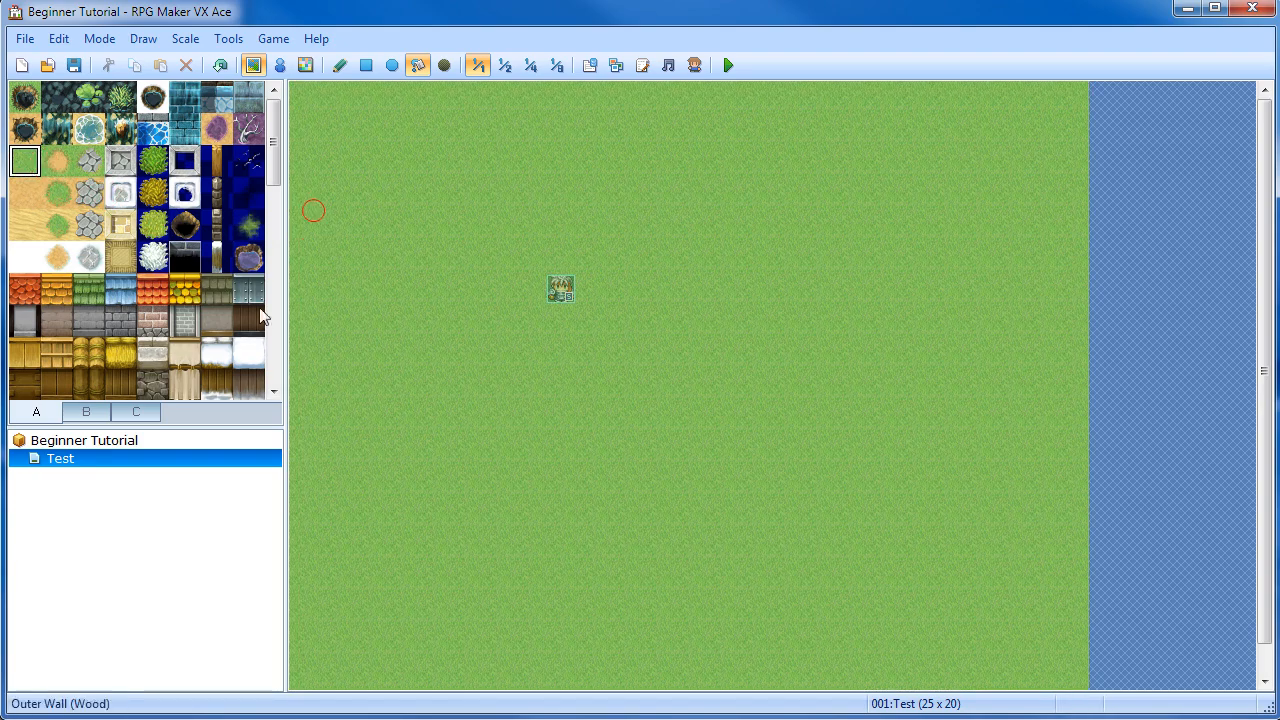
# Choose the pencil drawing tool, view the map in event mode and return to map editing
pyautogui.click(340, 64)
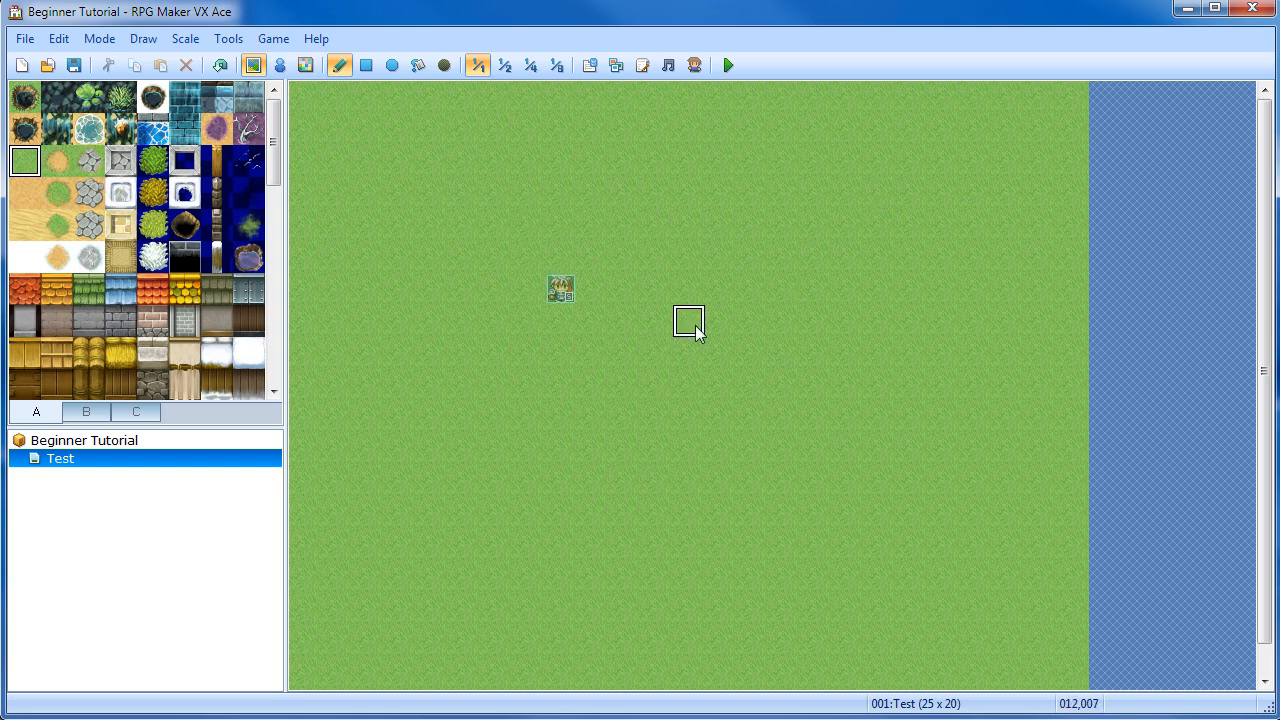
pyautogui.click(280, 68)
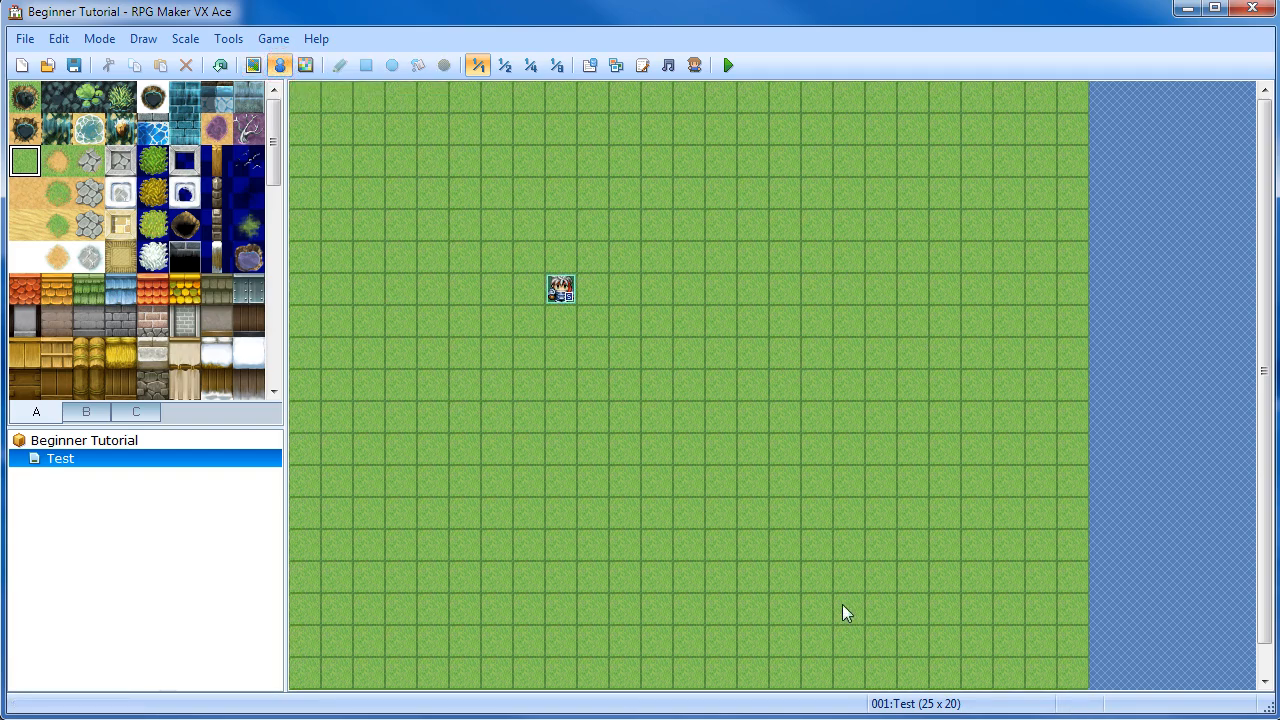
pyautogui.click(255, 65)
# Draw winding Dirt (Meadow) paths across the map freehand and a patch of tall green grass above the upper path
pyautogui.click(57, 160)
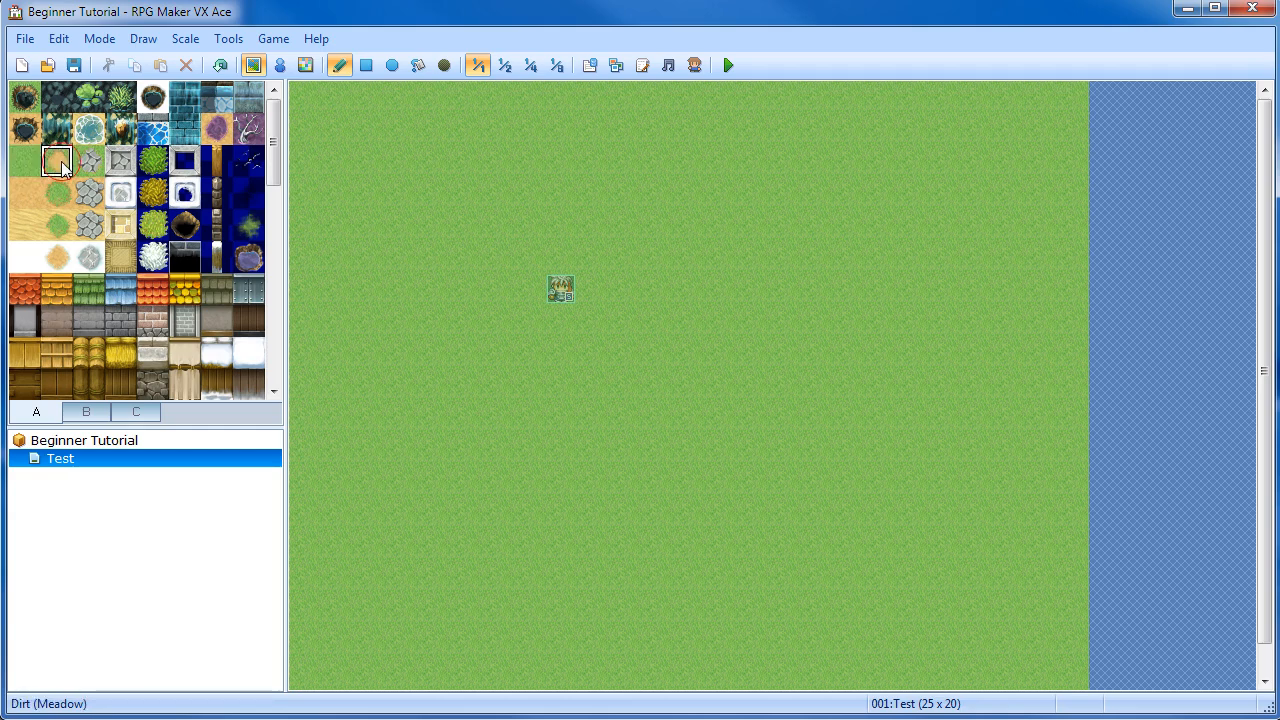
pyautogui.click(403, 224)
pyautogui.moveTo(407, 224)
pyautogui.mouseDown()
pyautogui.moveTo(609, 229)
pyautogui.moveTo(830, 404)
pyautogui.moveTo(836, 582)
pyautogui.moveTo(873, 657)
pyautogui.moveTo(783, 458)
pyautogui.moveTo(848, 432)
pyautogui.moveTo(916, 550)
pyautogui.moveTo(820, 417)
pyautogui.moveTo(826, 354)
pyautogui.mouseUp()
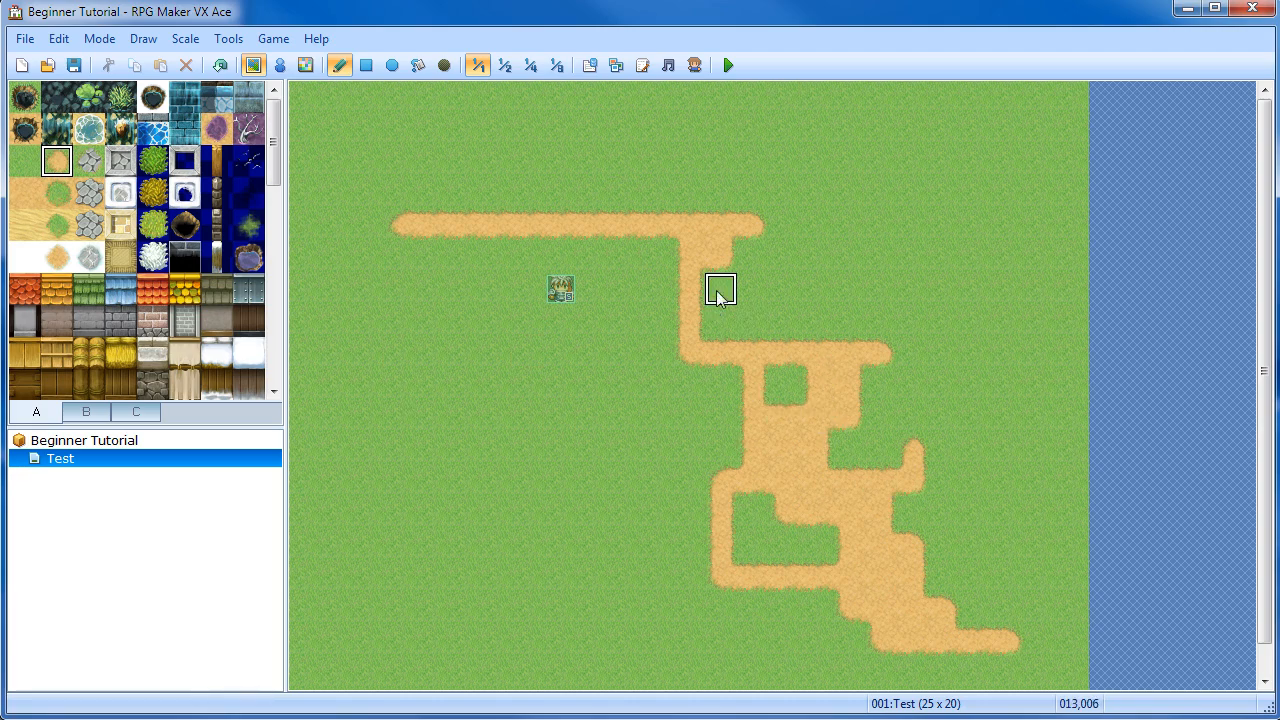
pyautogui.moveTo(439, 201)
pyautogui.mouseDown()
pyautogui.moveTo(482, 477)
pyautogui.moveTo(391, 300)
pyautogui.moveTo(357, 346)
pyautogui.moveTo(598, 555)
pyautogui.moveTo(375, 326)
pyautogui.moveTo(642, 572)
pyautogui.moveTo(825, 424)
pyautogui.moveTo(735, 205)
pyautogui.moveTo(724, 216)
pyautogui.mouseUp()
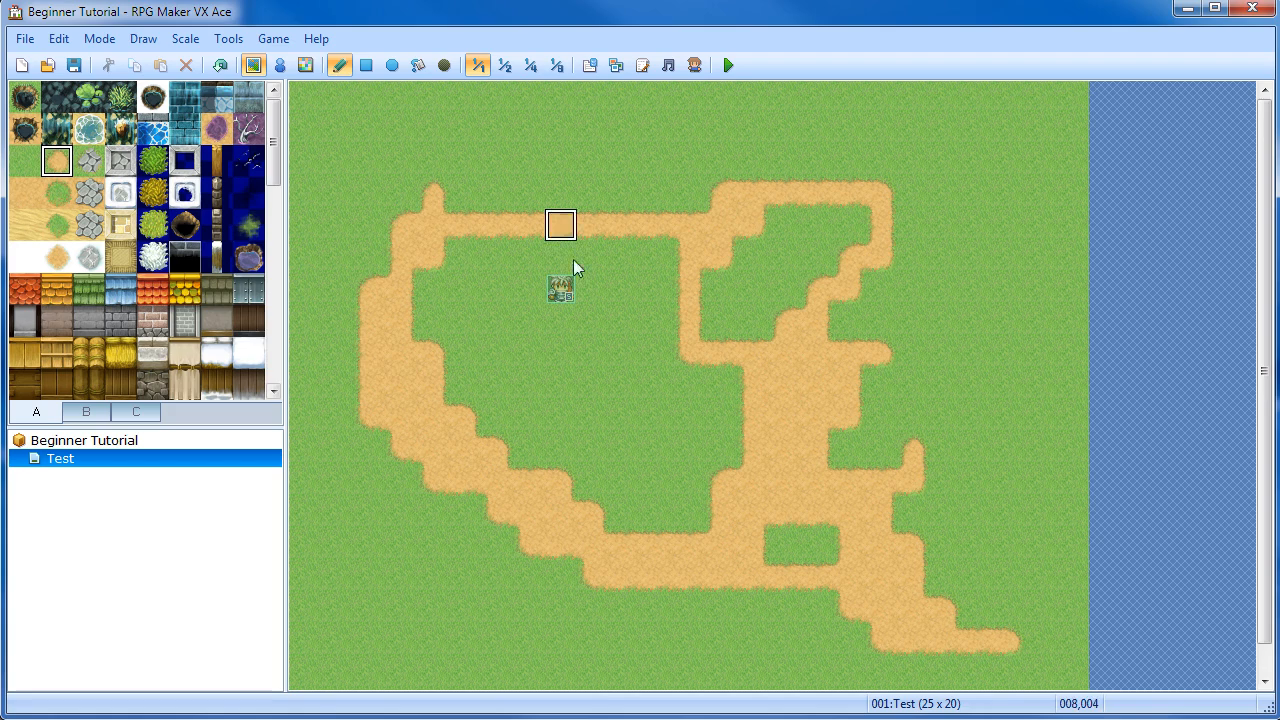
pyautogui.click(153, 160)
pyautogui.moveTo(433, 162)
pyautogui.mouseDown()
pyautogui.moveTo(449, 169)
pyautogui.moveTo(500, 123)
pyautogui.moveTo(507, 190)
pyautogui.moveTo(560, 165)
pyautogui.mouseUp()
# Draw a wooden fence along the map's lower part and up its right side with the rectangle tool, redoing the vertical run one tile wide
pyautogui.click(217, 160)
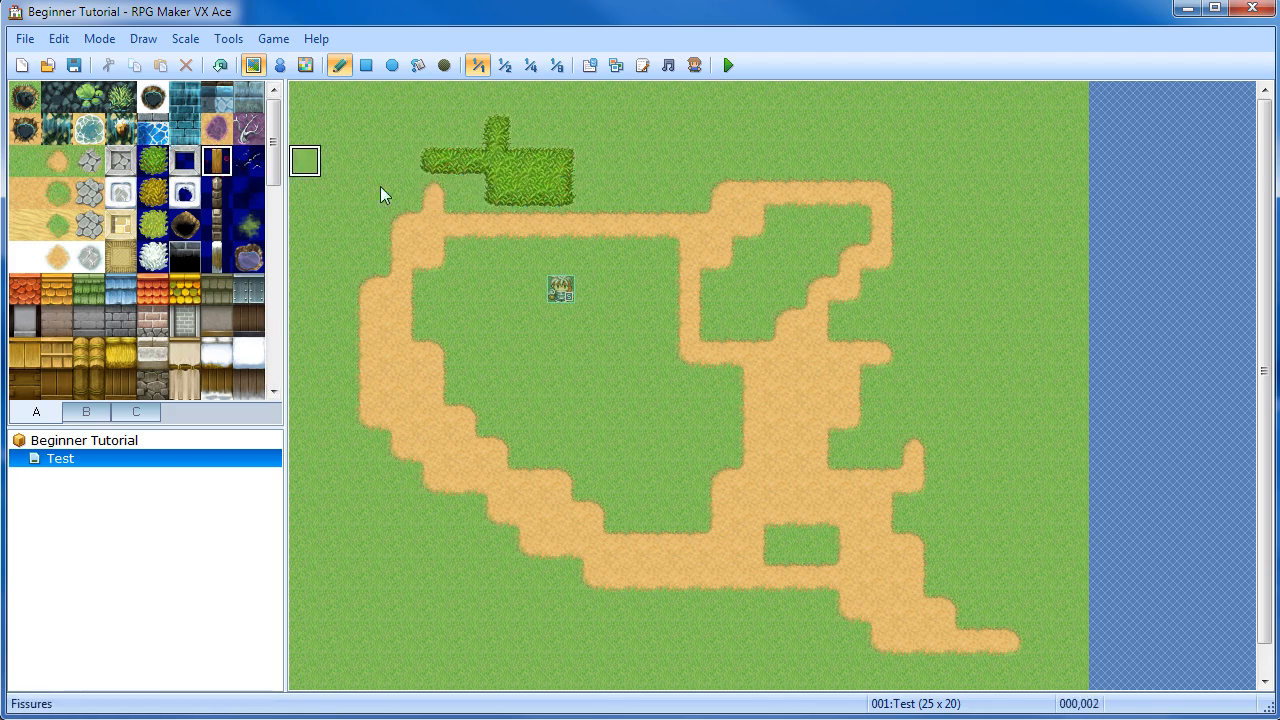
pyautogui.click(366, 65)
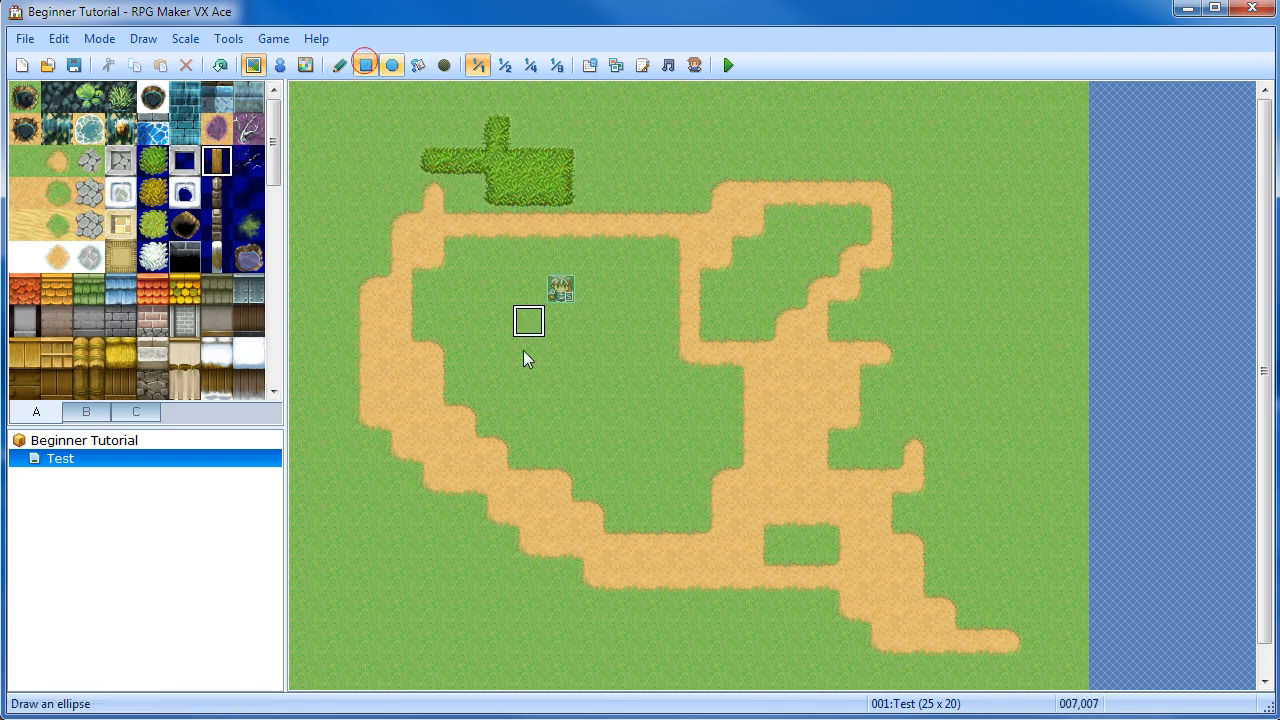
pyautogui.moveTo(410, 610)
pyautogui.mouseDown()
pyautogui.moveTo(914, 623)
pyautogui.moveTo(1075, 170)
pyautogui.moveTo(948, 381)
pyautogui.moveTo(915, 655)
pyautogui.moveTo(992, 603)
pyautogui.moveTo(985, 612)
pyautogui.moveTo(995, 135)
pyautogui.mouseUp()
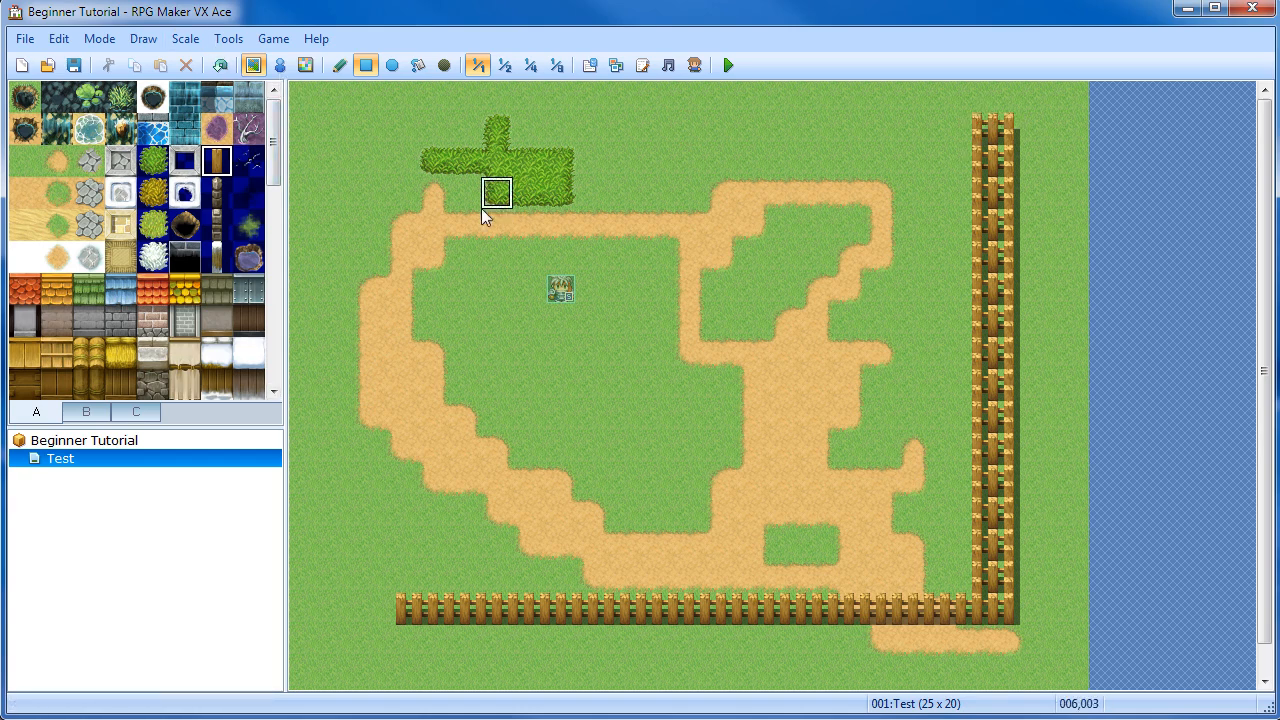
pyautogui.click(220, 65)
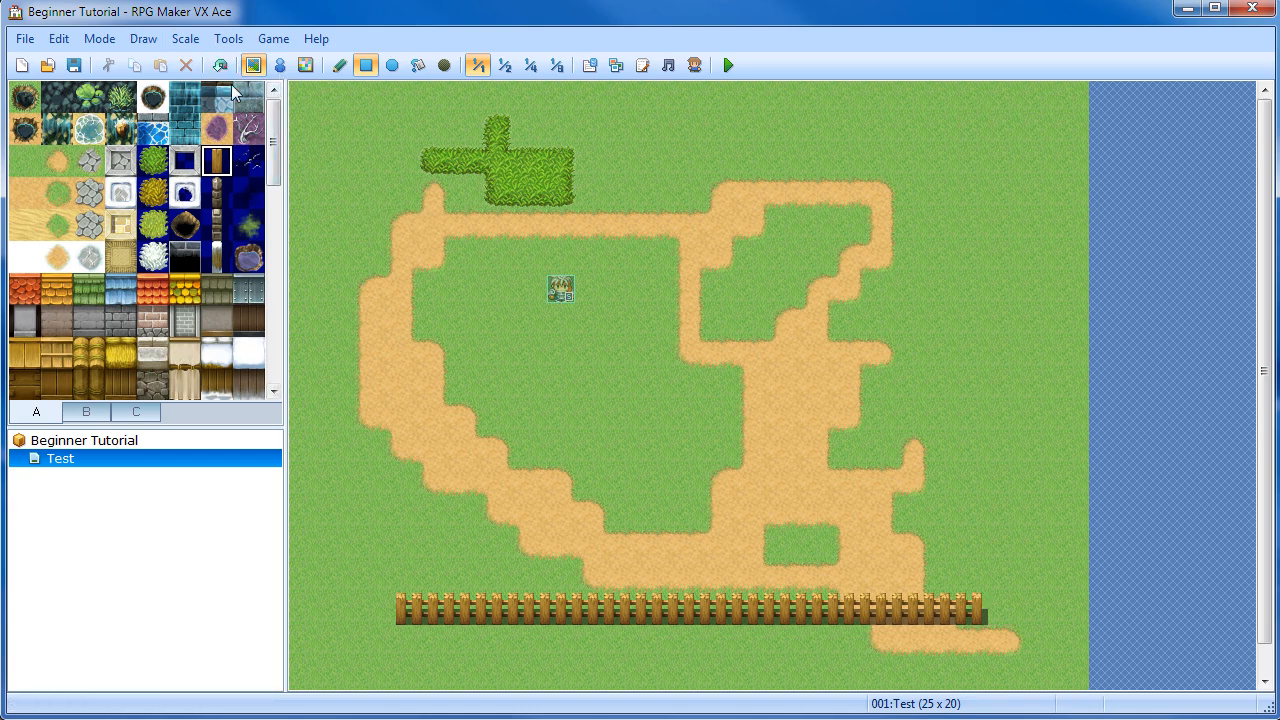
pyautogui.moveTo(991, 594); pyautogui.dragTo(980, 128)
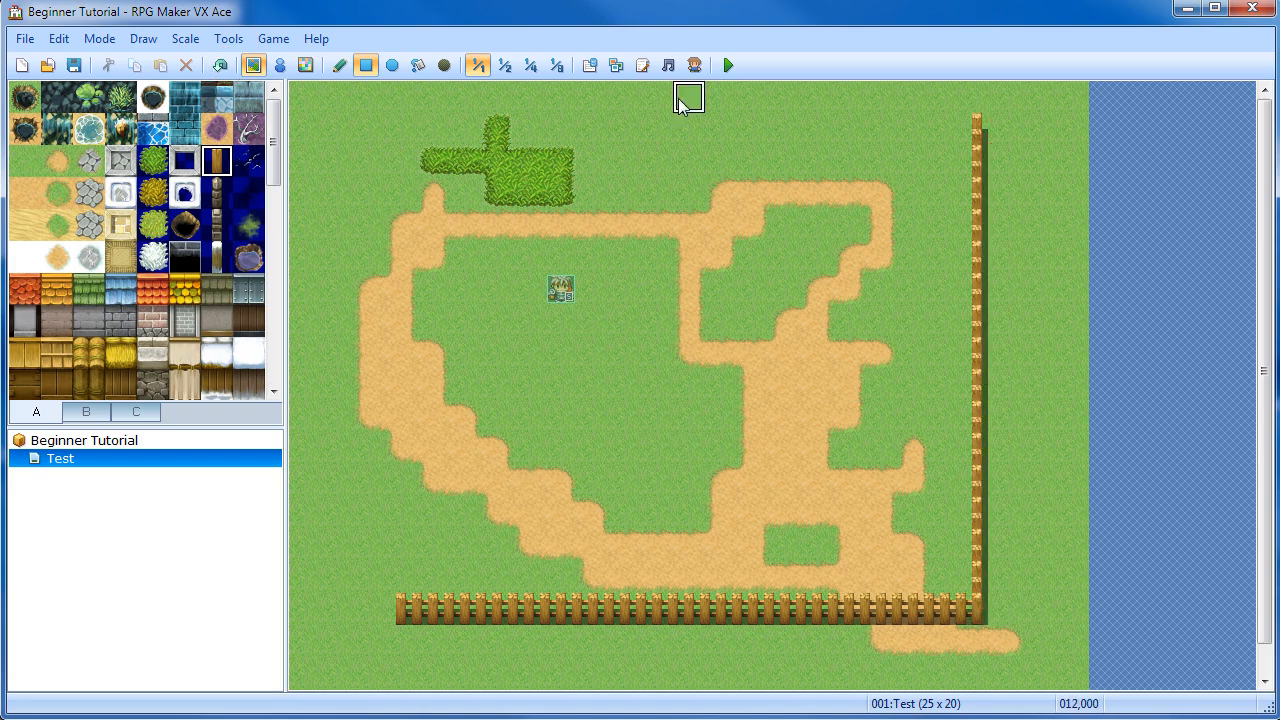
# Start a playtest of the game and save the changes to the Beginner Tutorial project
pyautogui.click(729, 66)
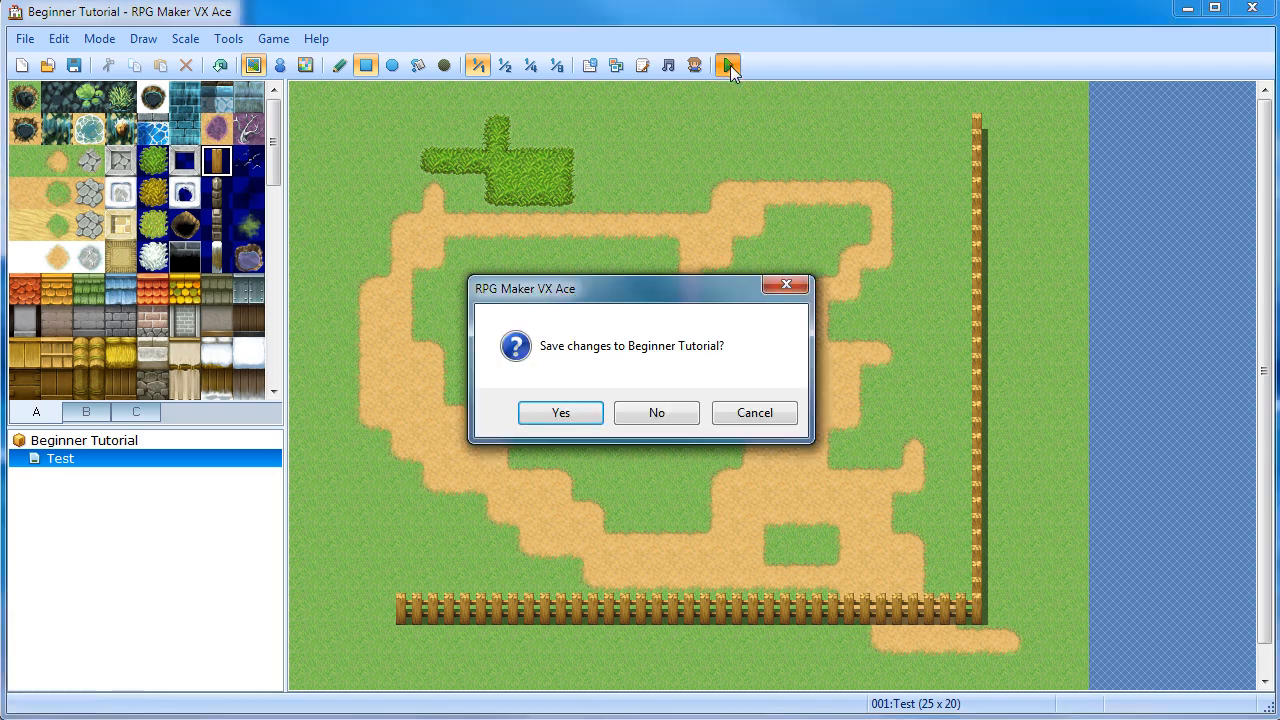
pyautogui.click(575, 418)
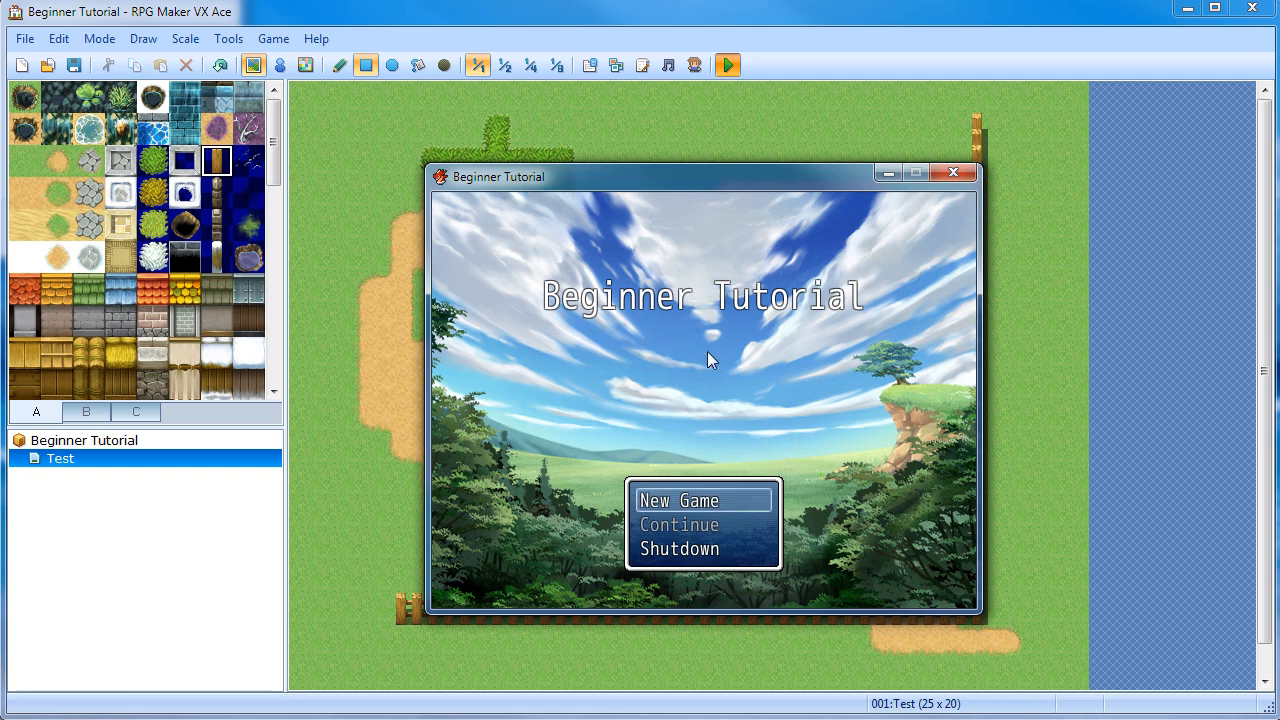
# Examine the General, Gamepad and Keyboard settings in the running game's properties and cancel the dialog
pyautogui.press('F1')
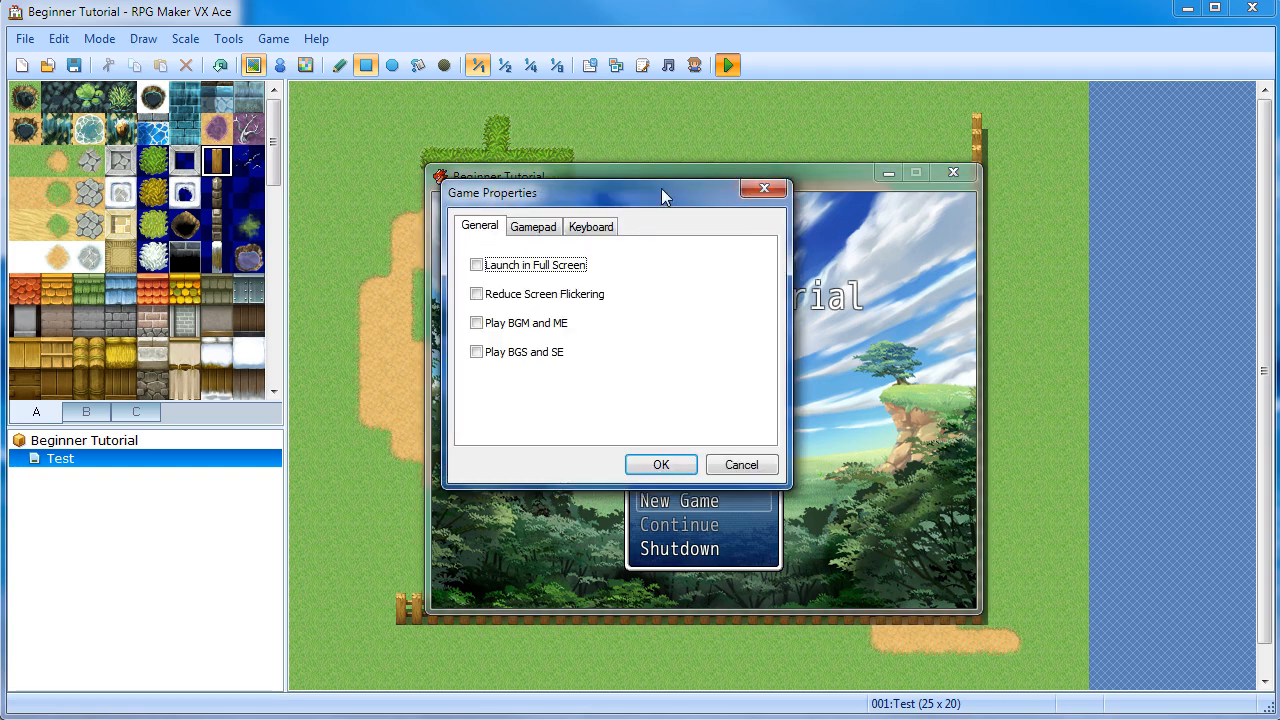
pyautogui.moveTo(660, 190); pyautogui.dragTo(674, 201)
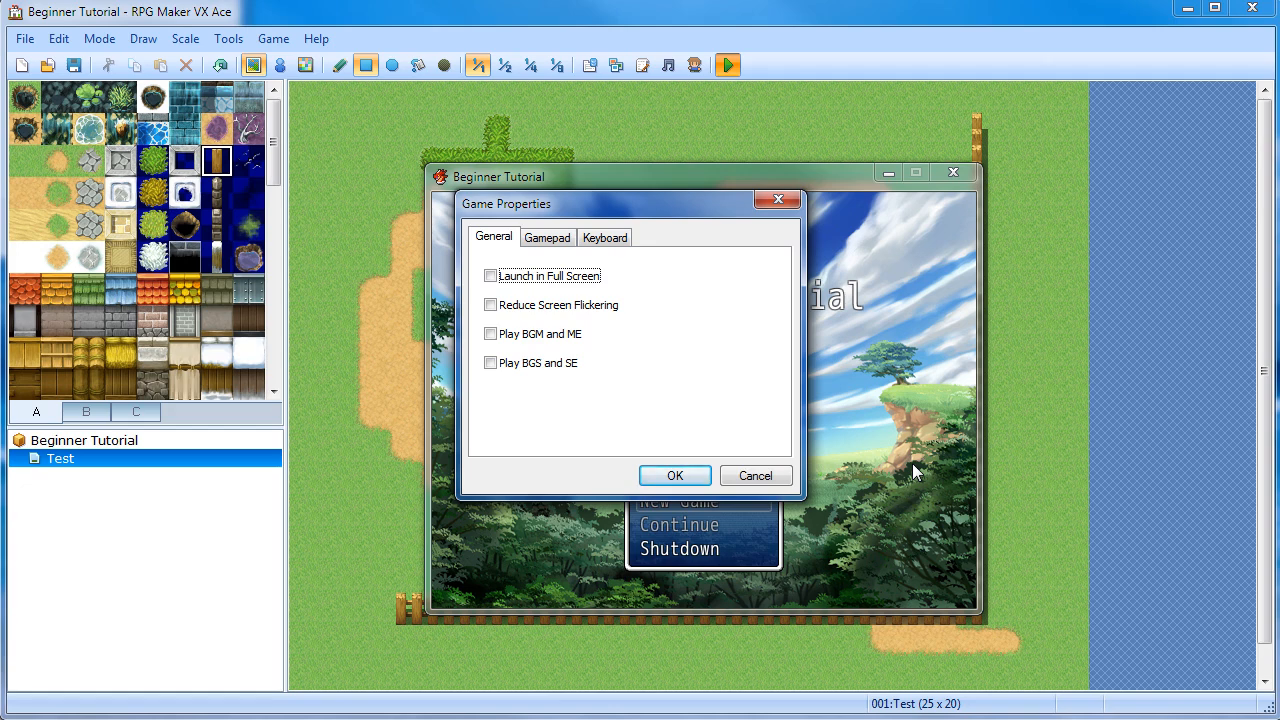
pyautogui.click(549, 239)
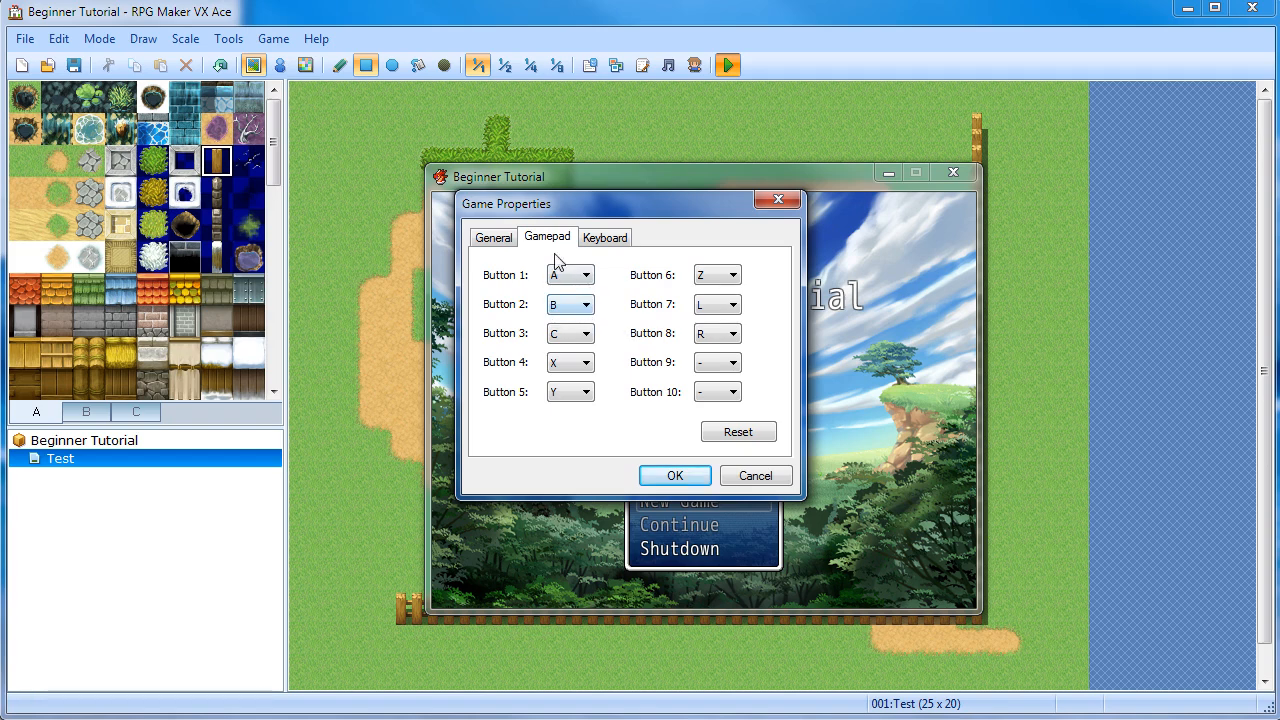
pyautogui.click(604, 238)
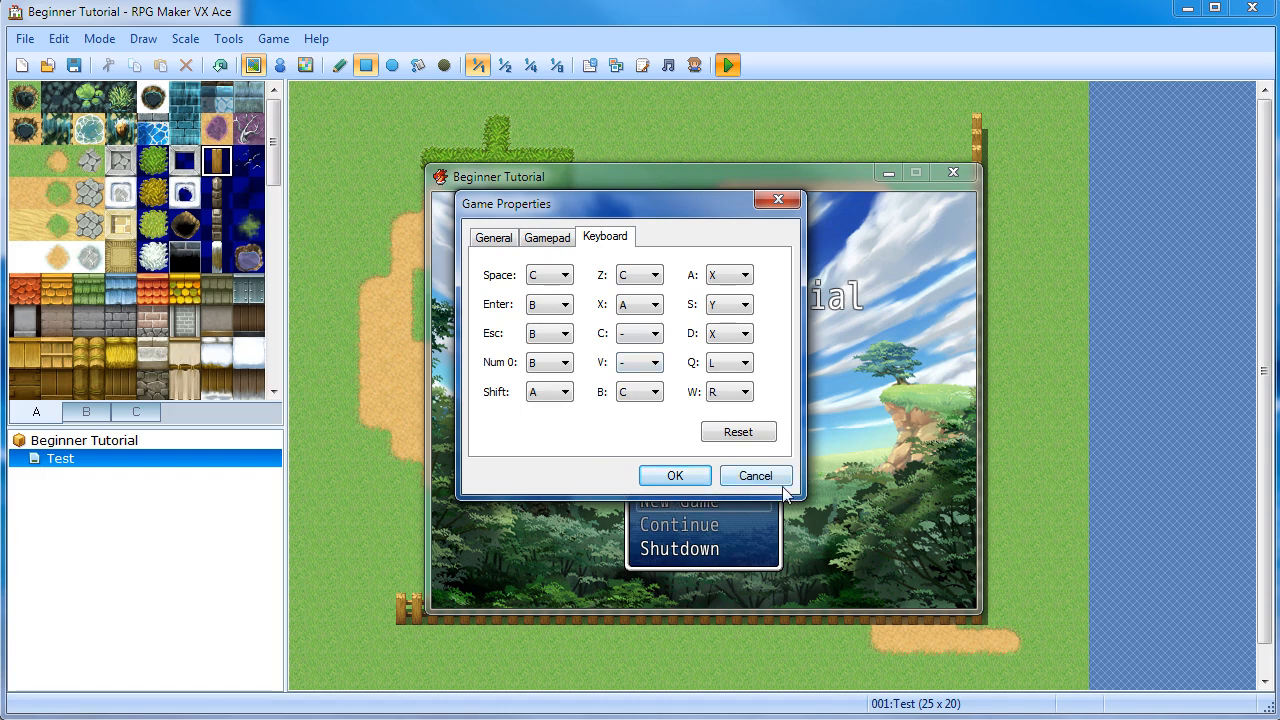
pyautogui.click(755, 476)
# Start a new game in the playtest and walk the character around the Test map in all directions
pyautogui.moveTo(602, 174)
pyautogui.mouseDown()
pyautogui.moveTo(654, 149)
pyautogui.moveTo(619, 155)
pyautogui.mouseUp()
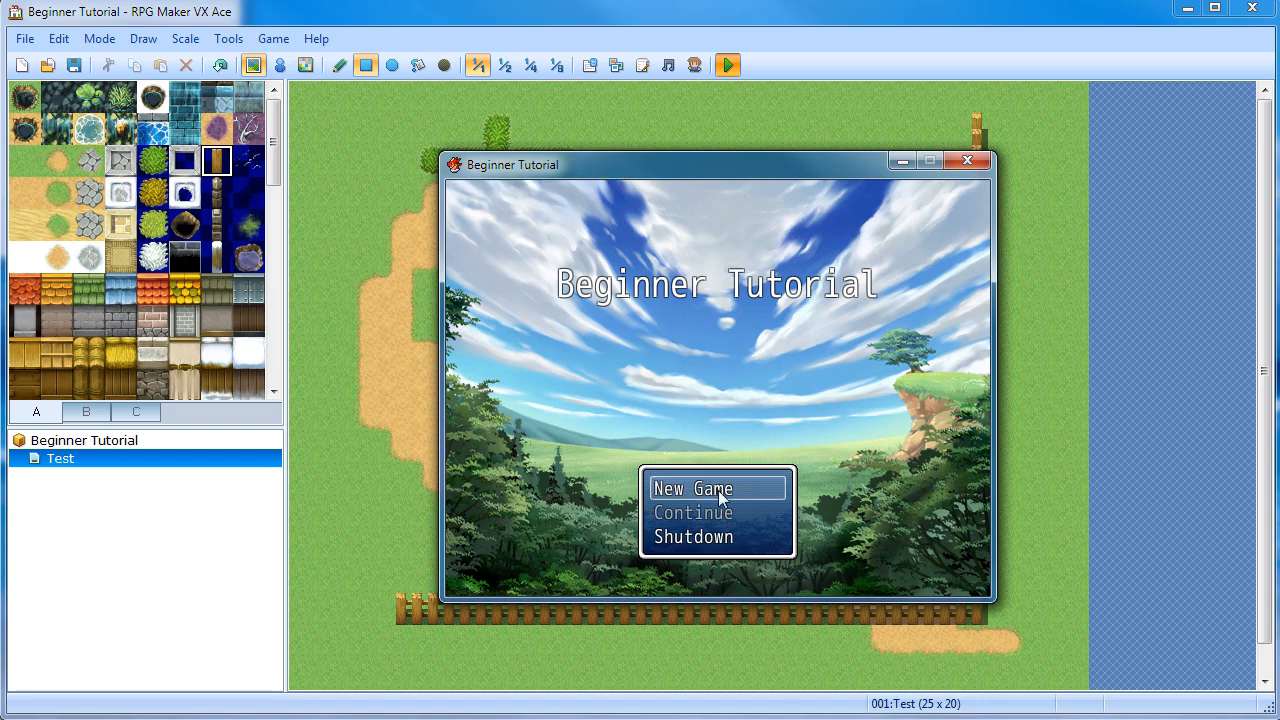
pyautogui.press('Return')
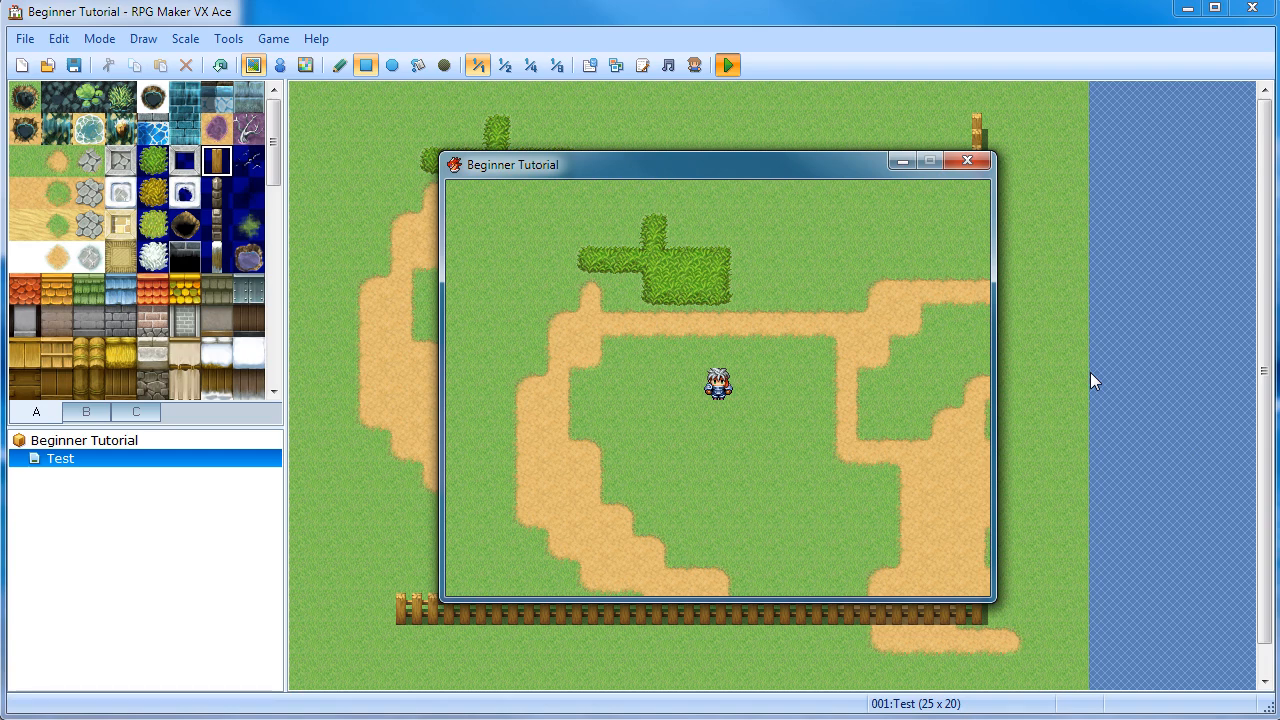
pyautogui.press('Up')
pyautogui.press('Left')
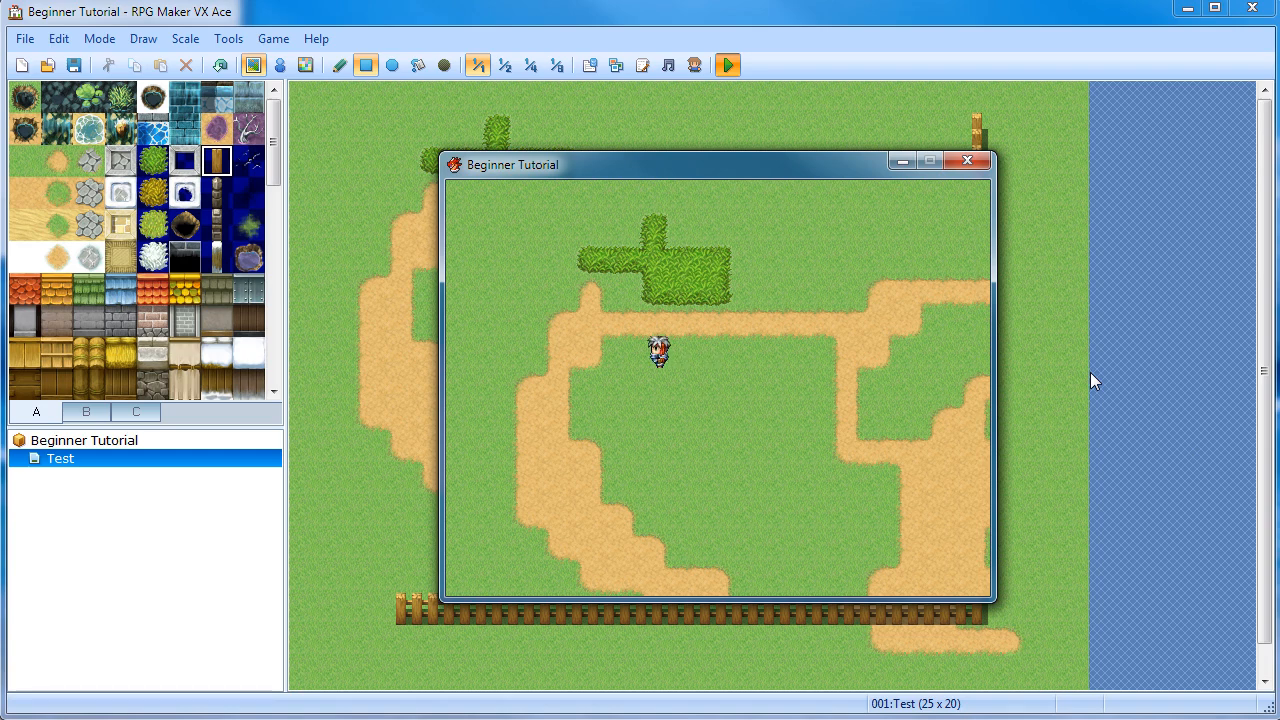
pyautogui.press('Down')
pyautogui.press('Right')
pyautogui.press('Up')
pyautogui.press('Down')
pyautogui.press('Left')
pyautogui.press('Left')
pyautogui.press('Up')
pyautogui.press('Right')
pyautogui.press('Down')
pyautogui.press('Right')
pyautogui.press('Up')
pyautogui.press('Left')
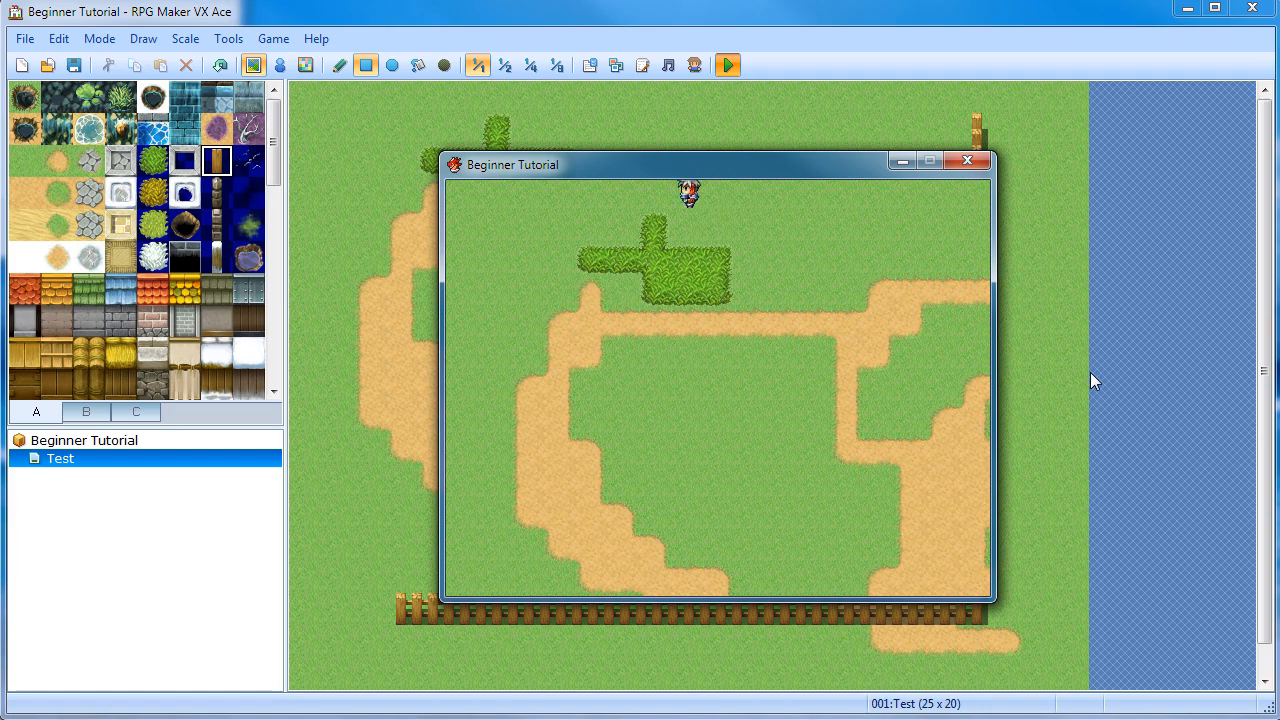
pyautogui.press('Down')
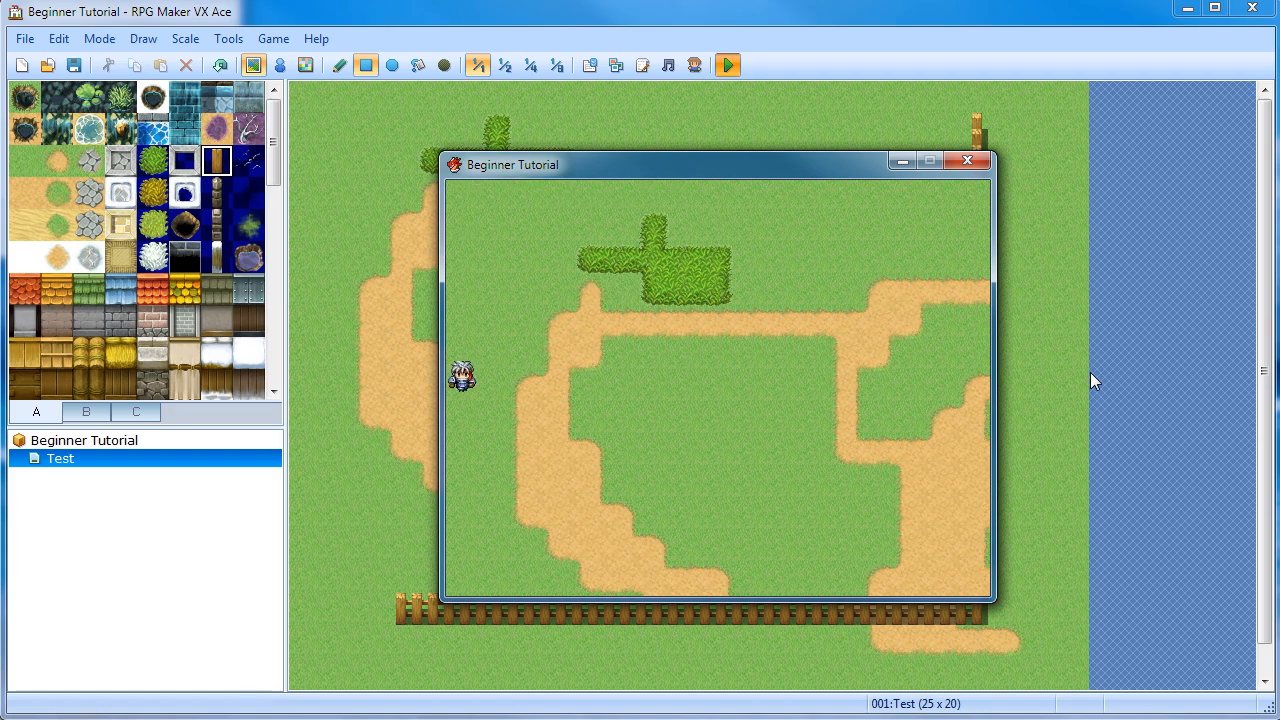
# Walk the character east across the Test map and back to the tall grass, and close the playtest
pyautogui.press('Right')
pyautogui.press('Right')
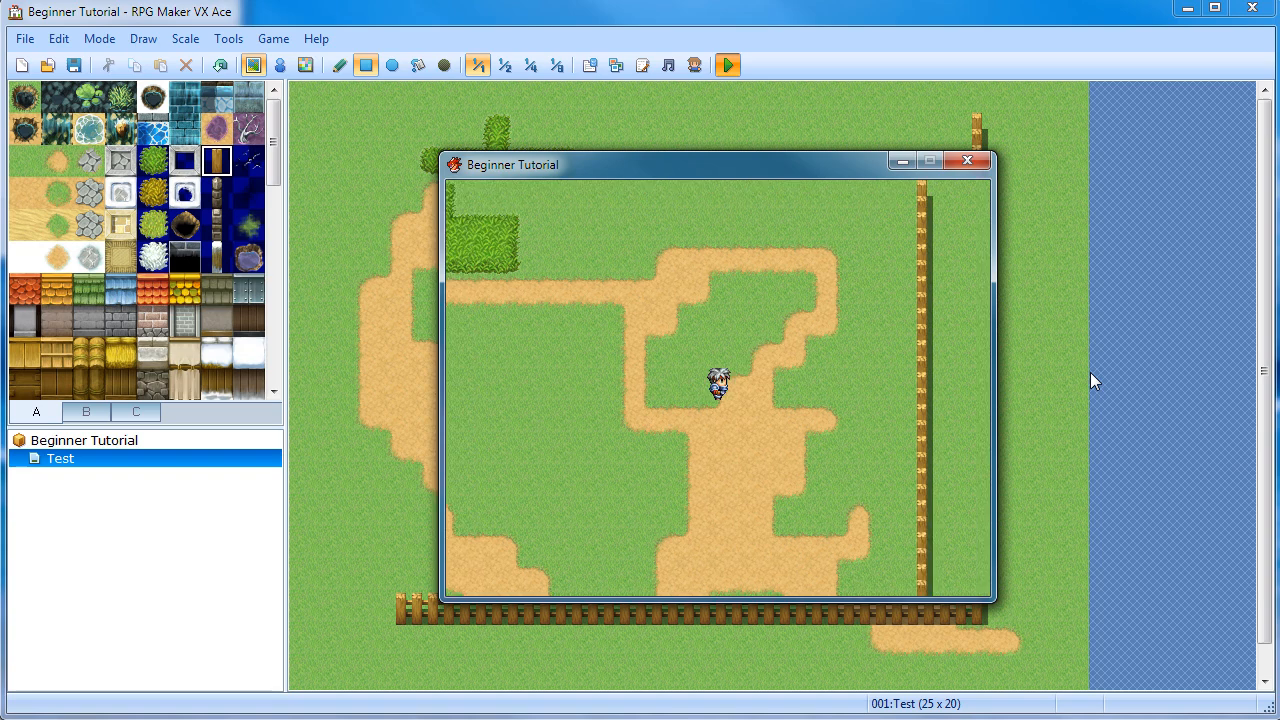
pyautogui.press('Left')
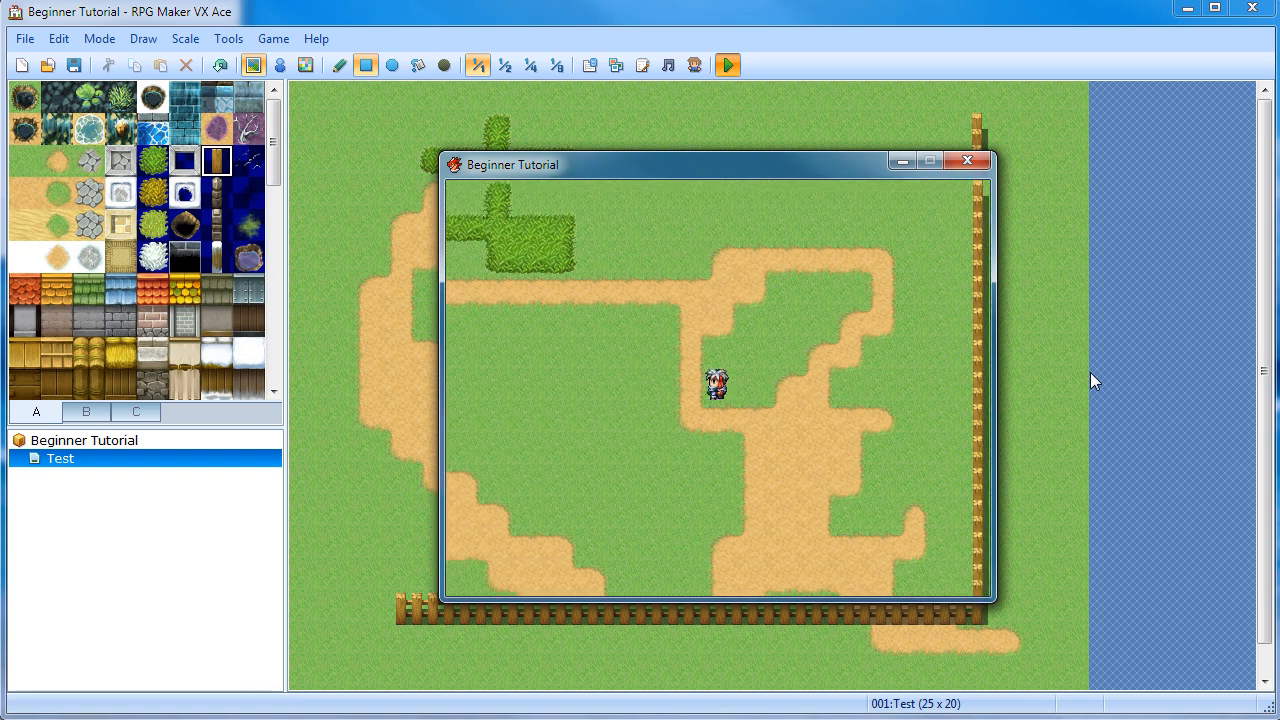
pyautogui.press('Up')
pyautogui.press('Left')
pyautogui.press('Down')
pyautogui.press('Left')
pyautogui.press('Down')
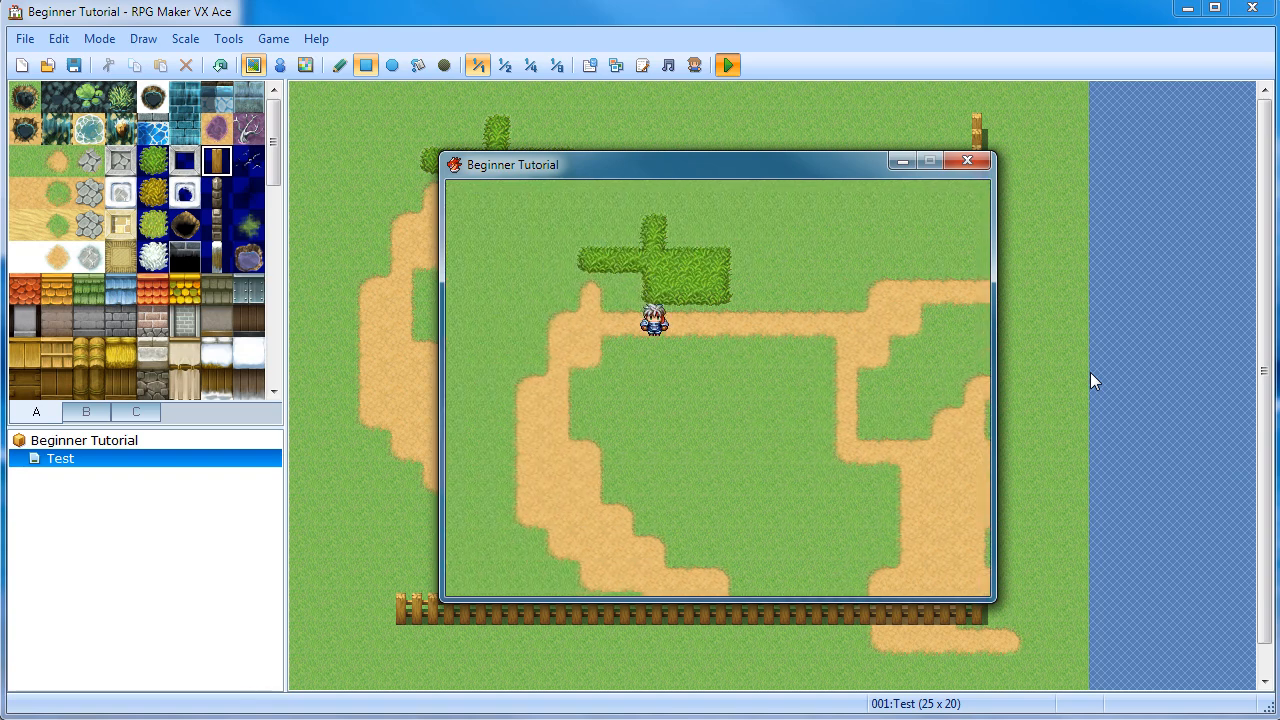
pyautogui.click(966, 161)
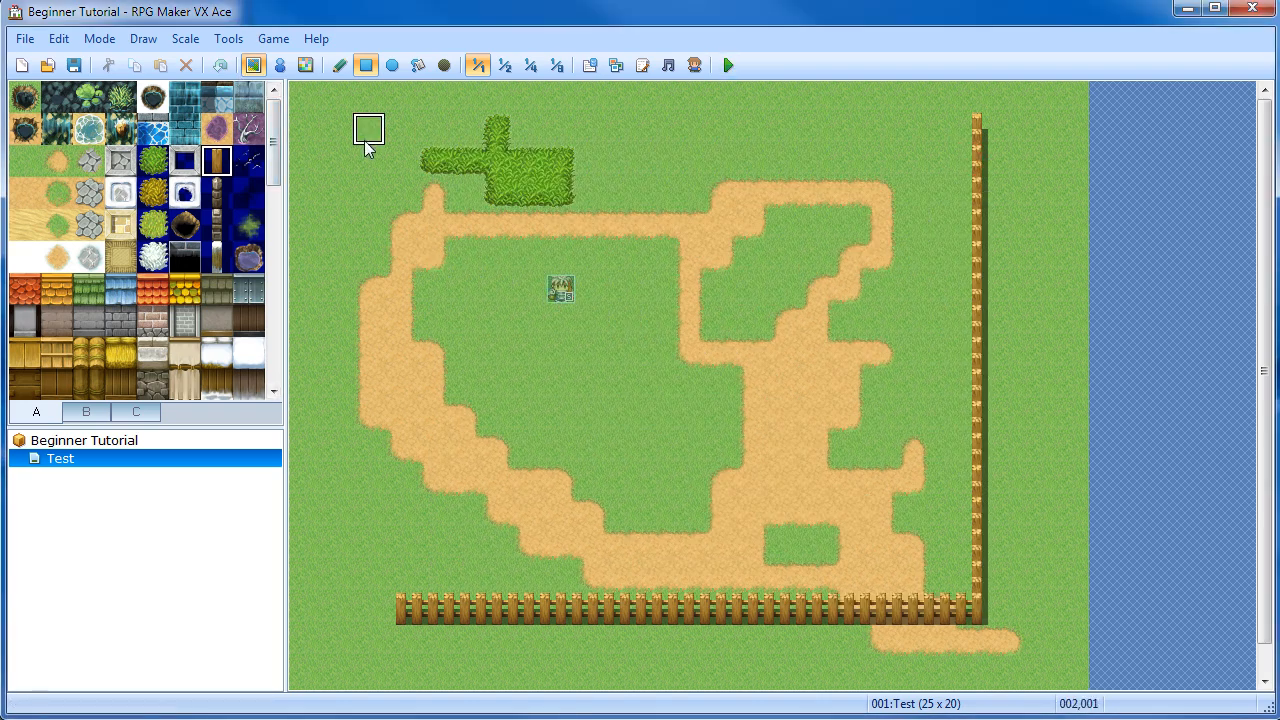
# View the Test map at 1:2, 1:4 and 1:8 scale and return it to 1:1
pyautogui.click(504, 68)
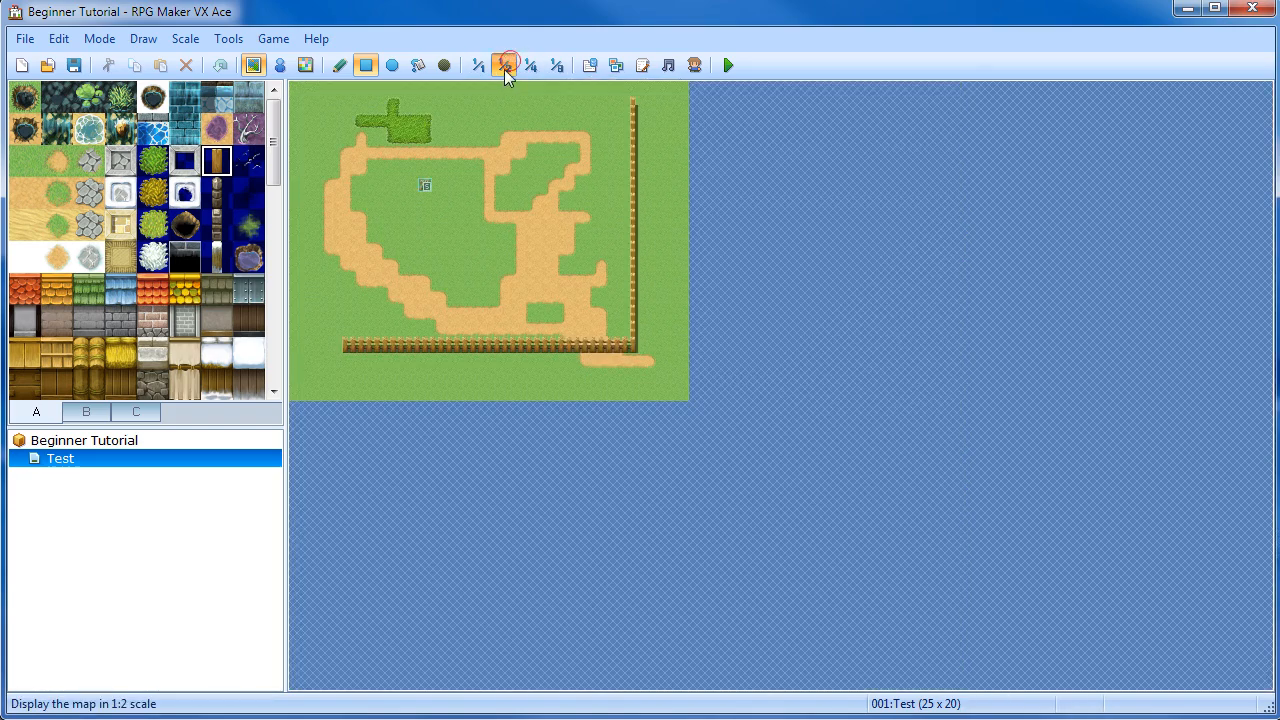
pyautogui.click(531, 68)
pyautogui.click(555, 70)
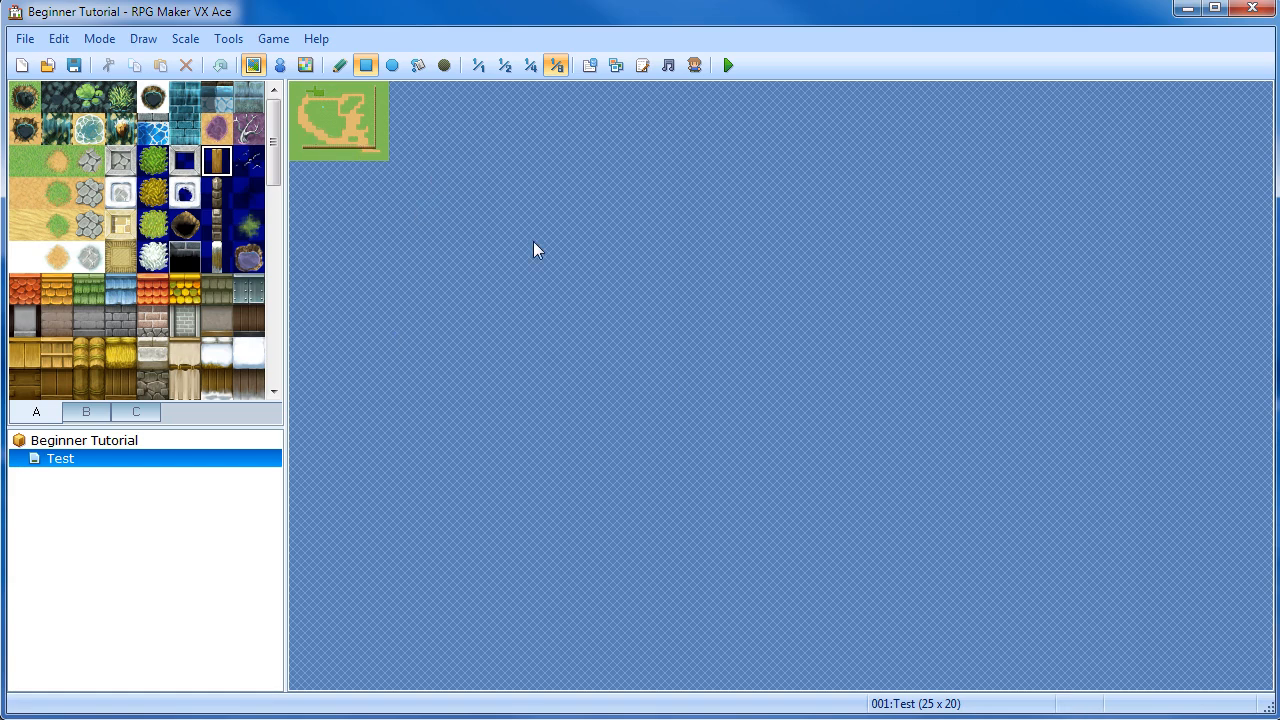
pyautogui.click(479, 66)
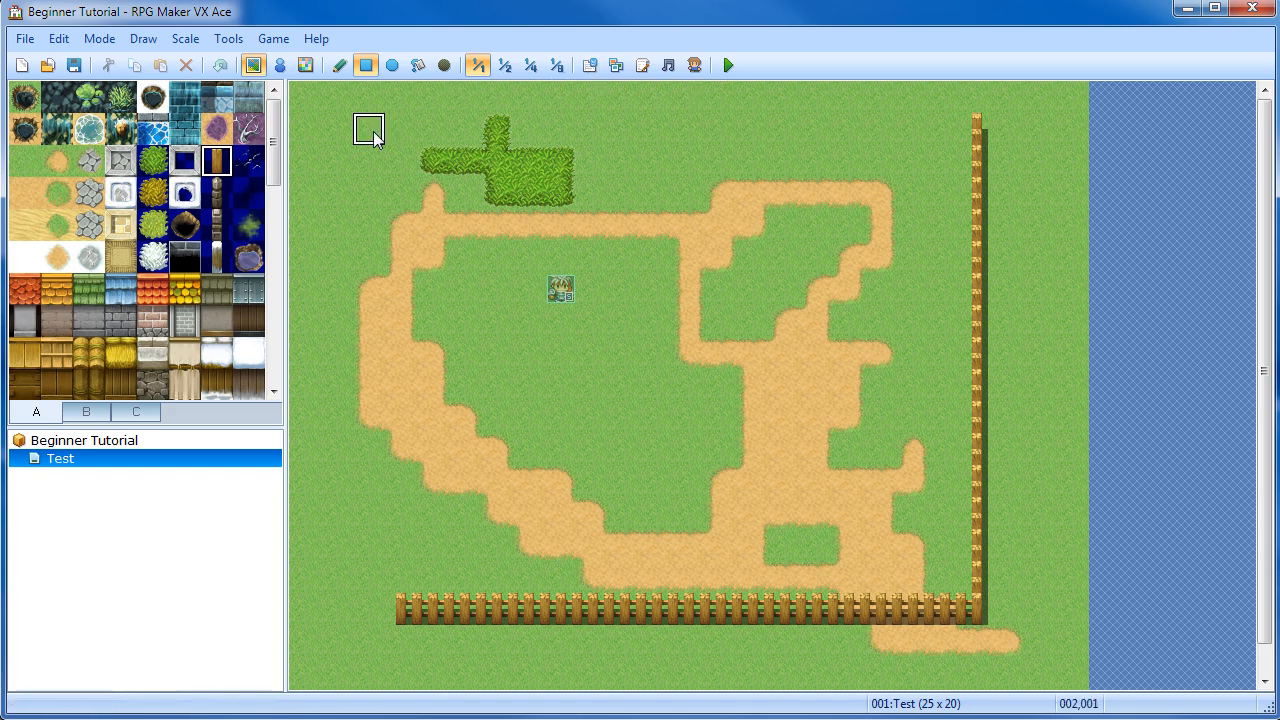
# Rename the first actor in the database to Tommy, keeping the 001:Soldier class
pyautogui.click(589, 67)
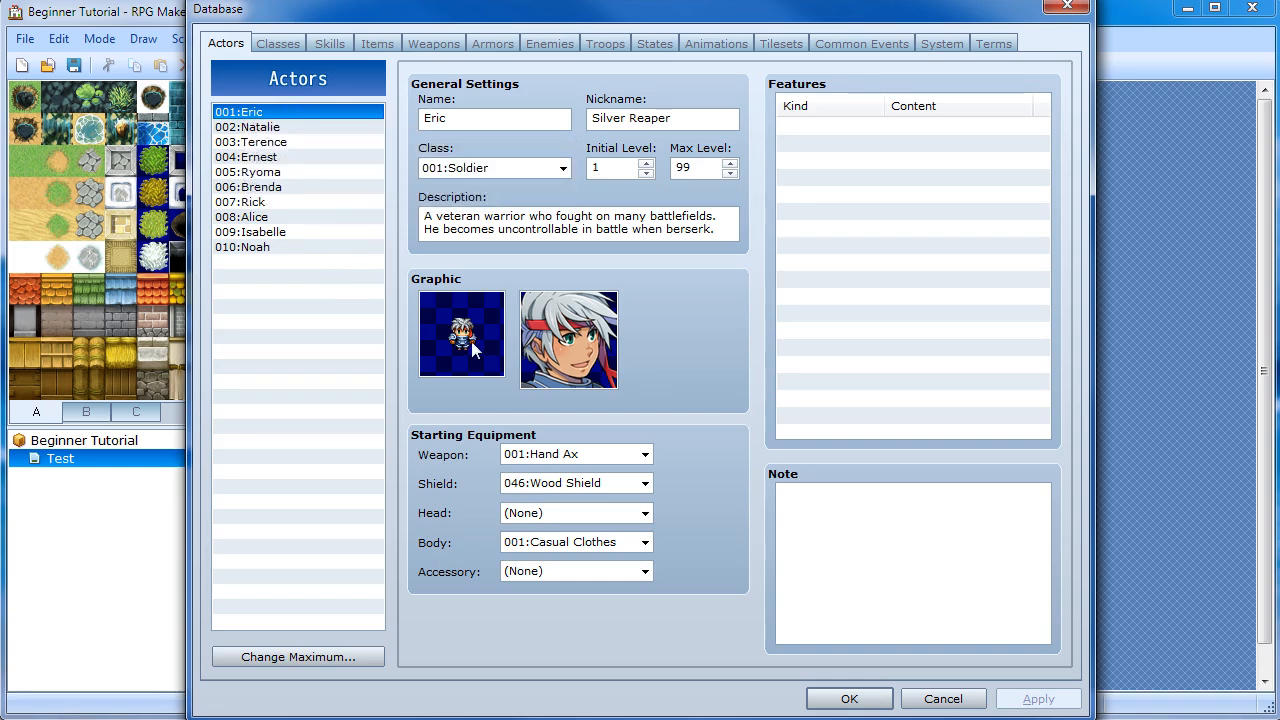
pyautogui.doubleClick(462, 118)
pyautogui.write('Tom')
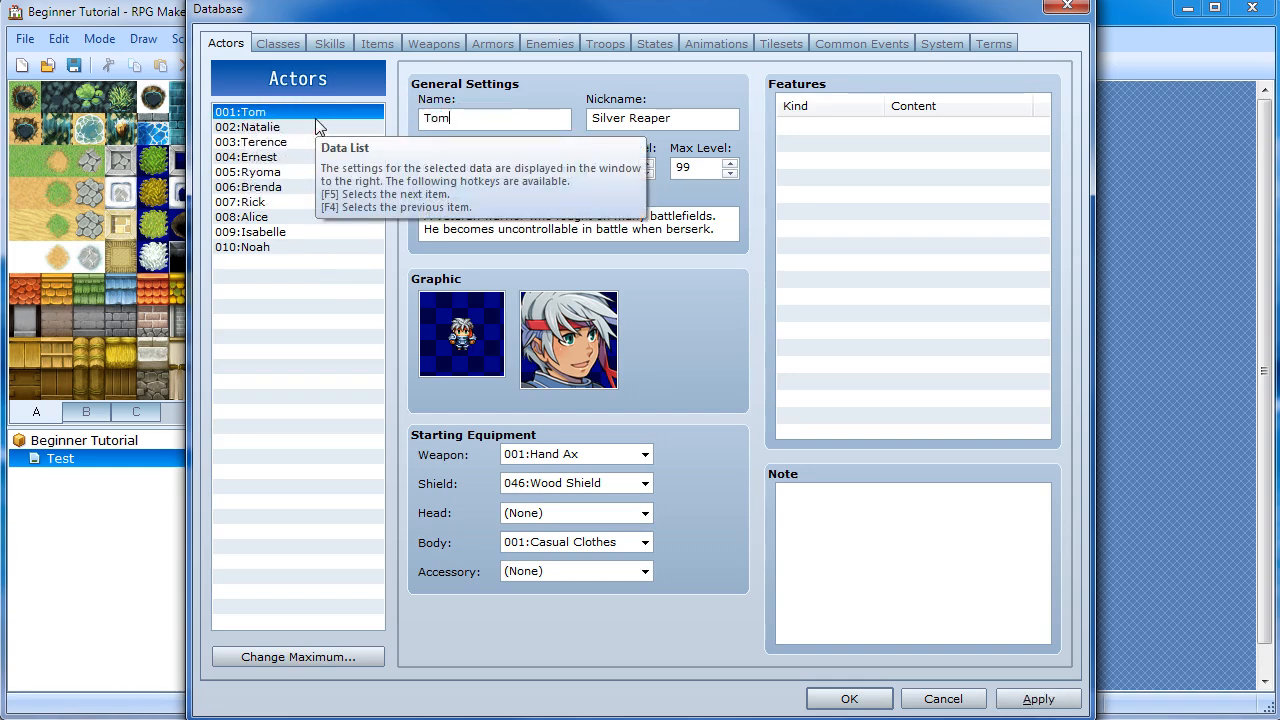
pyautogui.write('my')
pyautogui.click(549, 169)
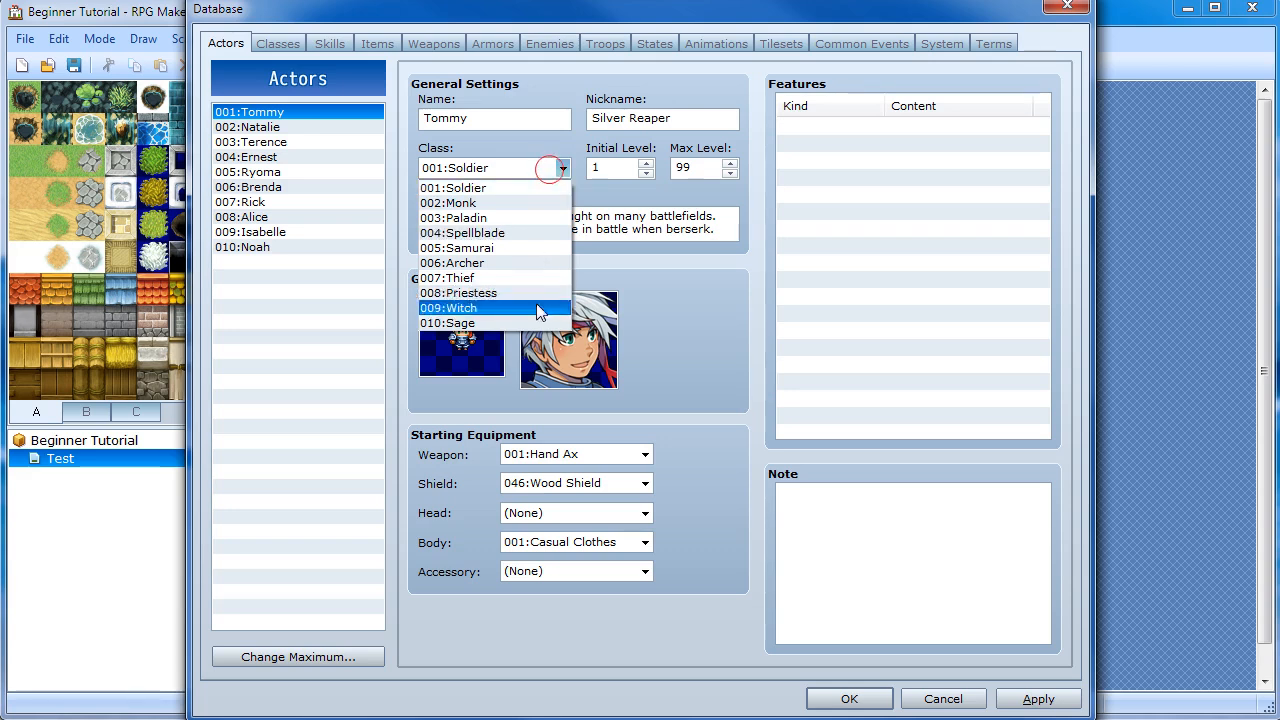
pyautogui.click(531, 171)
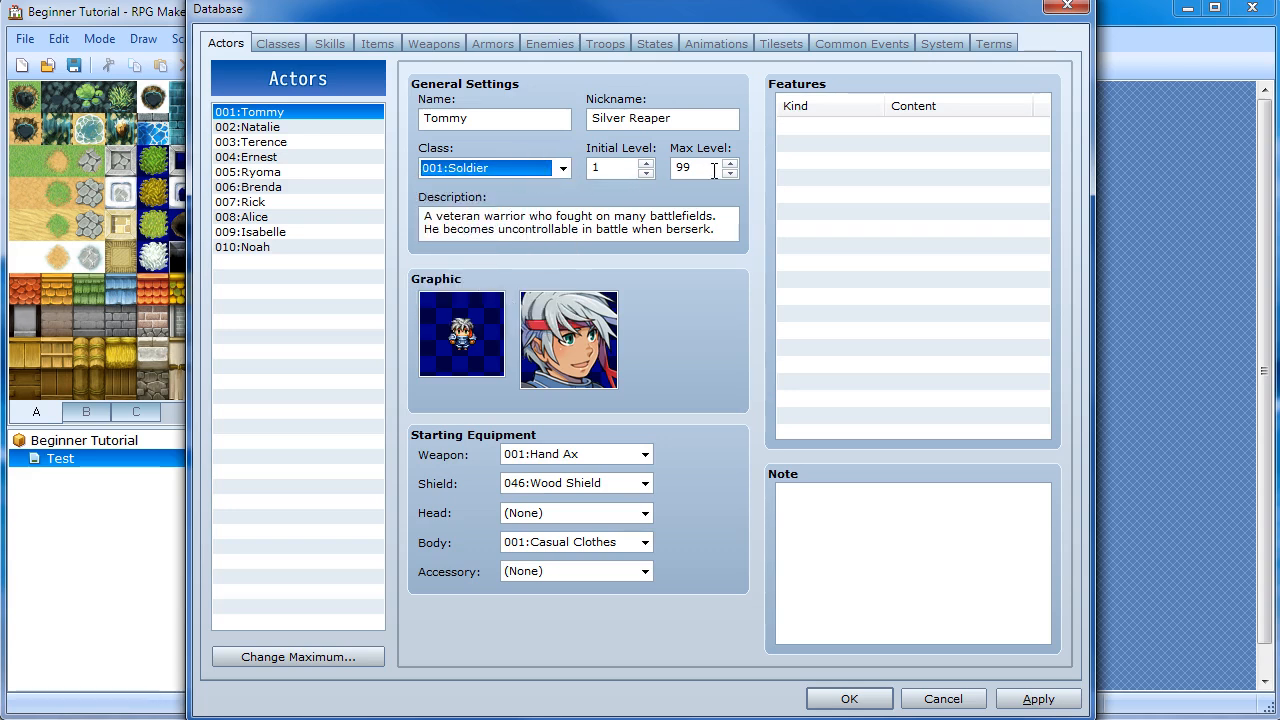
# Change Tommy's character graphic to the first sprite of the Animal set
pyautogui.doubleClick(462, 348)
pyautogui.moveTo(458, 173)
pyautogui.mouseDown()
pyautogui.moveTo(457, 377)
pyautogui.moveTo(455, 171)
pyautogui.mouseUp()
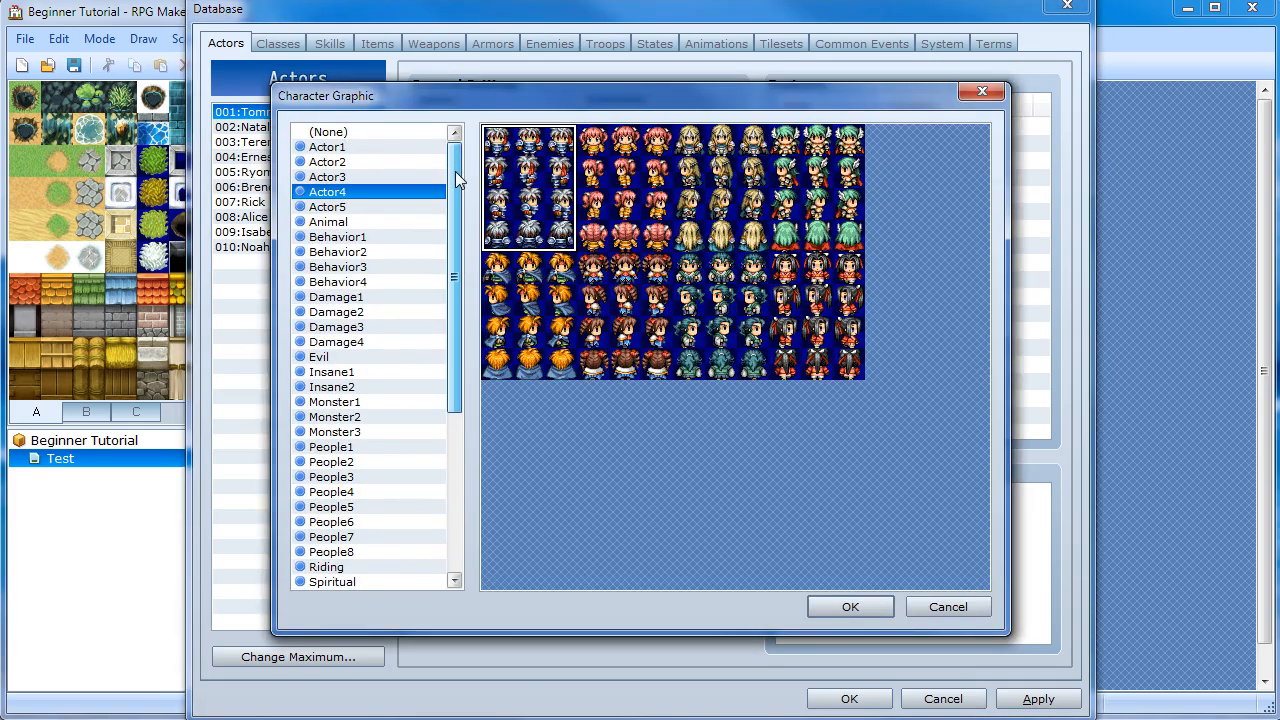
pyautogui.click(365, 148)
pyautogui.click(361, 160)
pyautogui.click(360, 194)
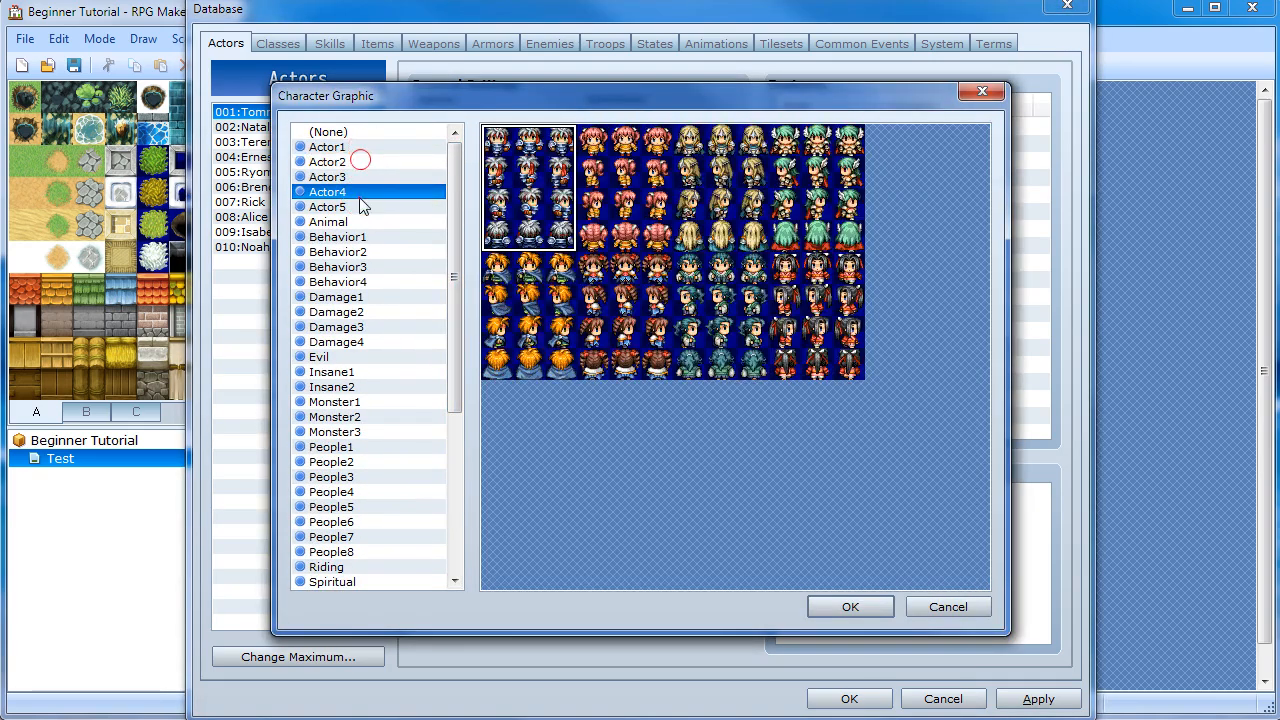
pyautogui.click(352, 221)
pyautogui.click(354, 206)
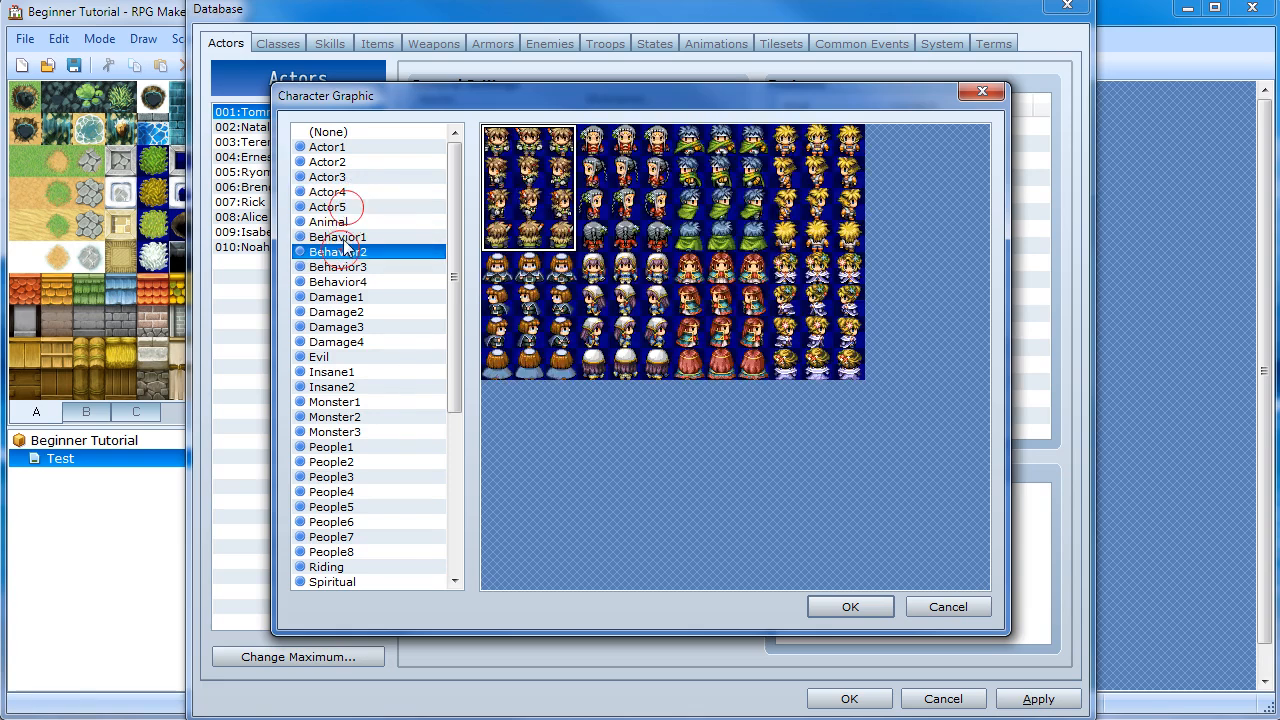
pyautogui.click(338, 222)
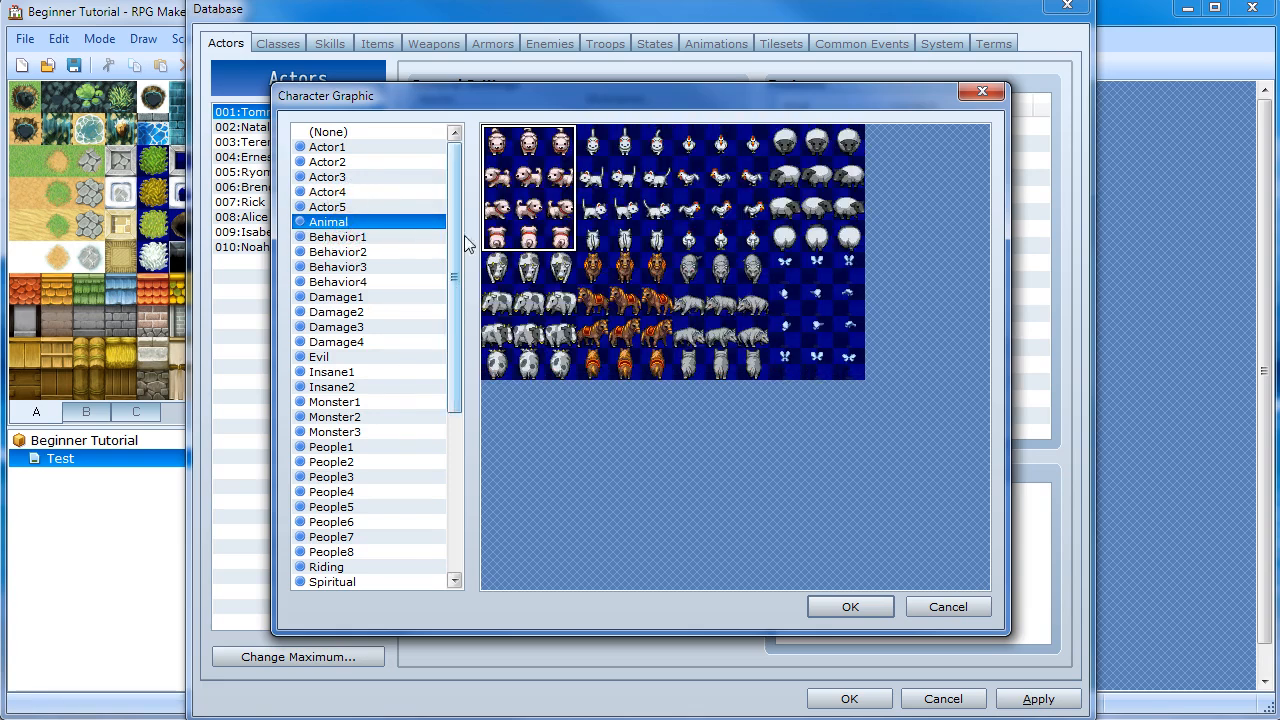
pyautogui.click(830, 607)
# Browse the face graphic sets from Actor1 to People1 for Tommy and leave without changing the face
pyautogui.doubleClick(577, 345)
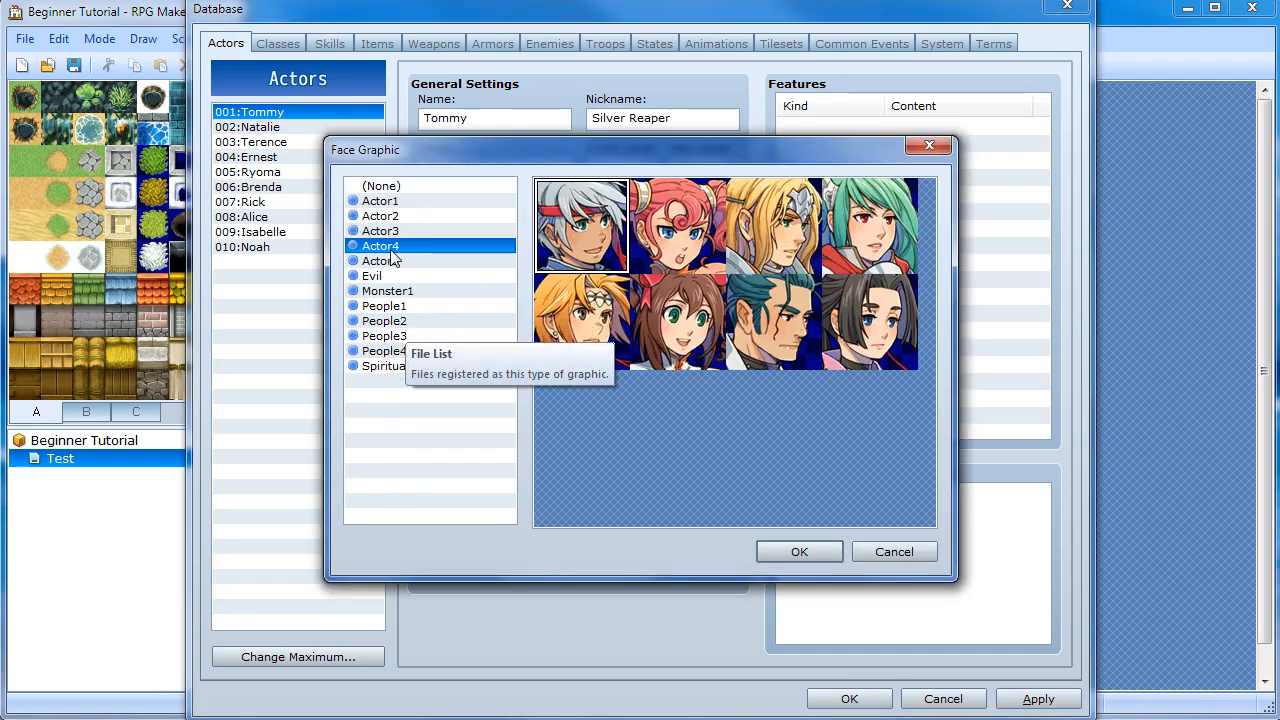
pyautogui.click(391, 190)
pyautogui.click(393, 201)
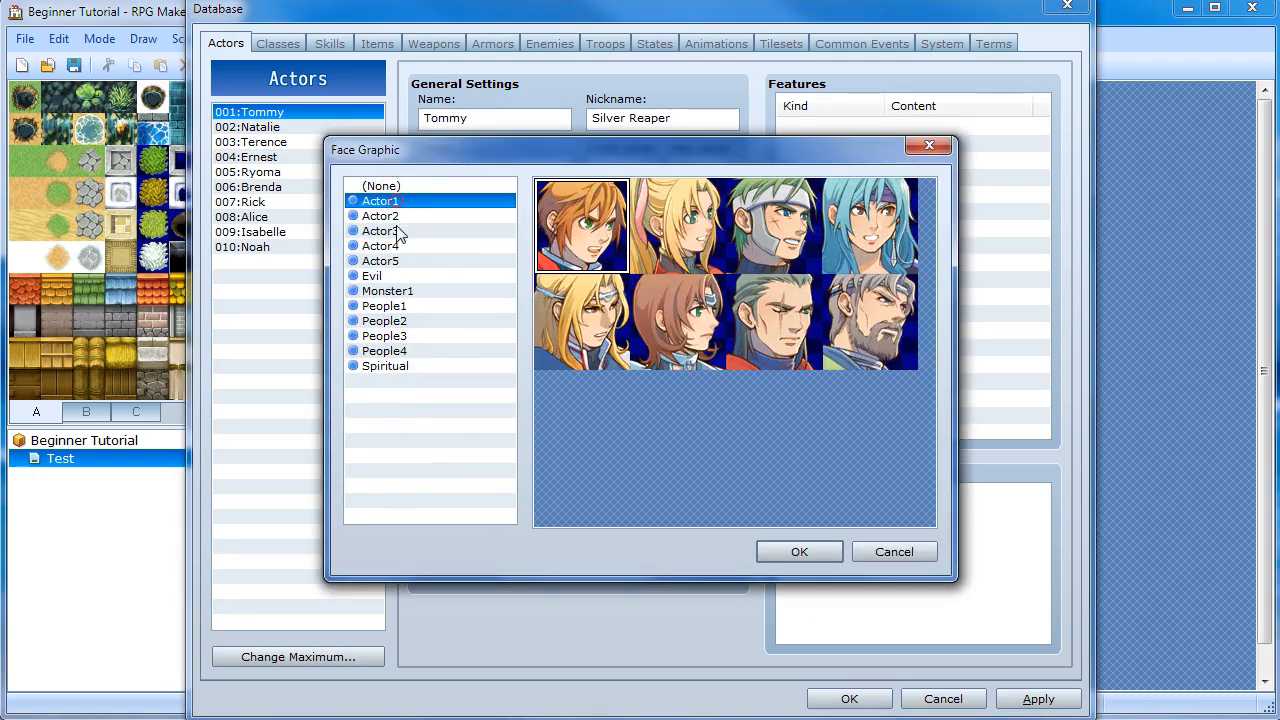
pyautogui.click(393, 227)
pyautogui.click(393, 261)
pyautogui.click(388, 276)
pyautogui.click(390, 291)
pyautogui.click(390, 306)
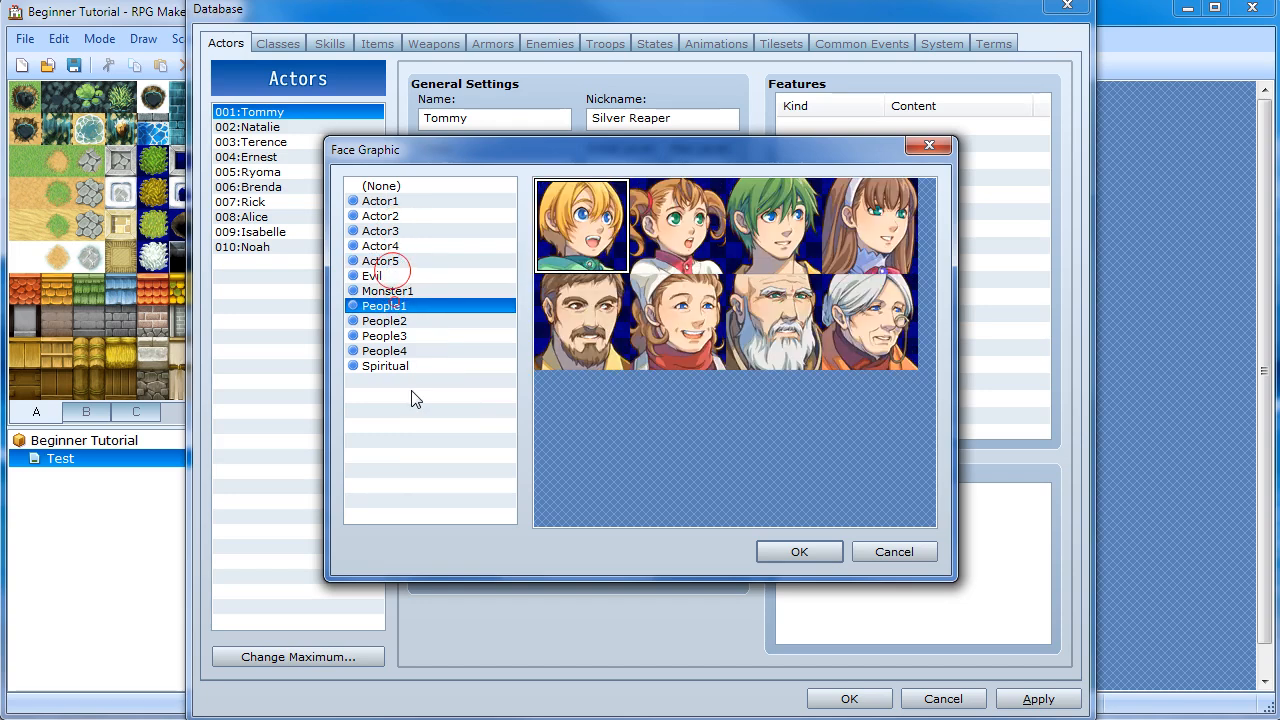
pyautogui.click(879, 550)
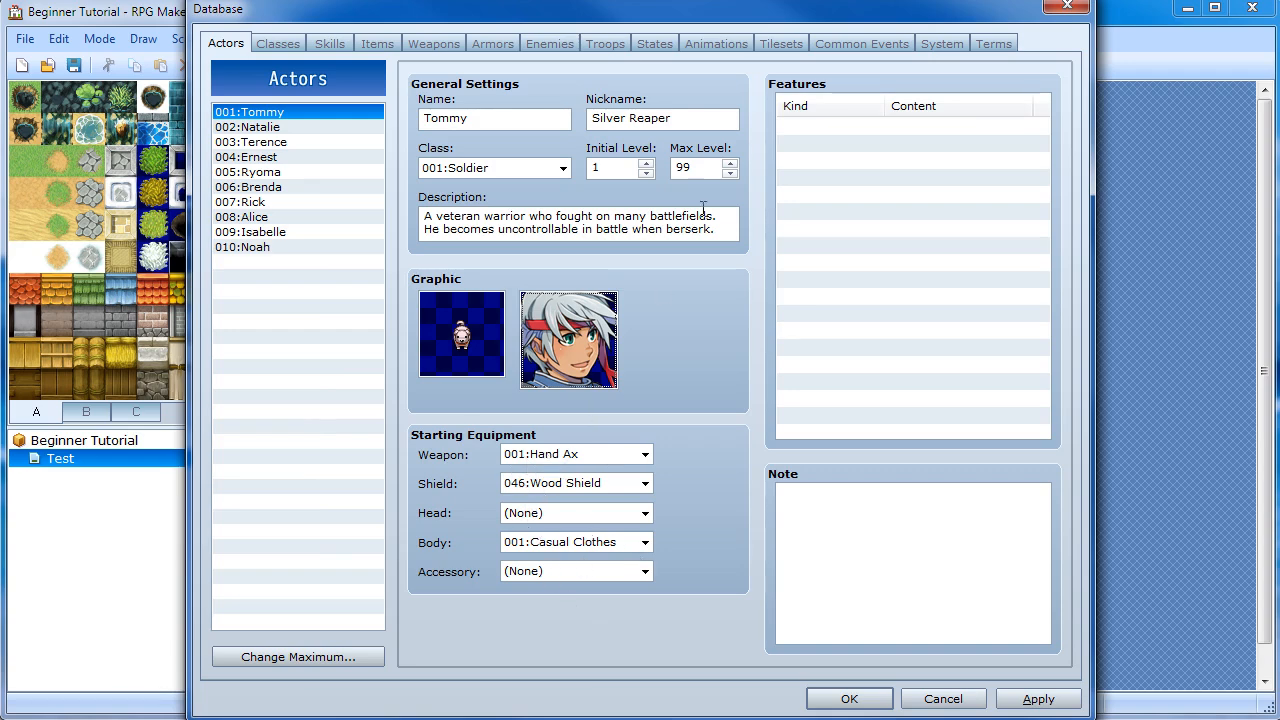
# Look through the settings of several other actors, including Ryoma and Natalie, and return to Tommy
pyautogui.click(270, 142)
pyautogui.click(272, 172)
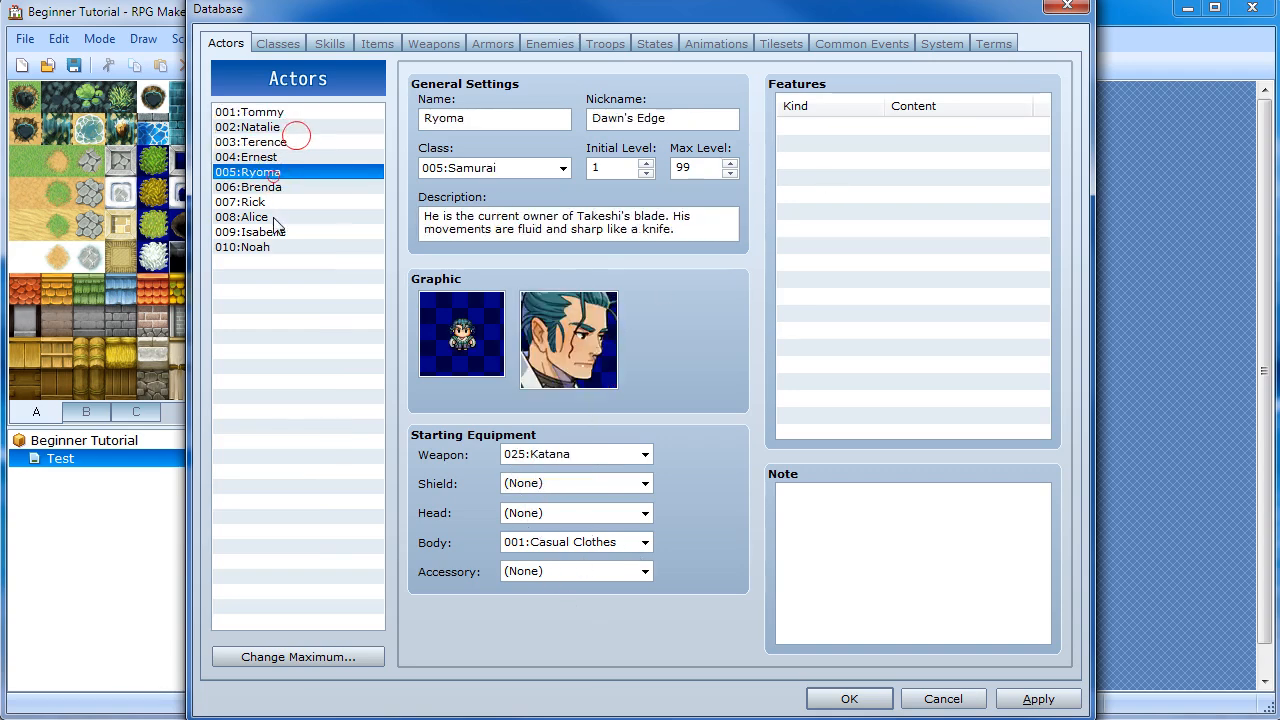
pyautogui.click(270, 216)
pyautogui.click(274, 128)
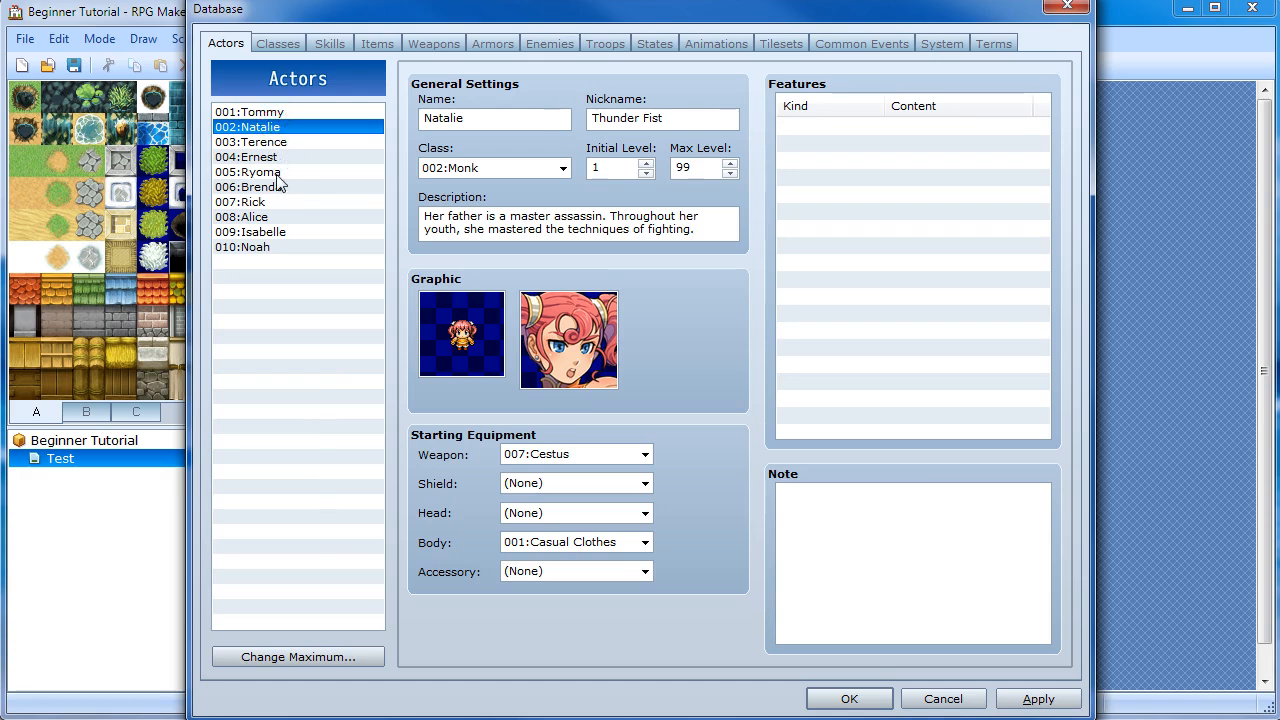
pyautogui.click(274, 112)
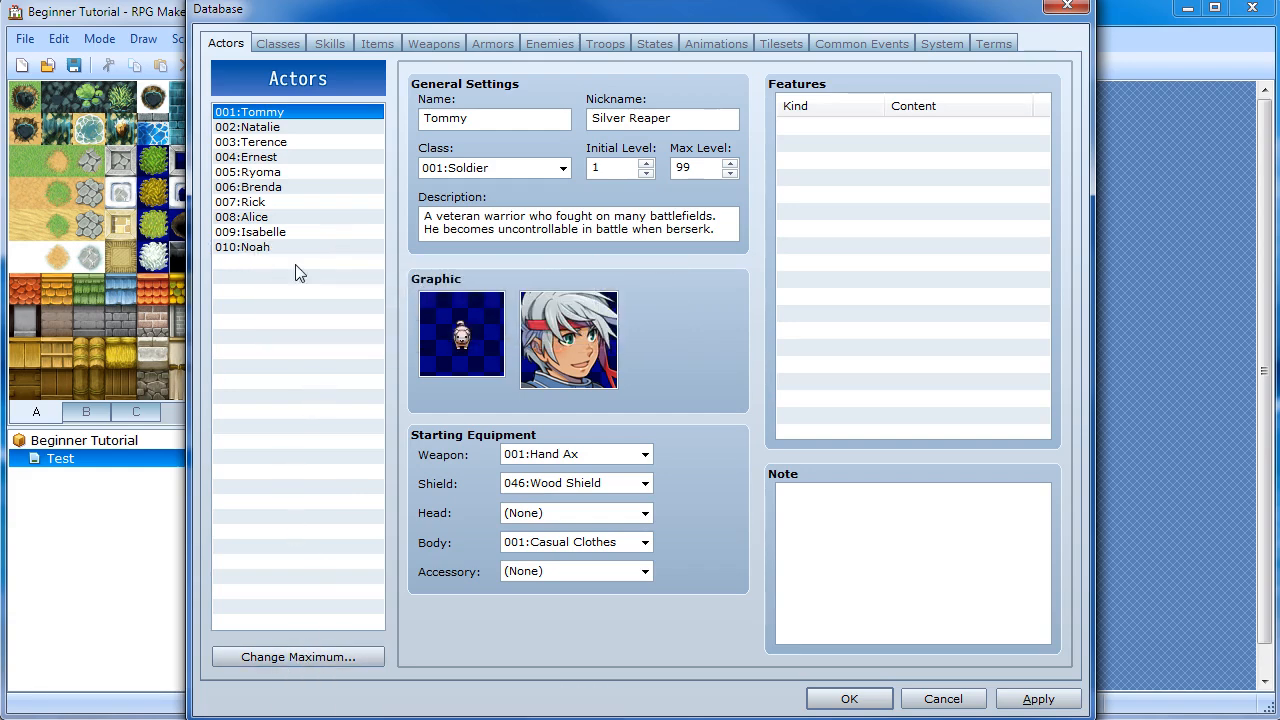
# Clear every actor except Tommy by reducing the actor maximum to 1 and raising it back to 10
pyautogui.click(287, 657)
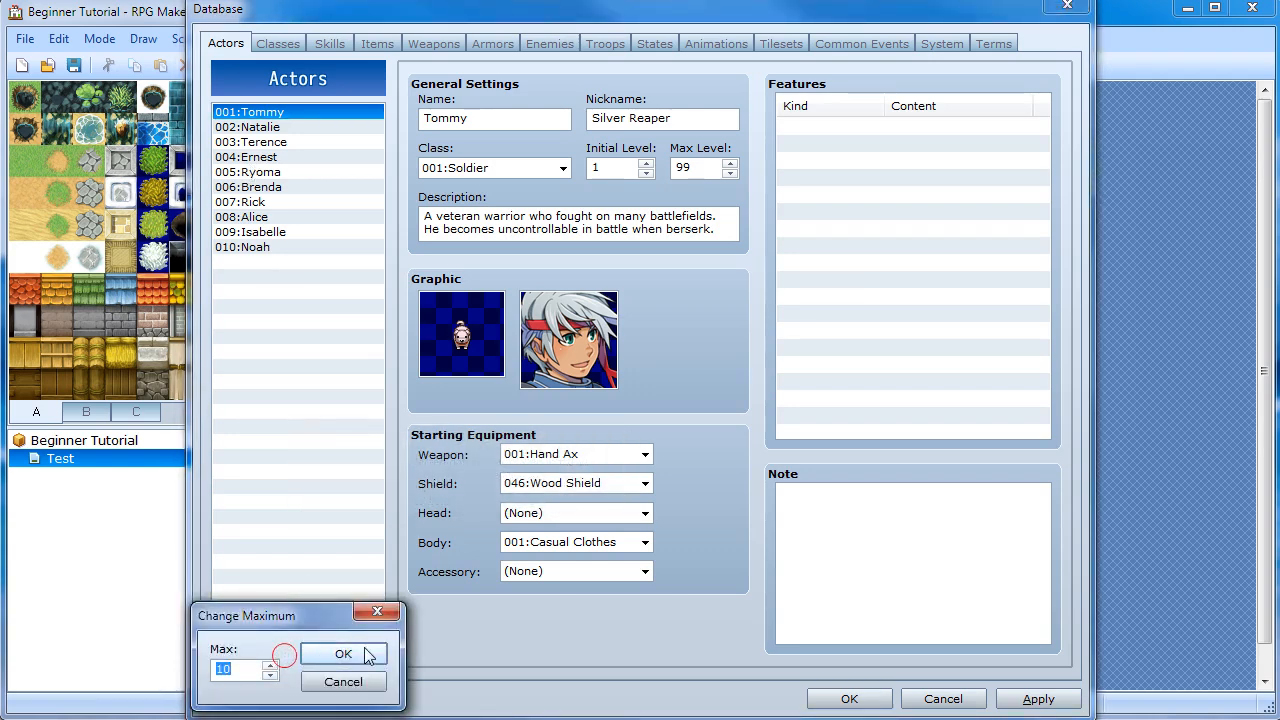
pyautogui.write('1')
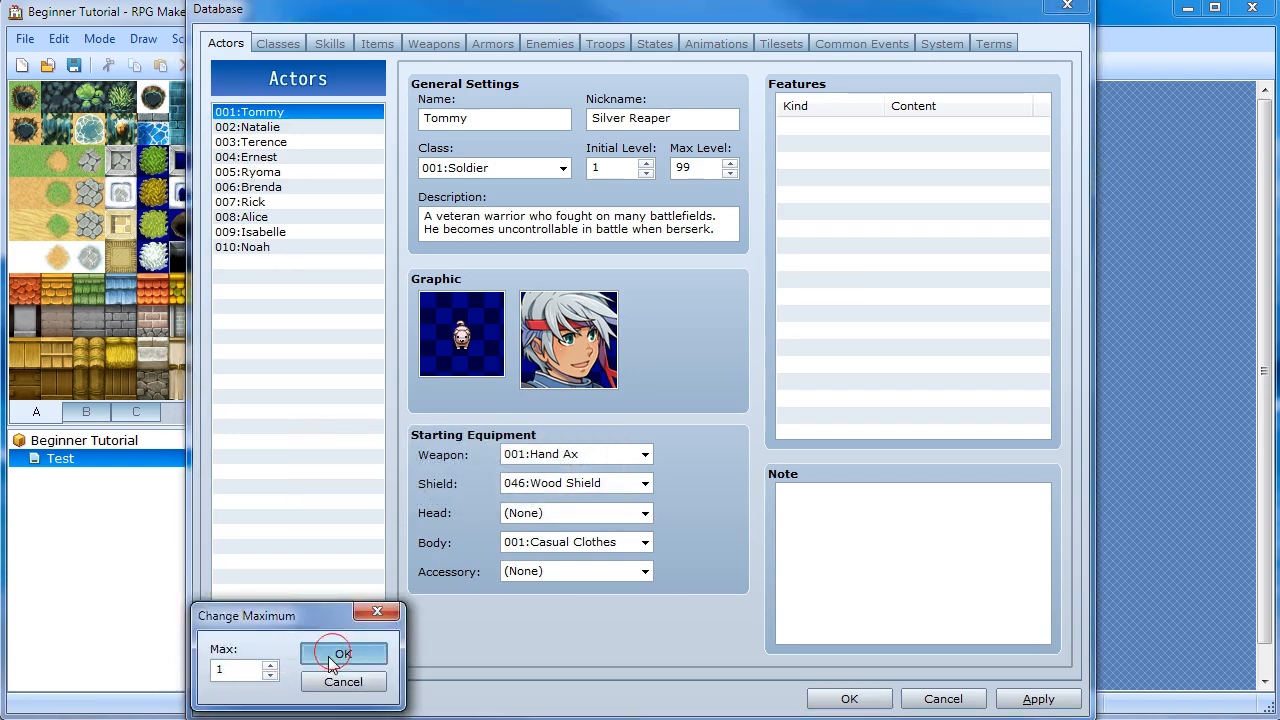
pyautogui.click(343, 654)
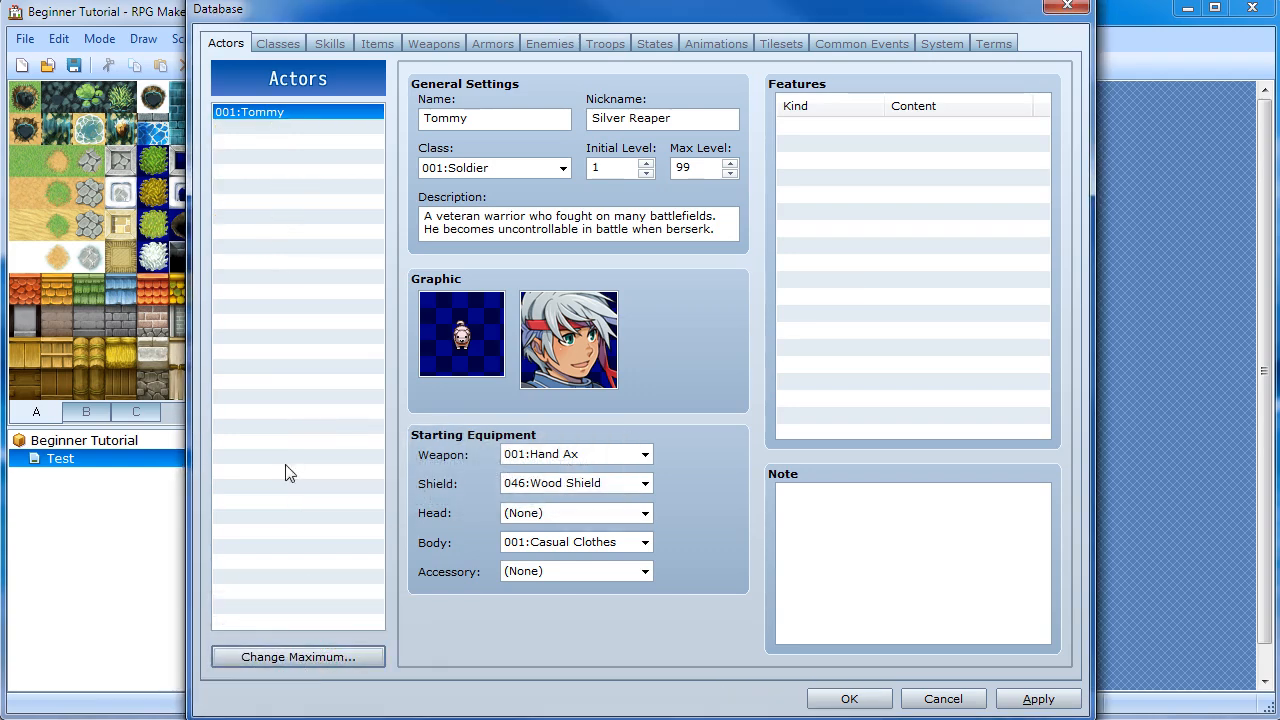
pyautogui.click(308, 656)
pyautogui.write('10')
pyautogui.click(338, 652)
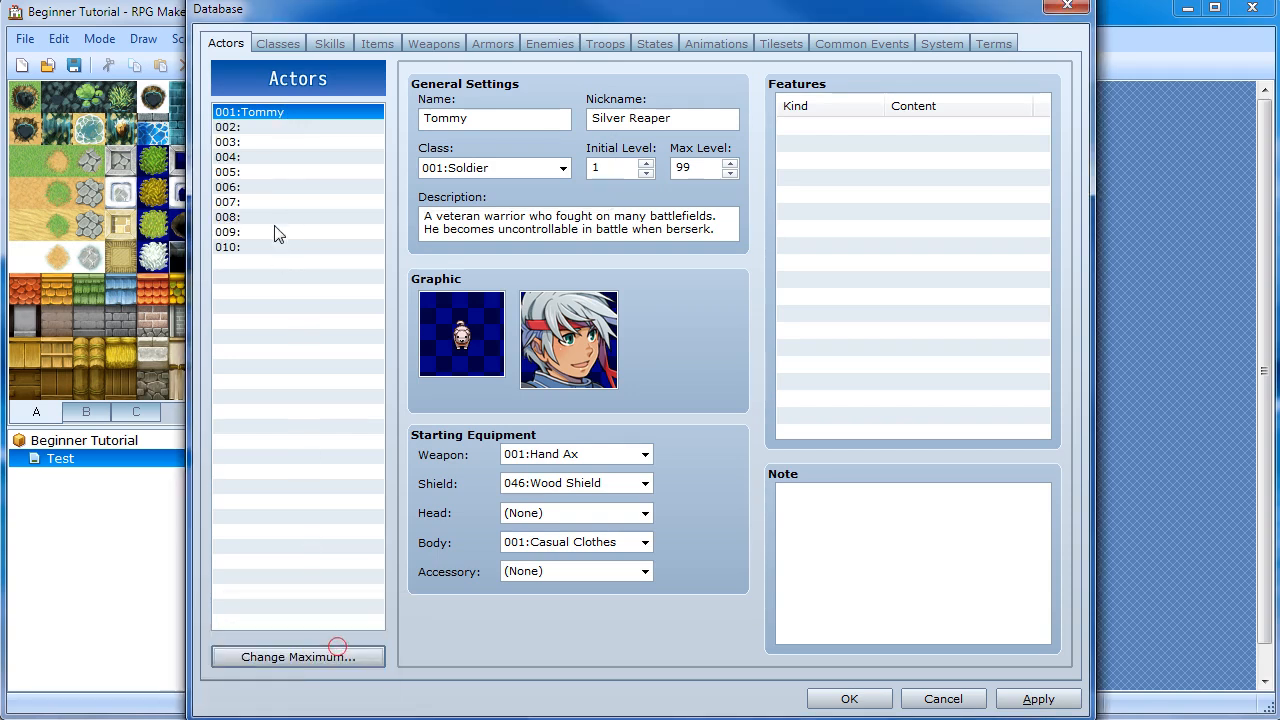
# Check several of the actor slots below Tommy, including 004 and 002
pyautogui.click(272, 158)
pyautogui.click(284, 216)
pyautogui.click(284, 232)
pyautogui.click(280, 157)
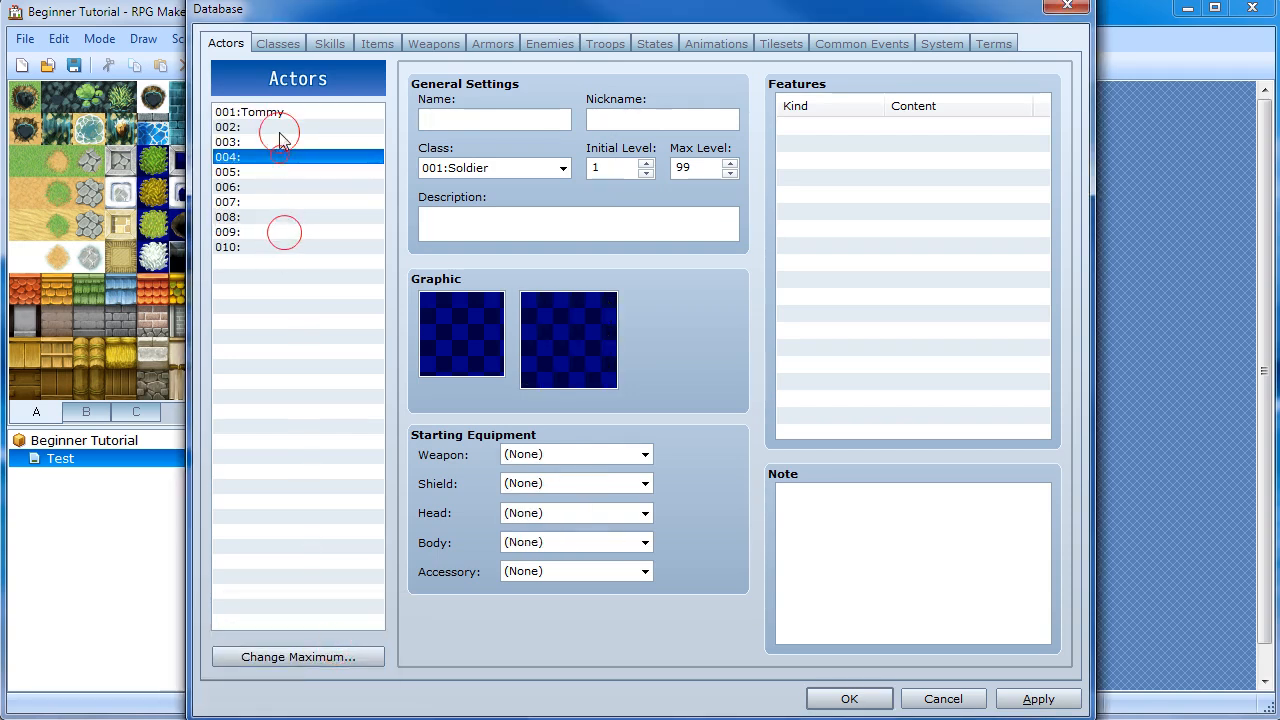
pyautogui.click(280, 128)
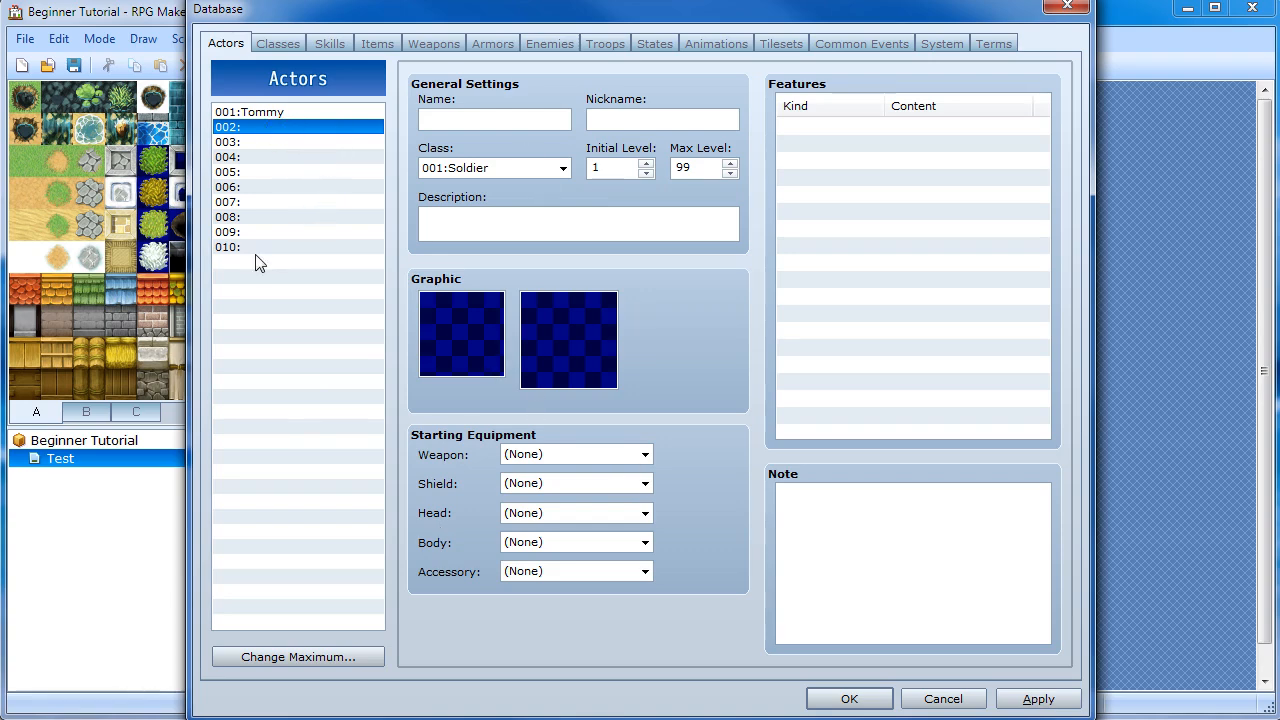
# Browse the database's classes, skills, items and weapons, and return to the Soldier class's parameter curves
pyautogui.click(281, 43)
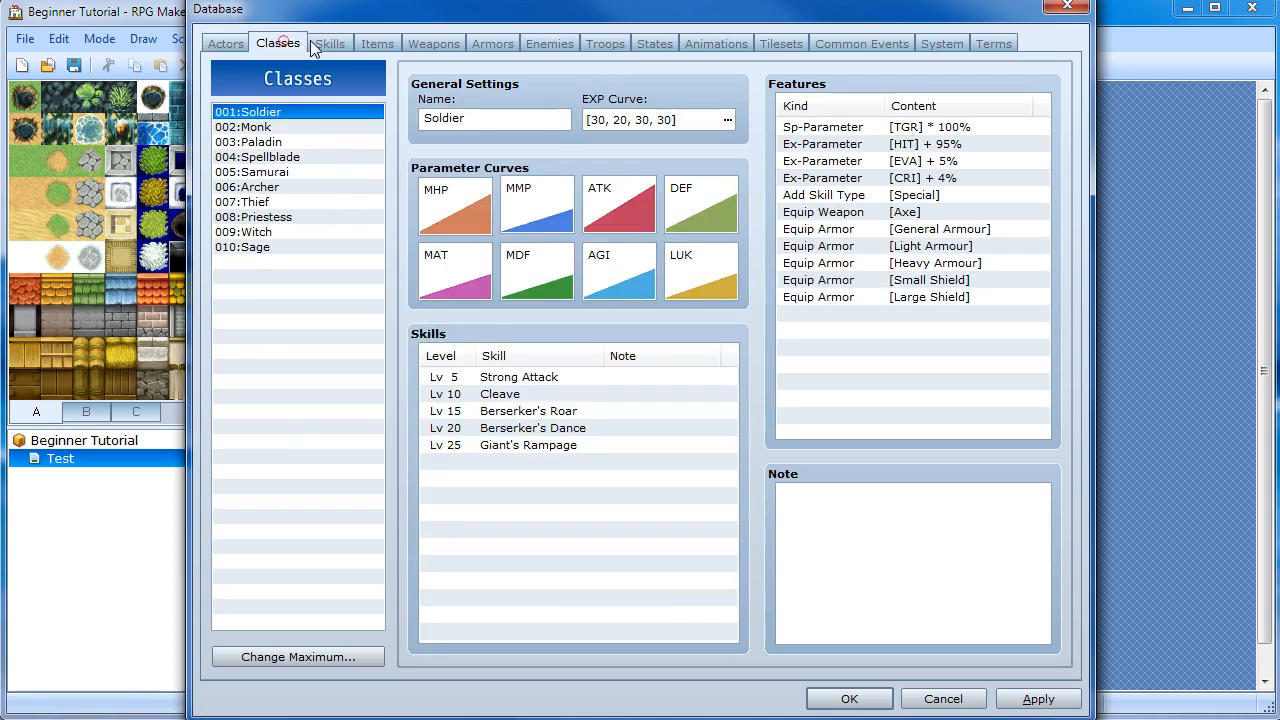
pyautogui.click(329, 43)
pyautogui.click(377, 43)
pyautogui.click(433, 43)
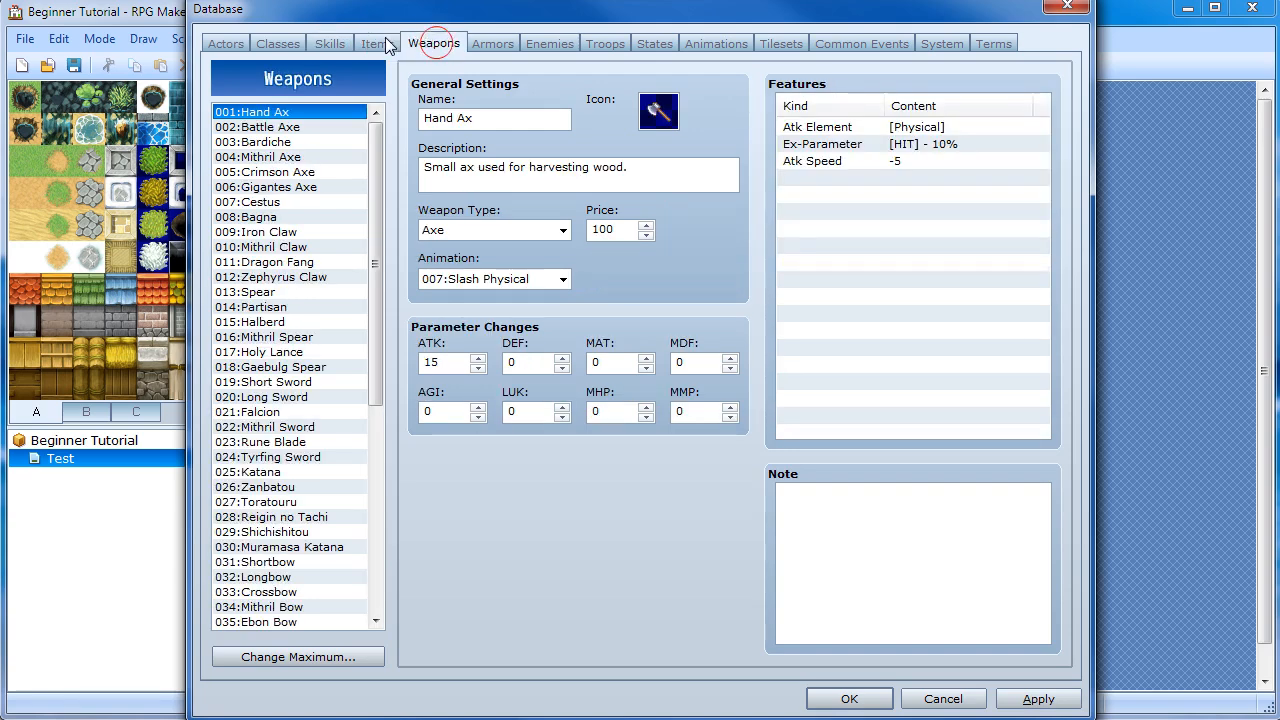
pyautogui.click(258, 127)
pyautogui.click(258, 202)
pyautogui.click(304, 43)
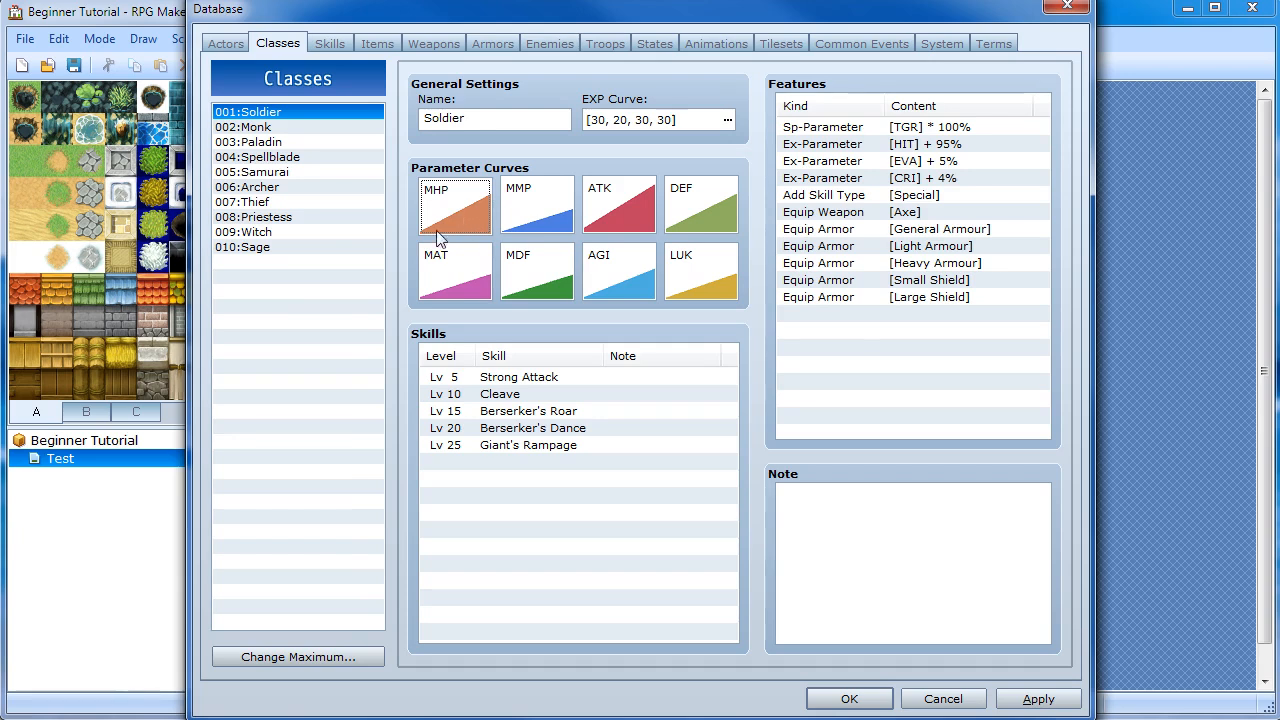
pyautogui.click(472, 266)
# Examine the settings of the 010:Shock skill and the Potion item's Recover HP effect
pyautogui.click(334, 43)
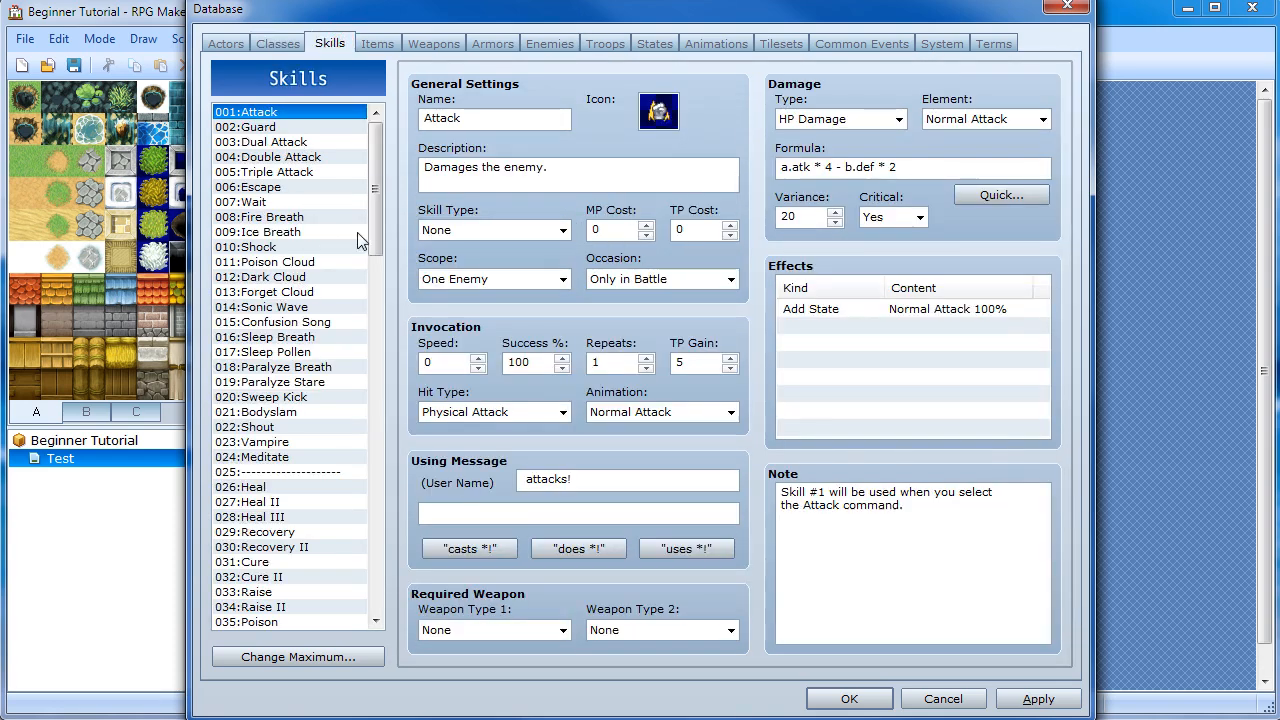
pyautogui.click(258, 247)
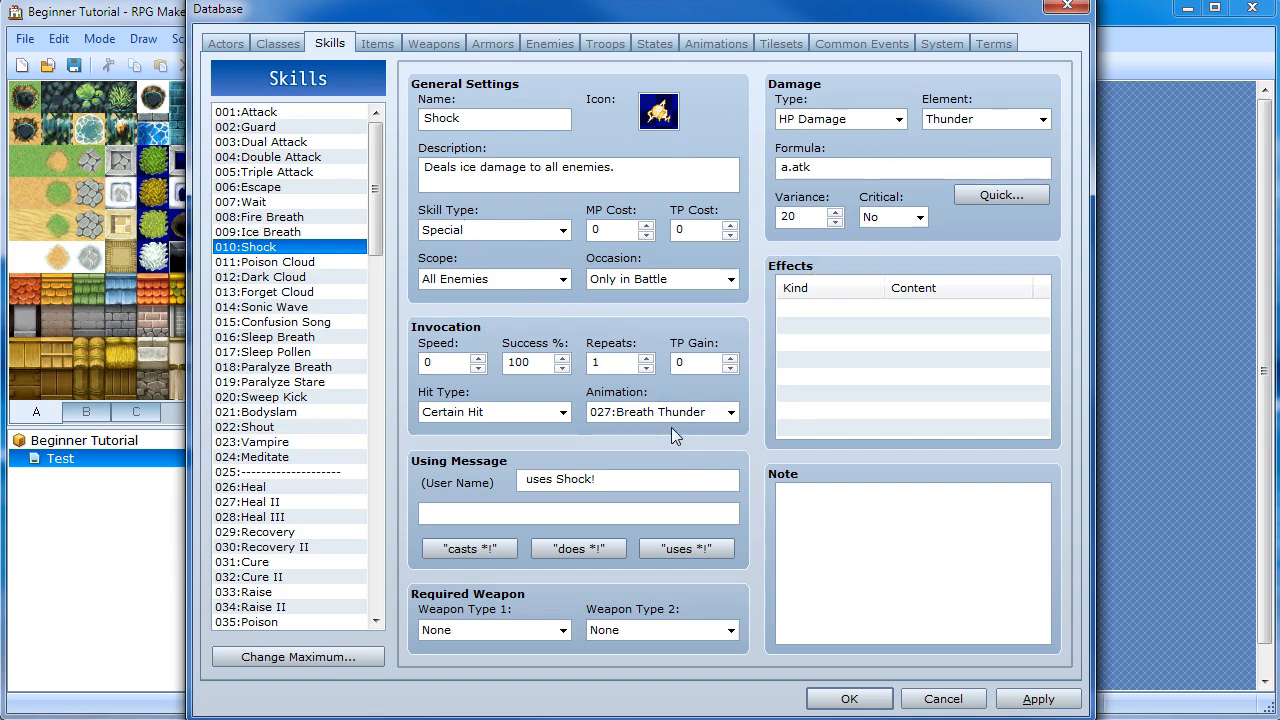
pyautogui.click(391, 44)
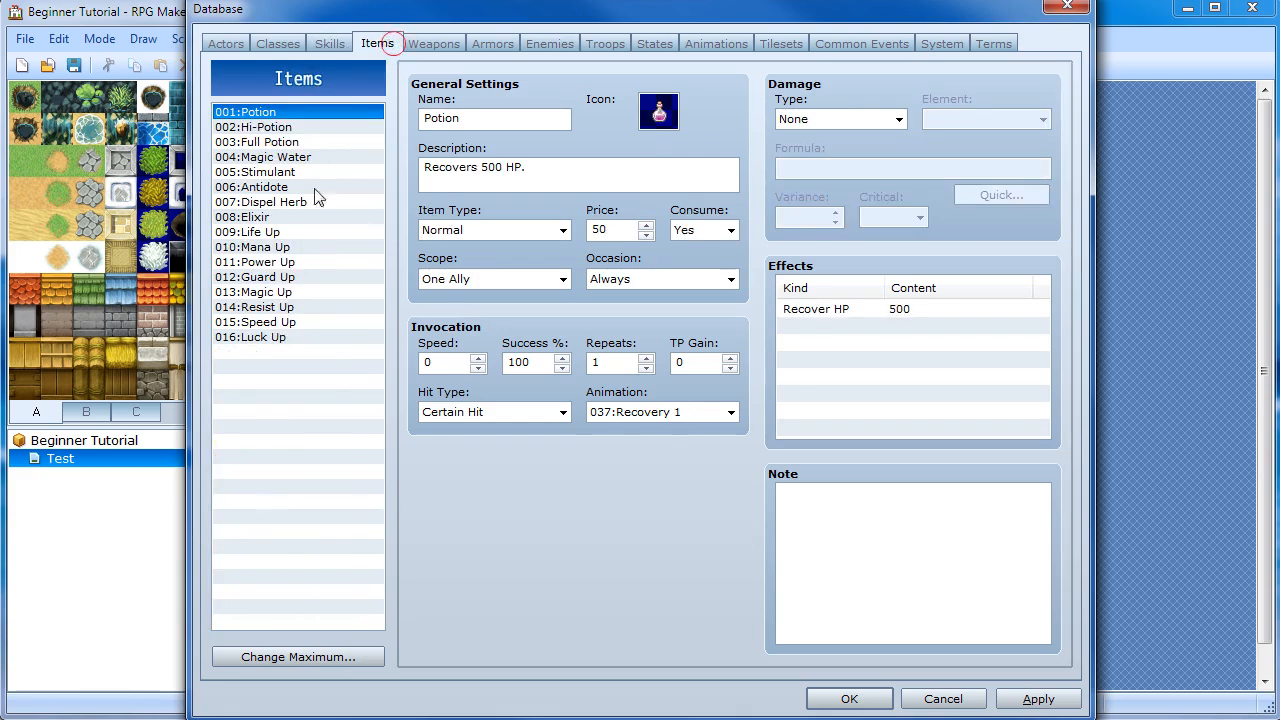
pyautogui.click(807, 309)
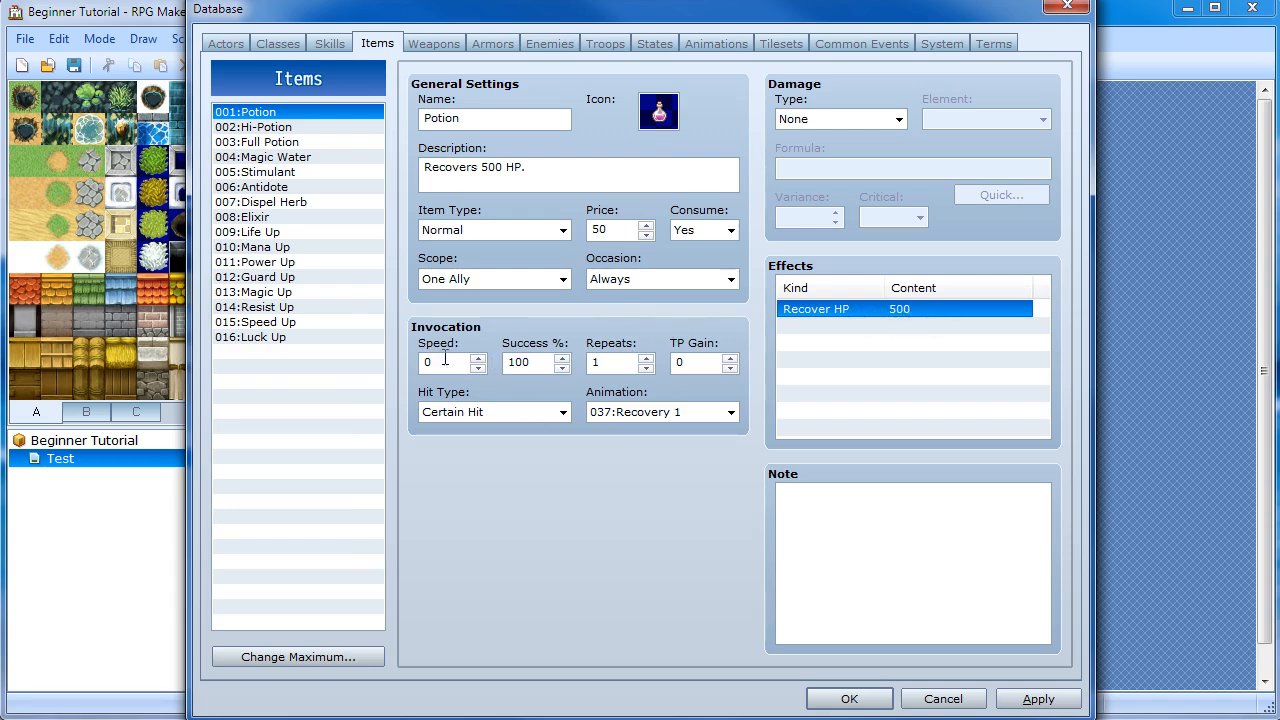
# Examine the Potion's item type, price, consume and occasion options, keeping Normal and Always
pyautogui.click(496, 230)
pyautogui.click(516, 237)
pyautogui.click(530, 234)
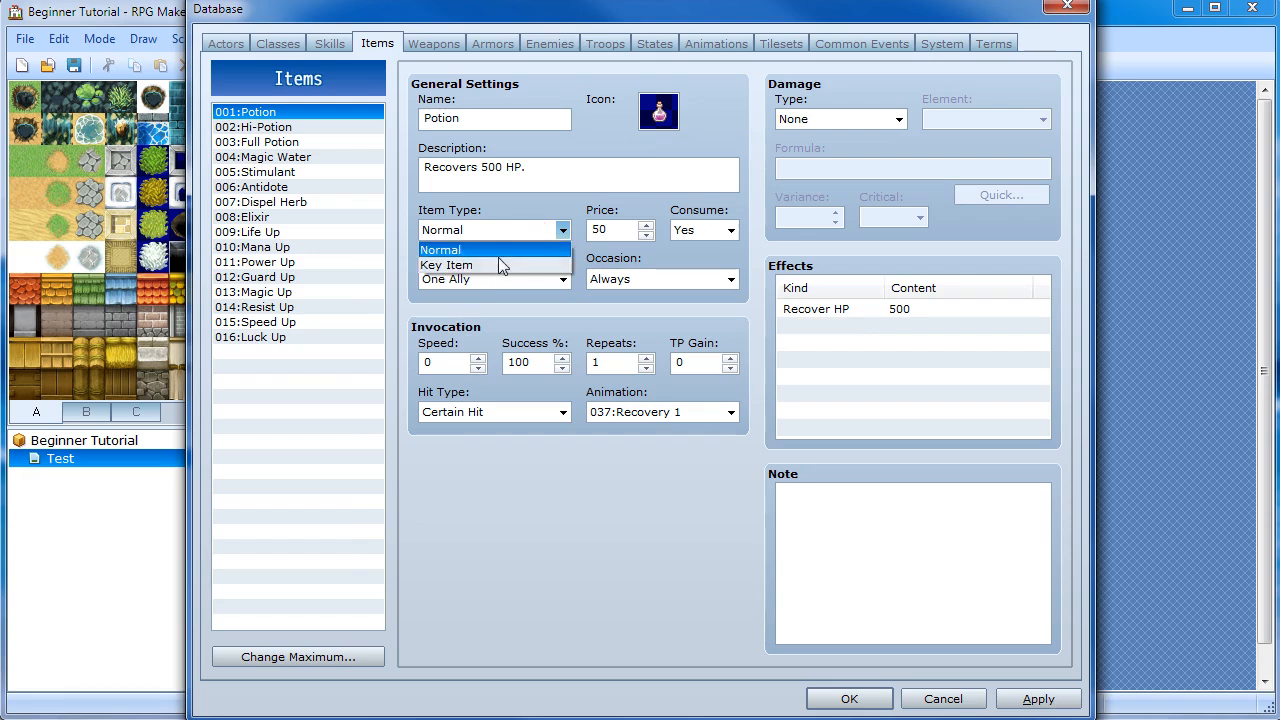
pyautogui.click(483, 249)
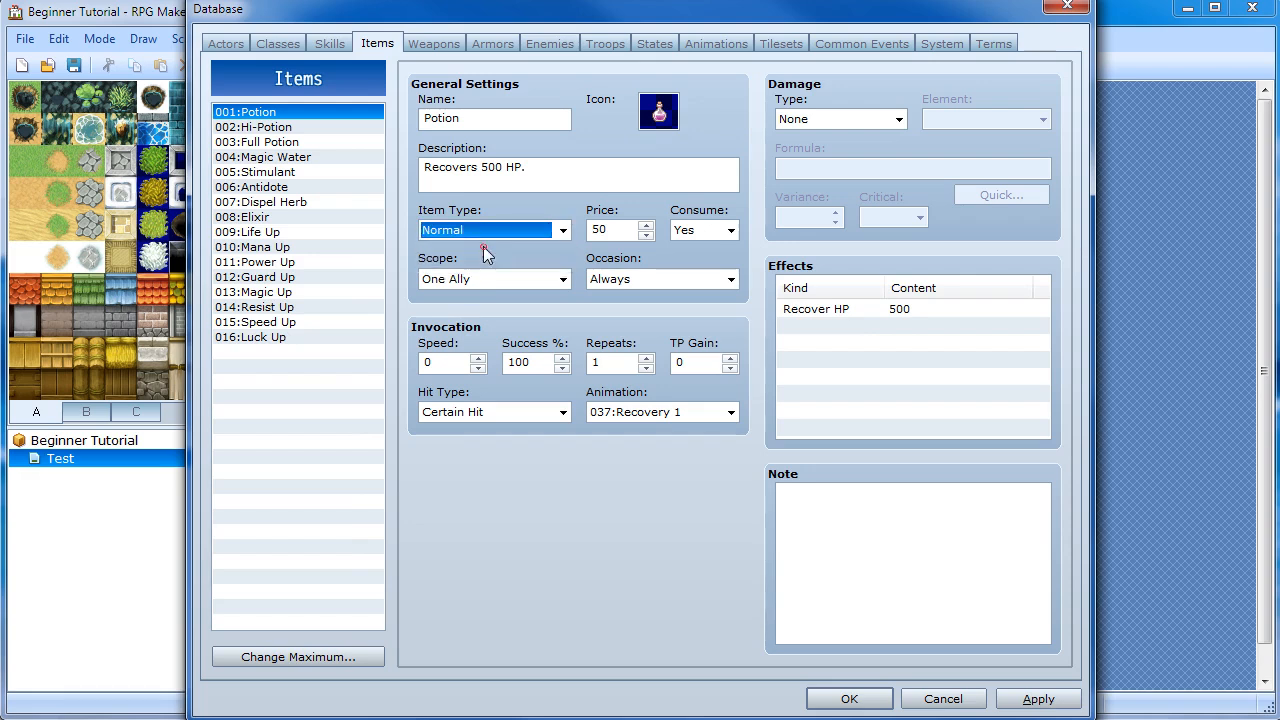
pyautogui.doubleClick(610, 229)
pyautogui.click(731, 230)
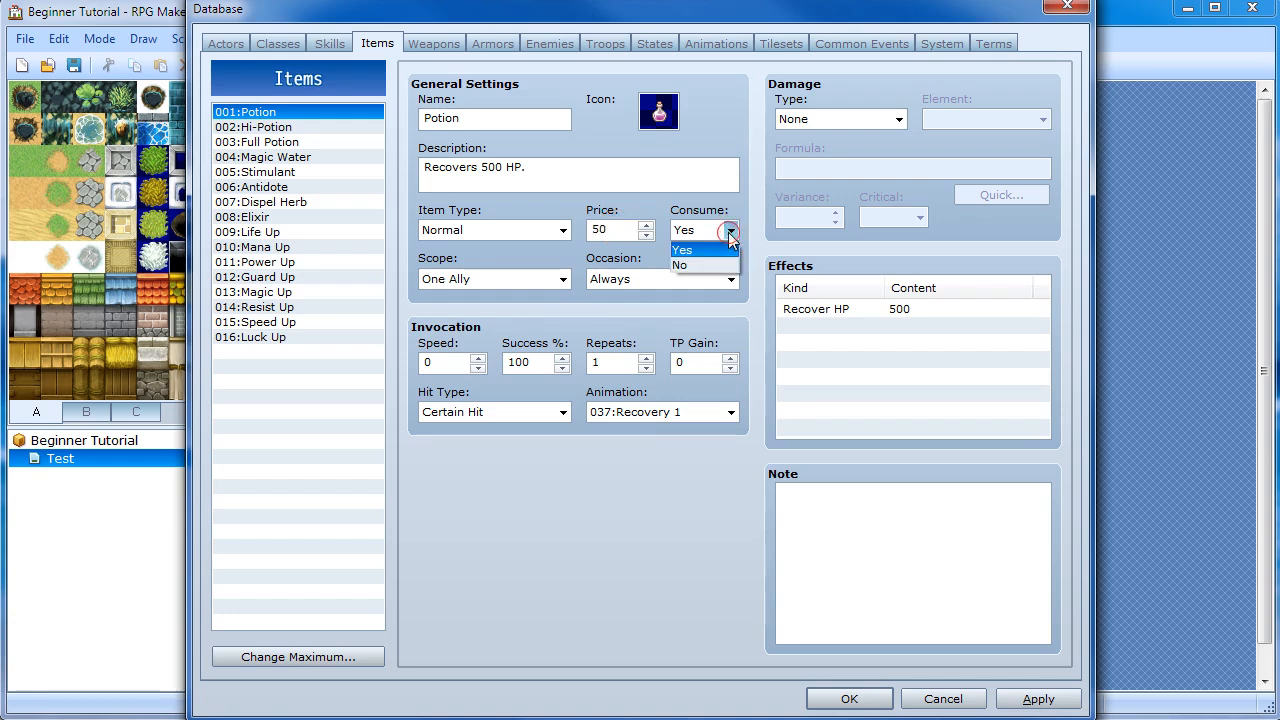
pyautogui.click(731, 230)
pyautogui.click(679, 277)
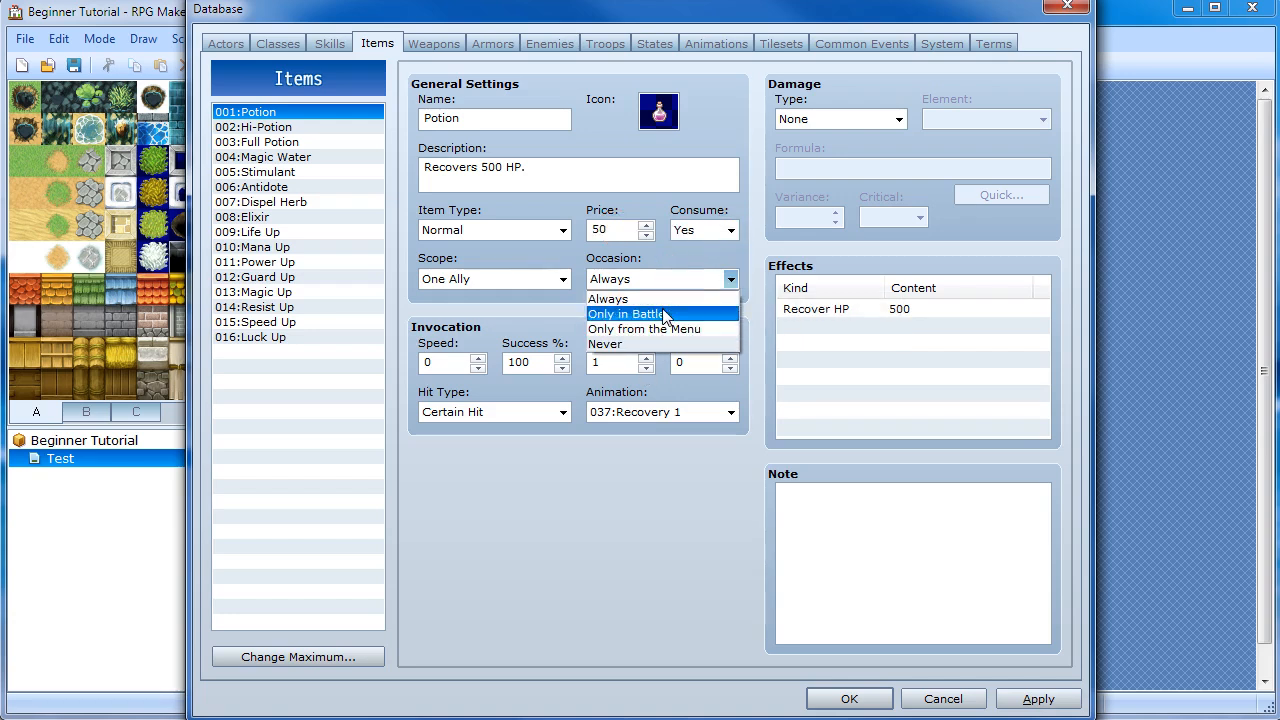
pyautogui.click(662, 297)
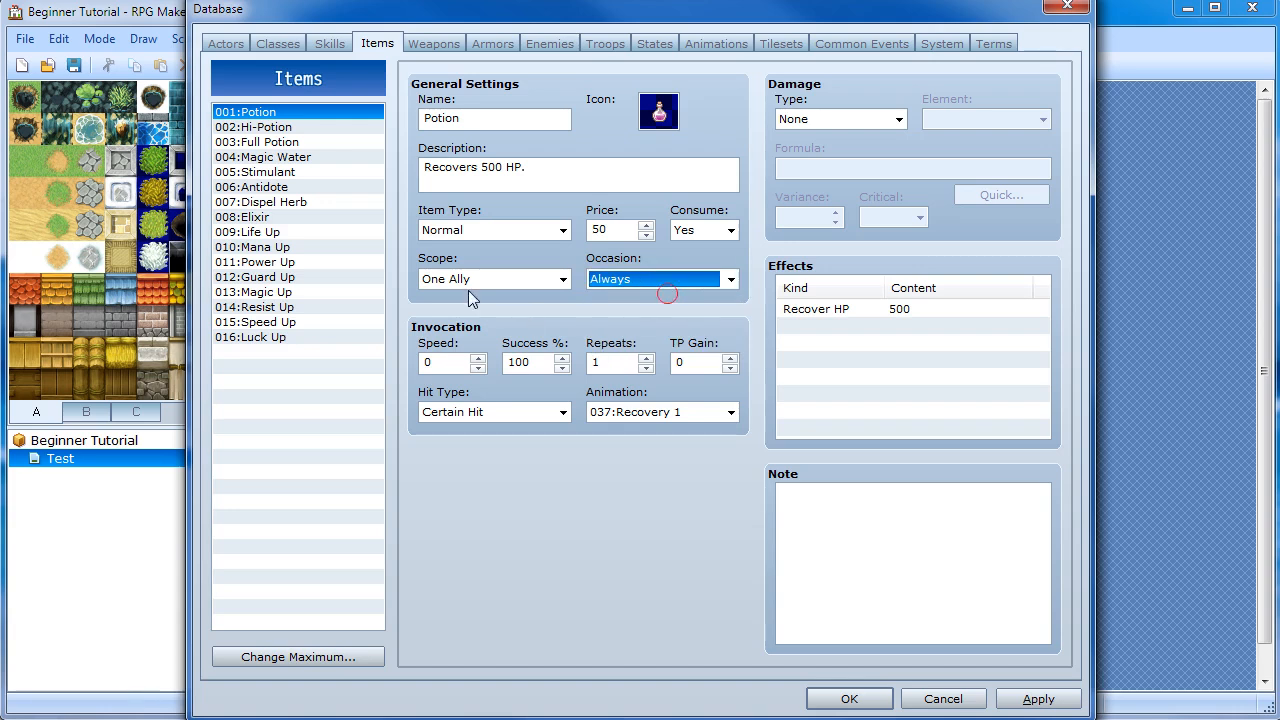
# Browse the settings and effects of other items, including Hi-Potion, Magic Up, Life Up and Dispel Herb
pyautogui.click(267, 125)
pyautogui.click(270, 160)
pyautogui.click(282, 232)
pyautogui.click(282, 290)
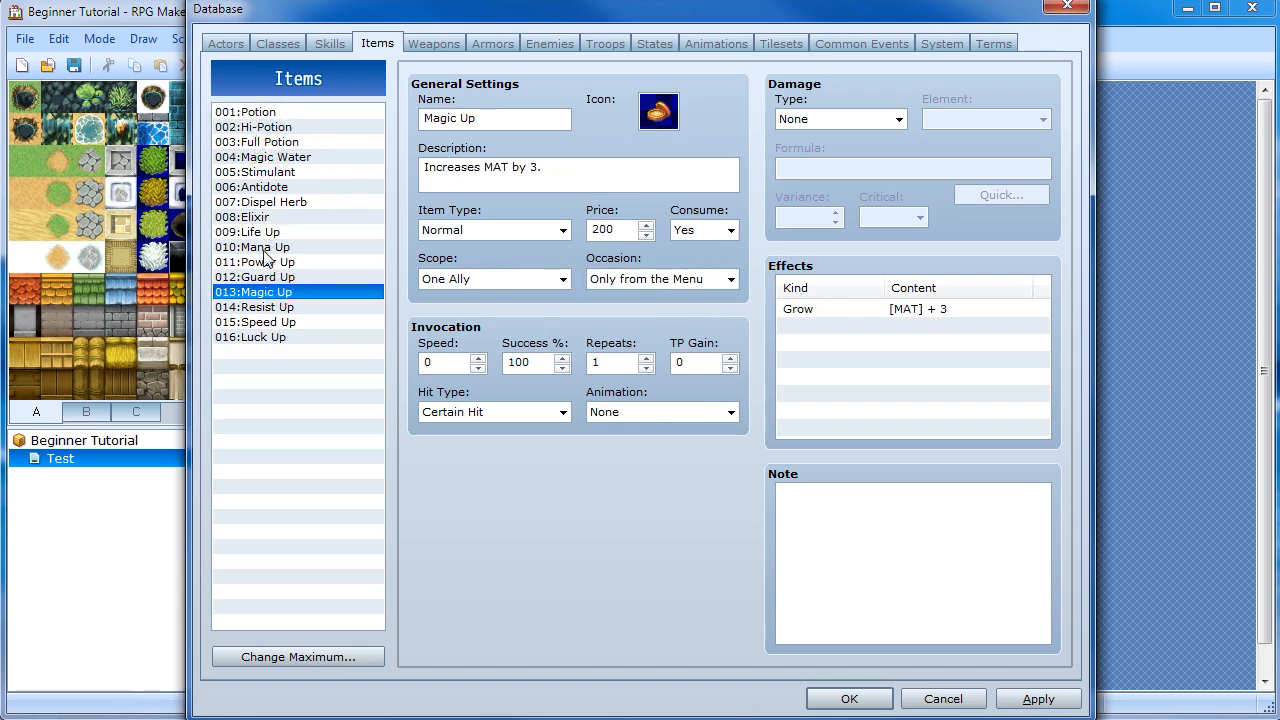
pyautogui.click(266, 204)
pyautogui.click(286, 233)
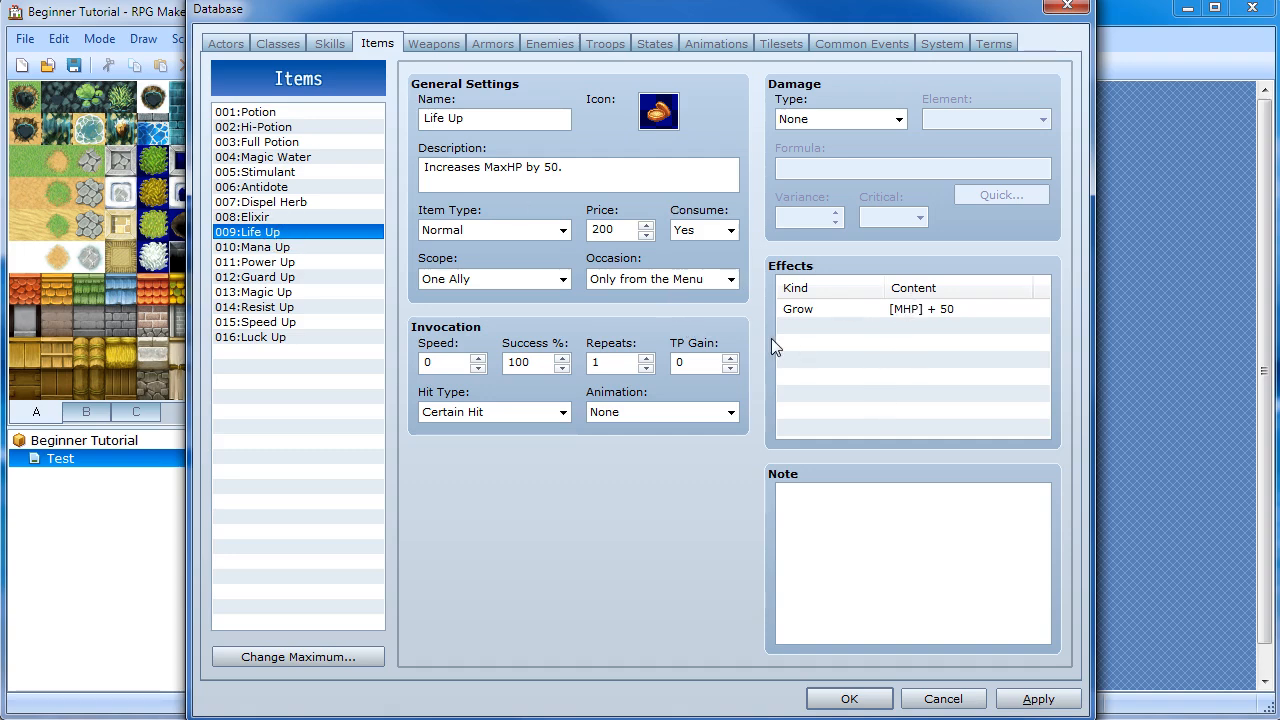
pyautogui.click(310, 204)
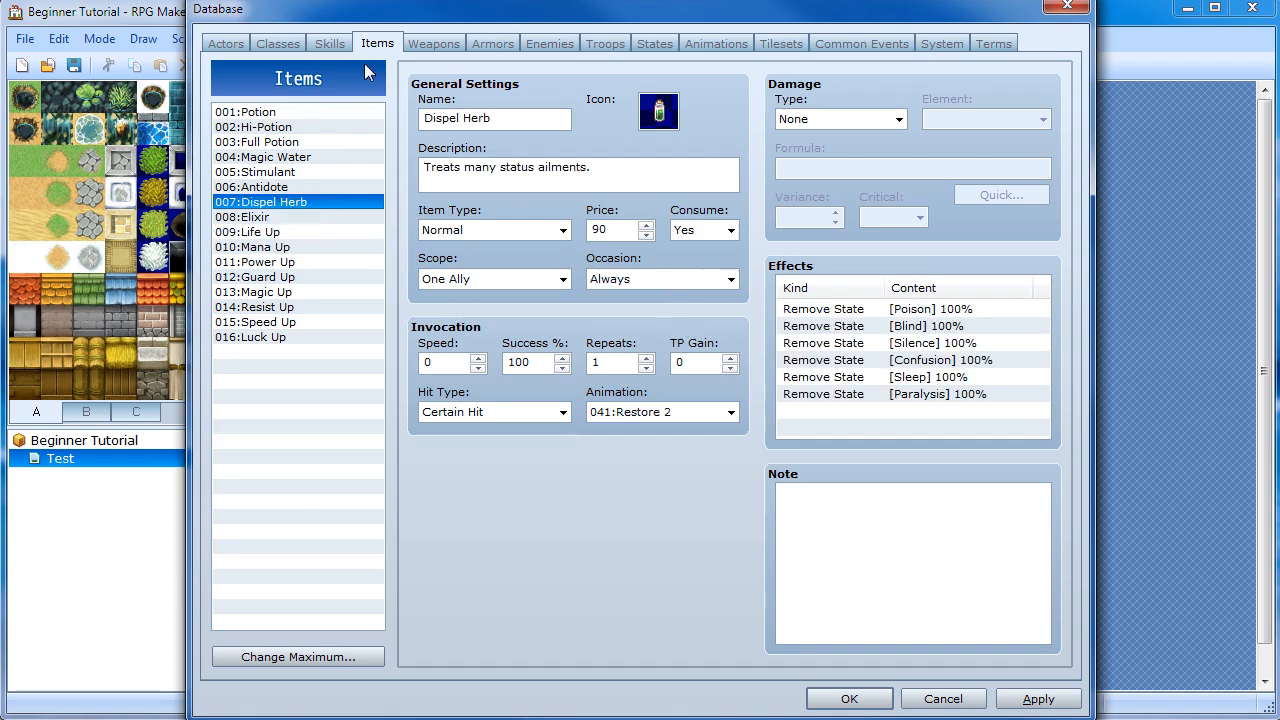
# Look through the database's weapons, including 004:Mithril Axe and 001:Hand Ax, and view the Casual Clothes armor
pyautogui.click(435, 47)
pyautogui.click(300, 322)
pyautogui.click(310, 157)
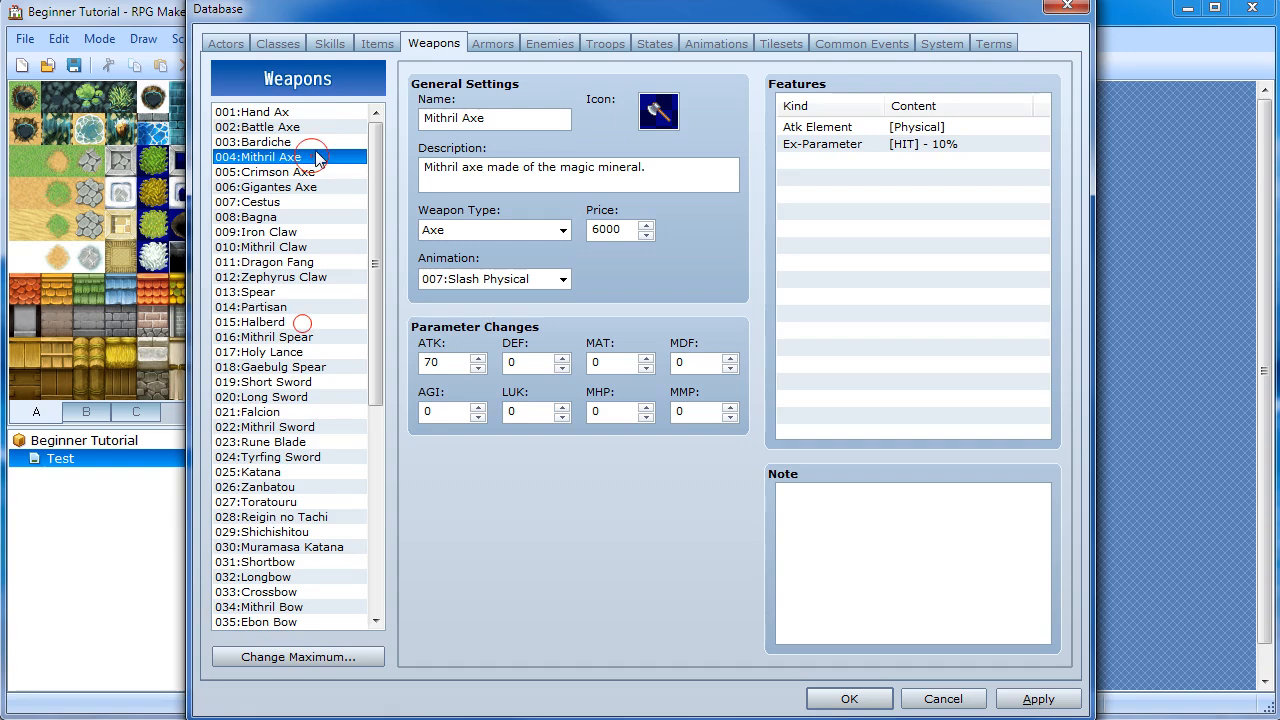
pyautogui.click(315, 113)
pyautogui.click(509, 46)
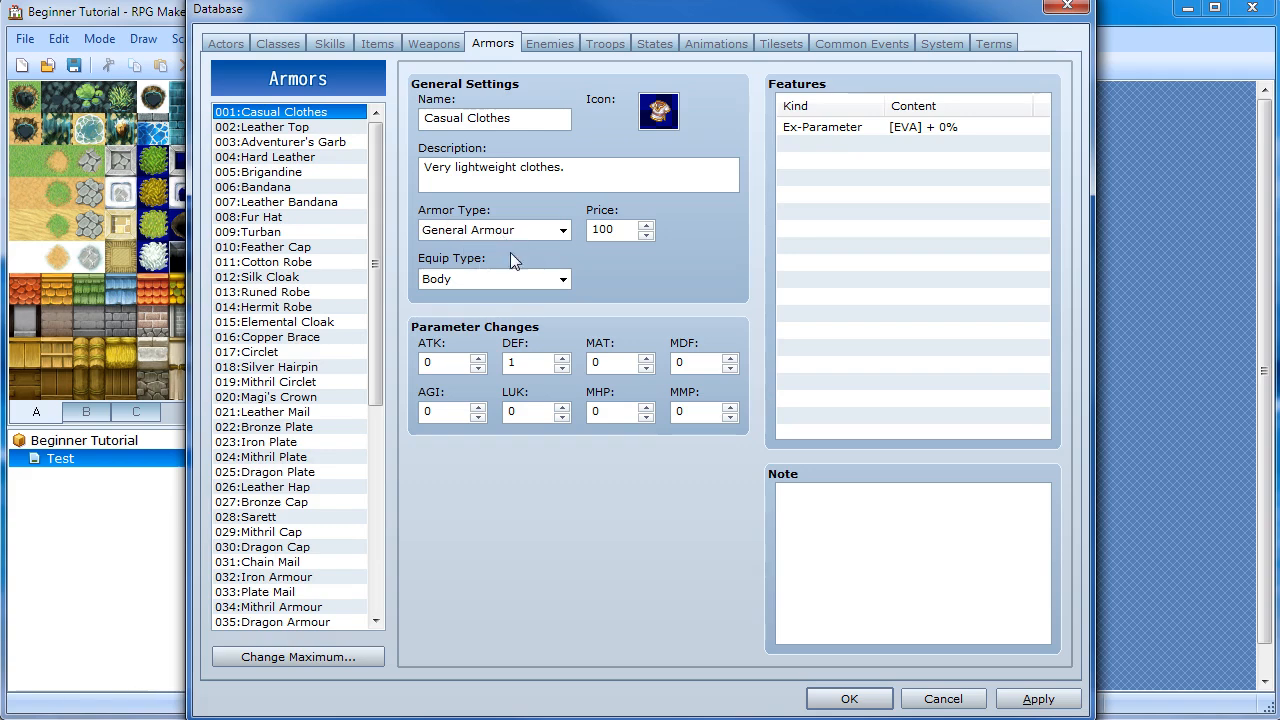
# Change the Armor command term to the spelling "Armors" and apply the database change
pyautogui.click(993, 44)
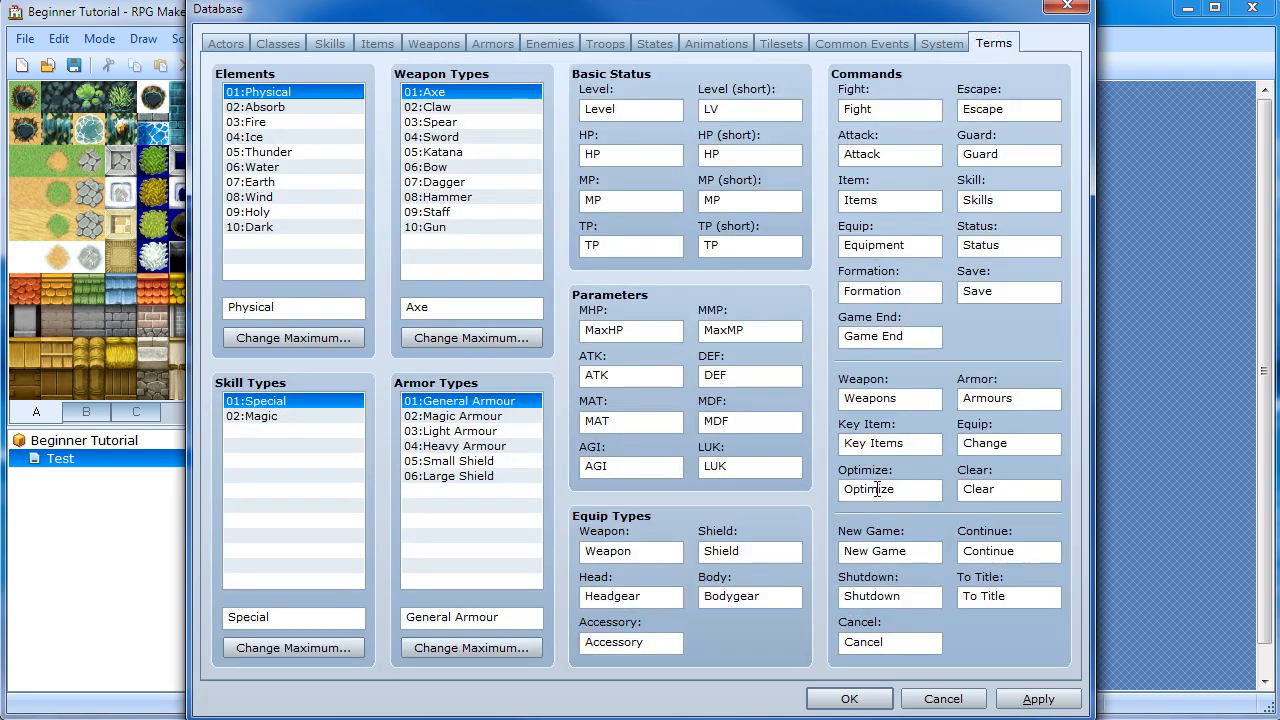
pyautogui.doubleClick(1002, 399)
pyautogui.click(997, 400)
pyautogui.moveTo(997, 400); pyautogui.dragTo(1005, 402)
pyautogui.press('BackSpace')
pyautogui.click(1000, 702)
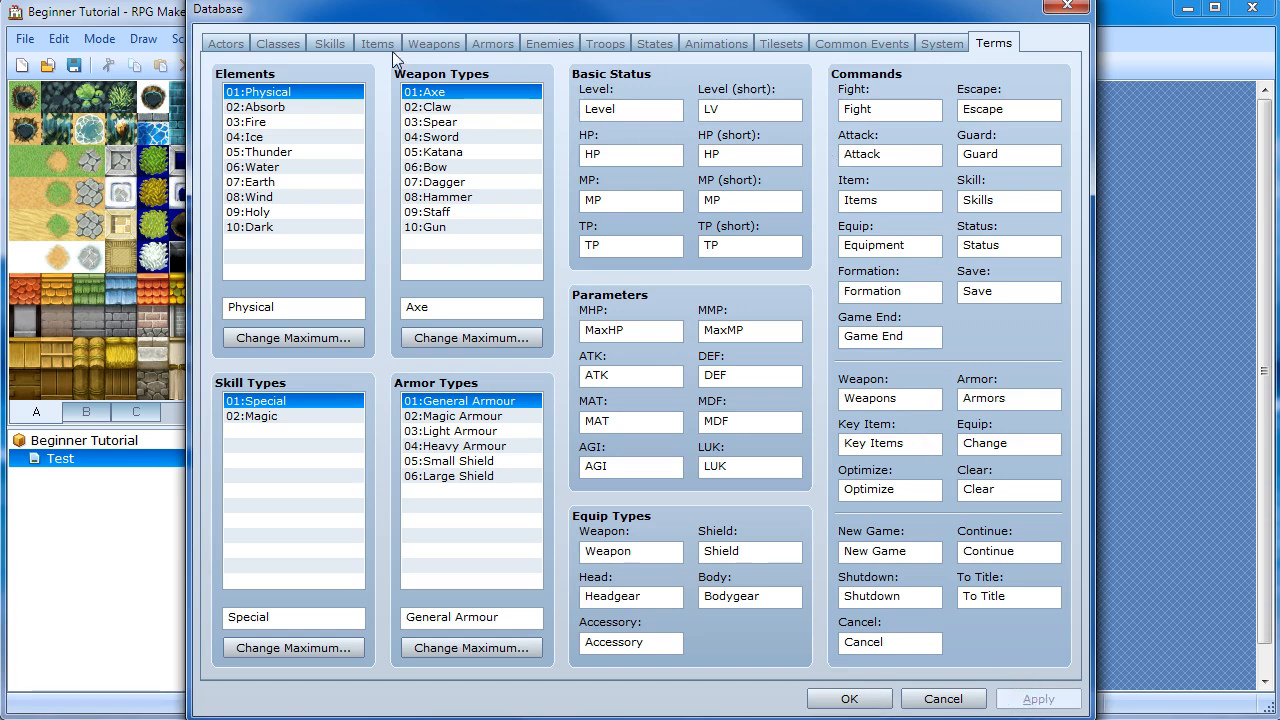
# Check the armor type choices of the Casual Clothes armor
pyautogui.click(477, 47)
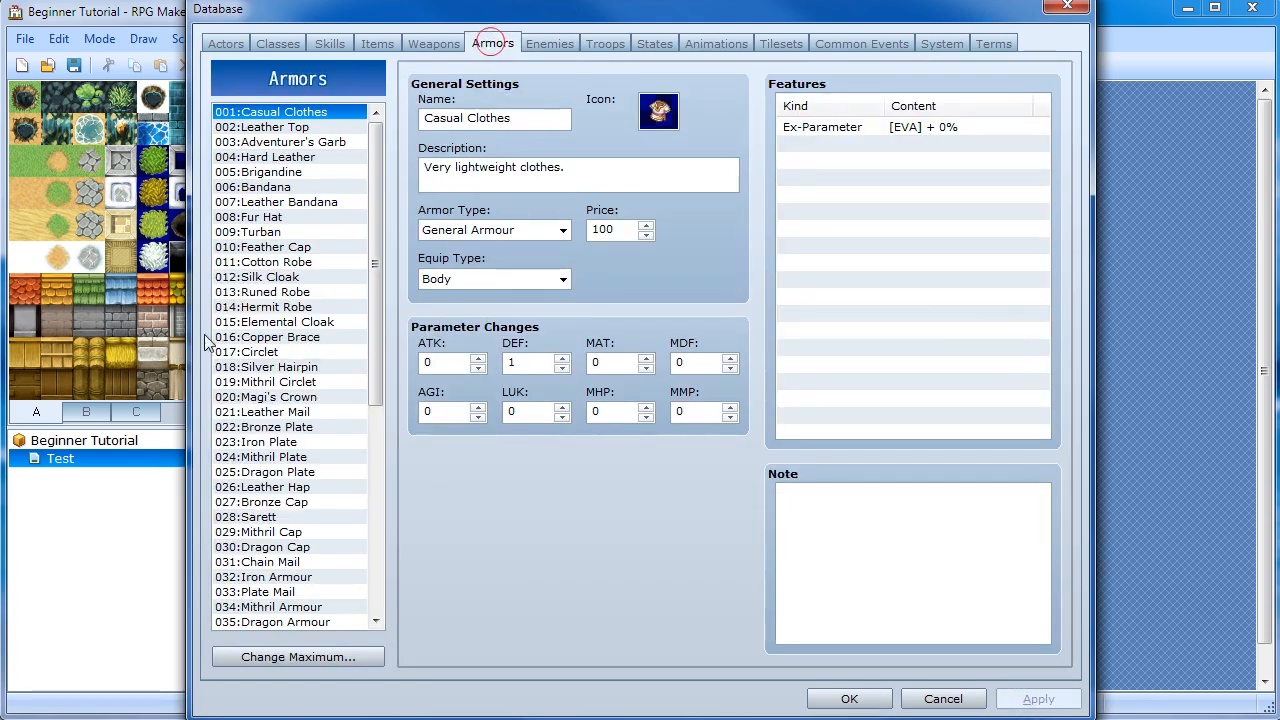
pyautogui.click(467, 230)
pyautogui.click(467, 230)
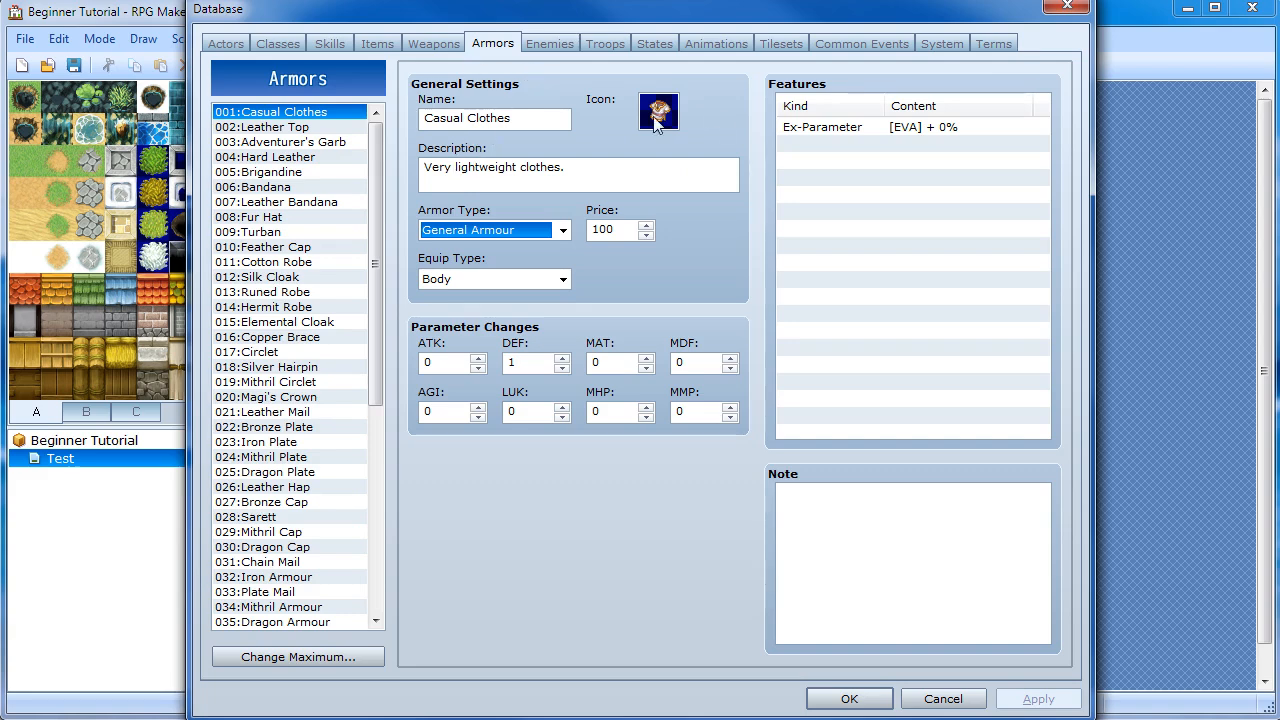
# Examine the stats, rewards and action patterns of enemies such as the Skeleton and the Wisp
pyautogui.click(549, 43)
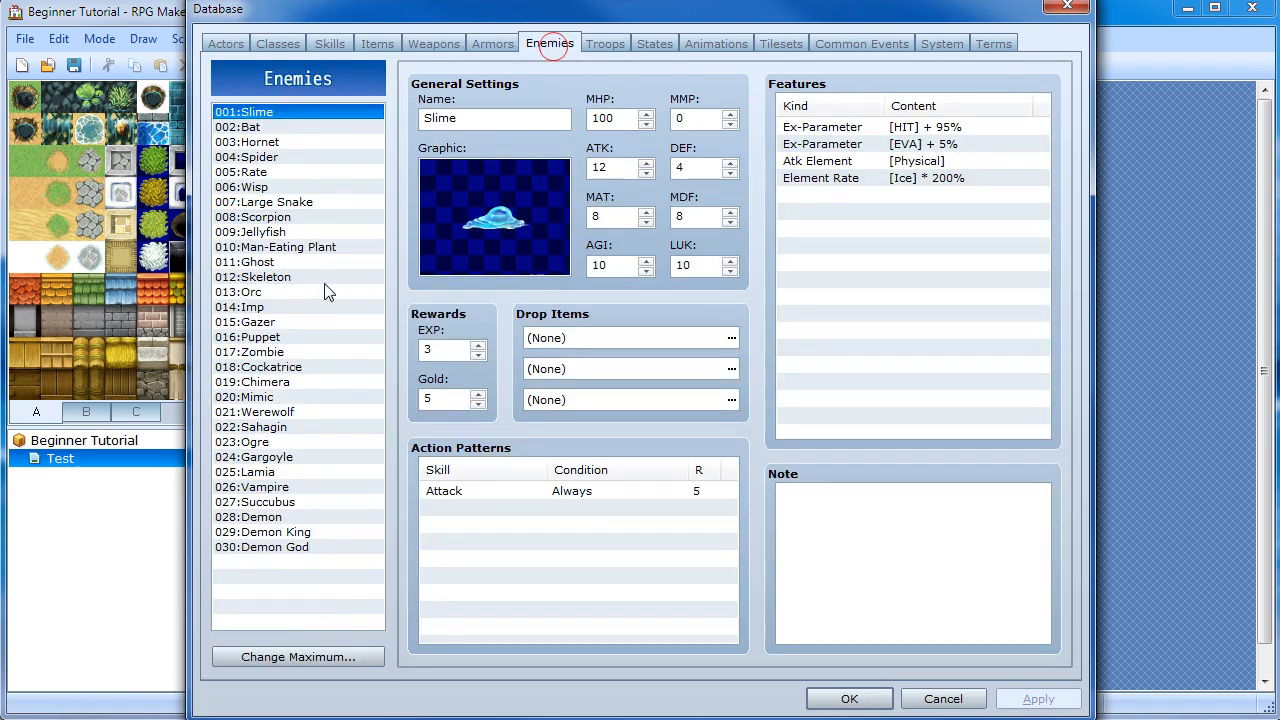
pyautogui.click(321, 188)
pyautogui.click(316, 278)
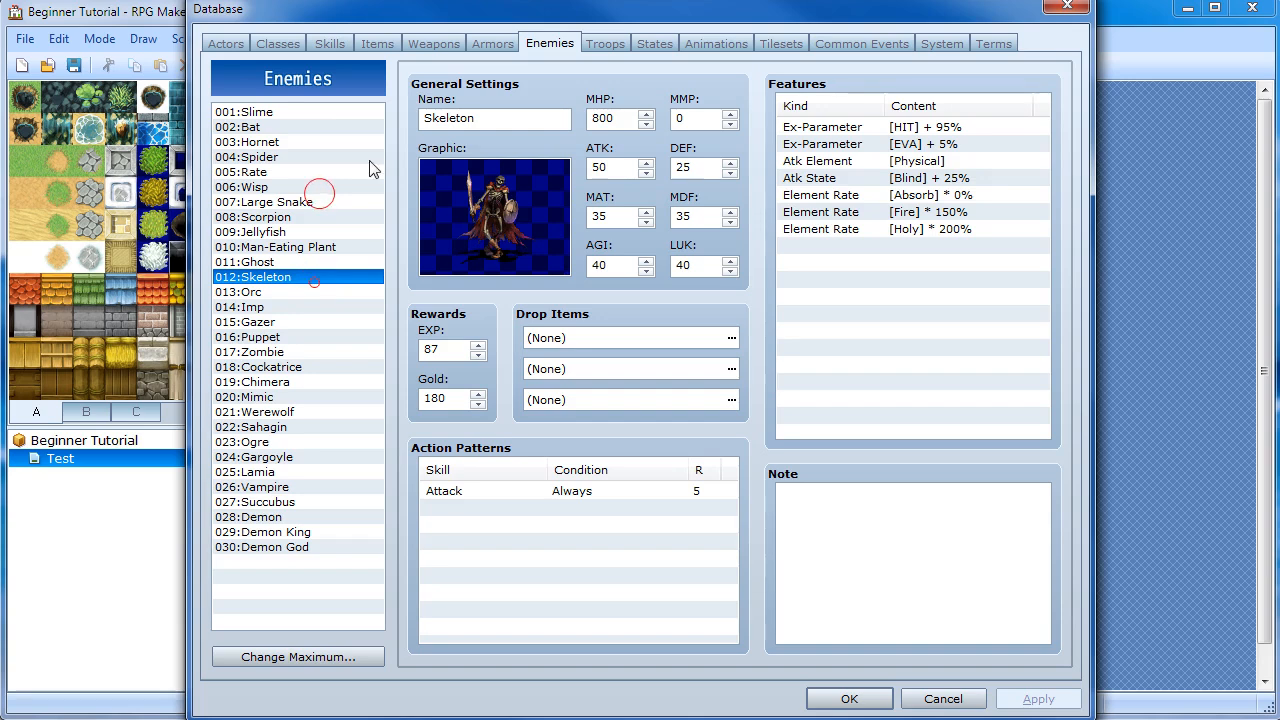
pyautogui.click(266, 188)
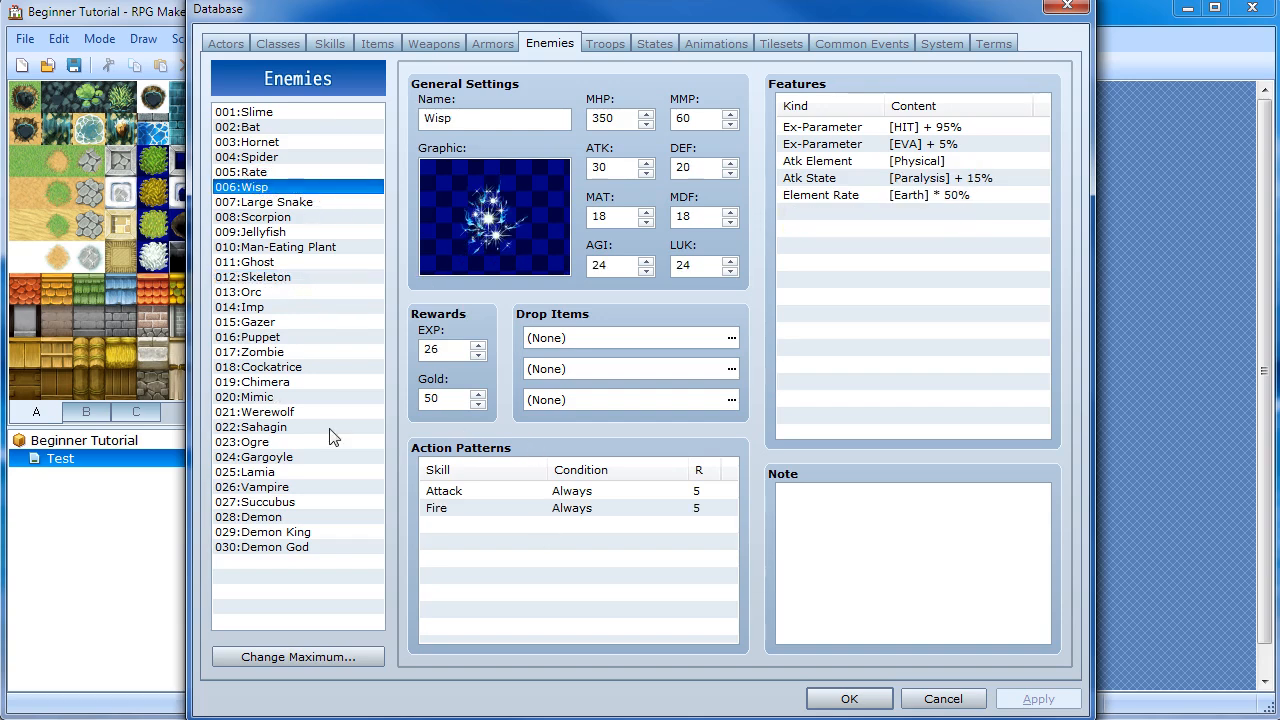
# Browse the enemy troops from Spider*3 to Demon King and check the list of enemies available to add
pyautogui.click(600, 43)
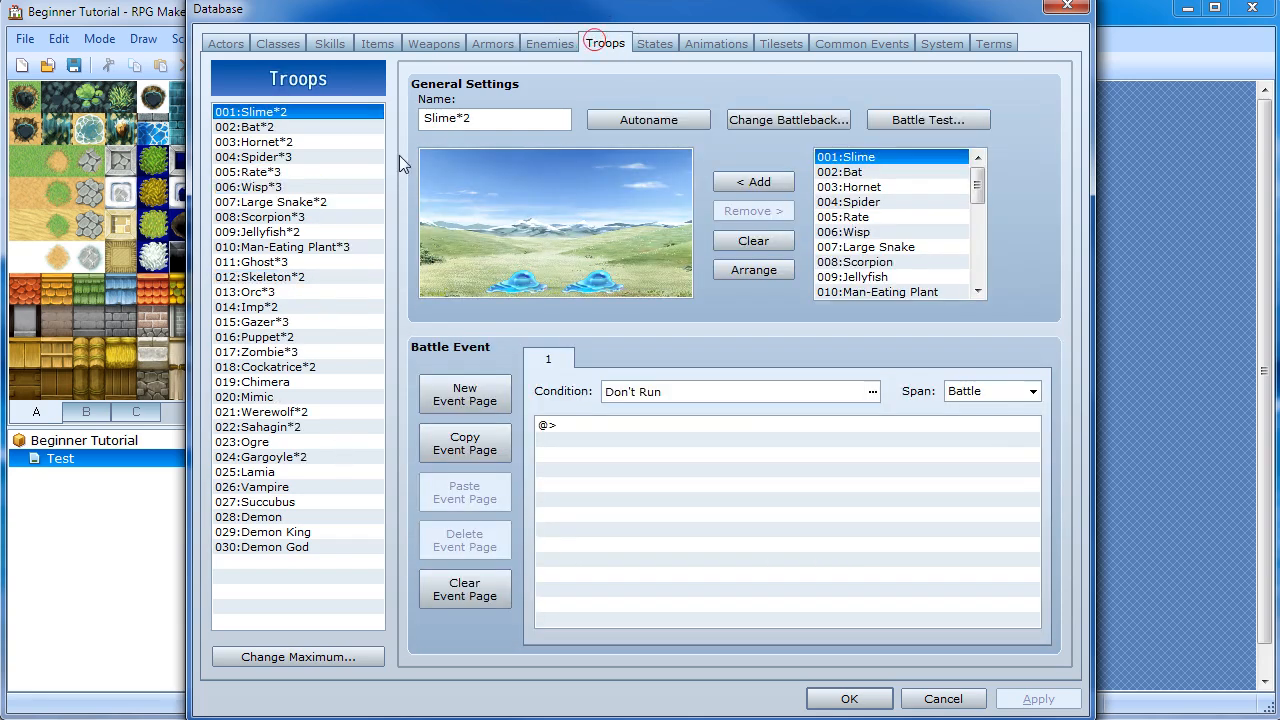
pyautogui.click(336, 157)
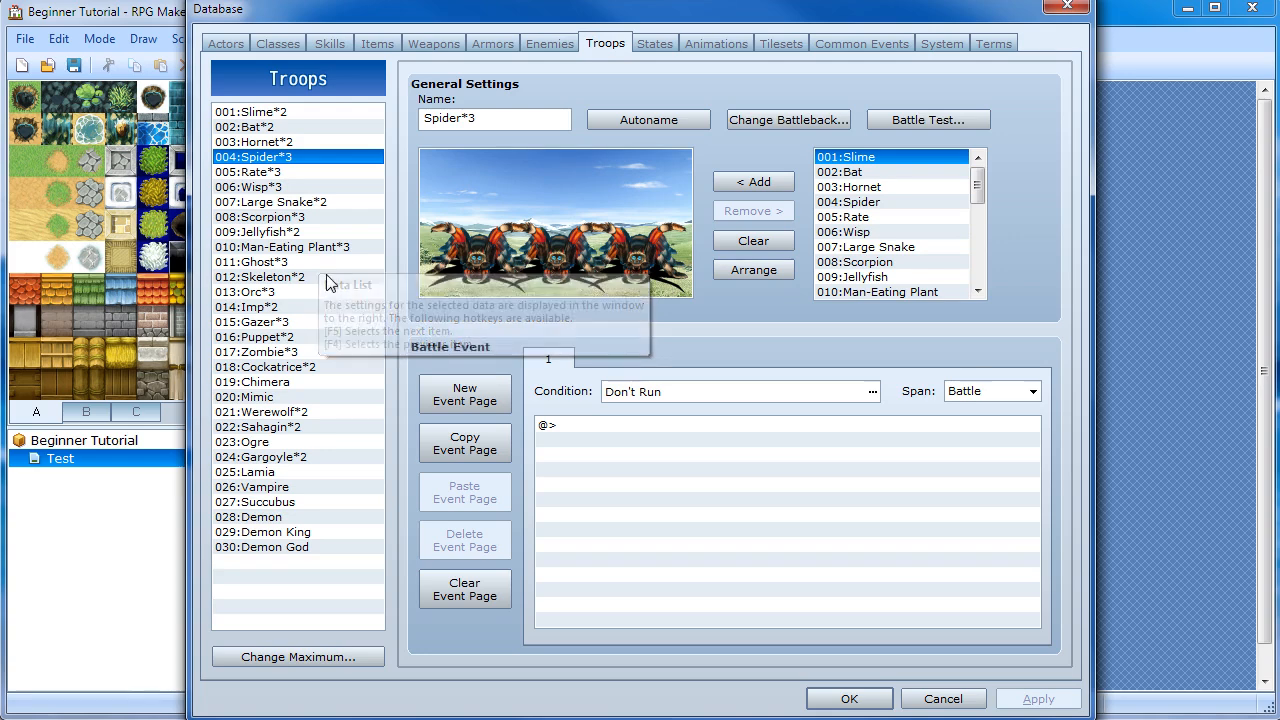
pyautogui.click(886, 186)
pyautogui.click(874, 234)
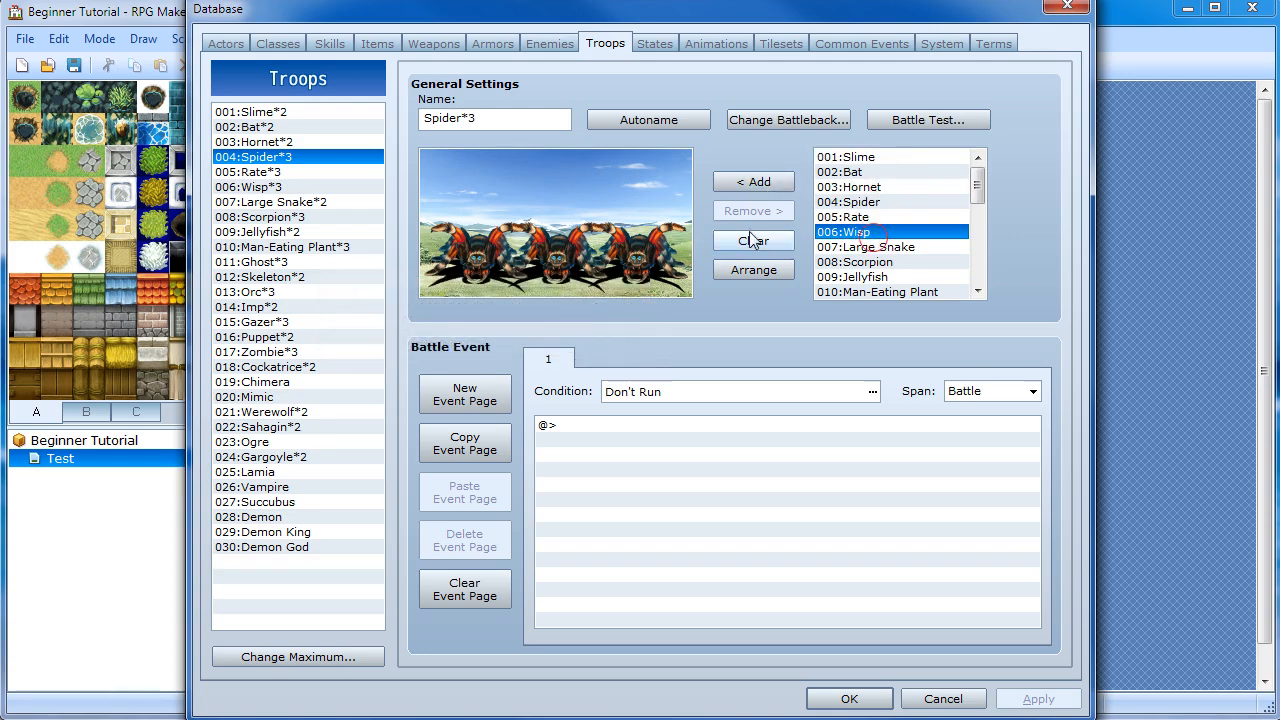
pyautogui.click(314, 218)
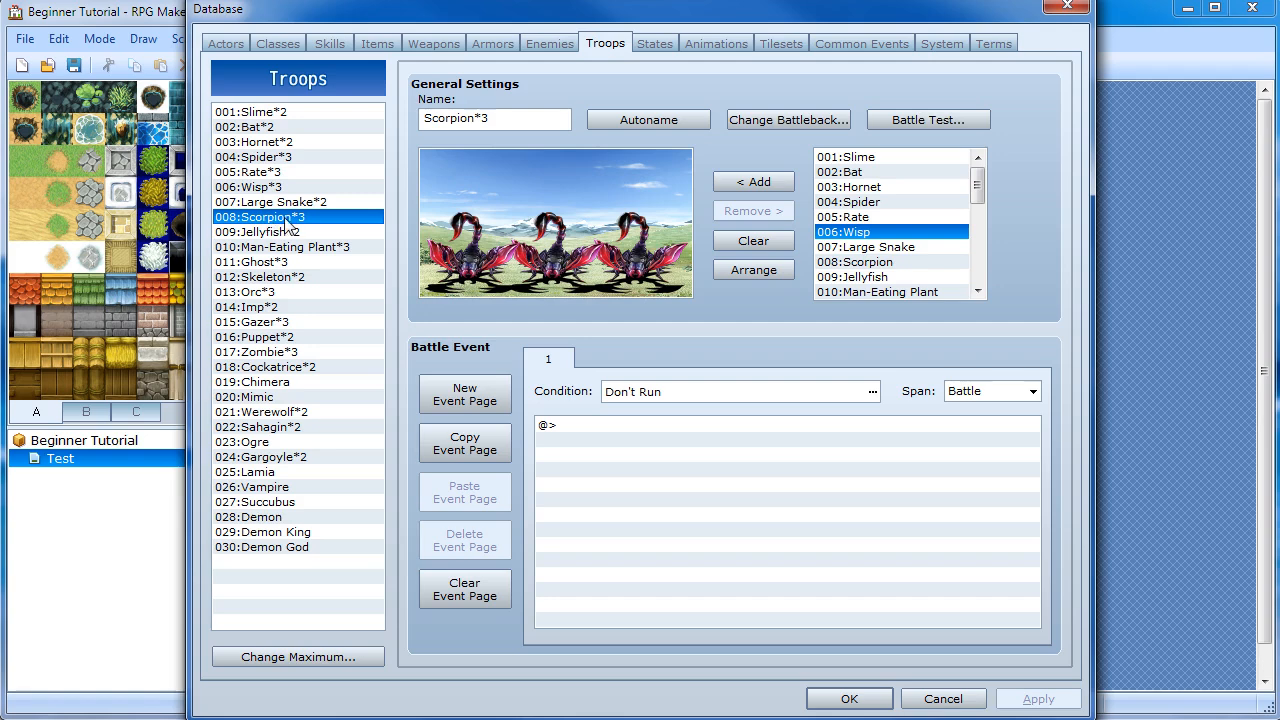
pyautogui.click(338, 247)
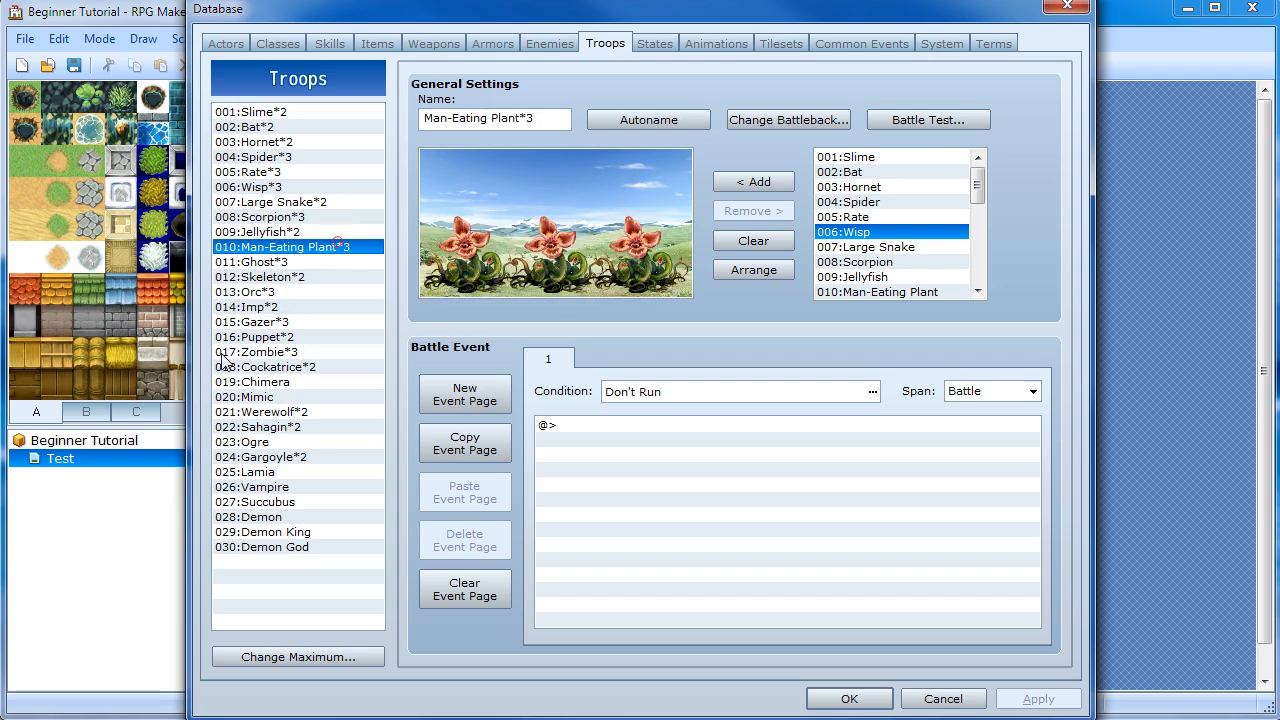
pyautogui.click(280, 518)
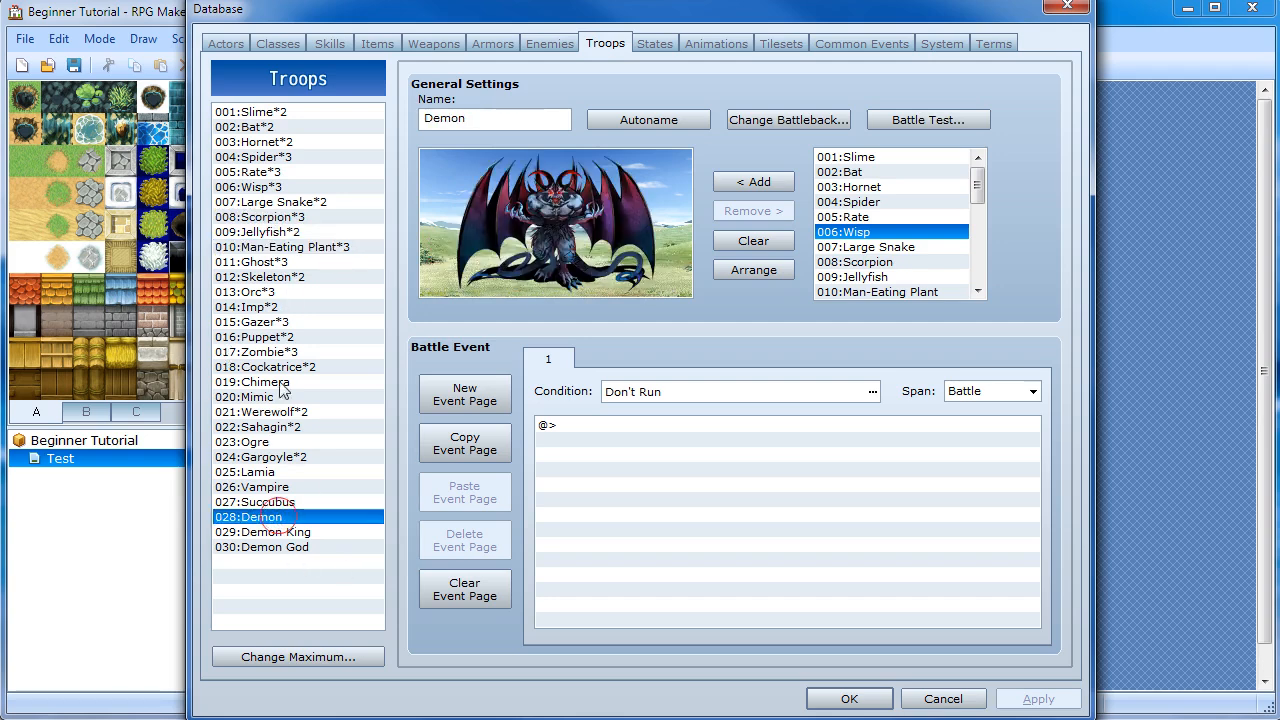
pyautogui.click(285, 127)
pyautogui.click(282, 307)
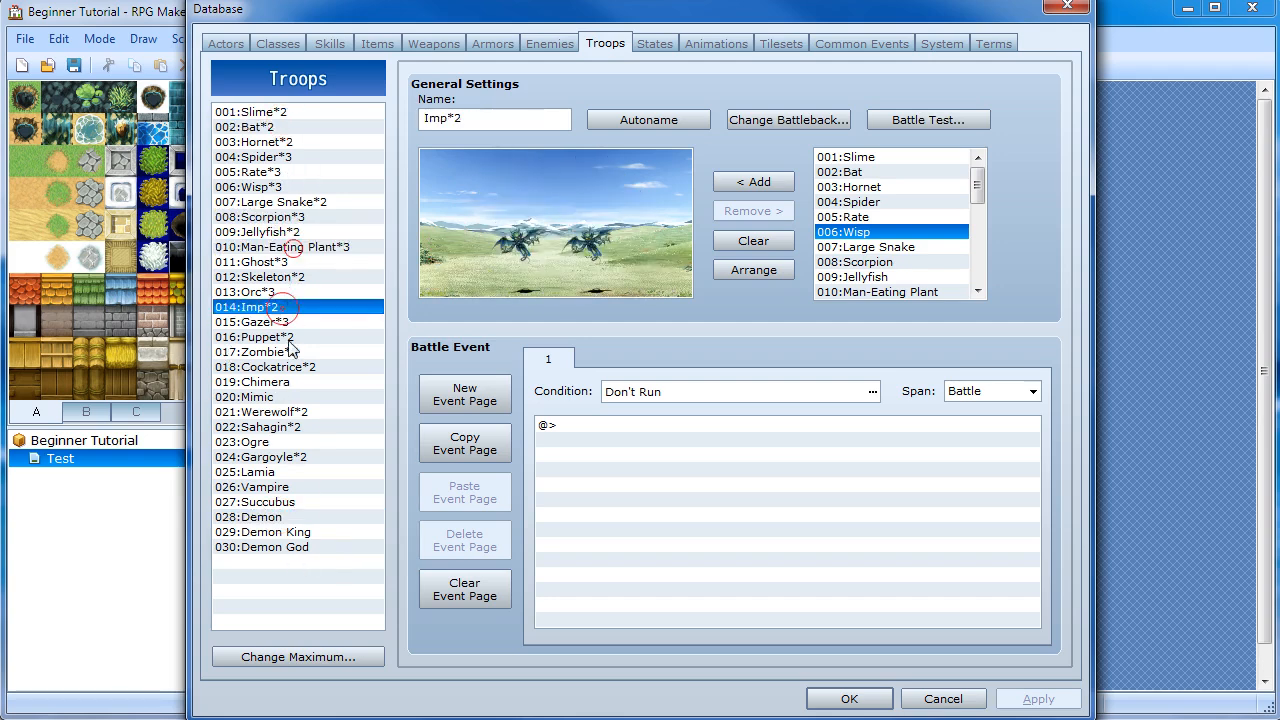
pyautogui.click(292, 427)
pyautogui.click(300, 533)
pyautogui.click(300, 503)
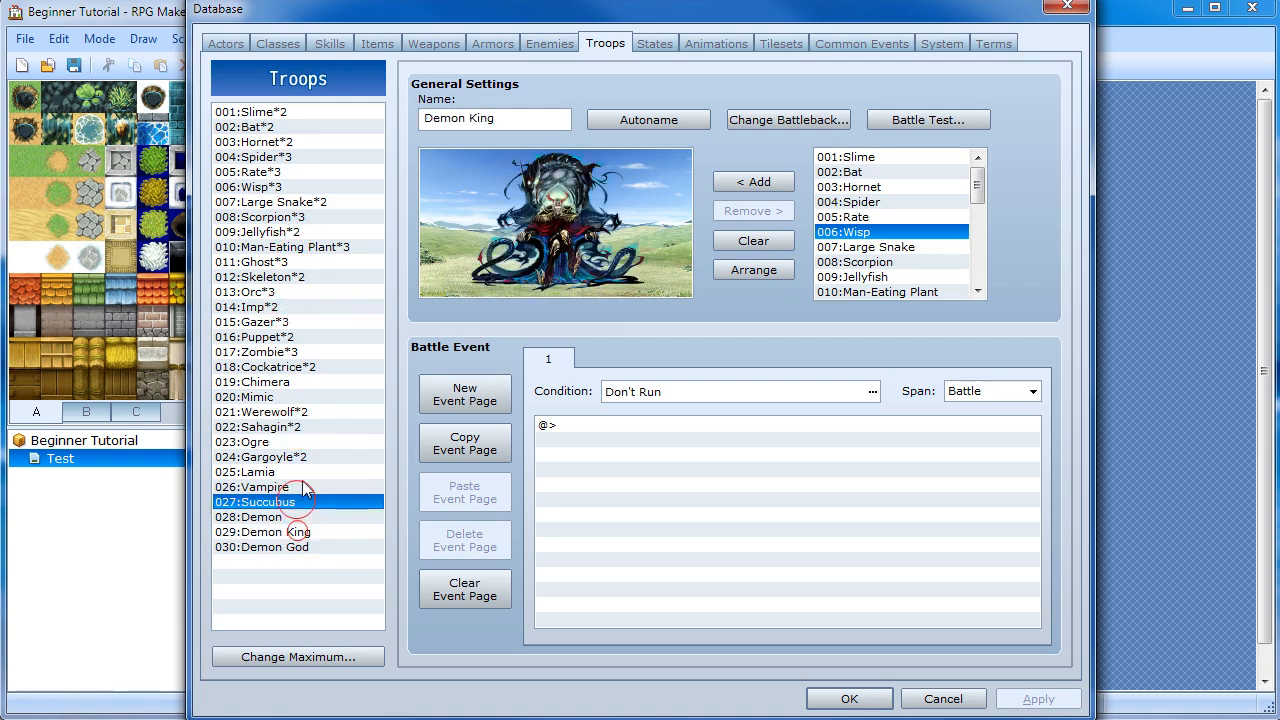
# Review the status effects, including Stun, Hide and Silence, and return to the Death state's settings
pyautogui.click(655, 43)
pyautogui.click(285, 128)
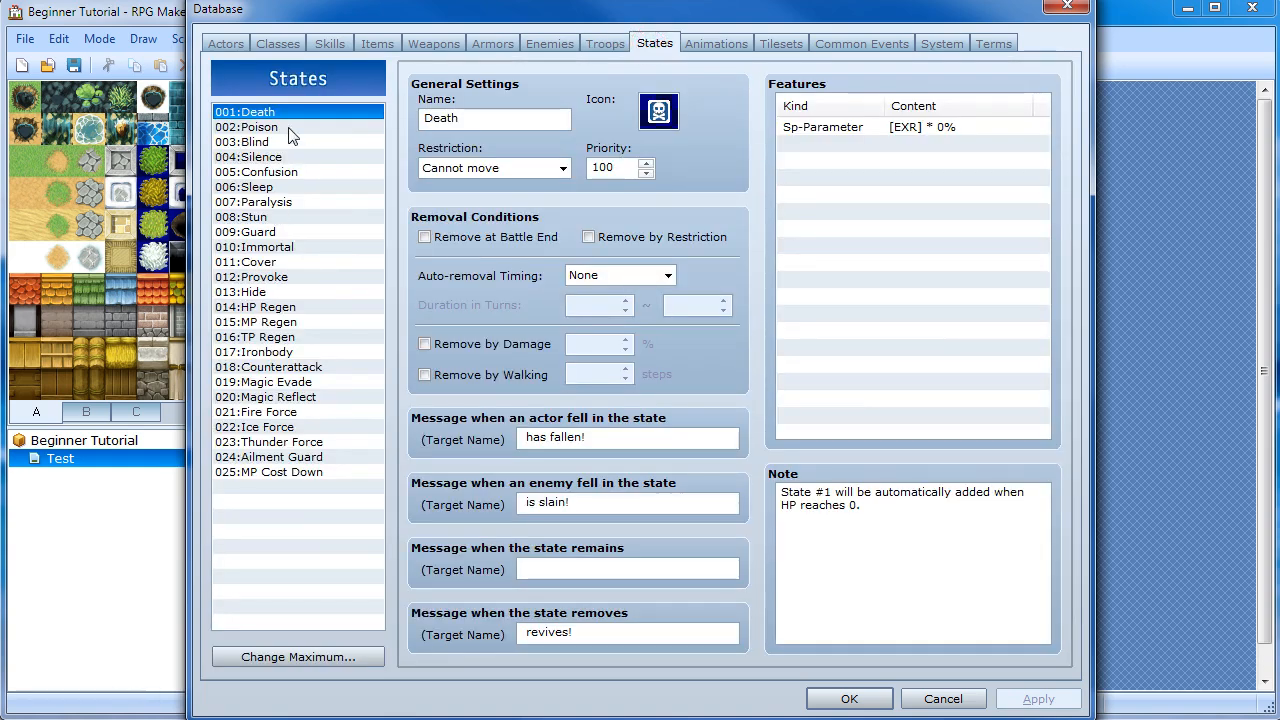
pyautogui.click(268, 218)
pyautogui.click(276, 292)
pyautogui.click(262, 157)
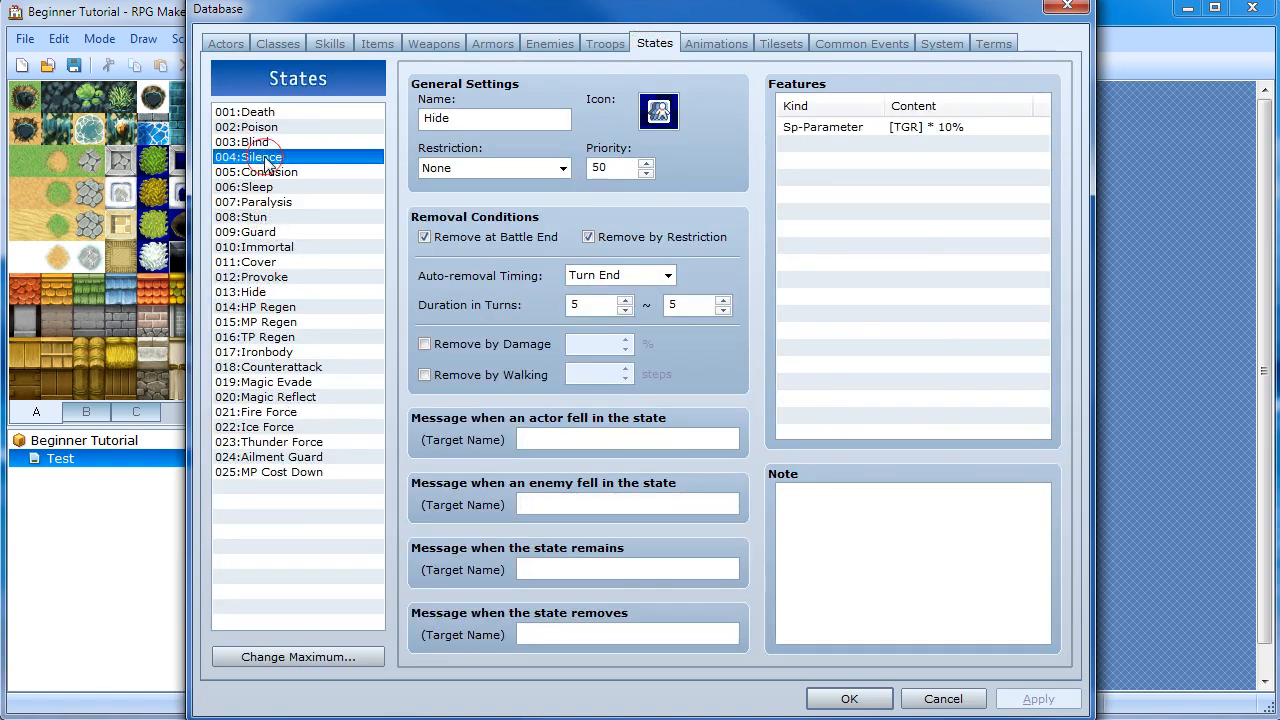
pyautogui.click(270, 113)
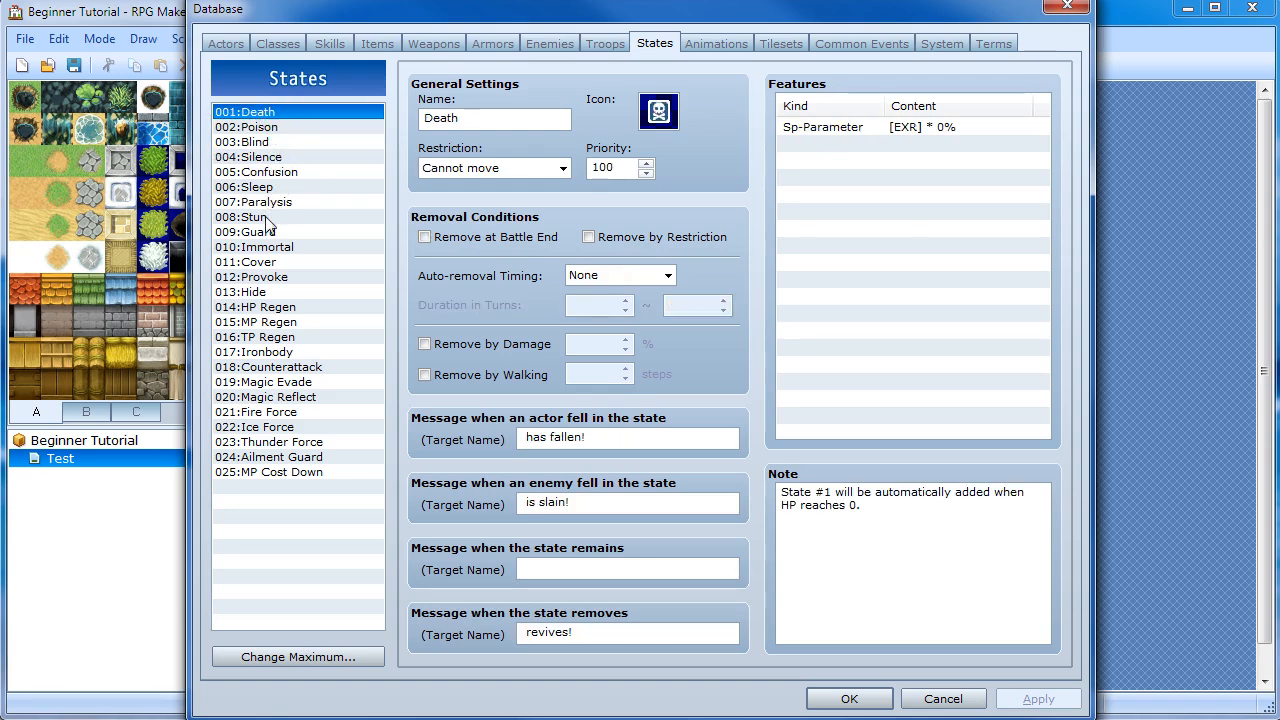
# Compare the Hit Thunder and Hit Physical battle animations
pyautogui.click(722, 43)
pyautogui.click(300, 157)
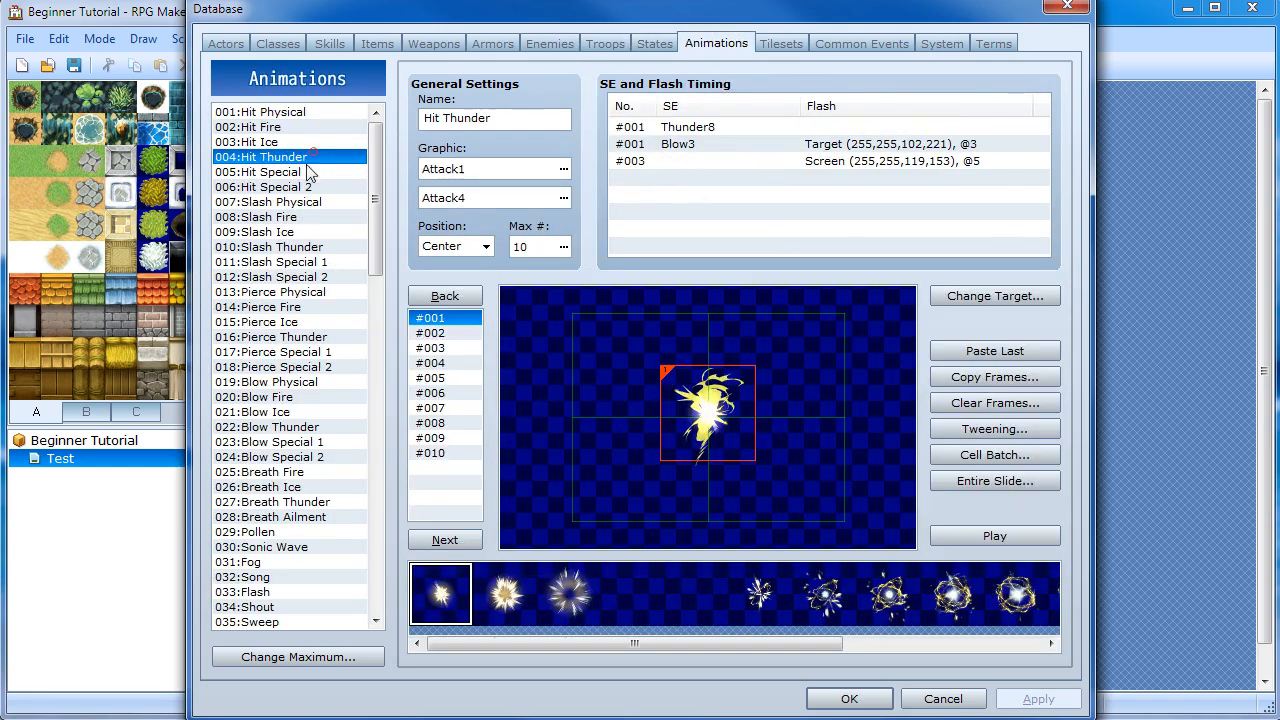
pyautogui.click(302, 114)
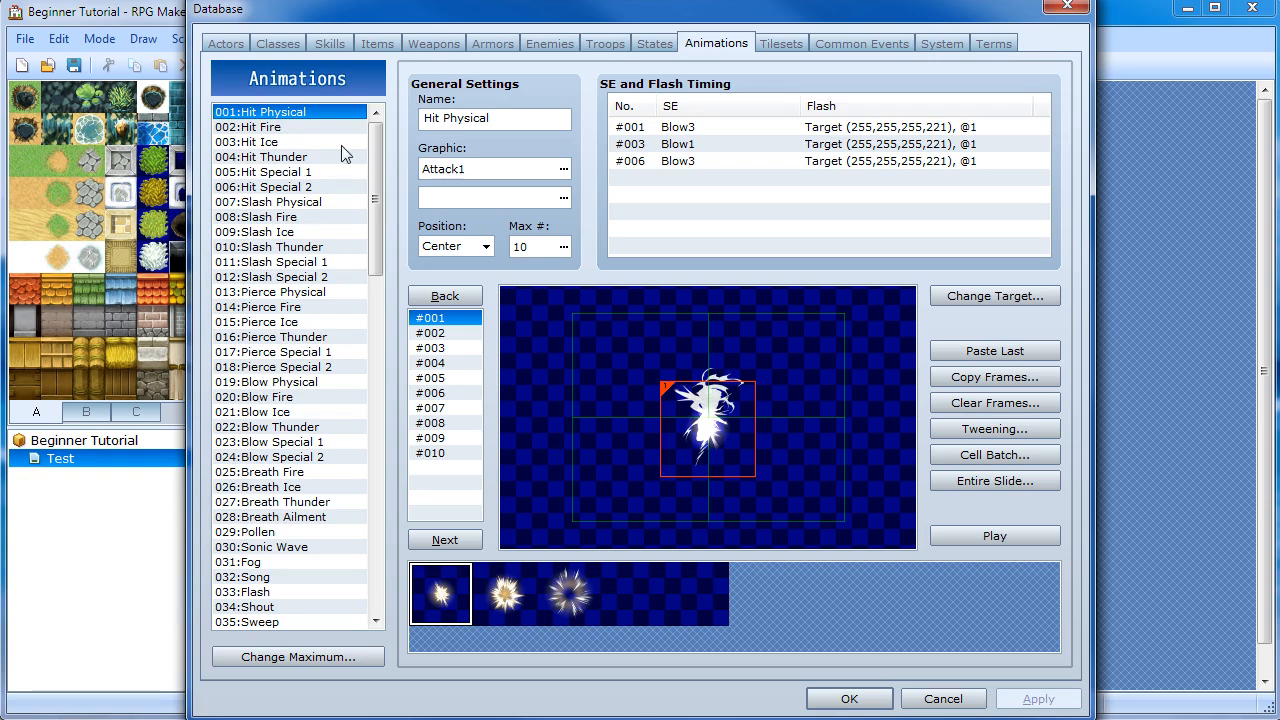
pyautogui.moveTo(375, 148)
pyautogui.mouseDown()
pyautogui.moveTo(375, 438)
pyautogui.moveTo(377, 135)
pyautogui.mouseUp()
# Step through the individual frames of the Hit Physical animation and inspect its source graphic cells
pyautogui.click(439, 331)
pyautogui.click(433, 371)
pyautogui.click(434, 392)
pyautogui.click(436, 408)
pyautogui.click(436, 438)
pyautogui.moveTo(435, 457); pyautogui.dragTo(445, 348)
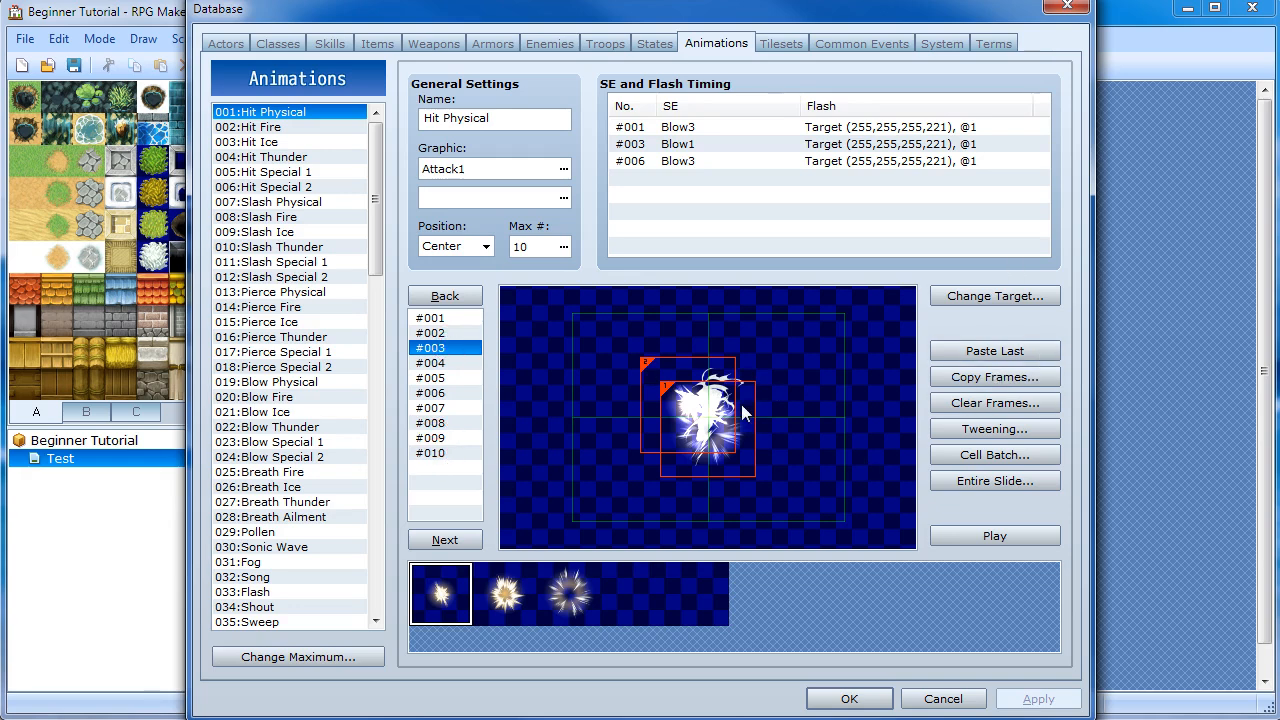
pyautogui.click(497, 566)
pyautogui.click(554, 588)
pyautogui.click(446, 597)
# Move the Database window off the map's tile palette and compare the Interior, Exterior and Field tilesets
pyautogui.click(779, 44)
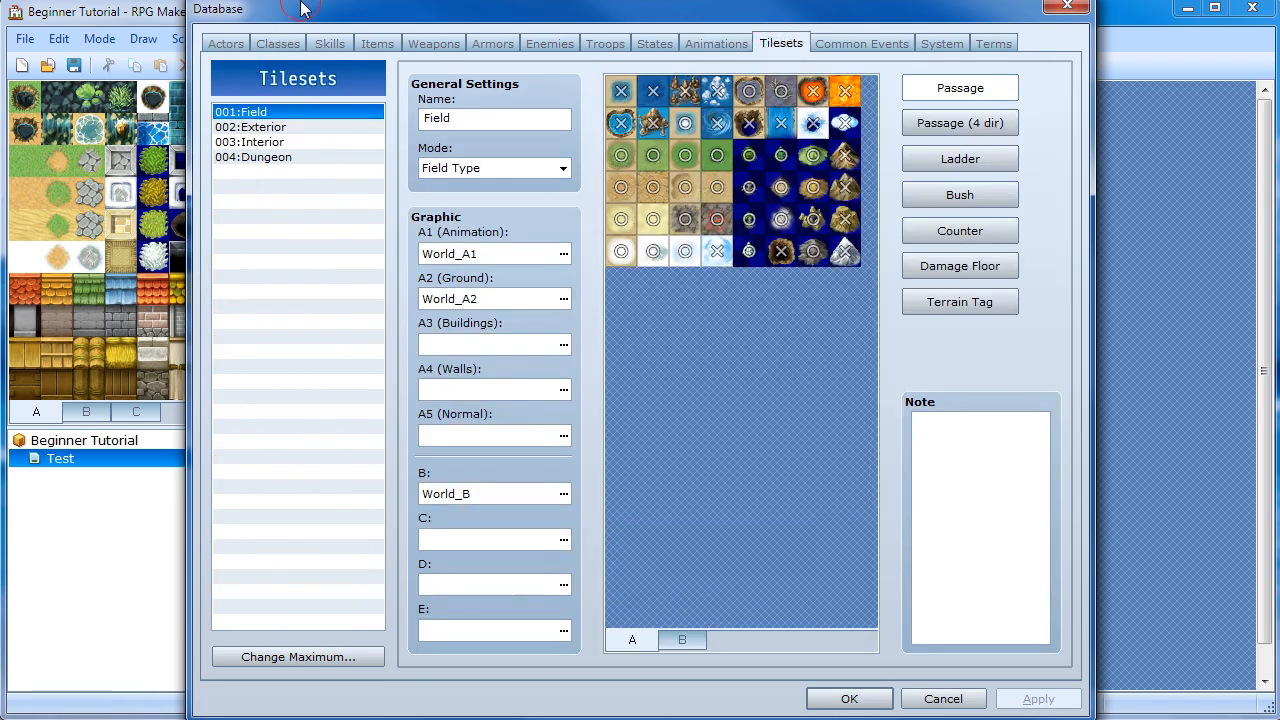
pyautogui.moveTo(301, 5); pyautogui.dragTo(435, 3)
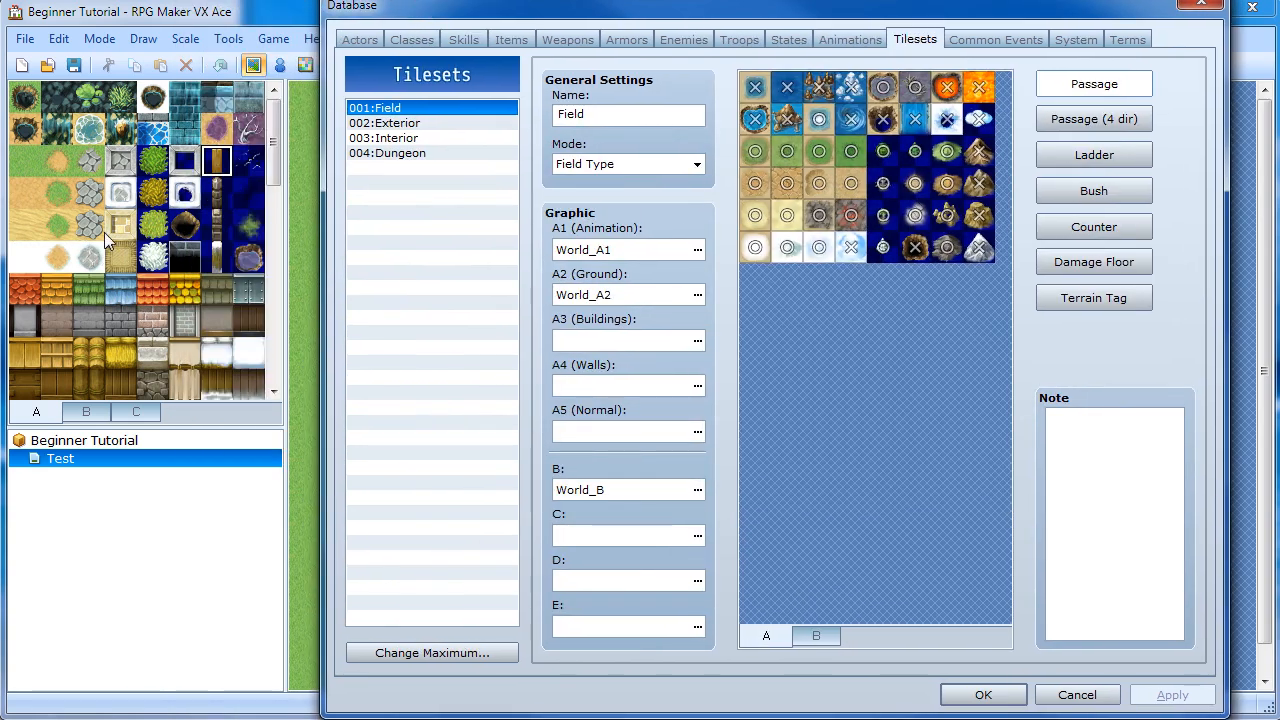
pyautogui.click(405, 139)
pyautogui.click(446, 124)
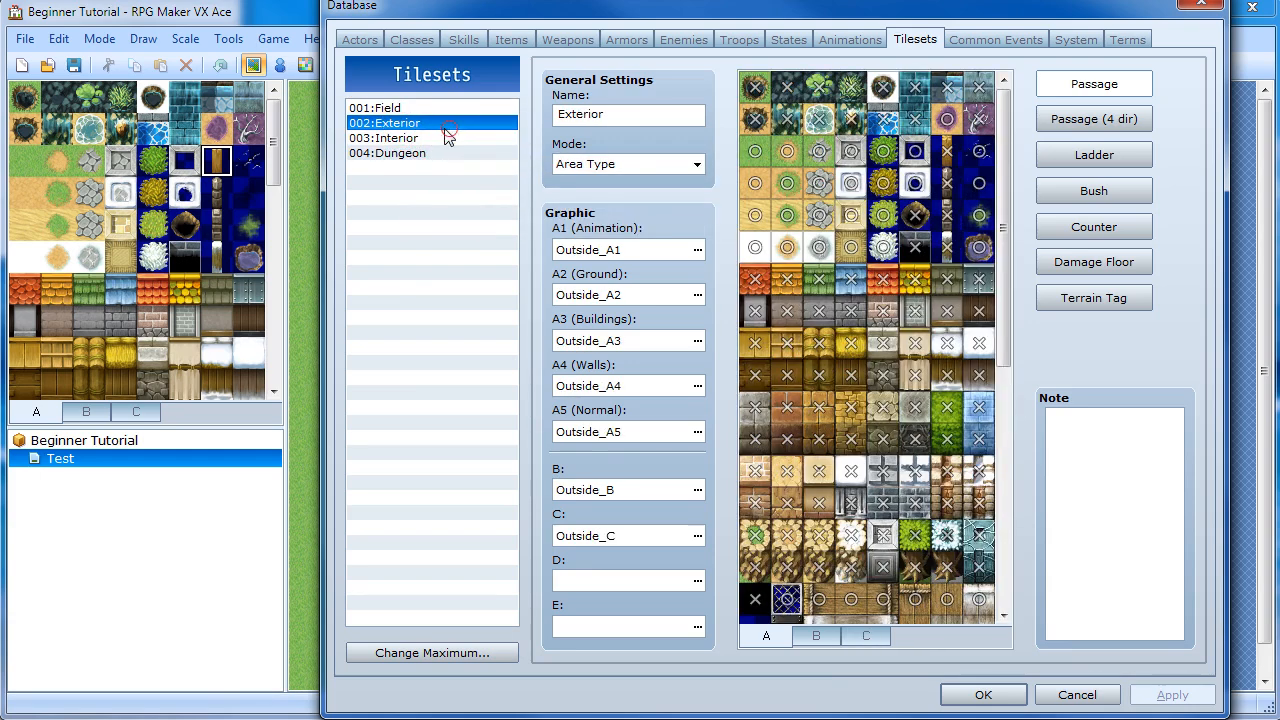
pyautogui.click(377, 110)
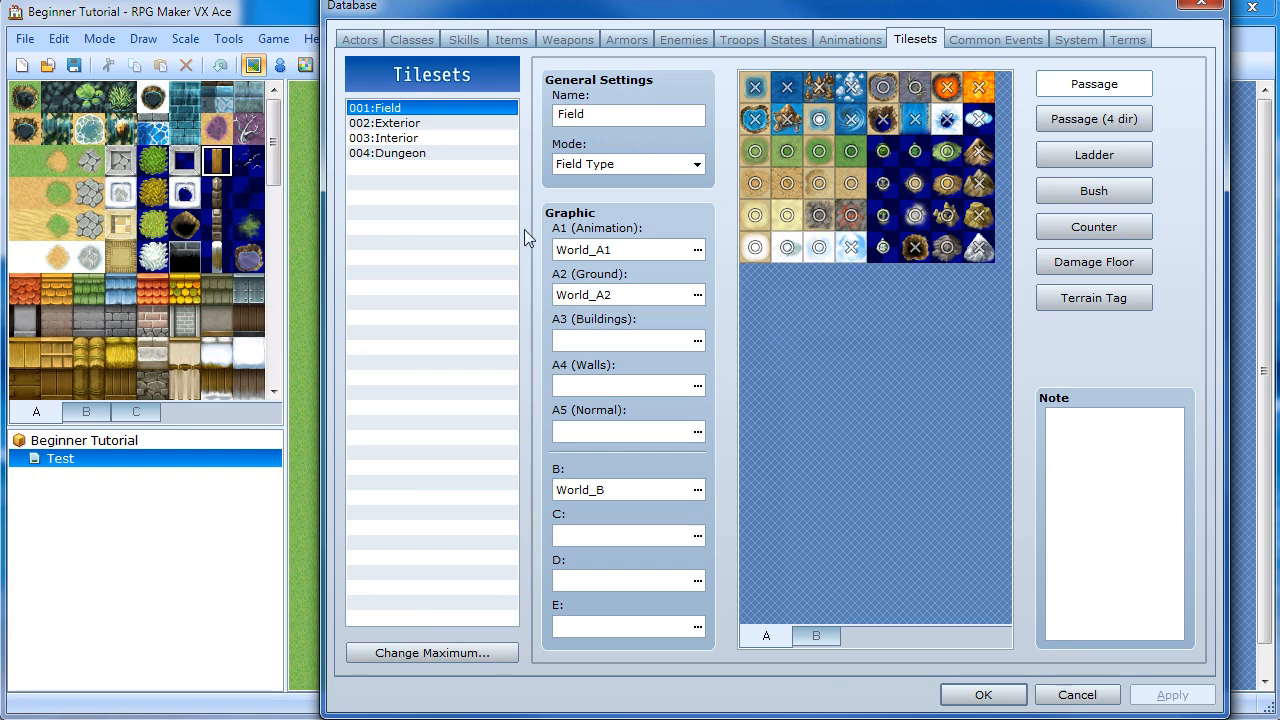
# Review the general settings of the Field tileset, including its name and Field Type mode
pyautogui.moveTo(638, 218)
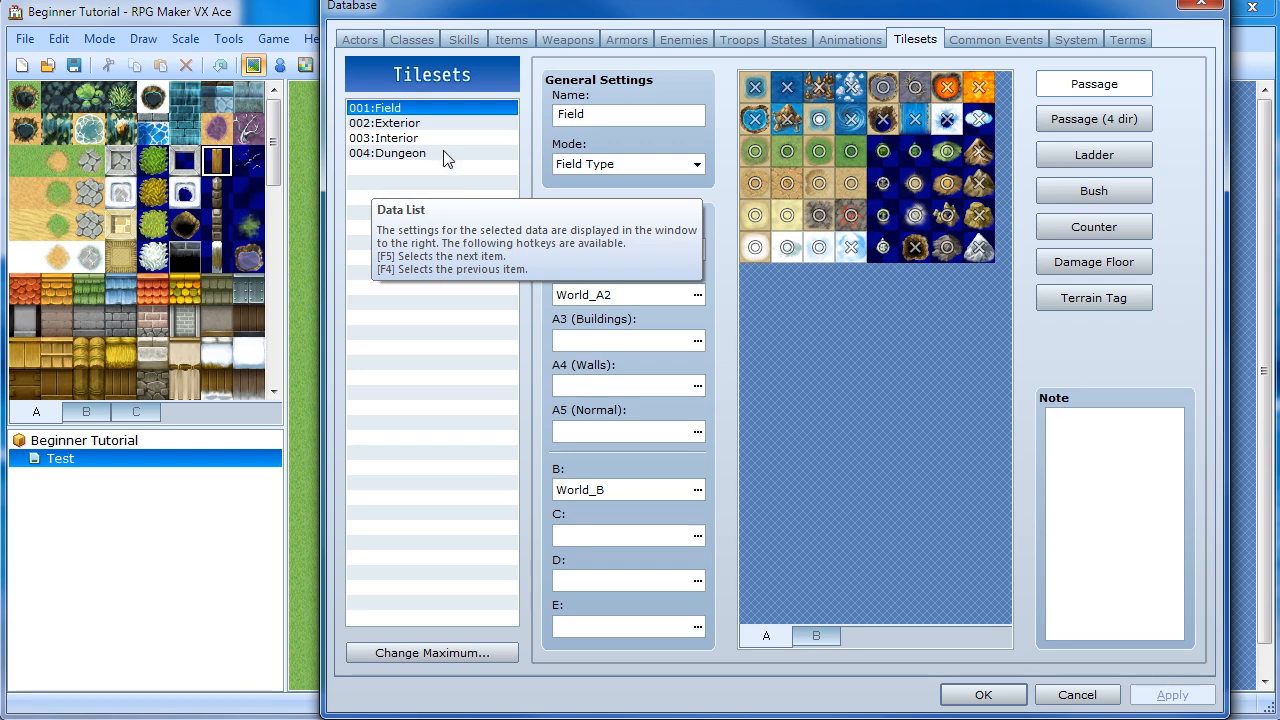
pyautogui.click(395, 123)
pyautogui.click(400, 107)
pyautogui.doubleClick(617, 113)
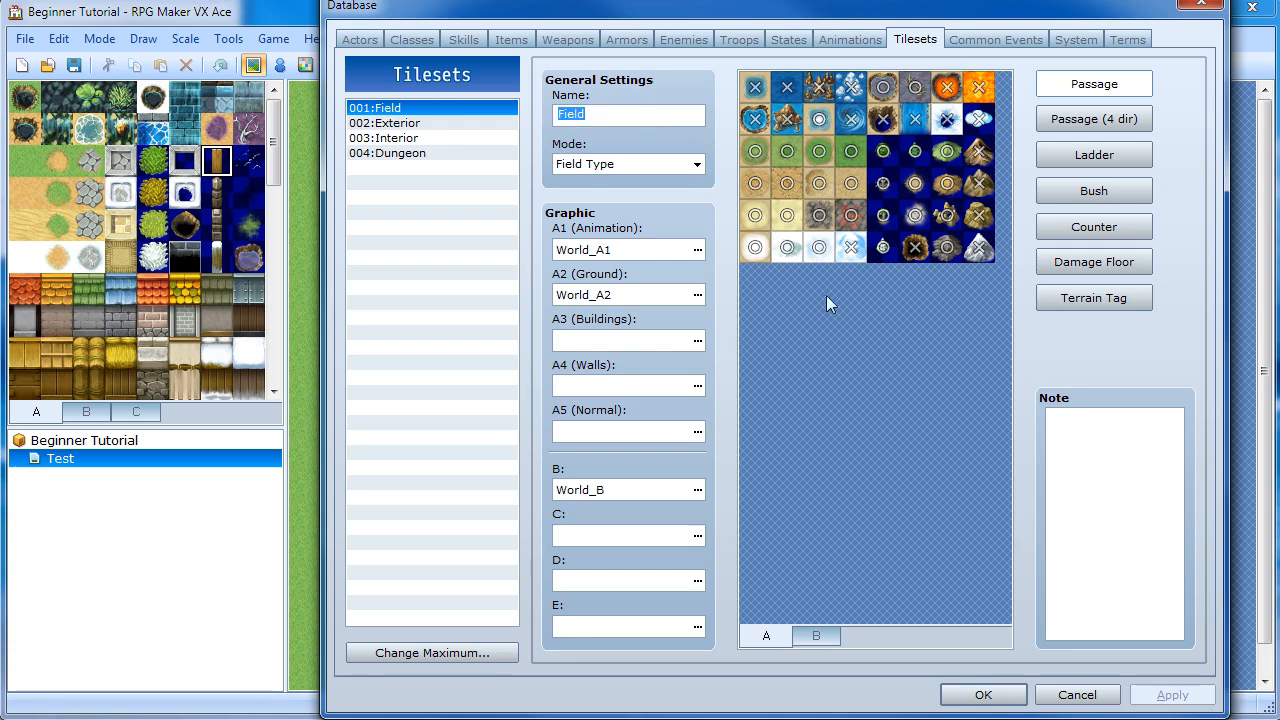
pyautogui.click(594, 166)
pyautogui.click(590, 180)
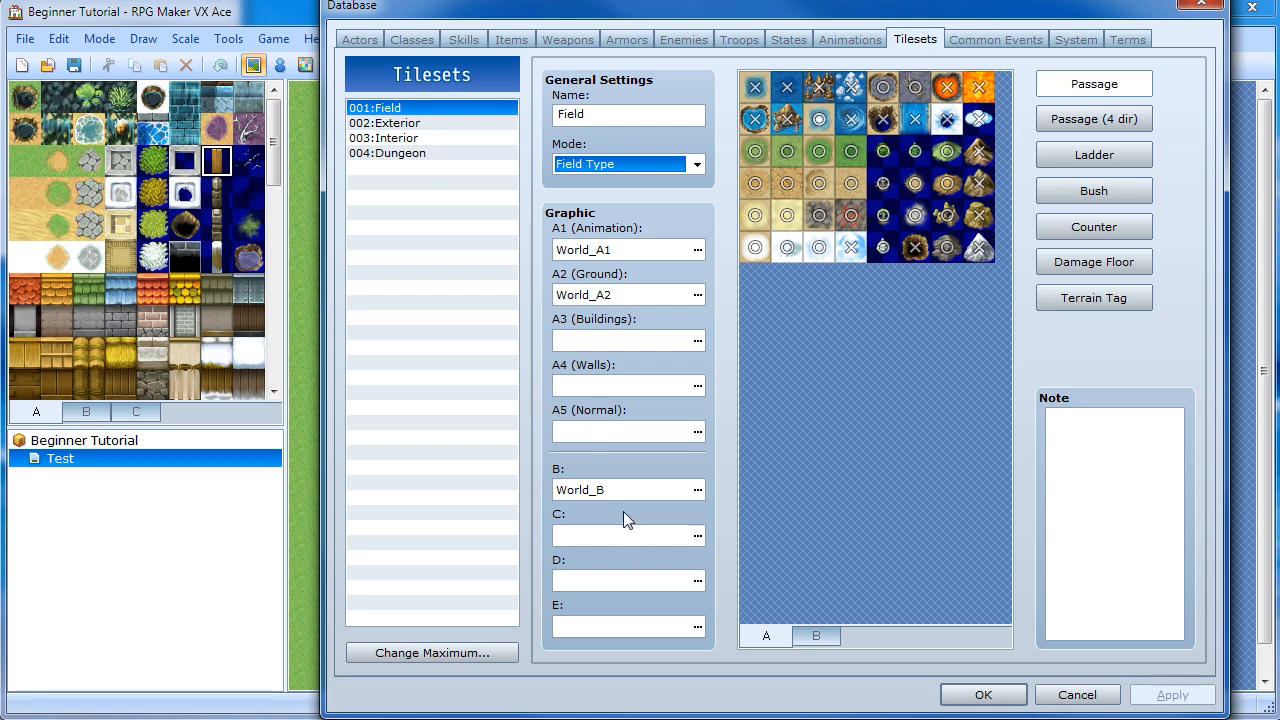
# Compare the Field tileset's A and B tile pages and view the graphics assigned to the Exterior tileset
pyautogui.moveTo(557, 232)
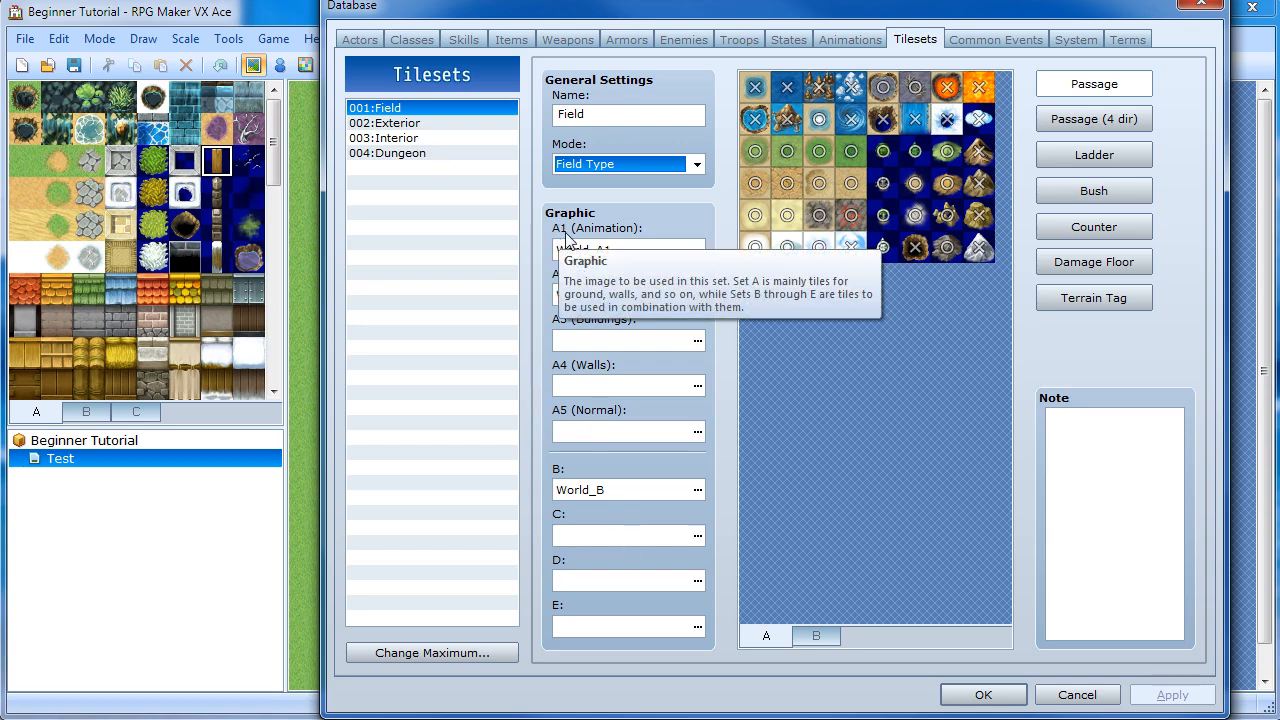
pyautogui.click(828, 636)
pyautogui.click(772, 634)
pyautogui.click(812, 640)
pyautogui.click(787, 642)
pyautogui.click(404, 123)
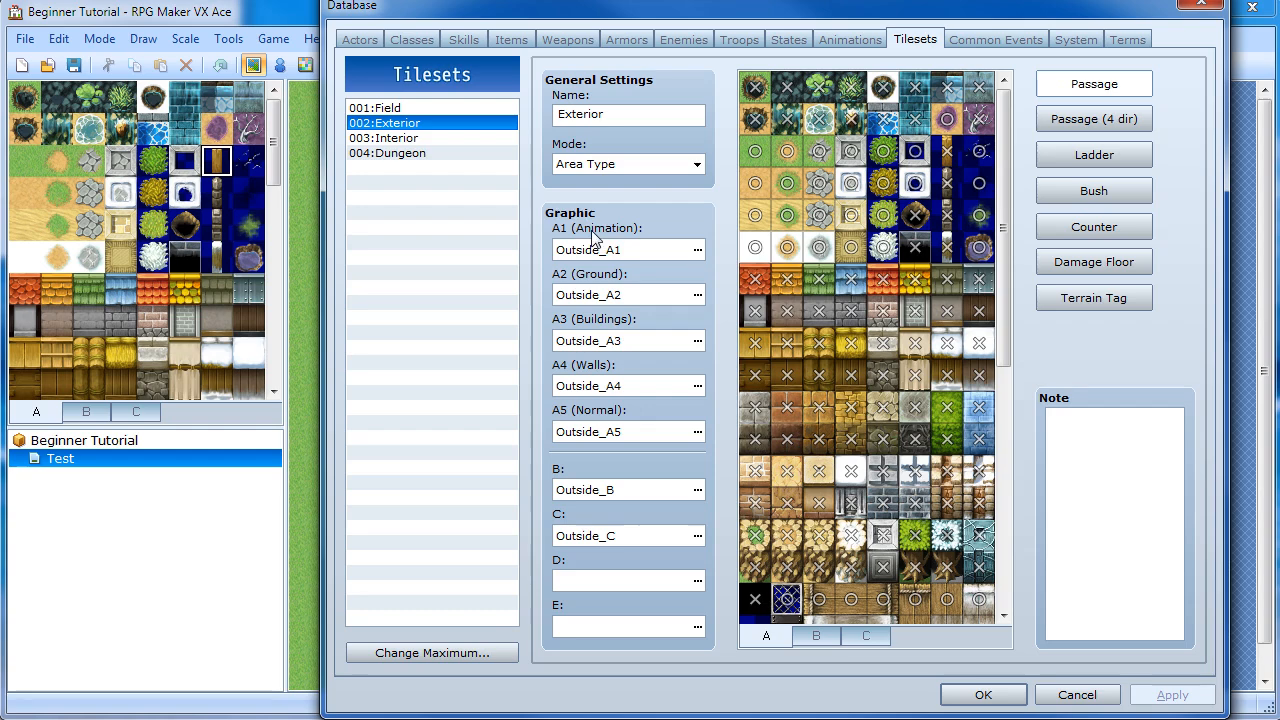
pyautogui.moveTo(589, 238)
# Move the Database window aside to examine the Test map, and bring it back to compare the Exterior tiles
pyautogui.click(730, 7)
pyautogui.moveTo(730, 7); pyautogui.dragTo(1279, 54)
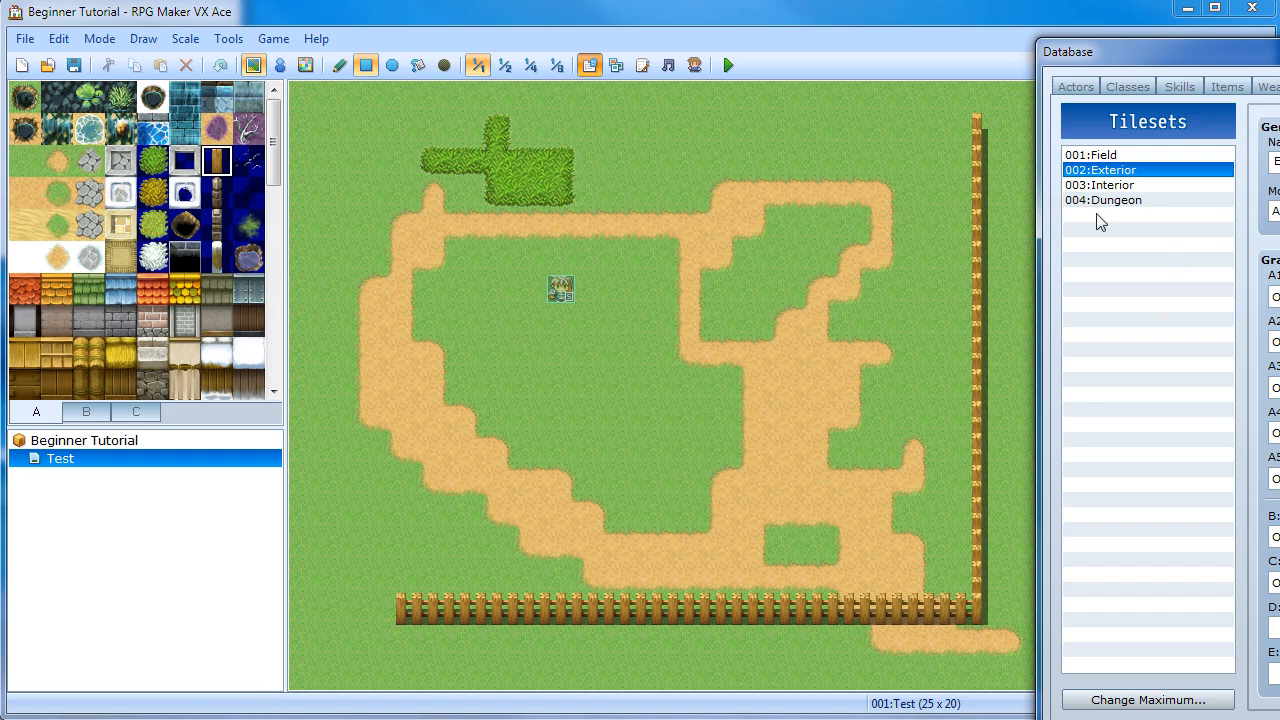
pyautogui.moveTo(1235, 47); pyautogui.dragTo(1278, 66)
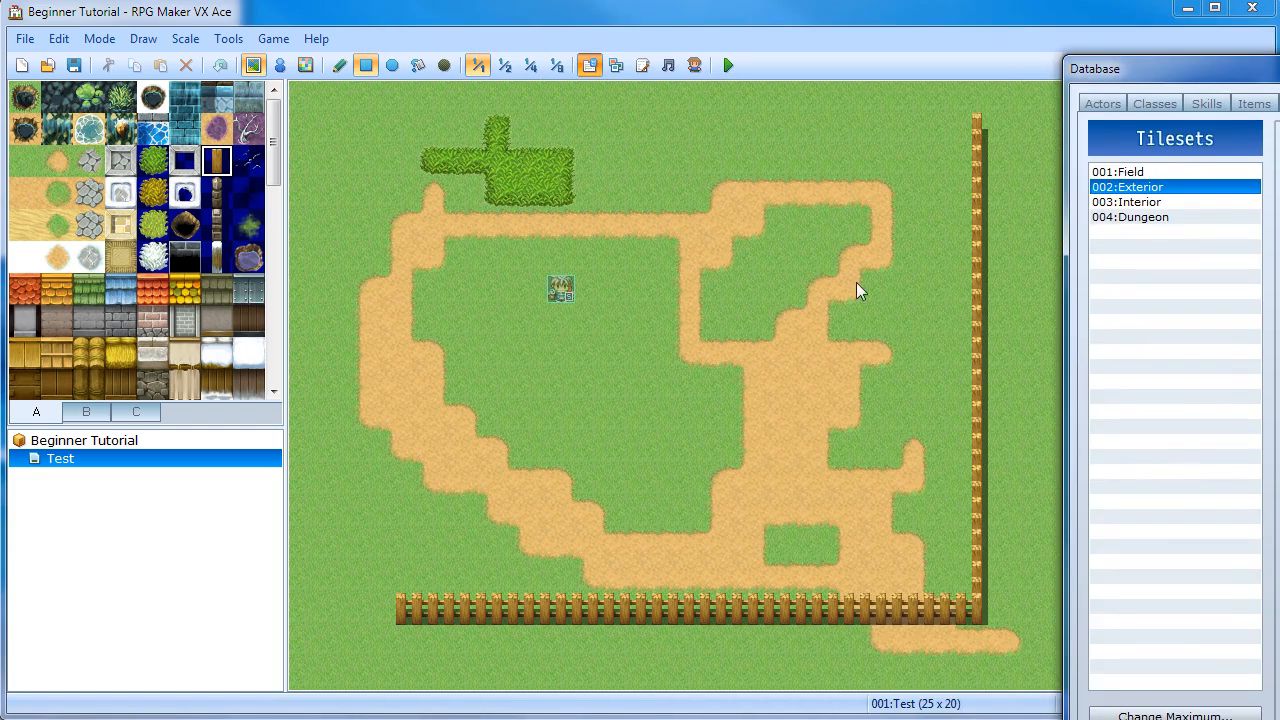
pyautogui.moveTo(1176, 68); pyautogui.dragTo(833, 52)
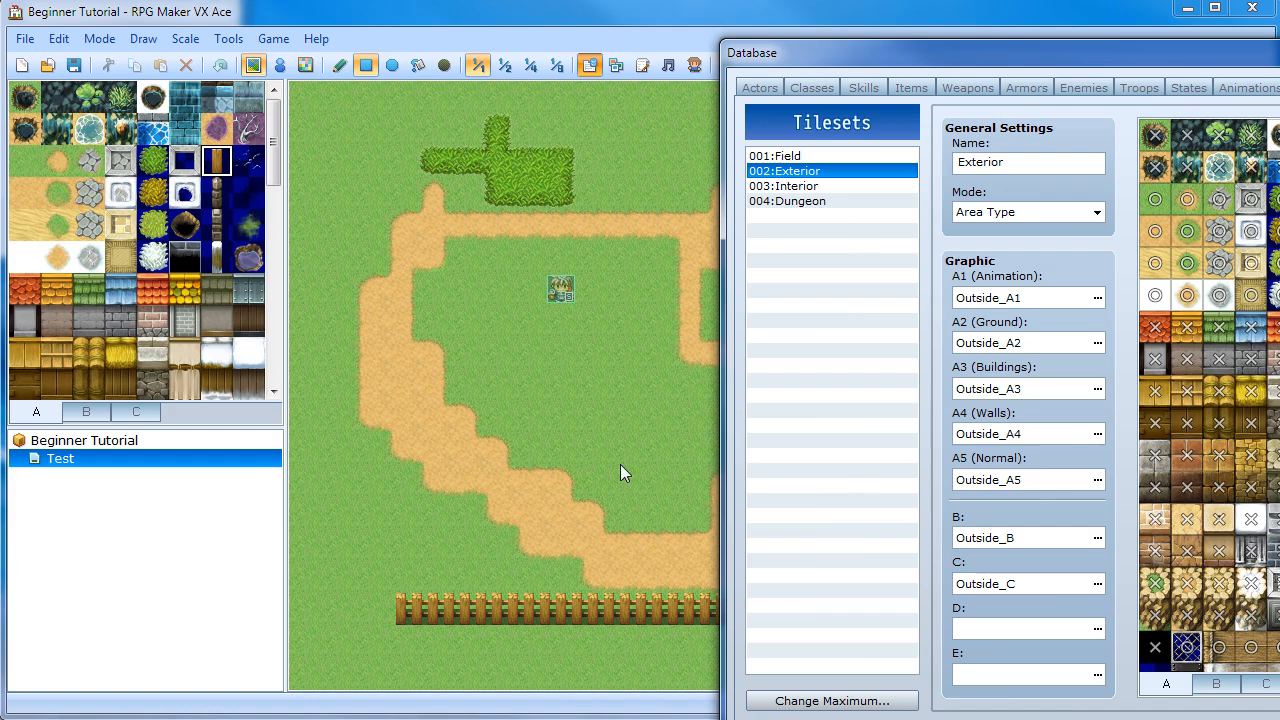
pyautogui.moveTo(815, 52); pyautogui.dragTo(1068, 123)
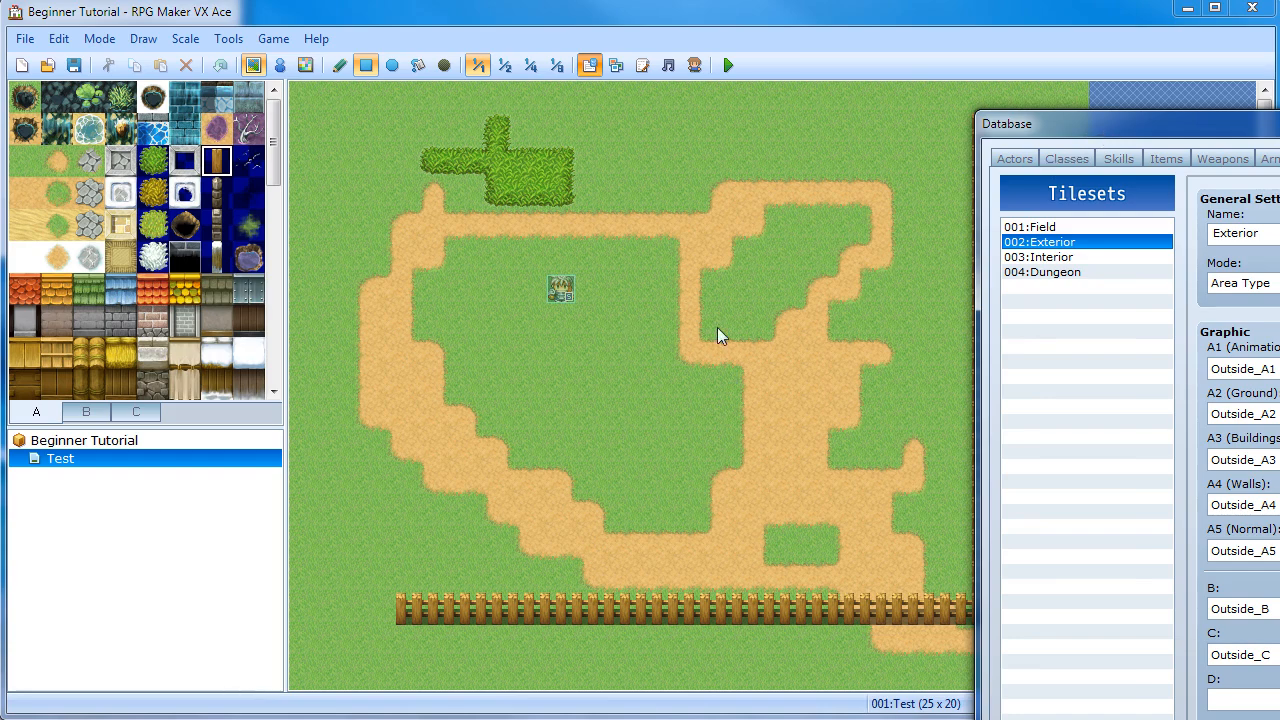
pyautogui.moveTo(1067, 124); pyautogui.dragTo(418, 28)
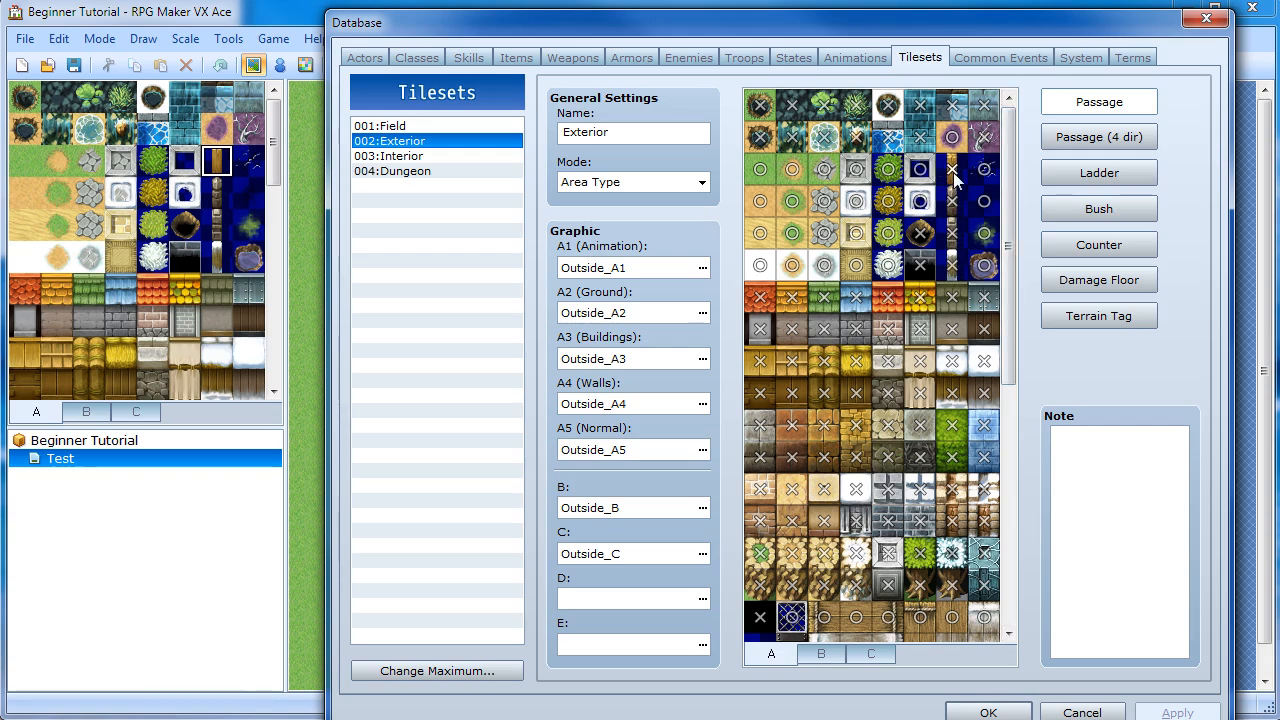
# Examine the four-direction passage settings across the Exterior tileset's A page
pyautogui.moveTo(795, 22); pyautogui.dragTo(730, 20)
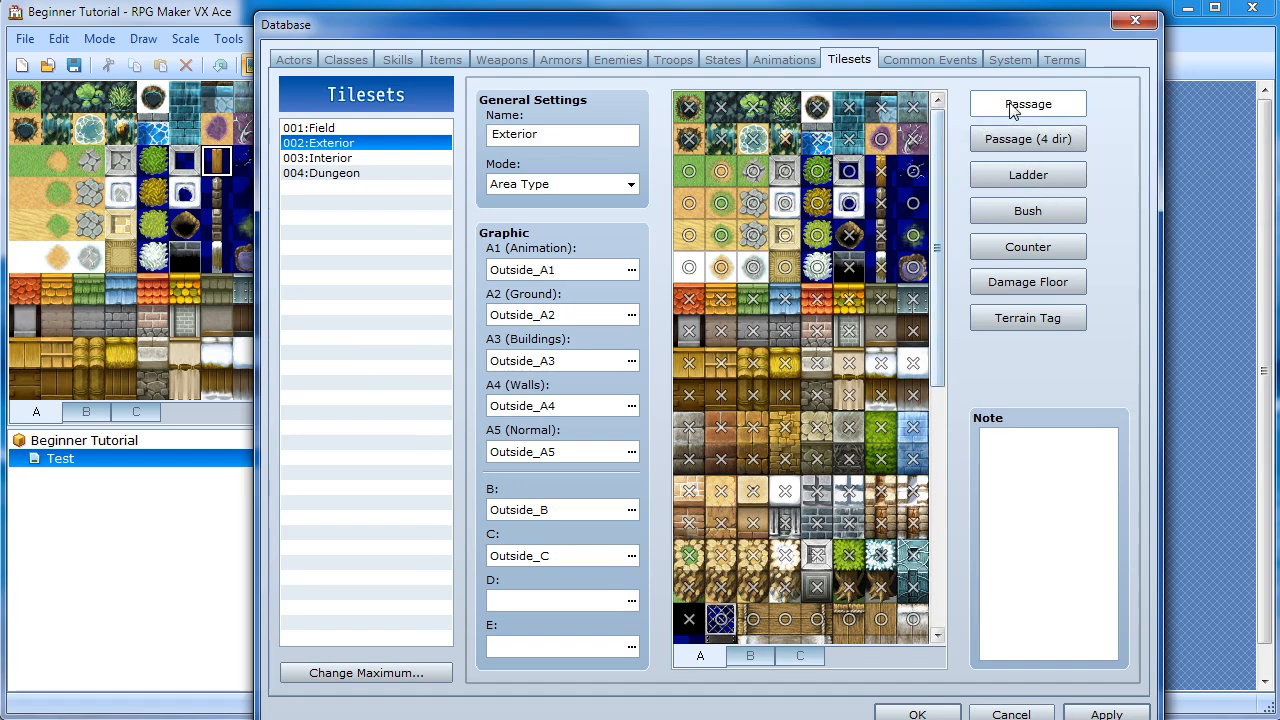
pyautogui.click(1037, 140)
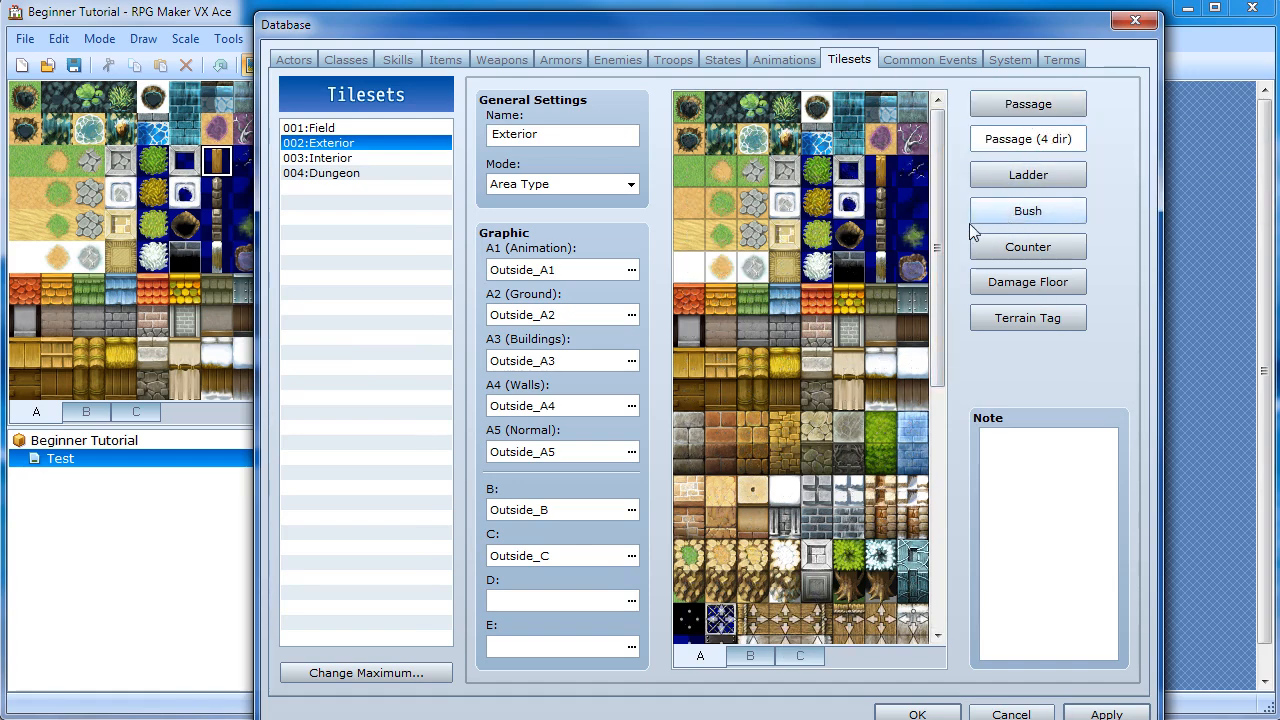
pyautogui.moveTo(942, 216); pyautogui.dragTo(947, 524)
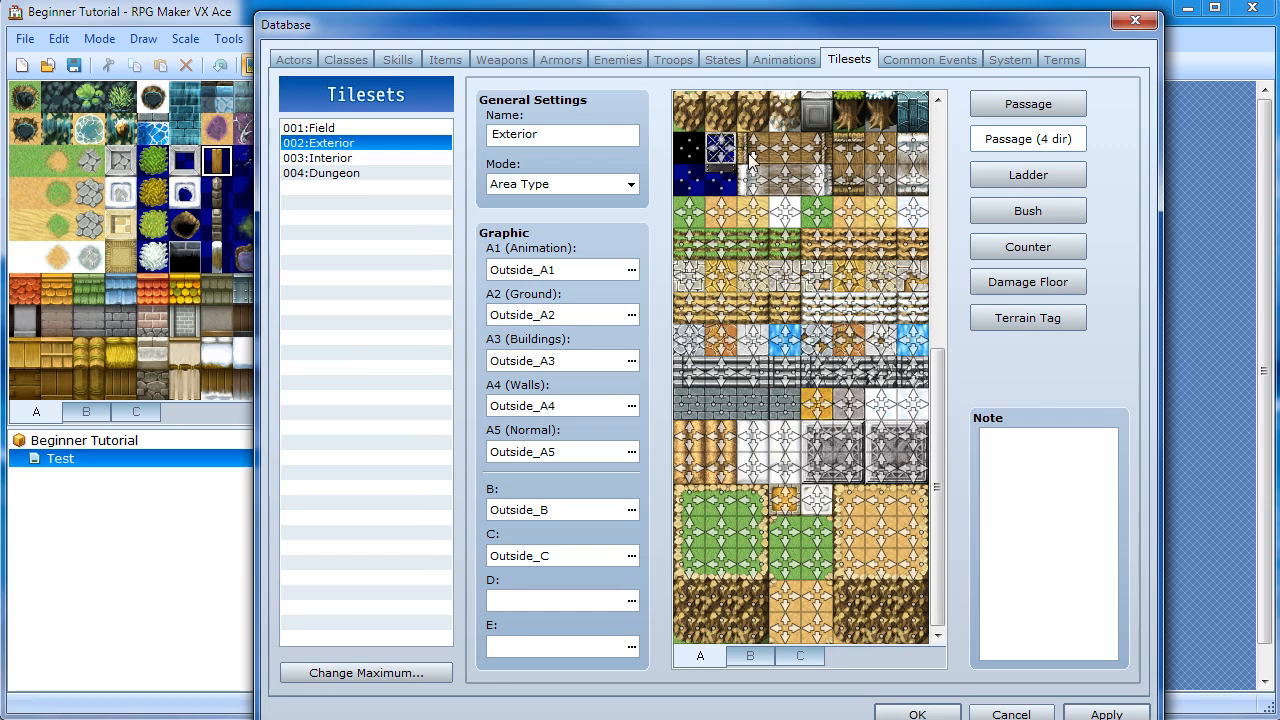
pyautogui.click(1012, 170)
pyautogui.click(1010, 140)
pyautogui.moveTo(933, 455); pyautogui.dragTo(938, 216)
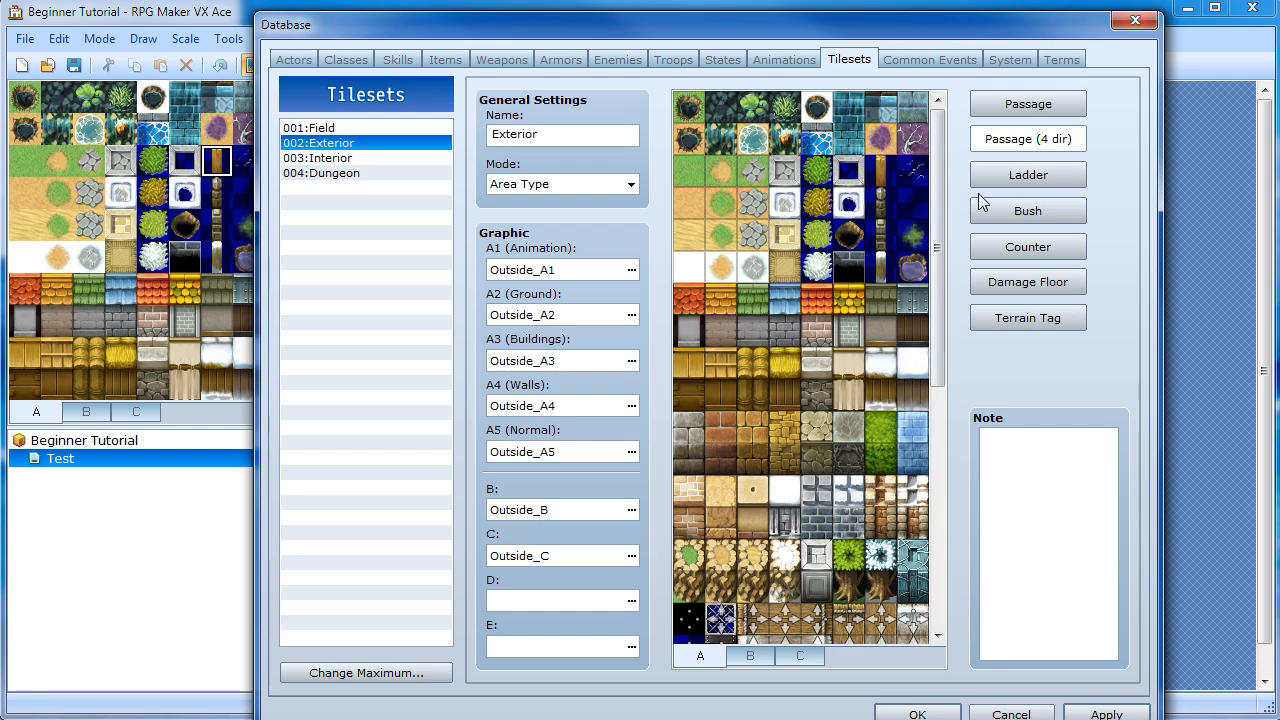
# Check the ladder settings on the Exterior tileset's A page and the passage settings on its B page
pyautogui.click(1015, 173)
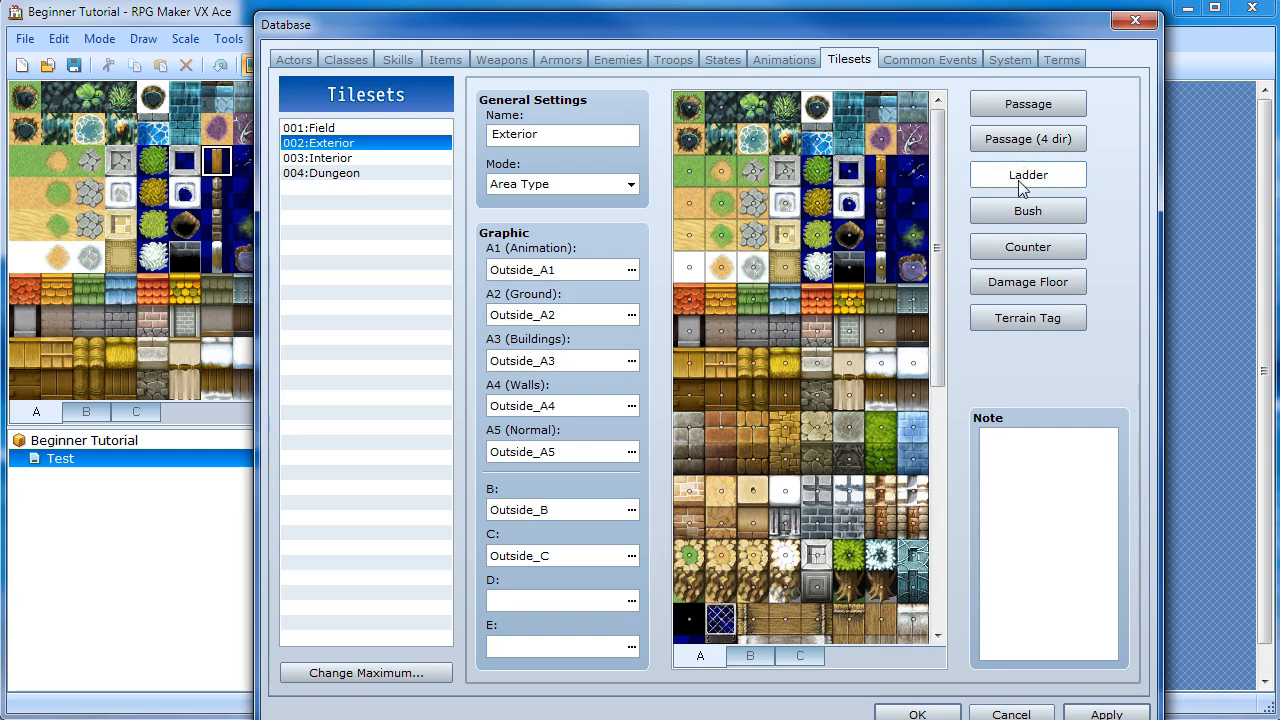
pyautogui.moveTo(939, 200); pyautogui.dragTo(933, 422)
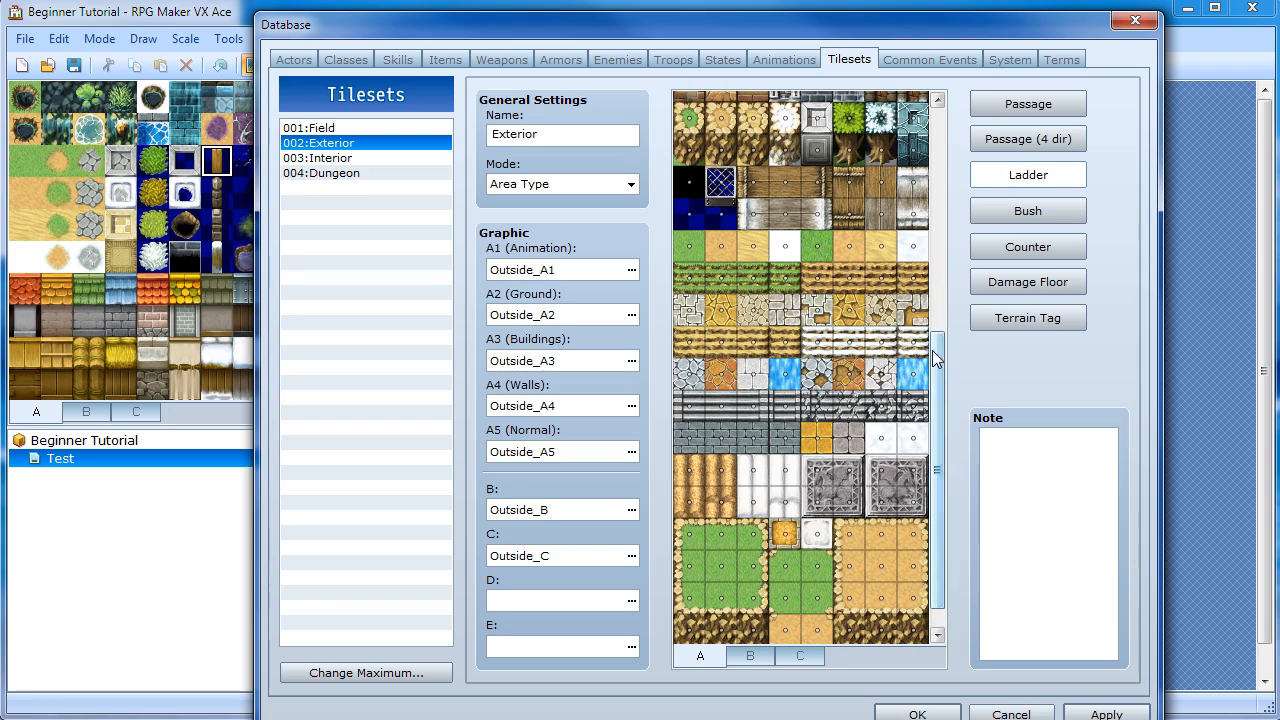
pyautogui.moveTo(932, 350); pyautogui.dragTo(942, 105)
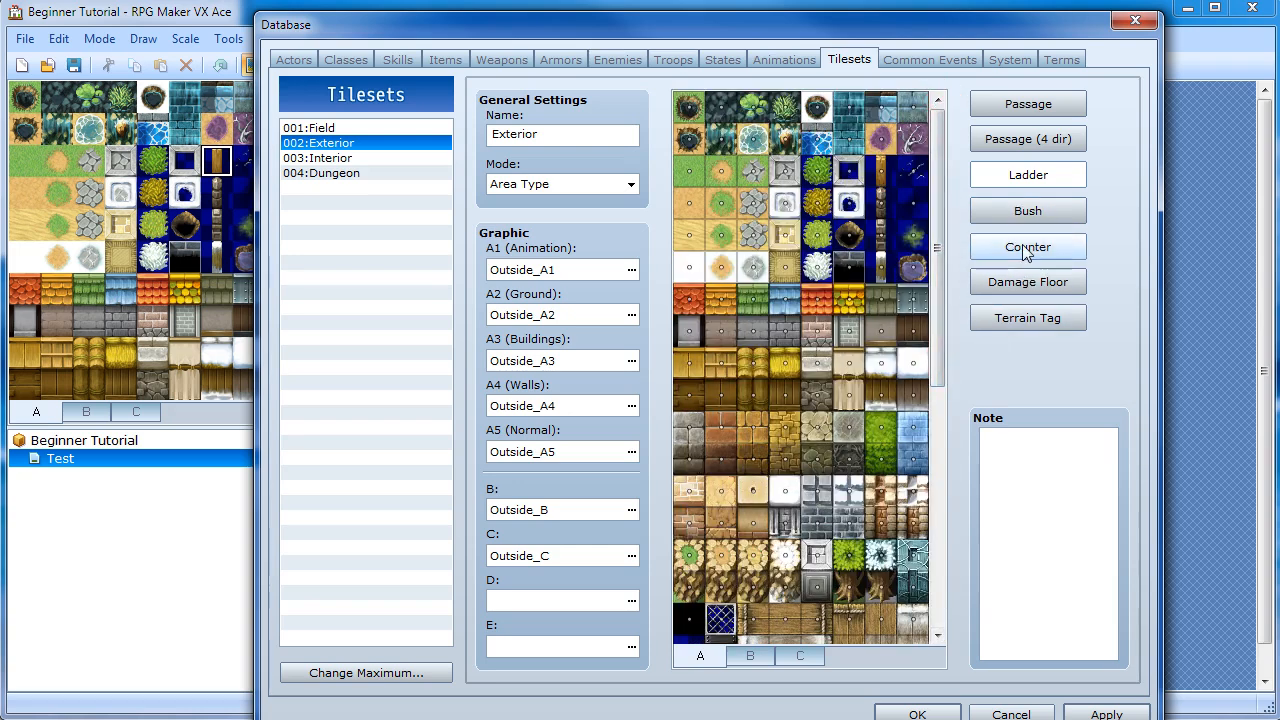
pyautogui.moveTo(1025, 253)
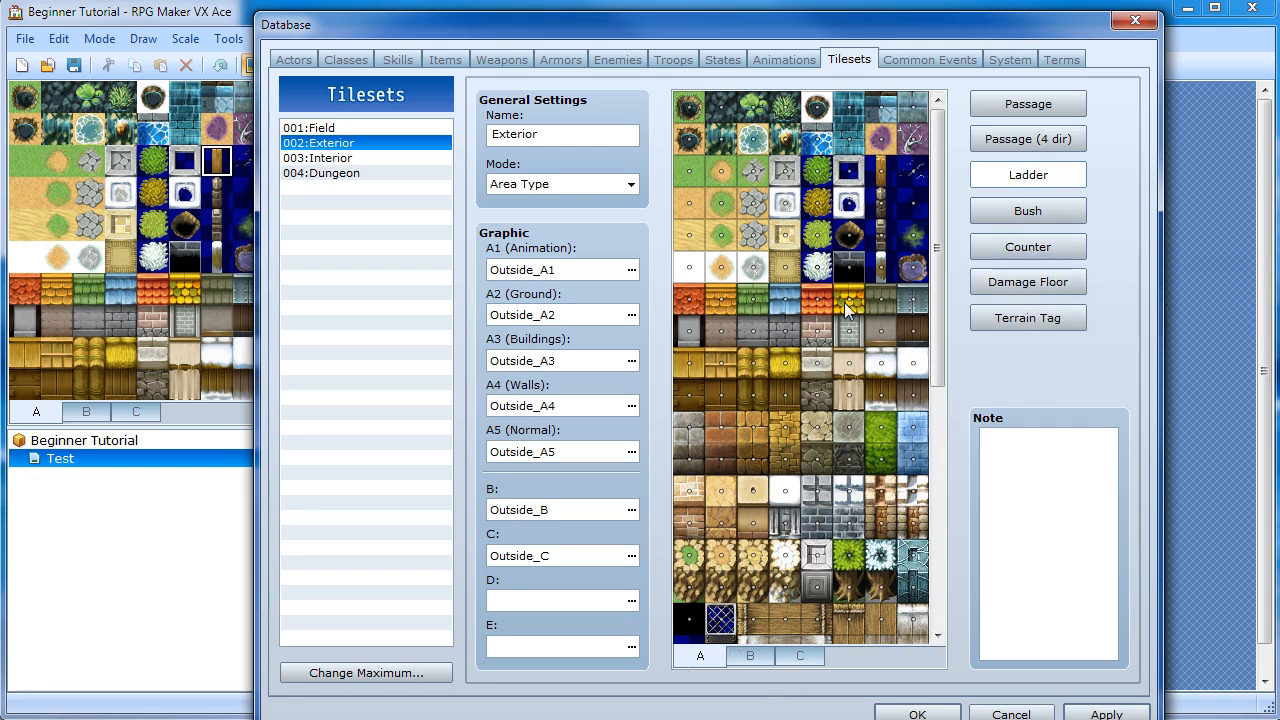
pyautogui.click(750, 657)
pyautogui.click(1003, 112)
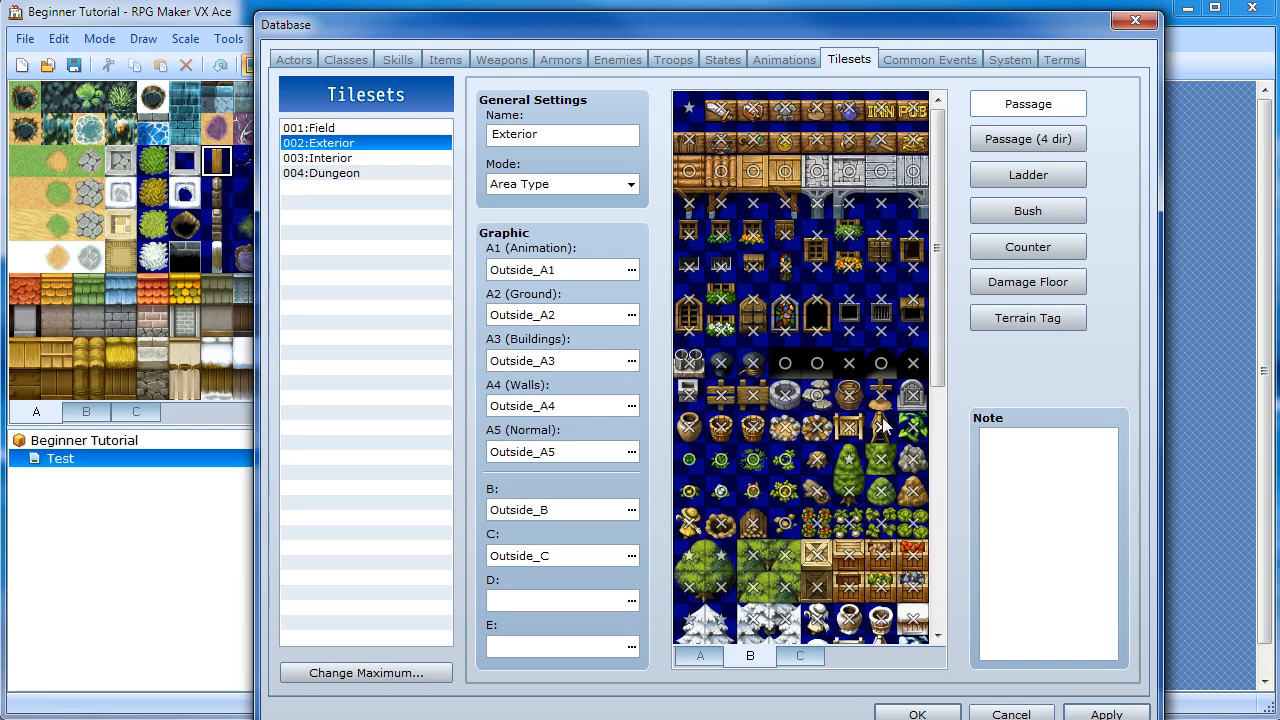
# Close the Database and place a well from tile page B on the grass northeast of the hero
pyautogui.moveTo(736, 34); pyautogui.dragTo(813, 405)
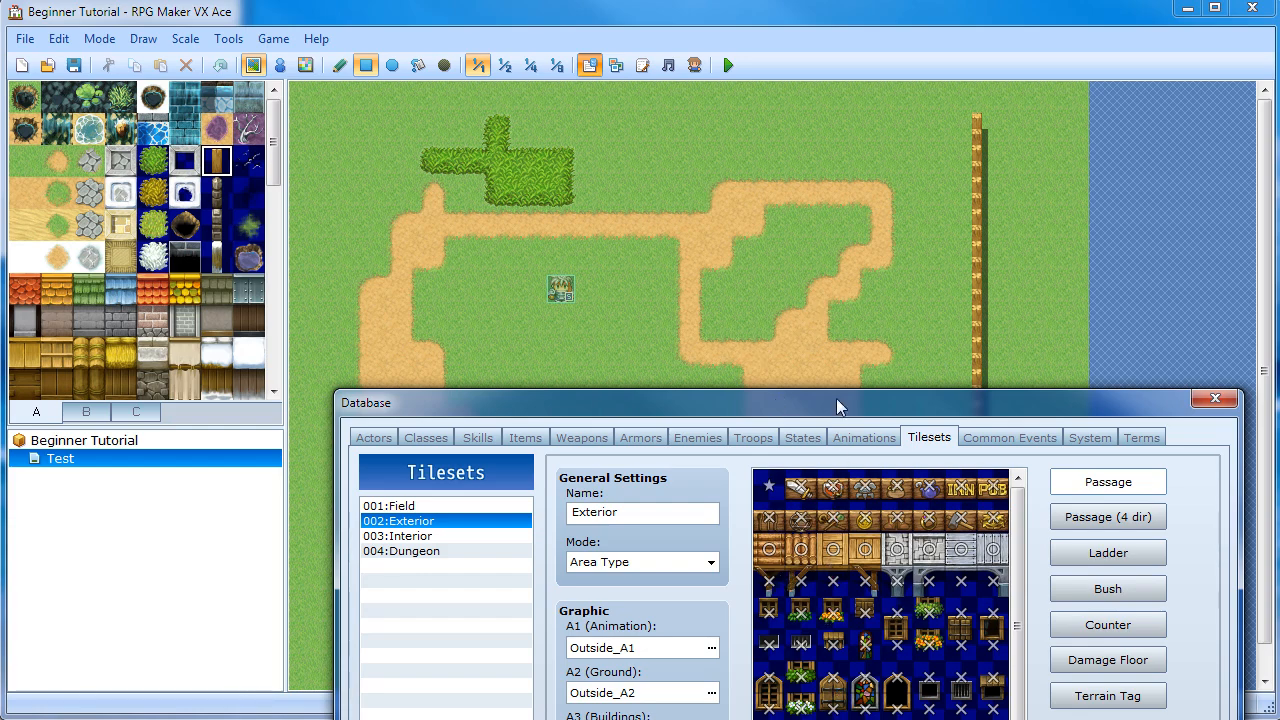
pyautogui.moveTo(836, 400); pyautogui.dragTo(788, 0)
pyautogui.click(948, 608)
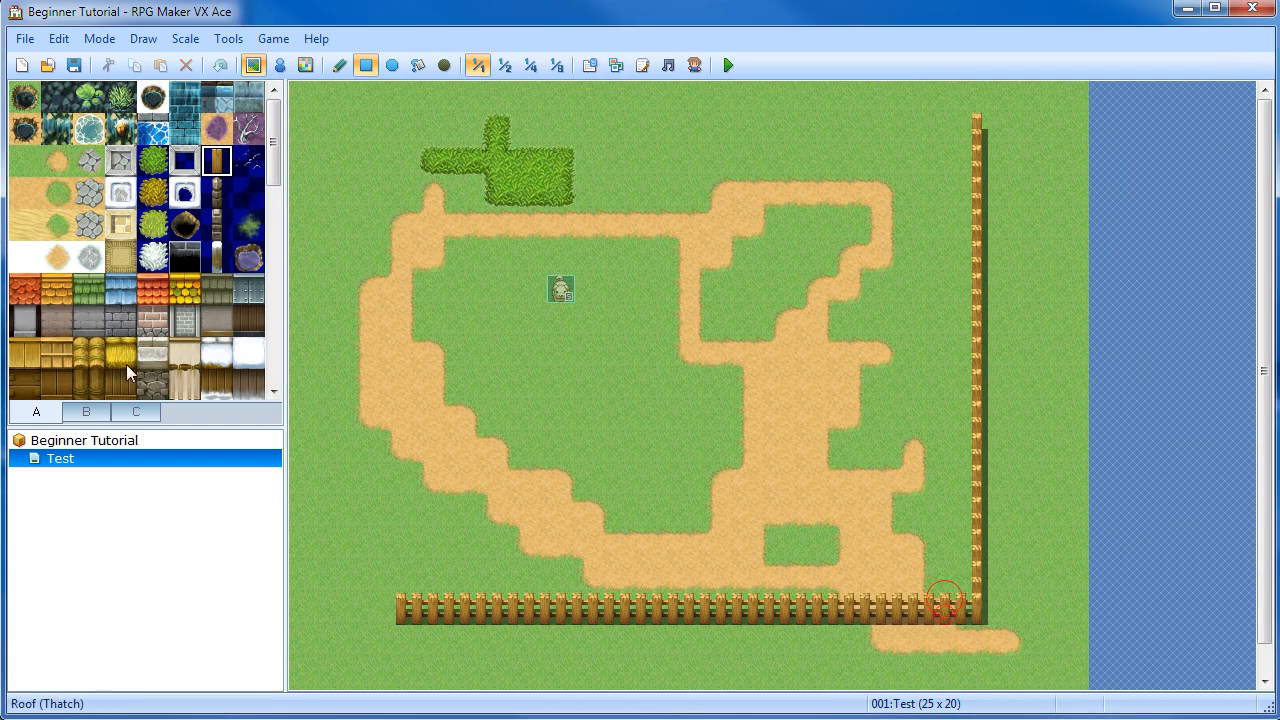
pyautogui.click(88, 412)
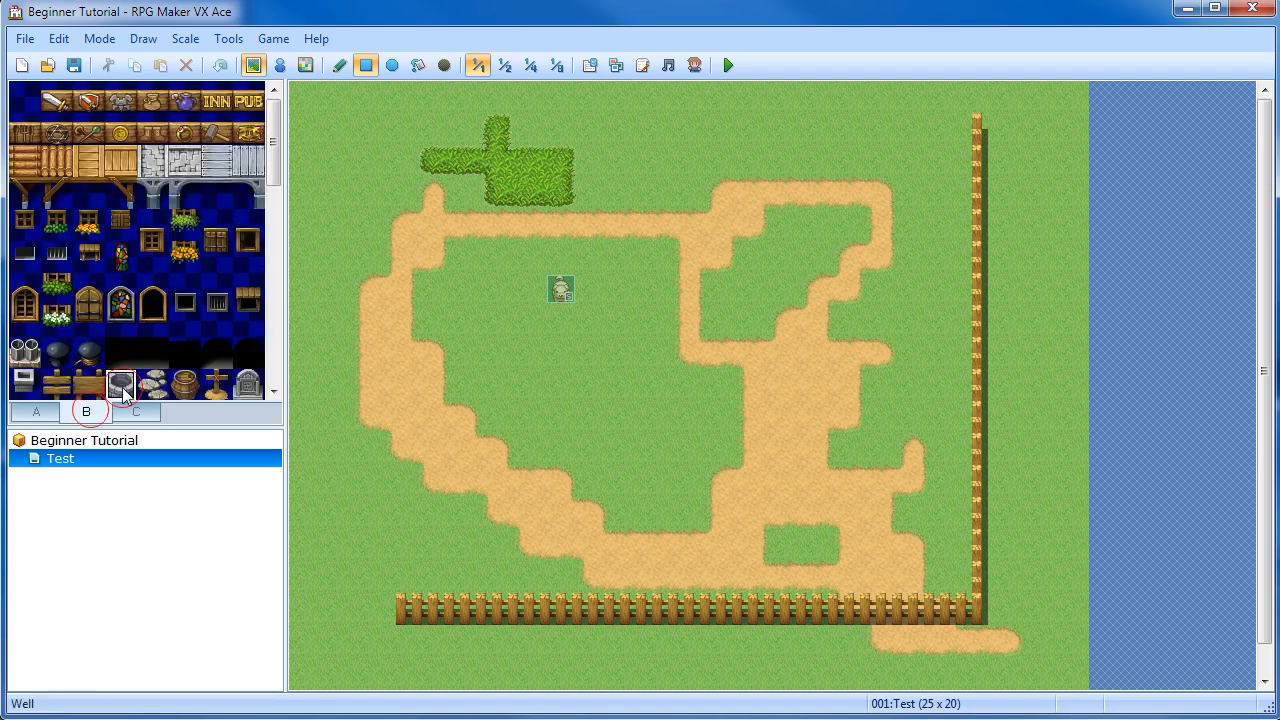
pyautogui.click(120, 384)
pyautogui.click(622, 257)
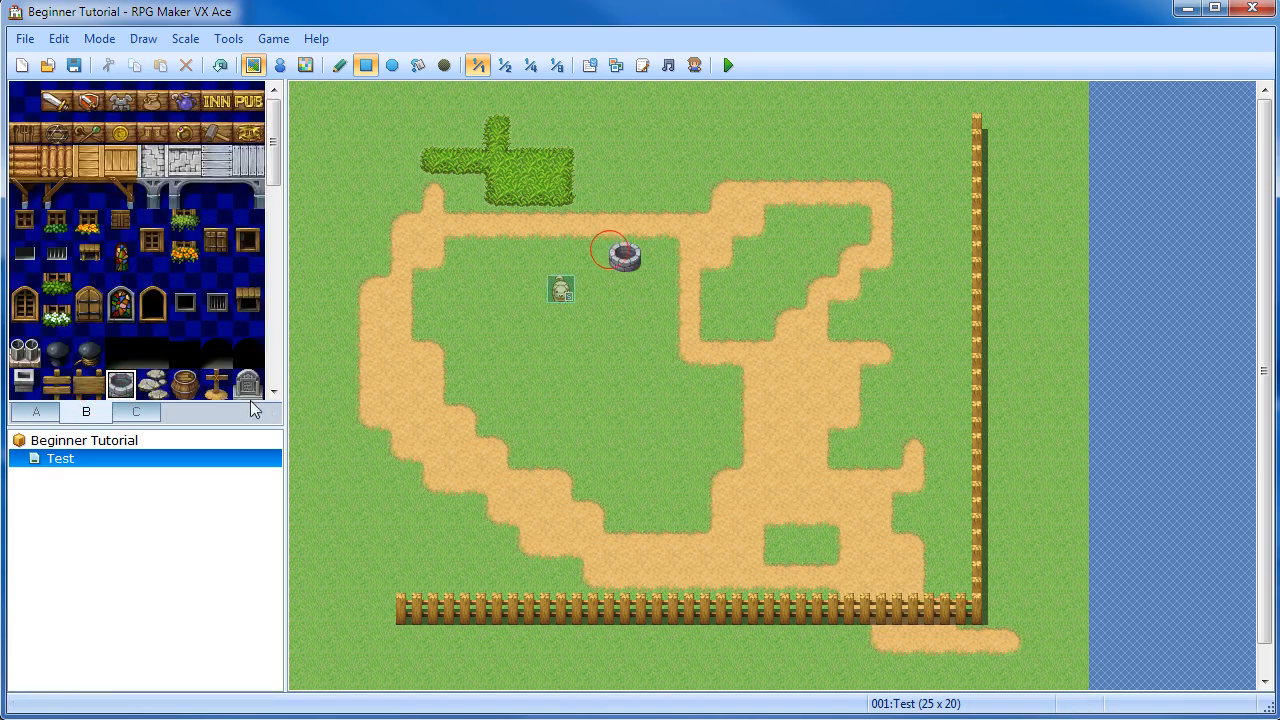
# Place two barrels one above the other south of the hero, plus a horizontal row of four barrels to their east
pyautogui.click(184, 384)
pyautogui.click(497, 384)
pyautogui.click(497, 416)
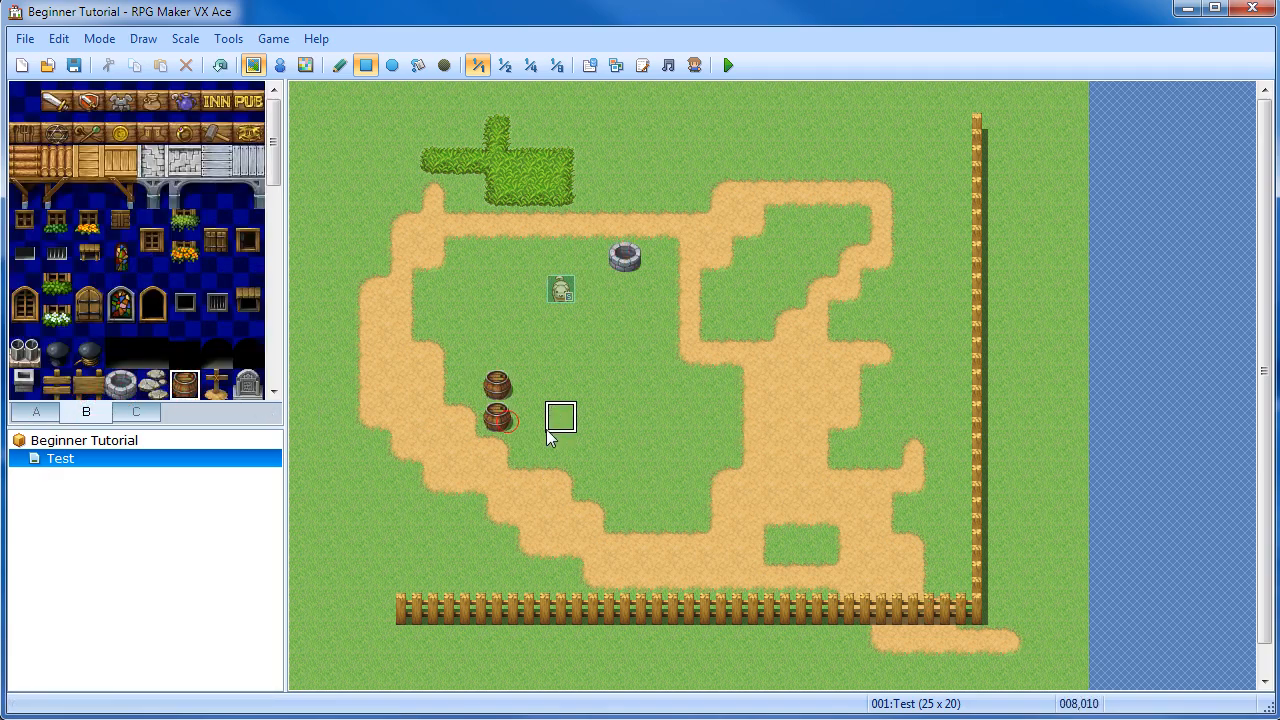
pyautogui.click(561, 416)
pyautogui.click(593, 416)
pyautogui.click(625, 416)
pyautogui.click(657, 418)
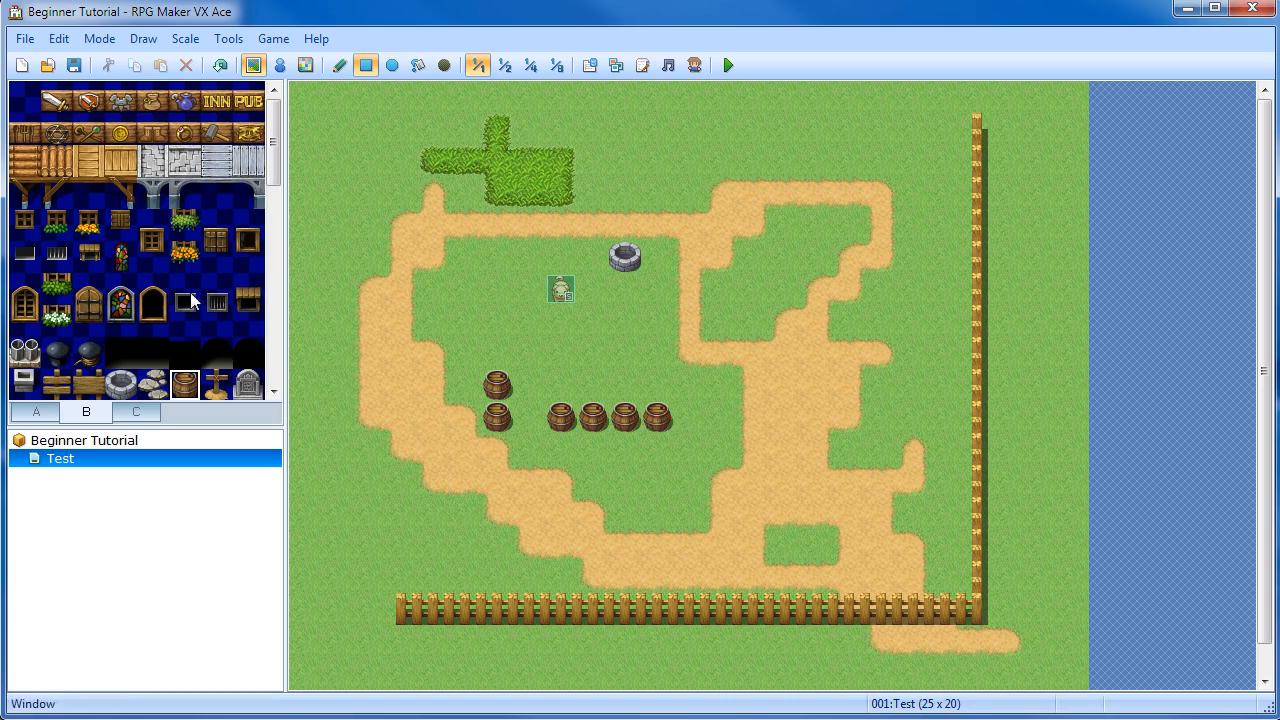
# Place a full two-by-two green tree on the grass just west of the hero with the Pen tool
pyautogui.moveTo(272, 175)
pyautogui.mouseDown()
pyautogui.moveTo(267, 300)
pyautogui.moveTo(273, 197)
pyautogui.mouseUp()
pyautogui.click(40, 350)
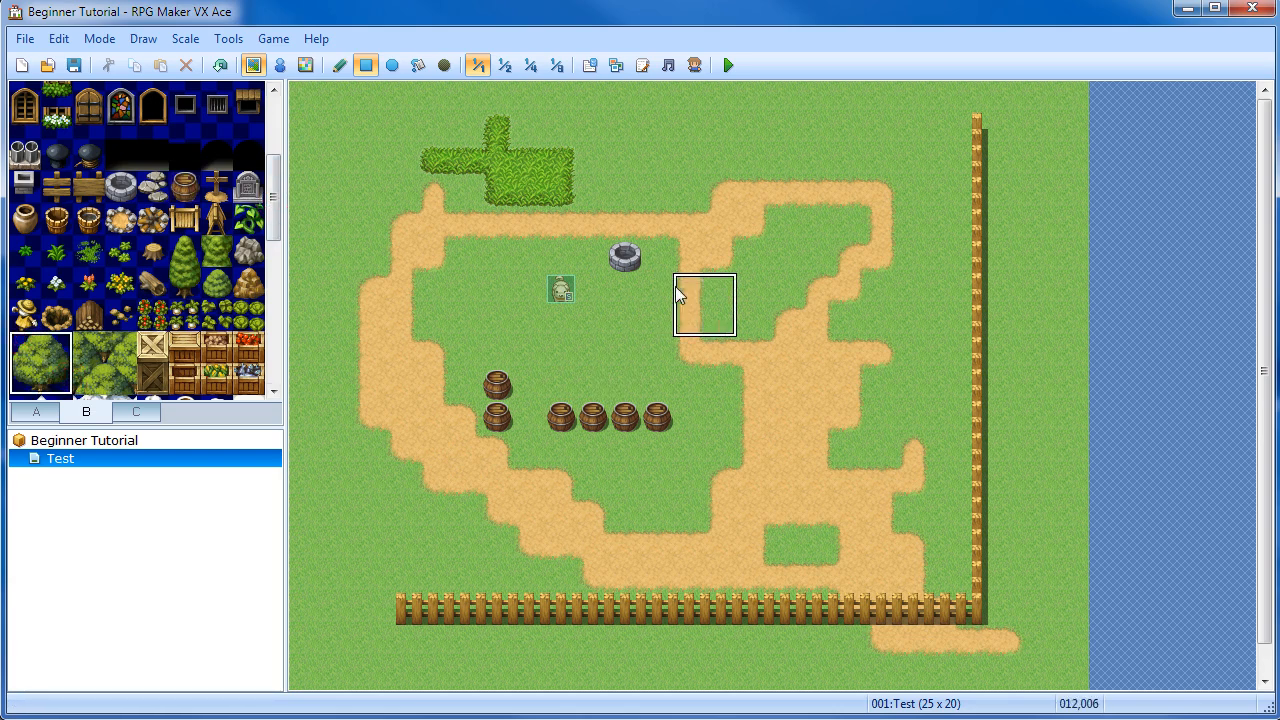
pyautogui.click(340, 65)
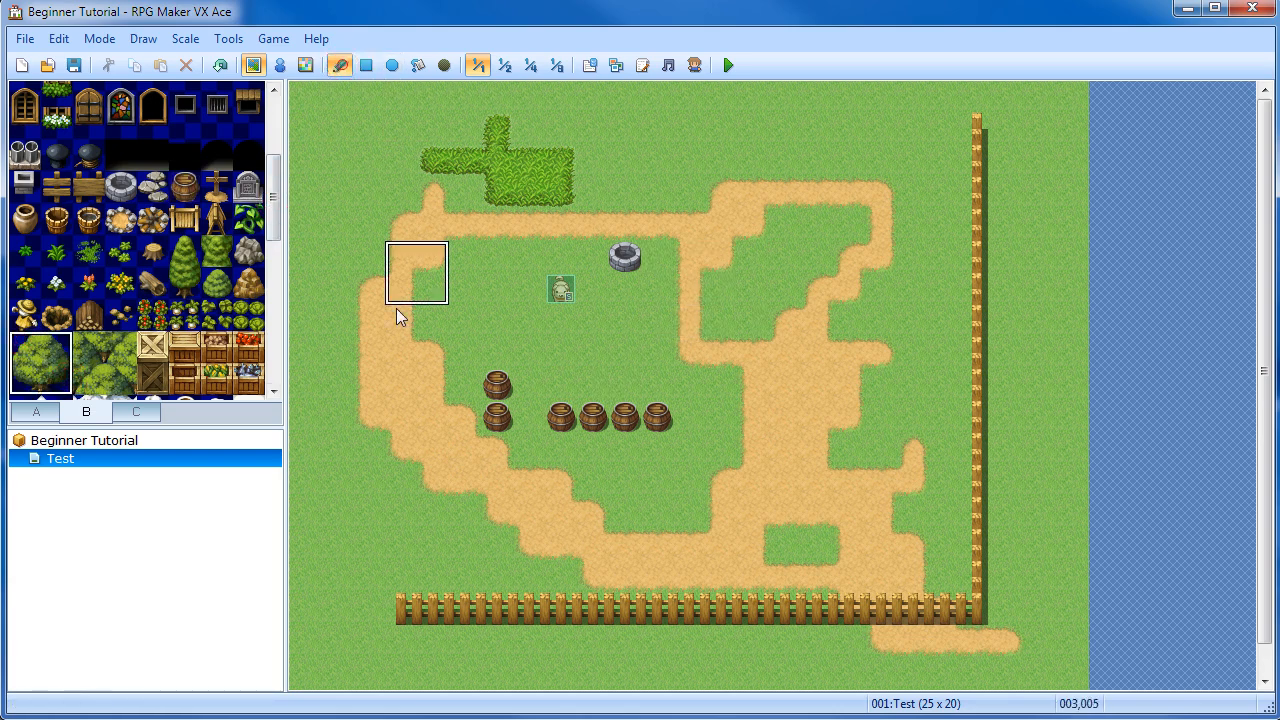
pyautogui.click(452, 288)
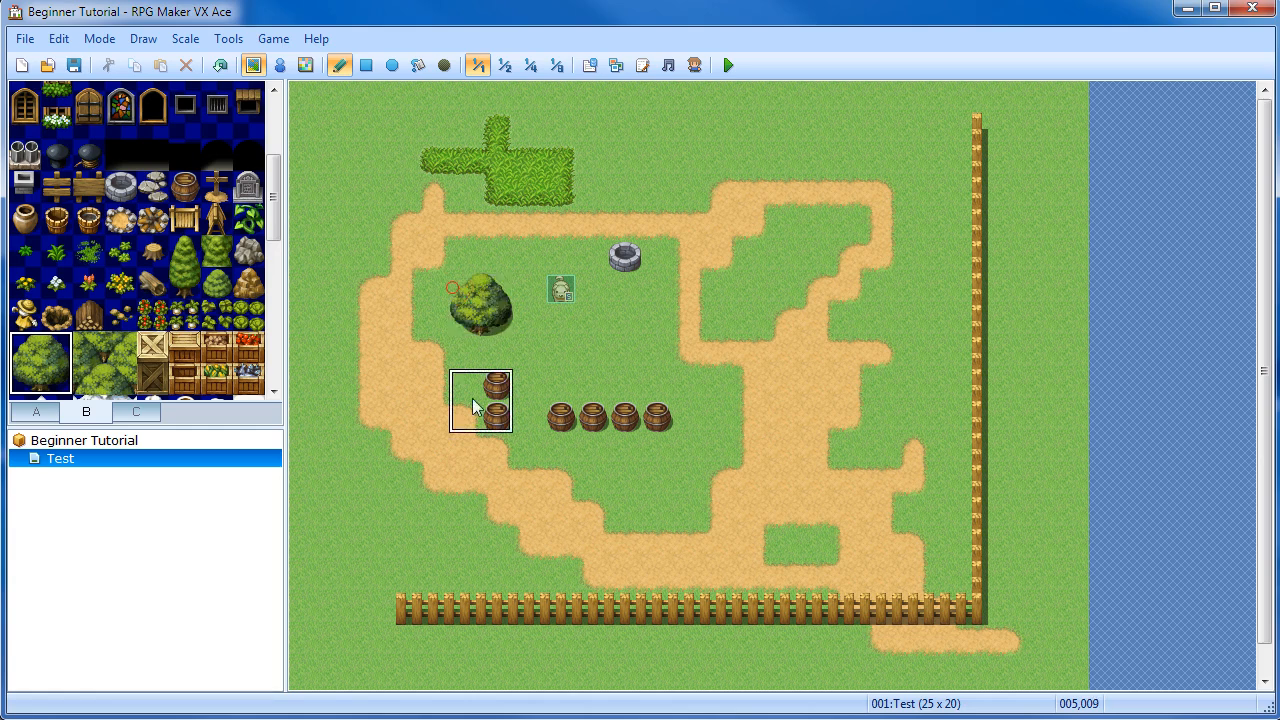
# Try placing only the tree's upper-right tile on the grass west of the path, and undo it
pyautogui.click(57, 348)
pyautogui.click(368, 226)
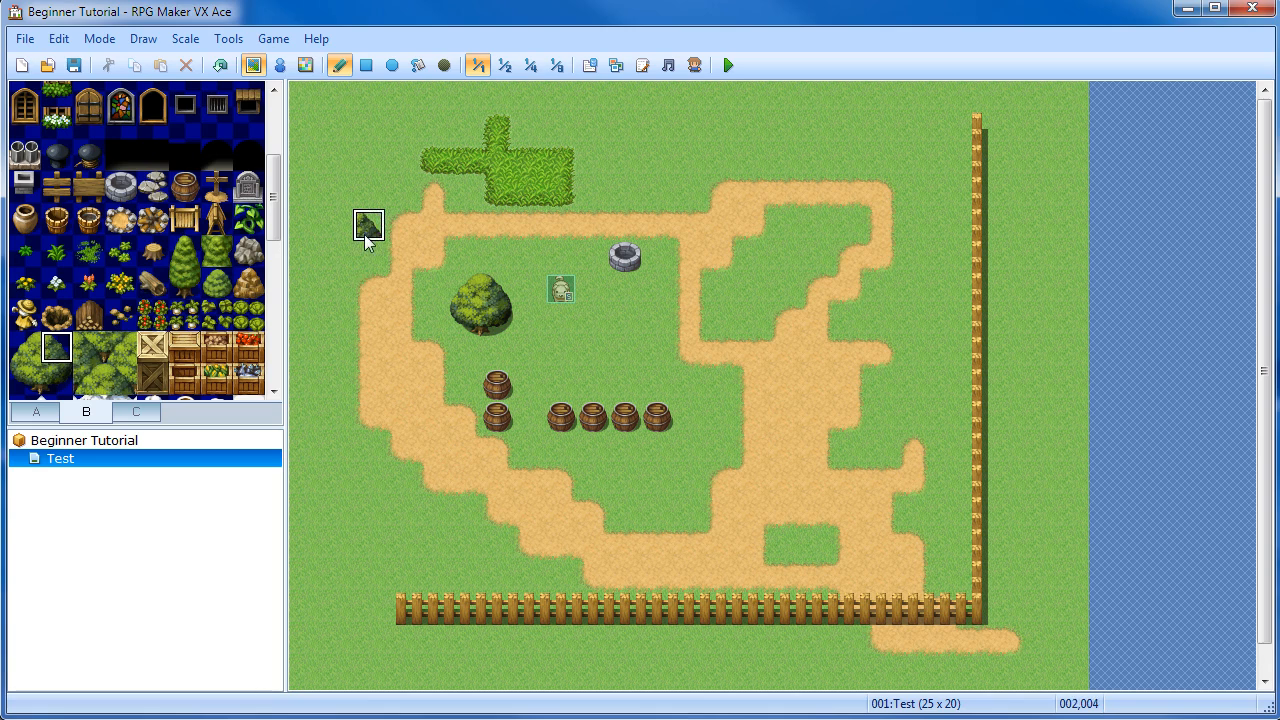
pyautogui.click(220, 65)
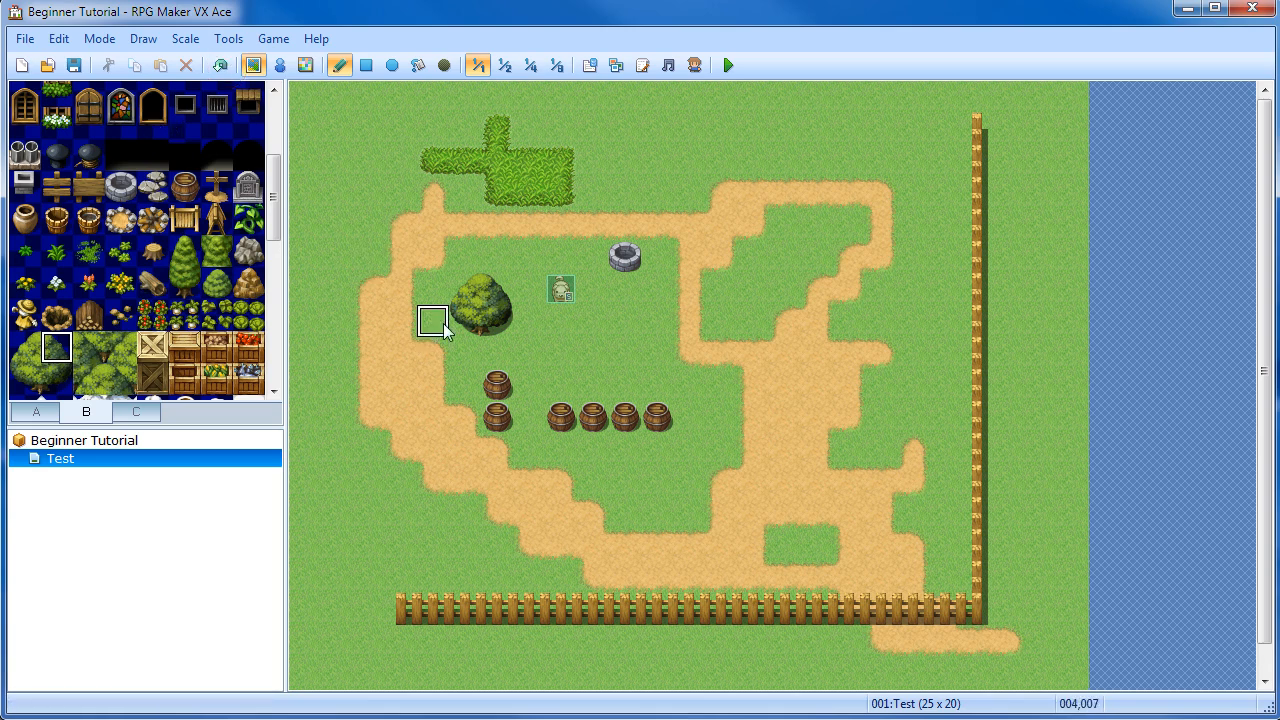
# Extend the tree into a cluster by overlapping its west side with dense foliage and adding tree tiles above
pyautogui.moveTo(89, 349); pyautogui.dragTo(119, 379)
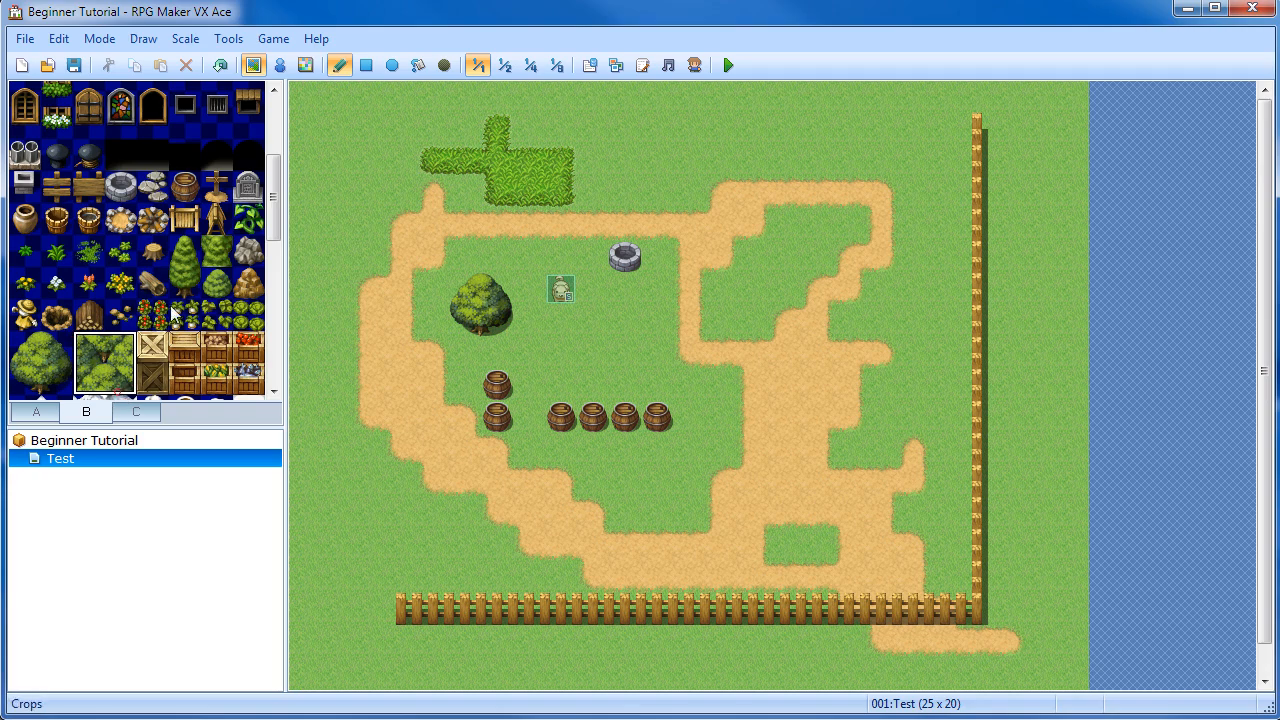
pyautogui.moveTo(274, 205); pyautogui.dragTo(275, 252)
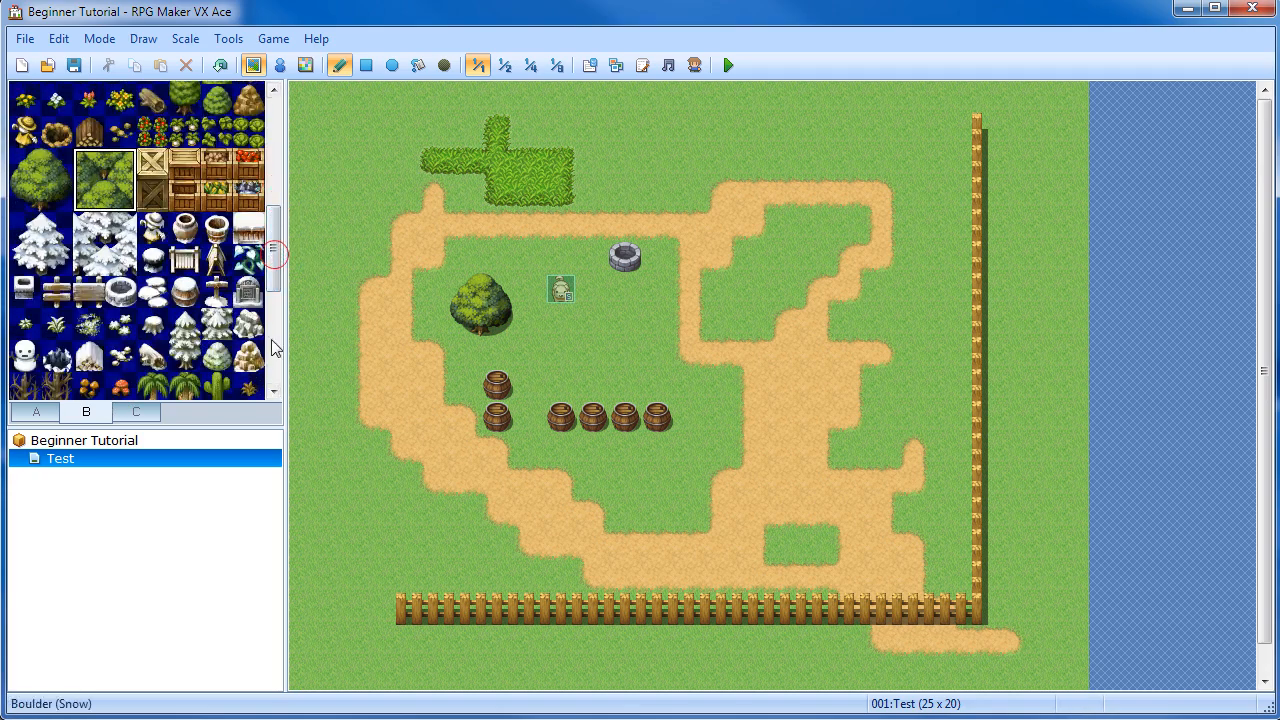
pyautogui.click(430, 290)
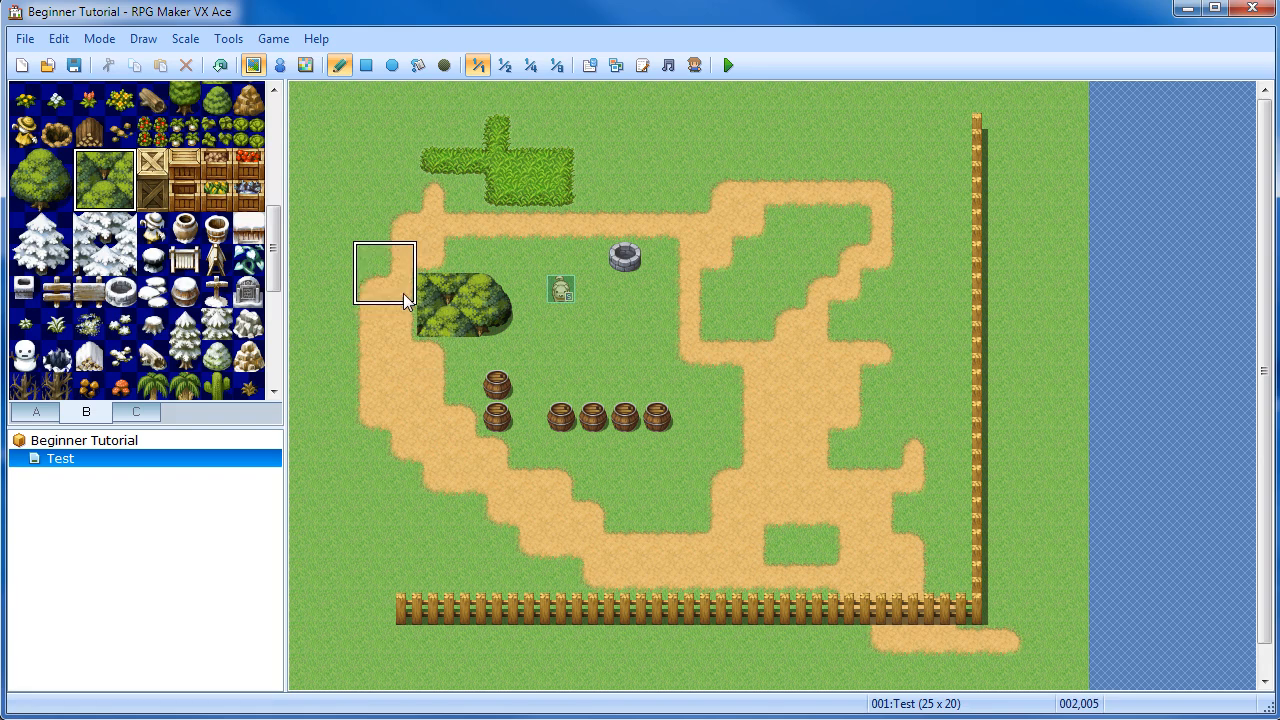
pyautogui.click(50, 165)
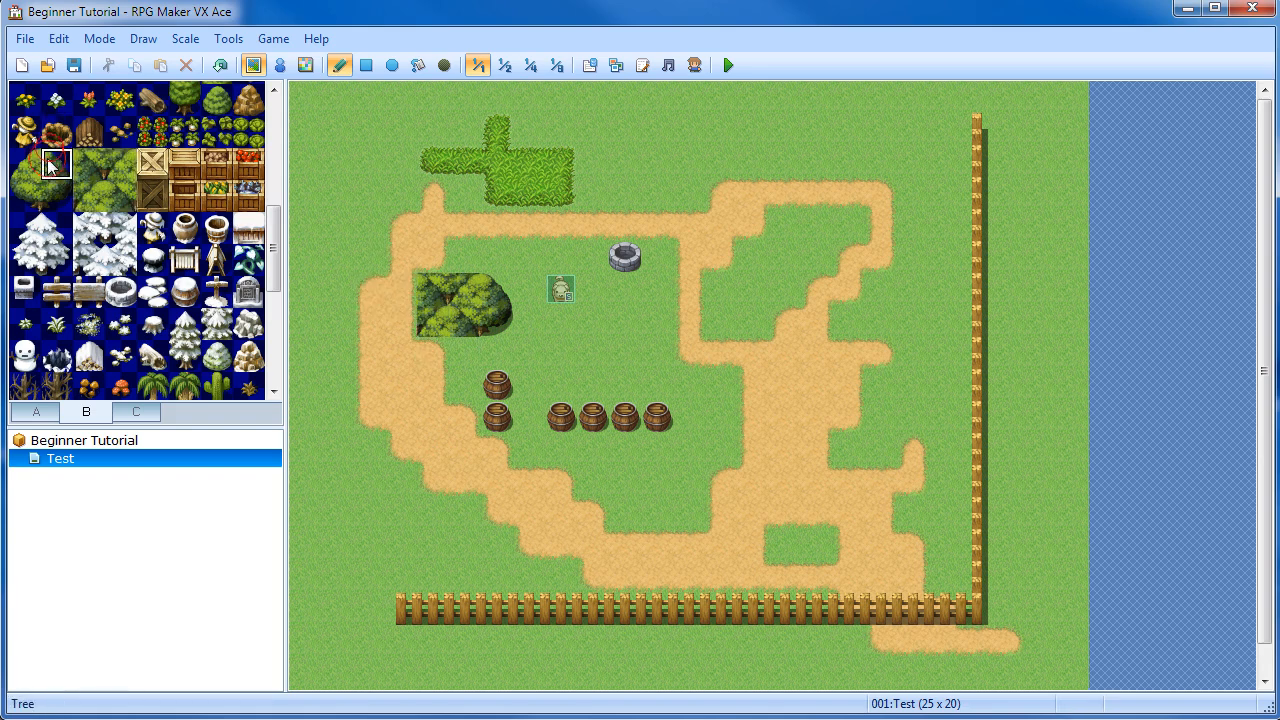
pyautogui.moveTo(52, 165)
pyautogui.mouseDown()
pyautogui.moveTo(31, 164)
pyautogui.moveTo(25, 195)
pyautogui.mouseUp()
pyautogui.click(432, 268)
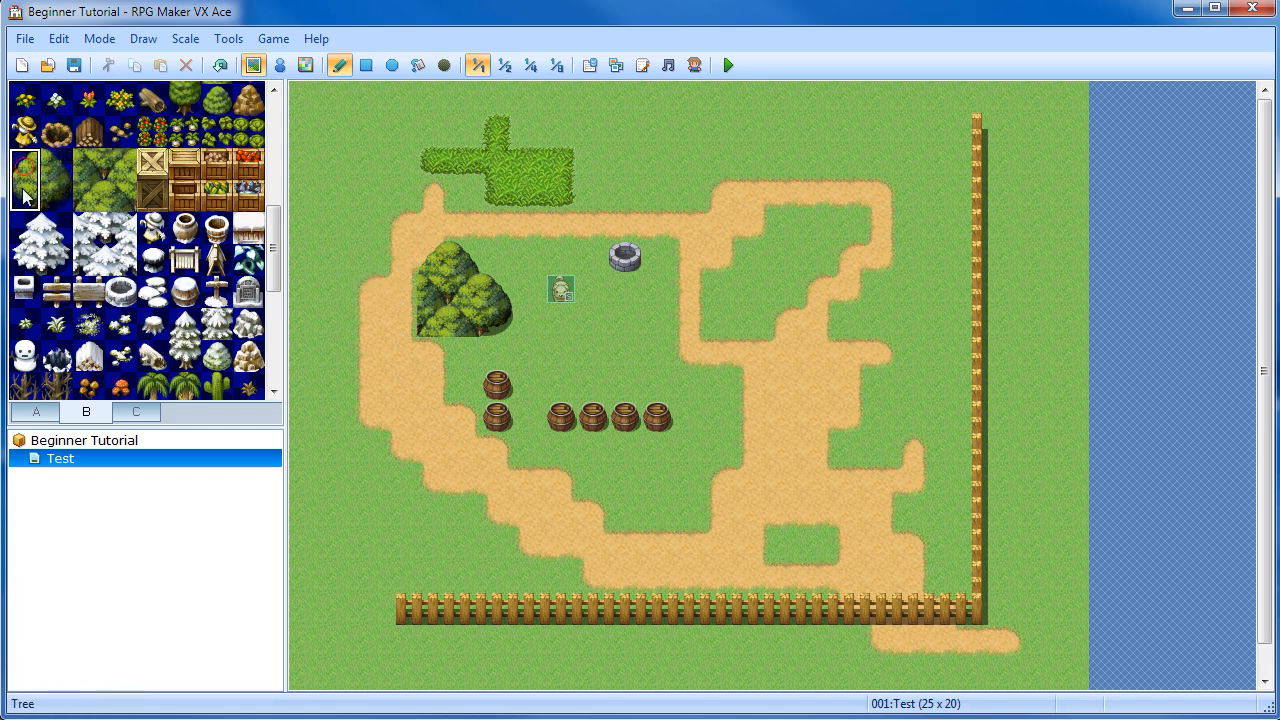
# Complete the tree cluster west of the hero by overlapping its western edge with a tree's left half and adding a tree base to its south
pyautogui.click(400, 315)
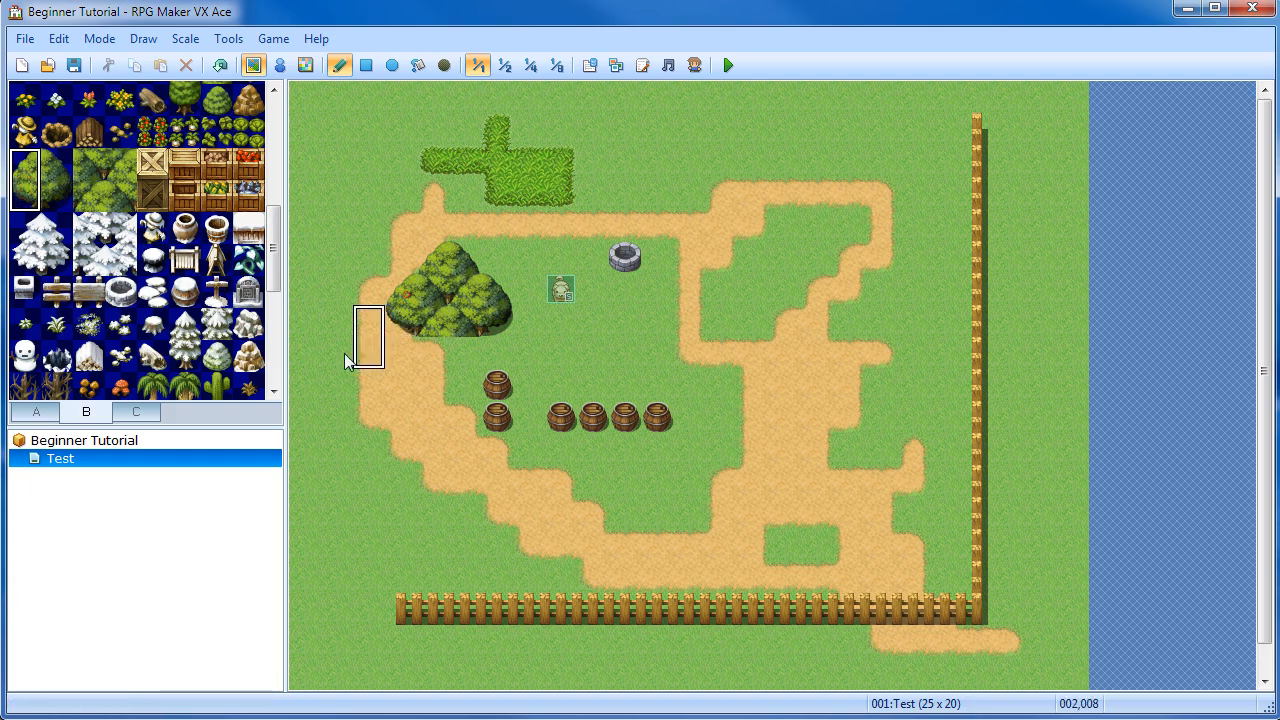
pyautogui.moveTo(25, 196); pyautogui.dragTo(56, 196)
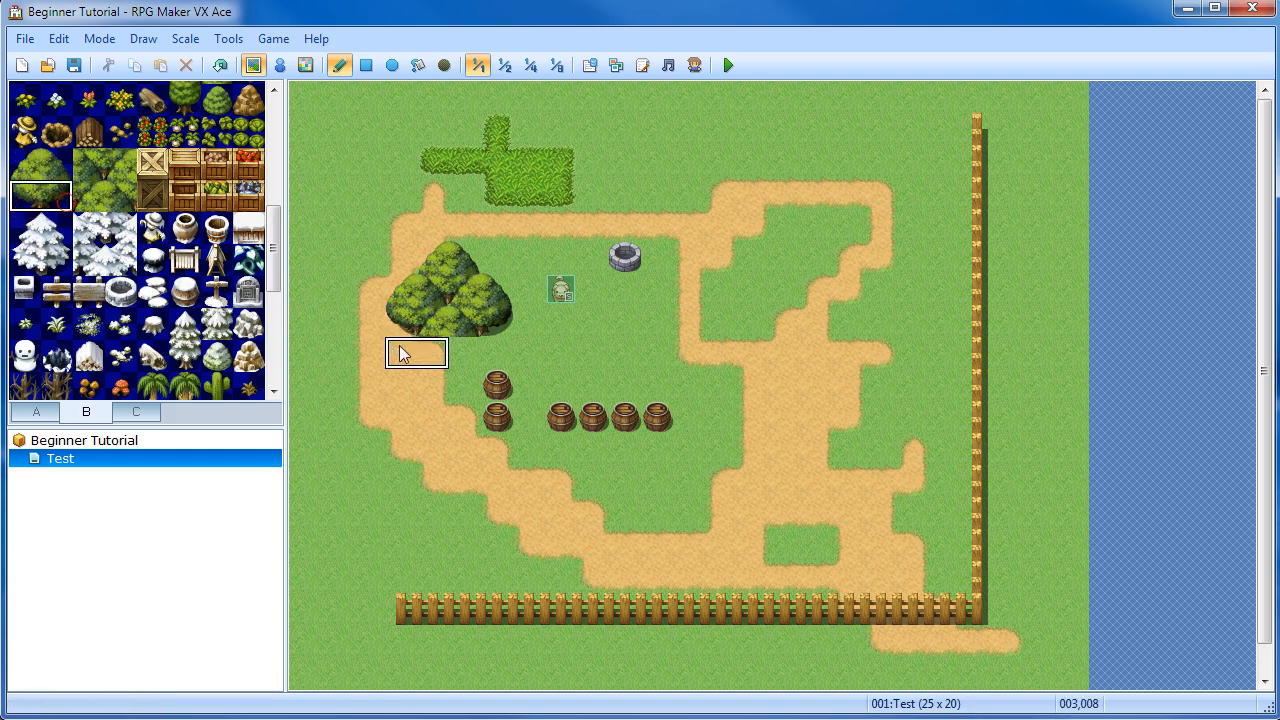
pyautogui.click(432, 354)
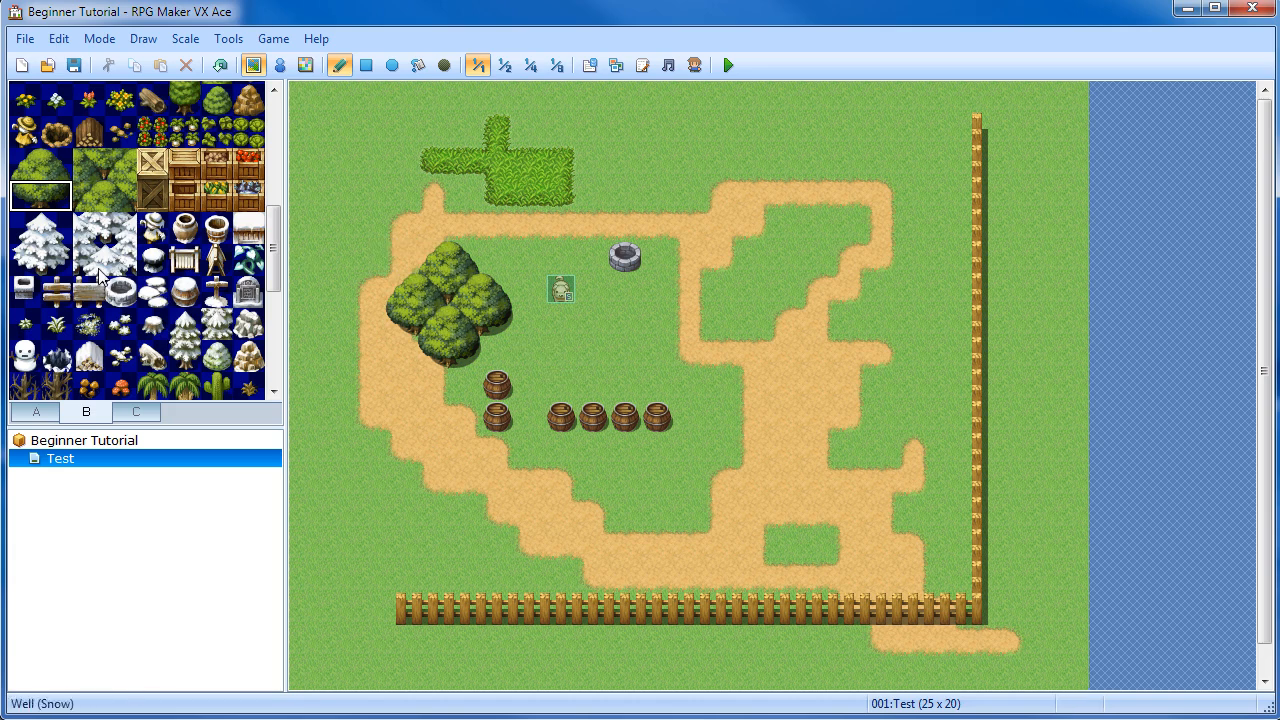
# Using the Rectangle tool with the full tree, place one tree tile north of the eastern path, try filling a larger area, and undo that fill
pyautogui.moveTo(25, 162); pyautogui.dragTo(56, 196)
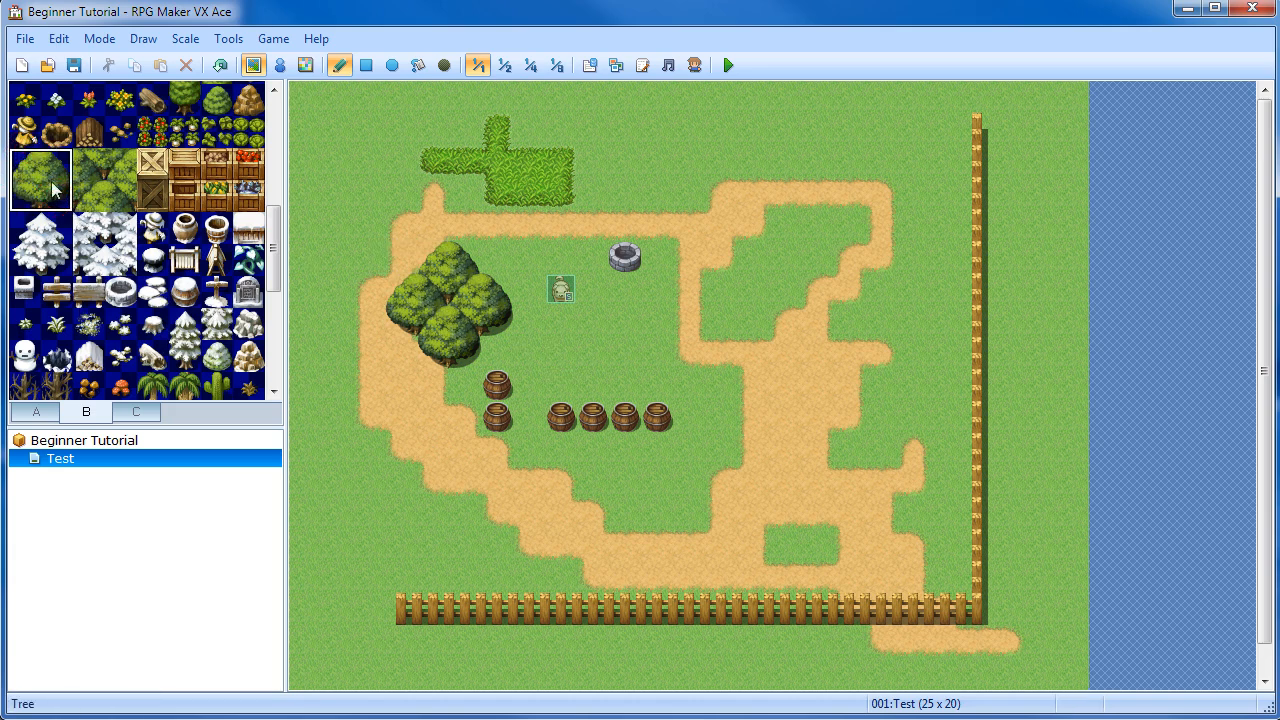
pyautogui.click(366, 68)
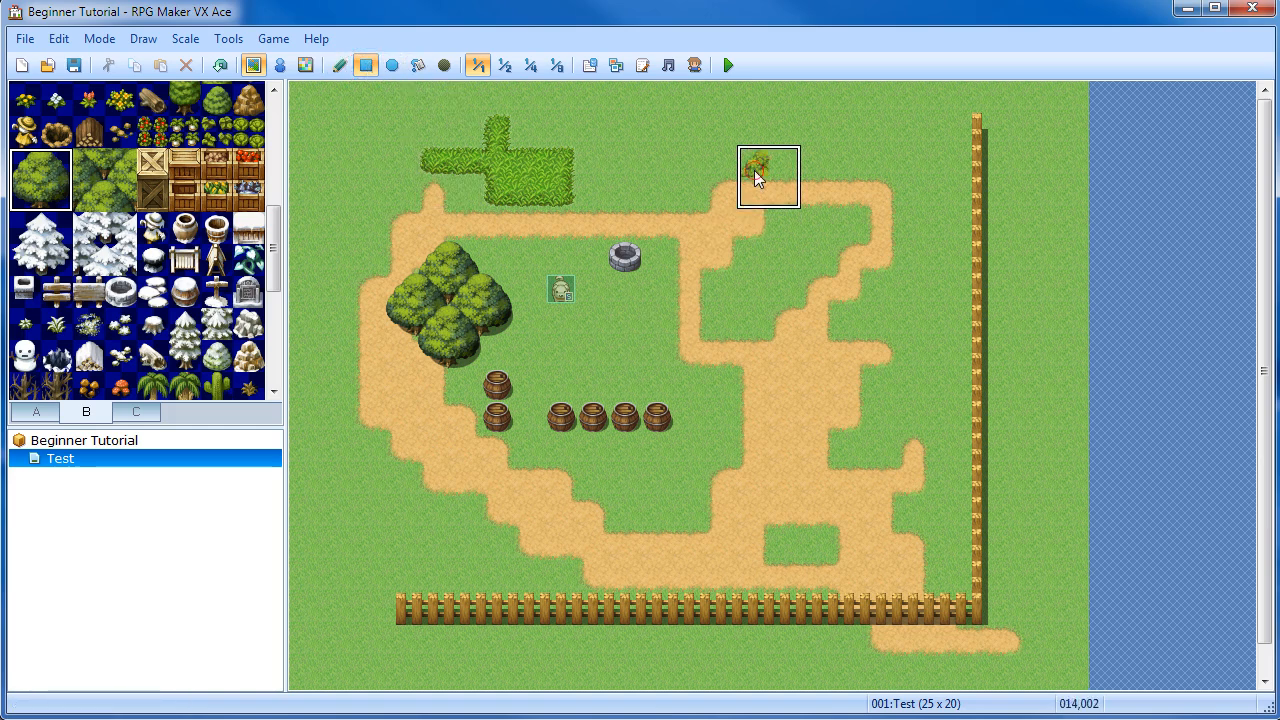
pyautogui.click(754, 170)
pyautogui.moveTo(783, 199); pyautogui.dragTo(926, 377)
pyautogui.click(221, 65)
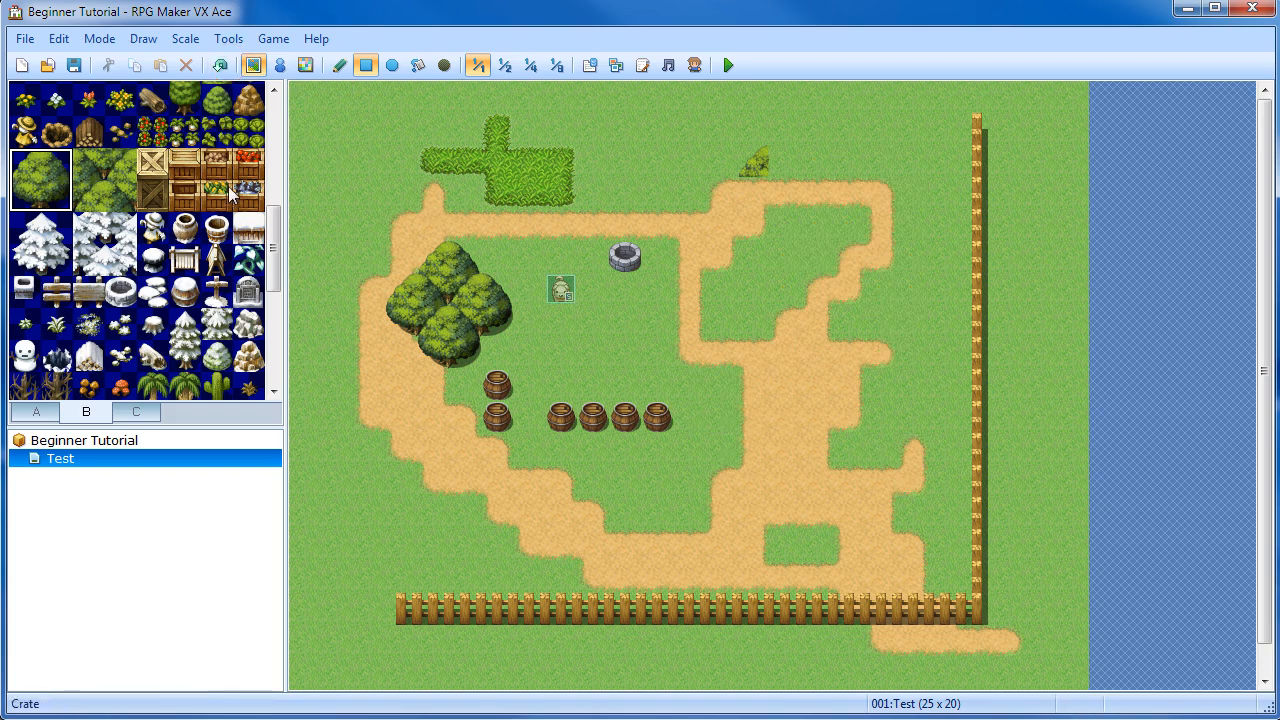
# Open the database and examine the passage settings of the Exterior tileset's B and C tiles
pyautogui.click(589, 65)
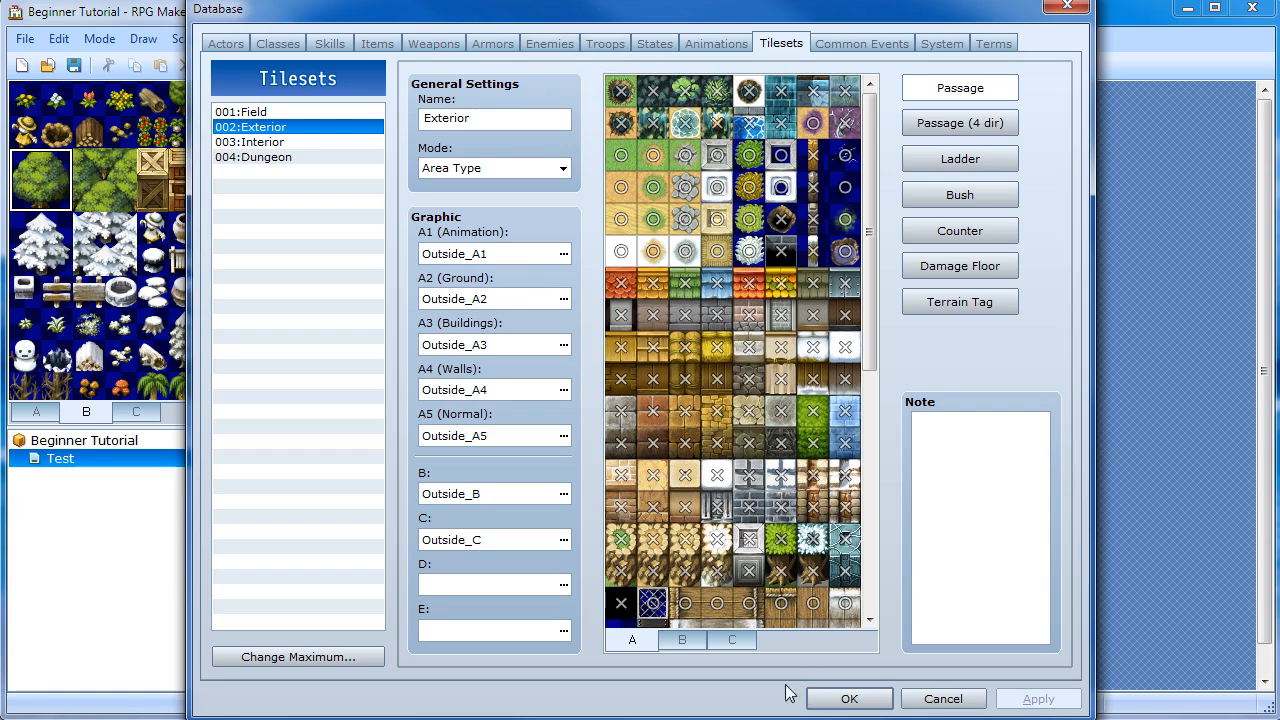
pyautogui.click(688, 641)
pyautogui.moveTo(871, 297); pyautogui.dragTo(870, 481)
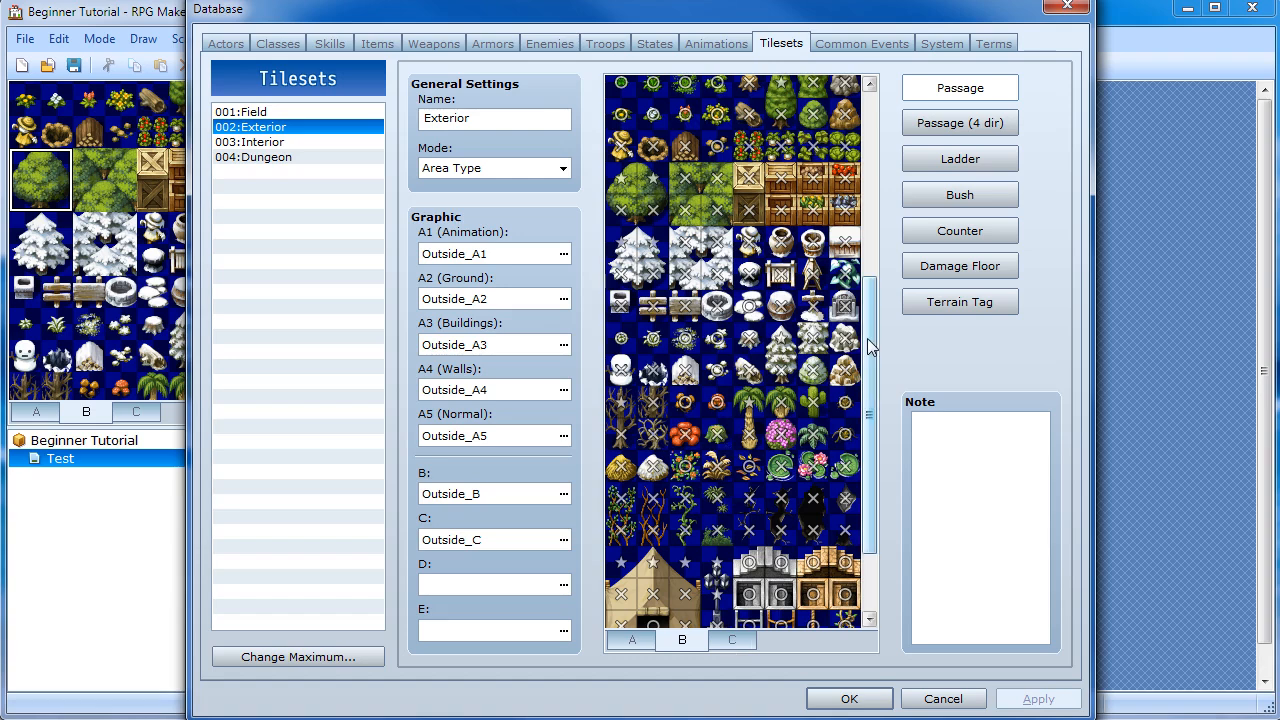
pyautogui.moveTo(869, 350); pyautogui.dragTo(868, 228)
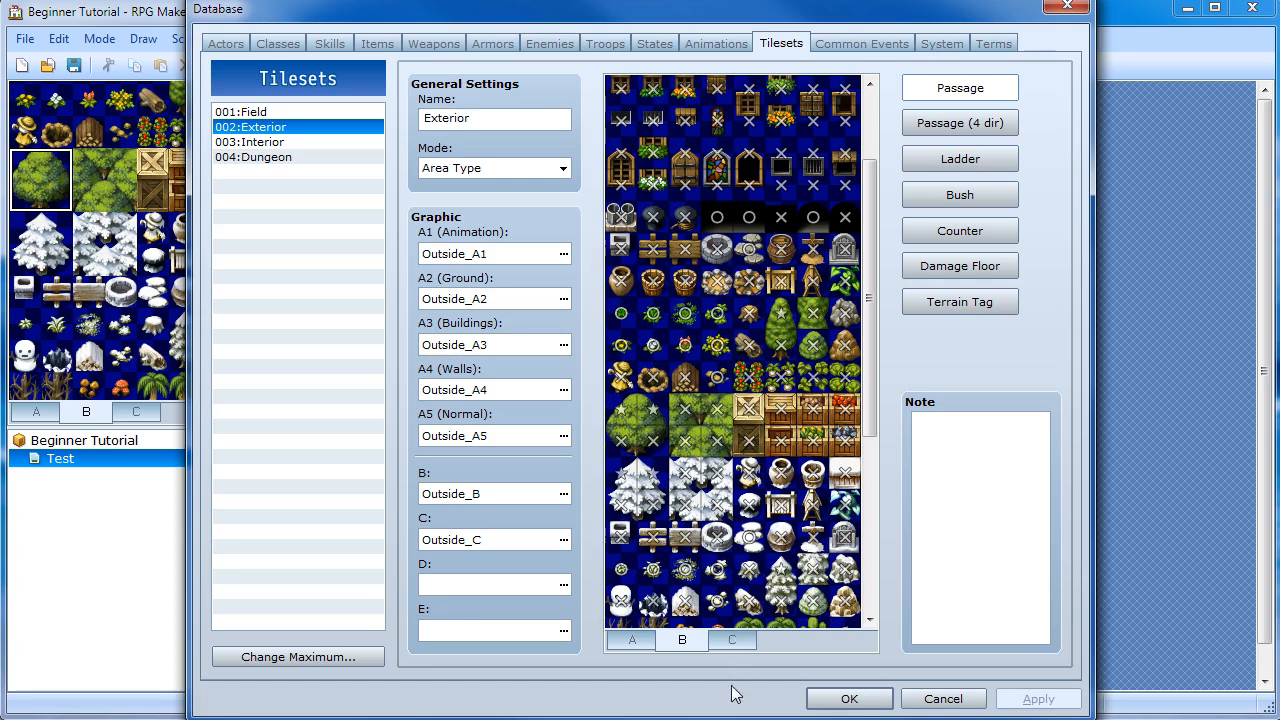
pyautogui.click(732, 640)
pyautogui.moveTo(867, 247); pyautogui.dragTo(881, 131)
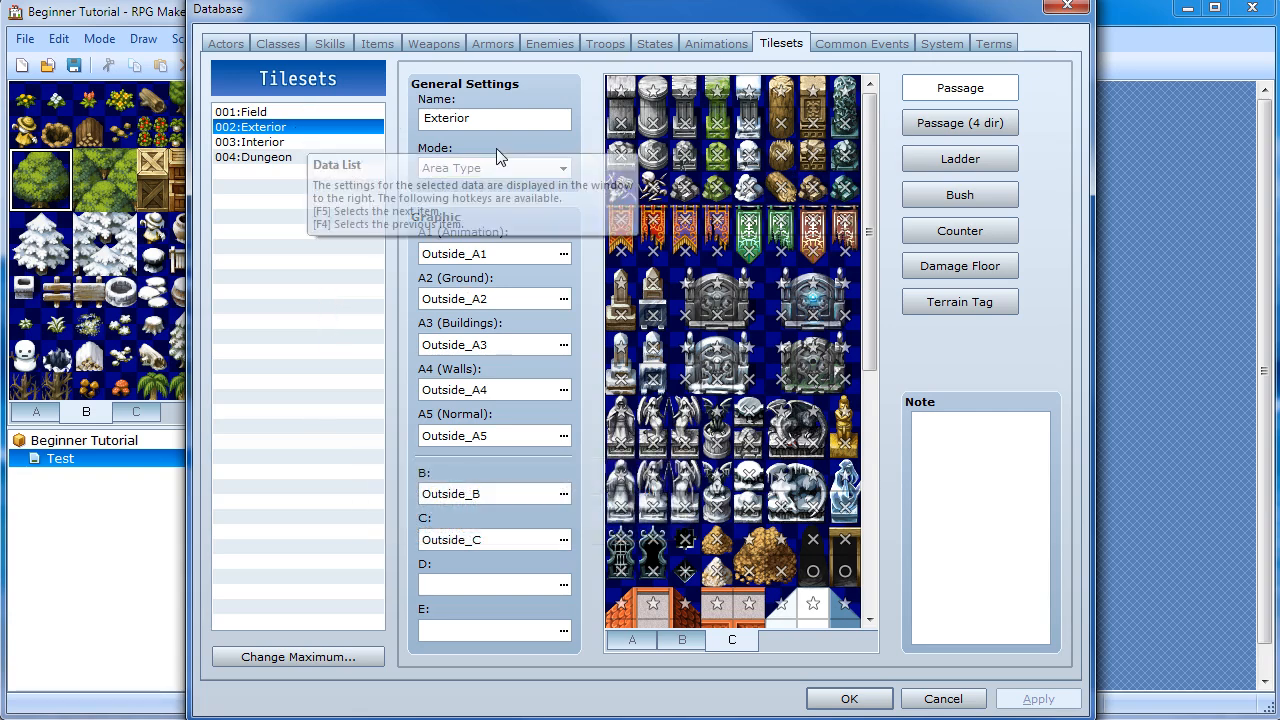
# Look over the Common Events section and the System section's initial party, including its actor selection dialog, without adding an actor
pyautogui.click(840, 45)
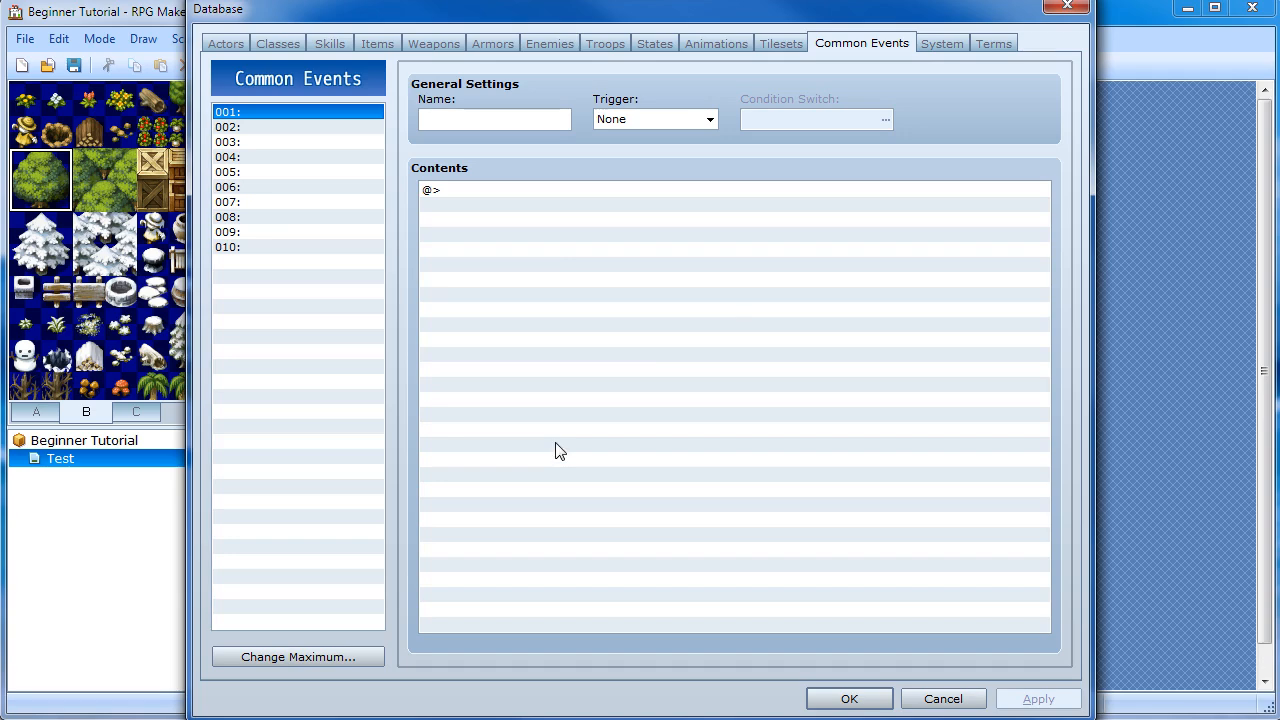
pyautogui.click(943, 44)
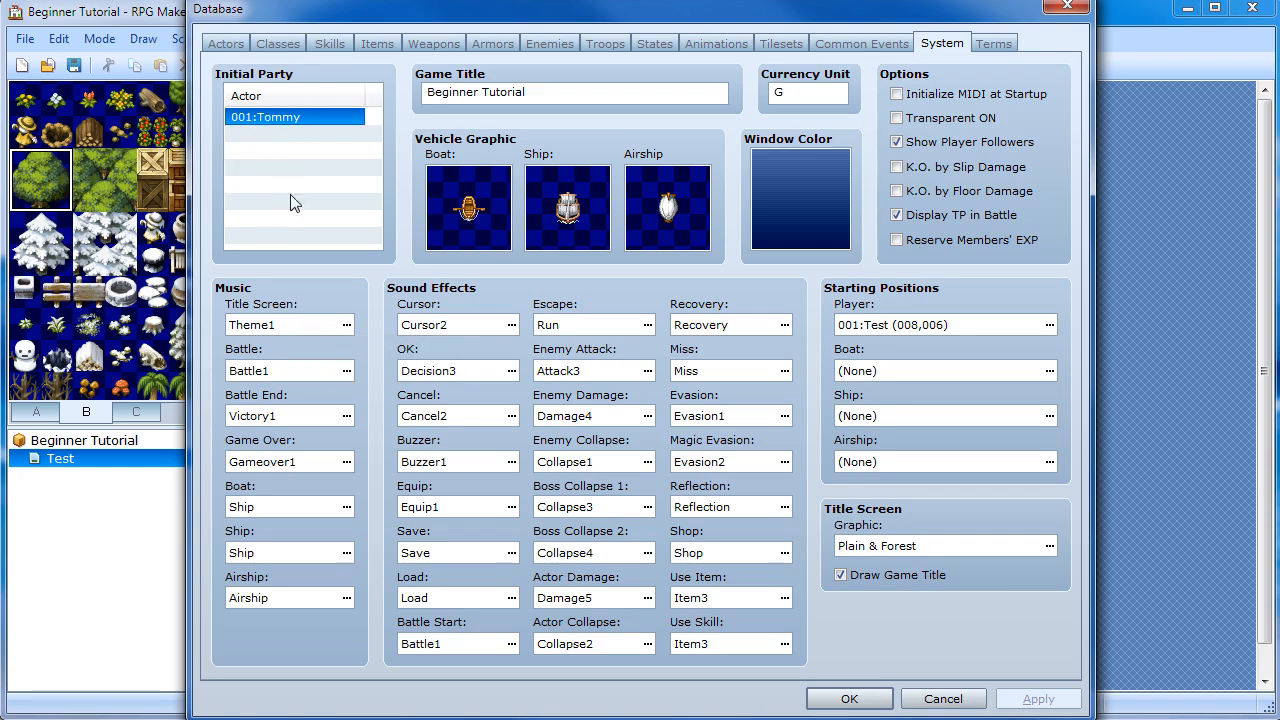
pyautogui.rightClick(304, 124)
pyautogui.click(312, 133)
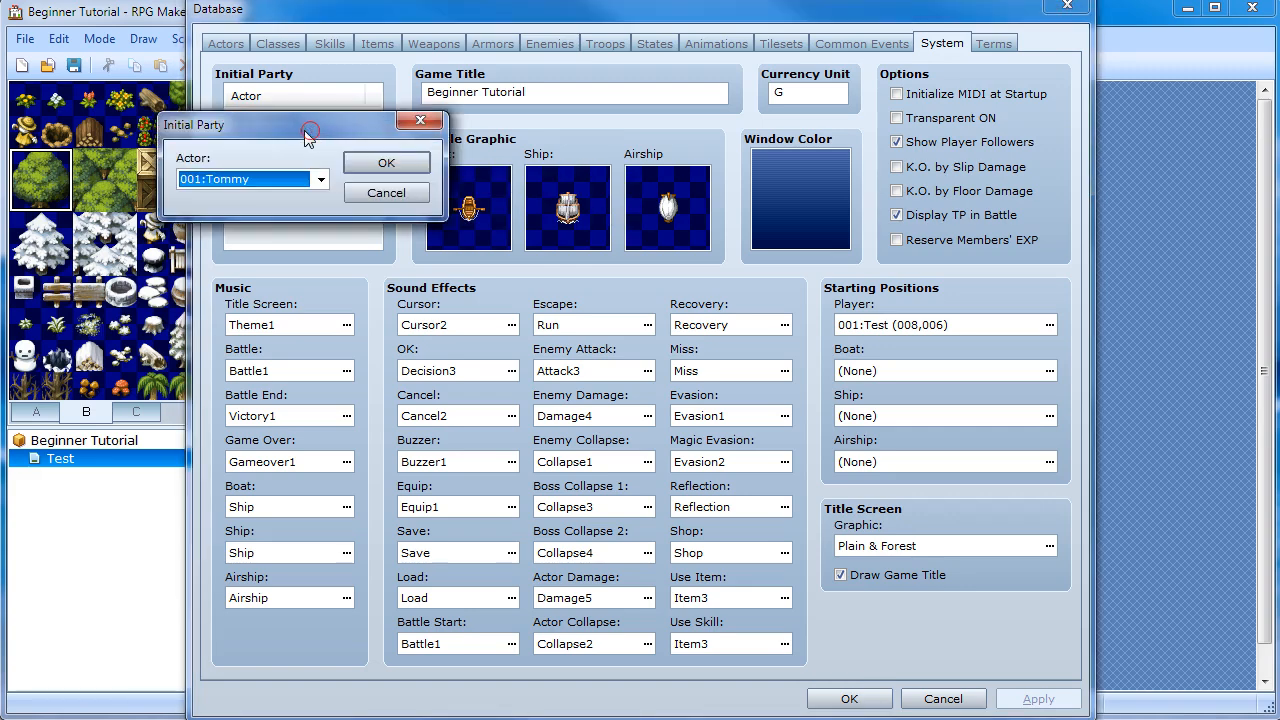
pyautogui.click(361, 191)
pyautogui.rightClick(285, 134)
pyautogui.click(258, 188)
# Review the game title and the window color tone settings, cancelling the color dialog
pyautogui.click(525, 93)
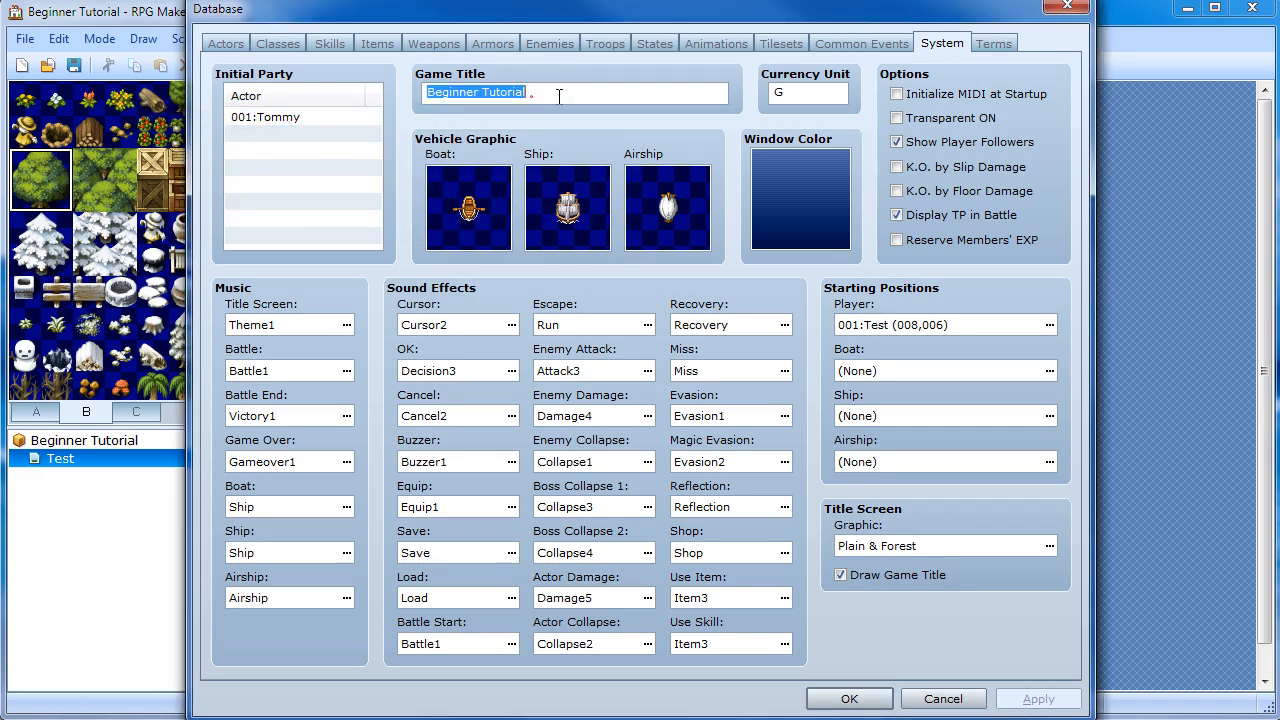
pyautogui.doubleClick(835, 197)
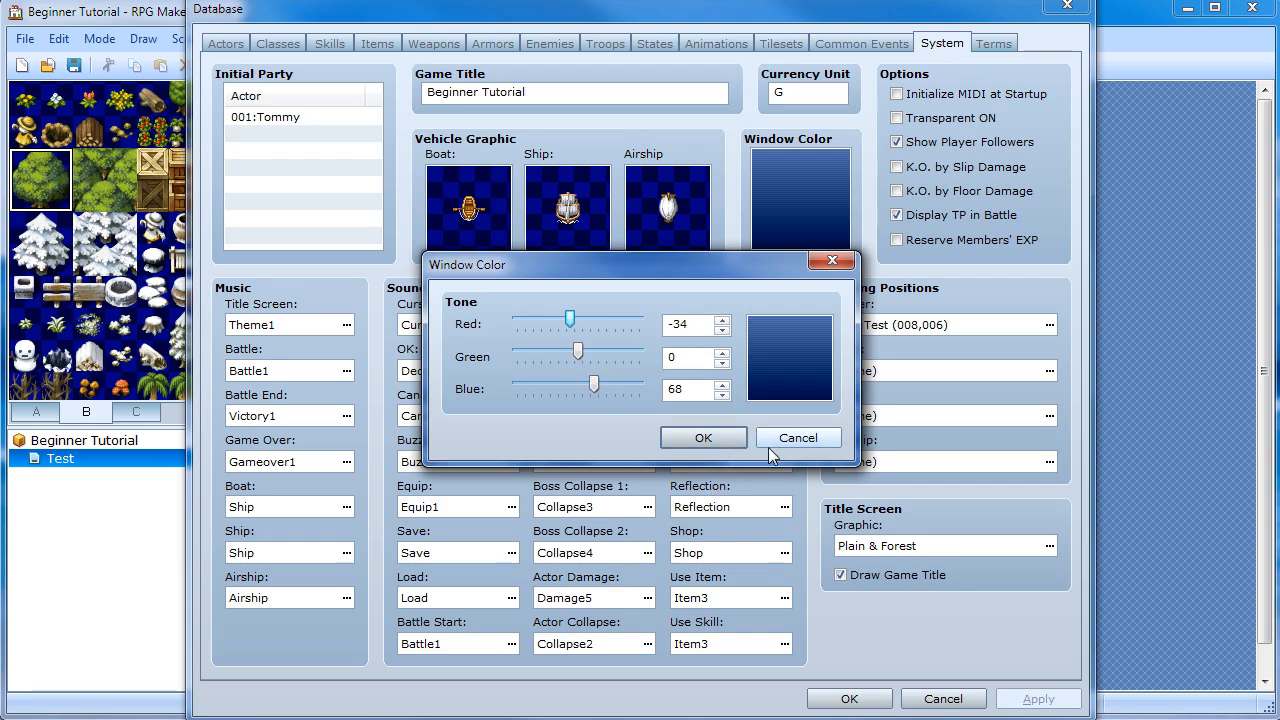
pyautogui.click(769, 445)
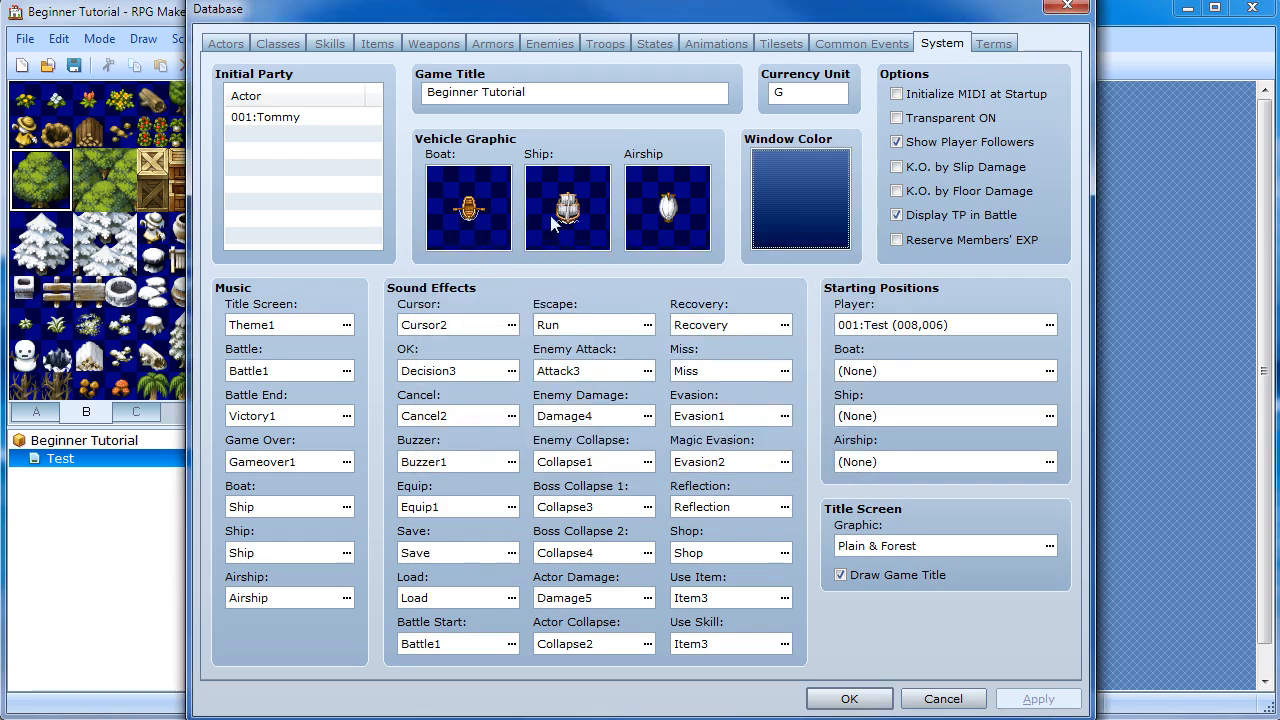
# Examine the currency unit setting in the System section of the database
pyautogui.click(1012, 44)
pyautogui.click(945, 44)
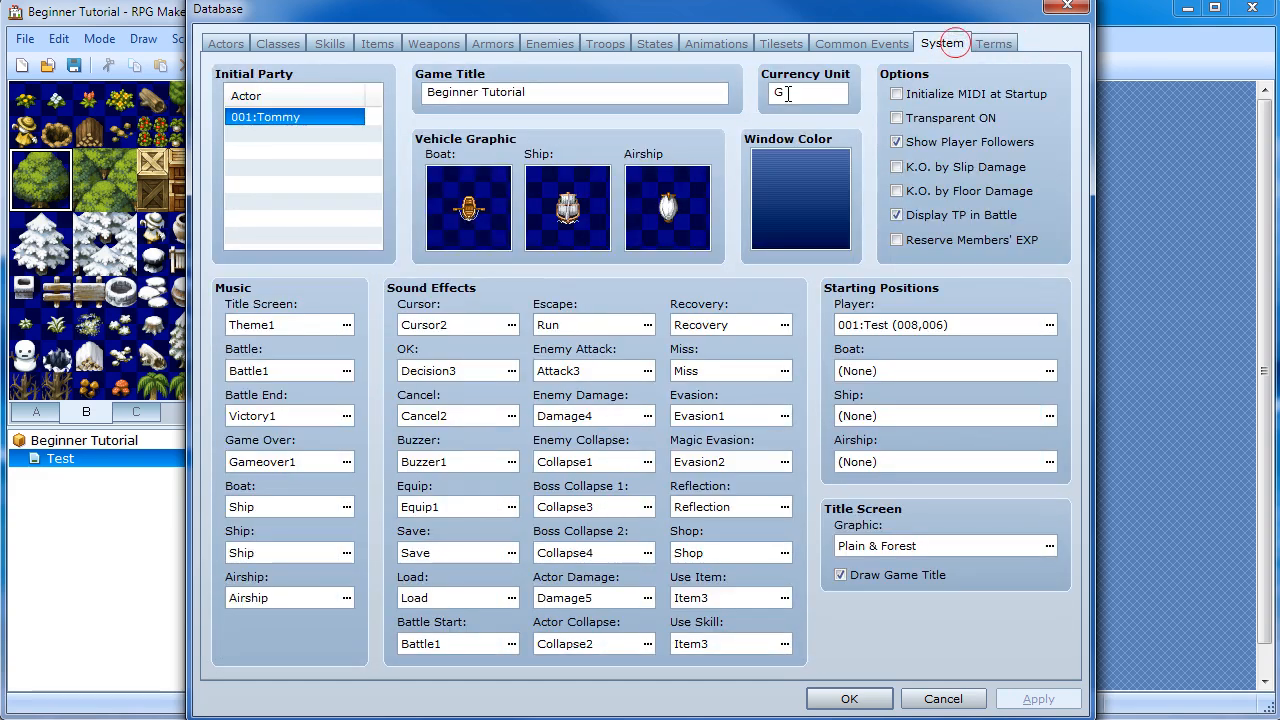
pyautogui.doubleClick(783, 92)
pyautogui.moveTo(821, 92); pyautogui.dragTo(756, 89)
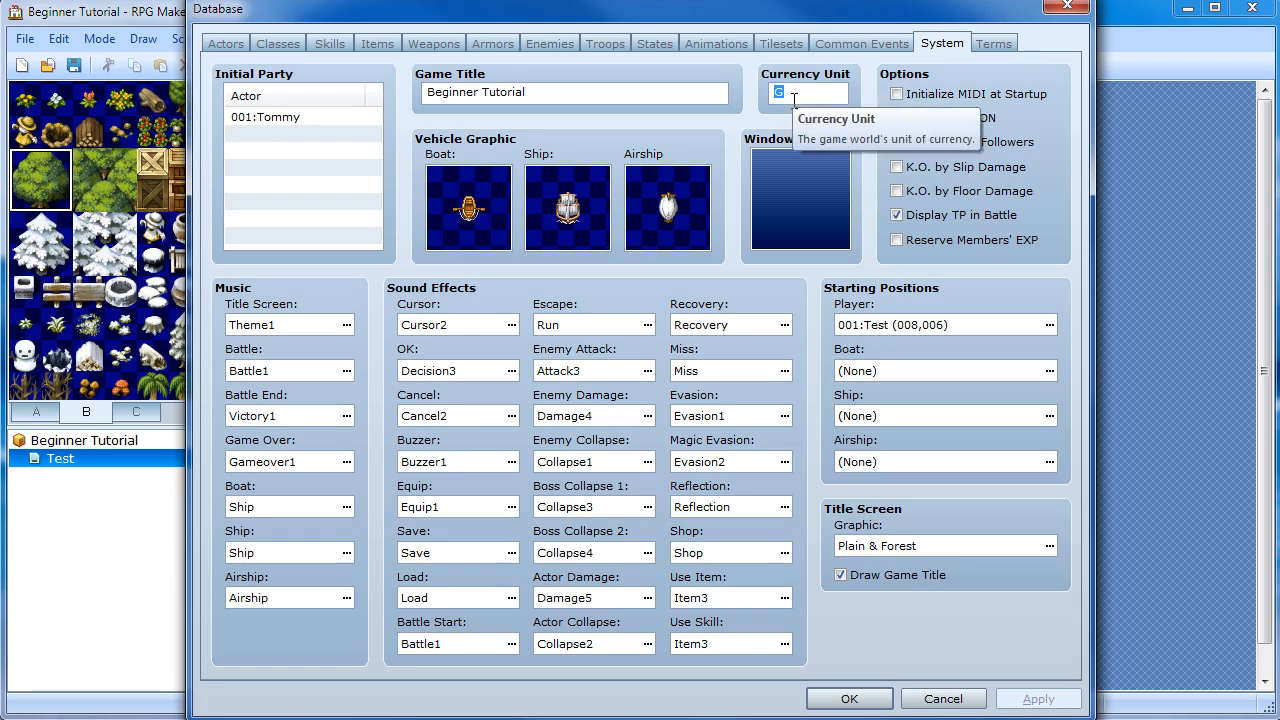
pyautogui.click(794, 99)
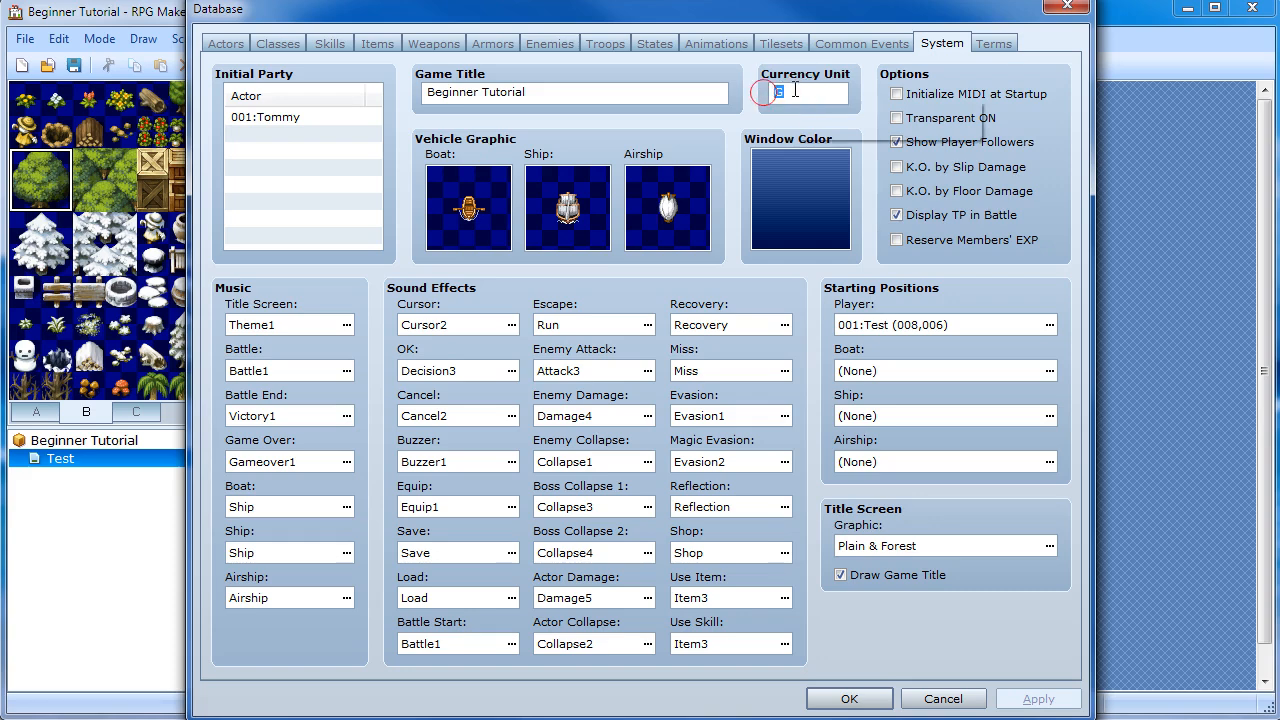
pyautogui.moveTo(755, 90); pyautogui.dragTo(821, 92)
pyautogui.click(821, 92)
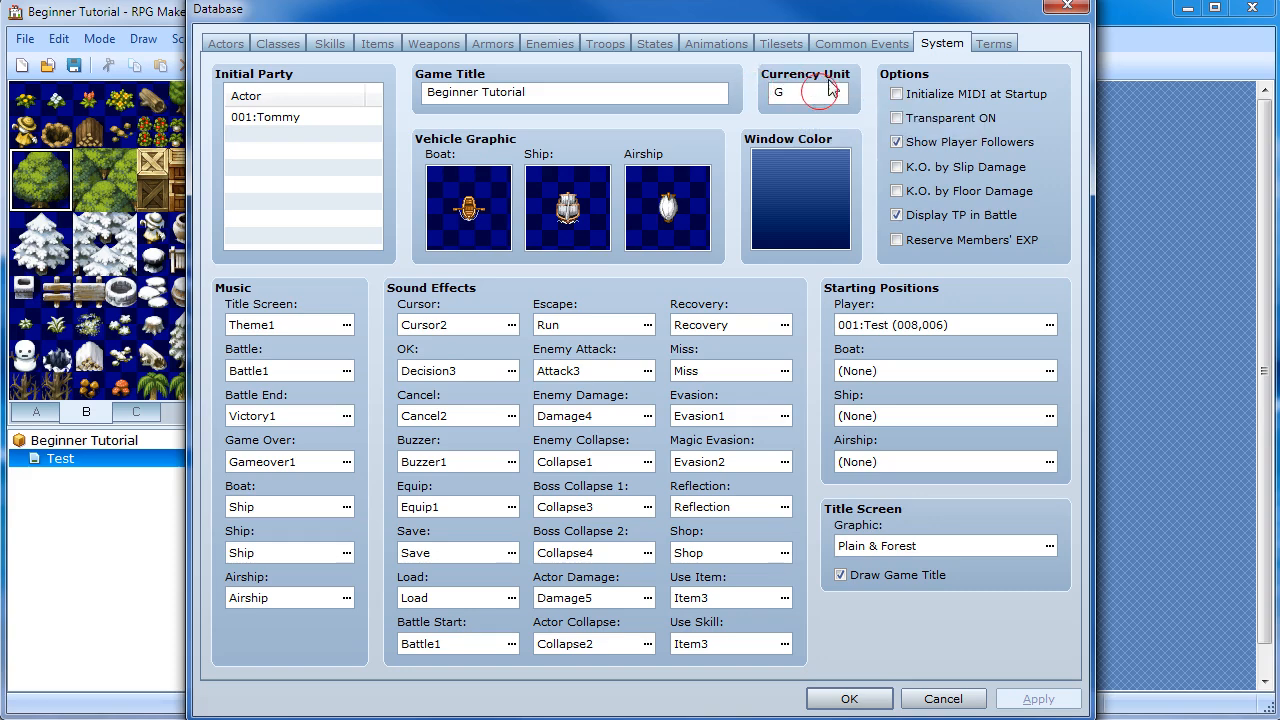
# Examine the Terms section's command names, including the wording for weapons, armors, key items, change, optimize, clear and new game
pyautogui.click(999, 43)
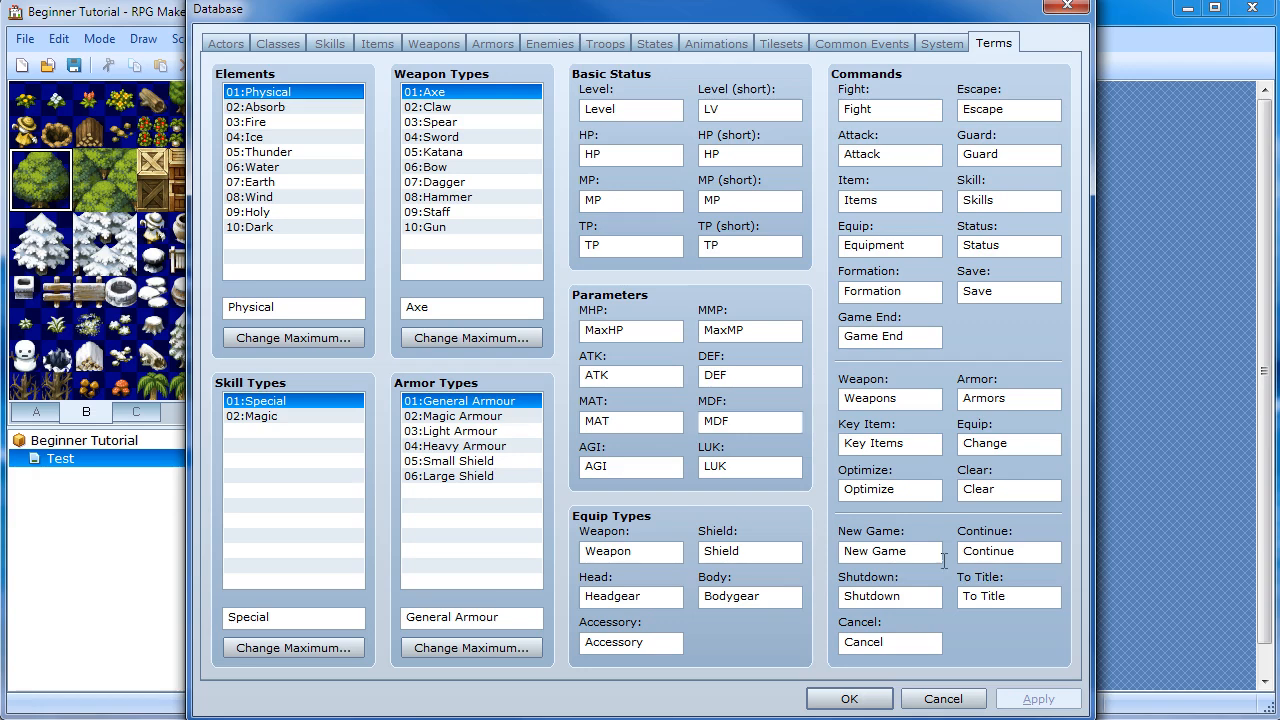
pyautogui.doubleClick(986, 399)
pyautogui.click(986, 399)
pyautogui.click(870, 398)
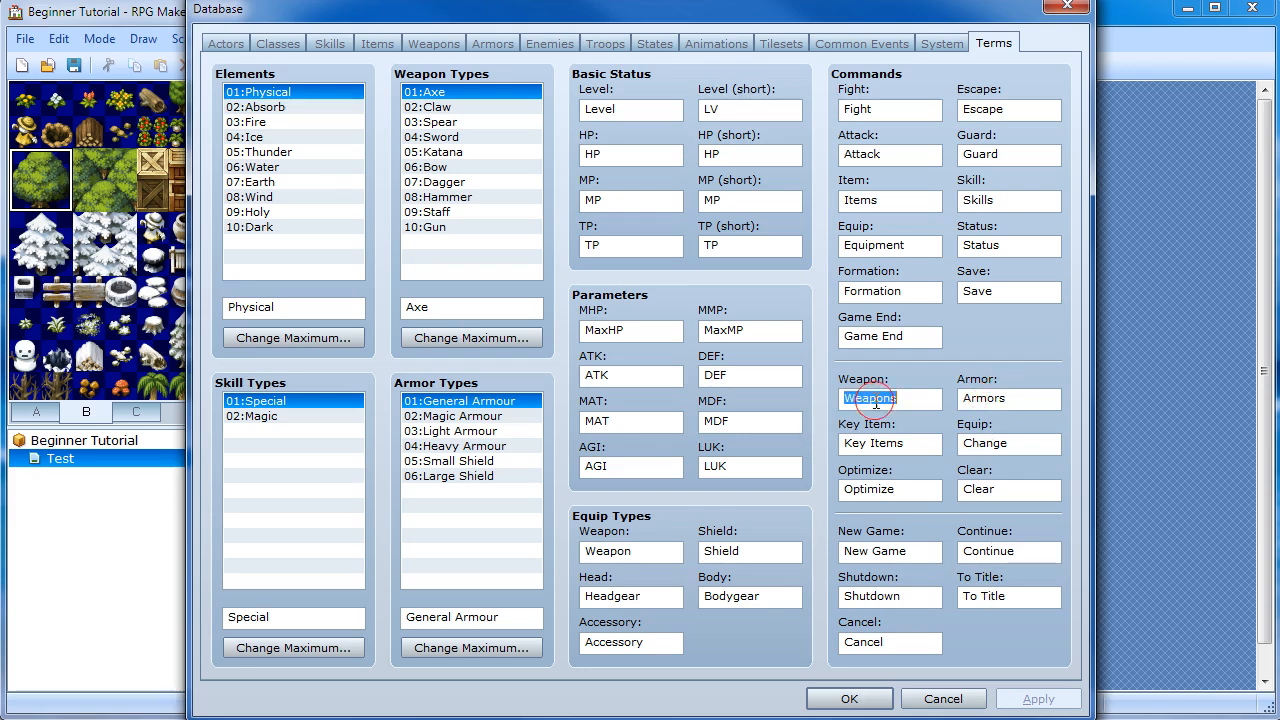
pyautogui.doubleClick(880, 443)
pyautogui.doubleClick(990, 443)
pyautogui.doubleClick(992, 489)
pyautogui.doubleClick(913, 488)
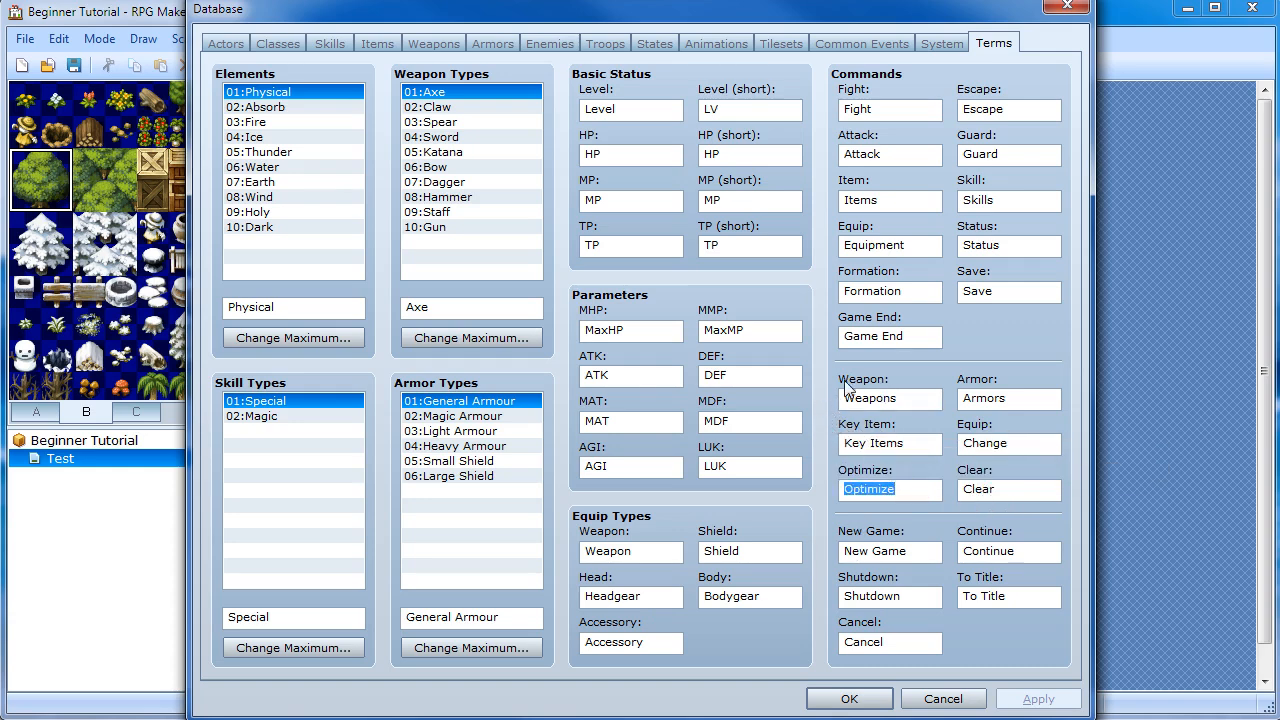
pyautogui.click(900, 443)
pyautogui.moveTo(915, 445); pyautogui.dragTo(729, 440)
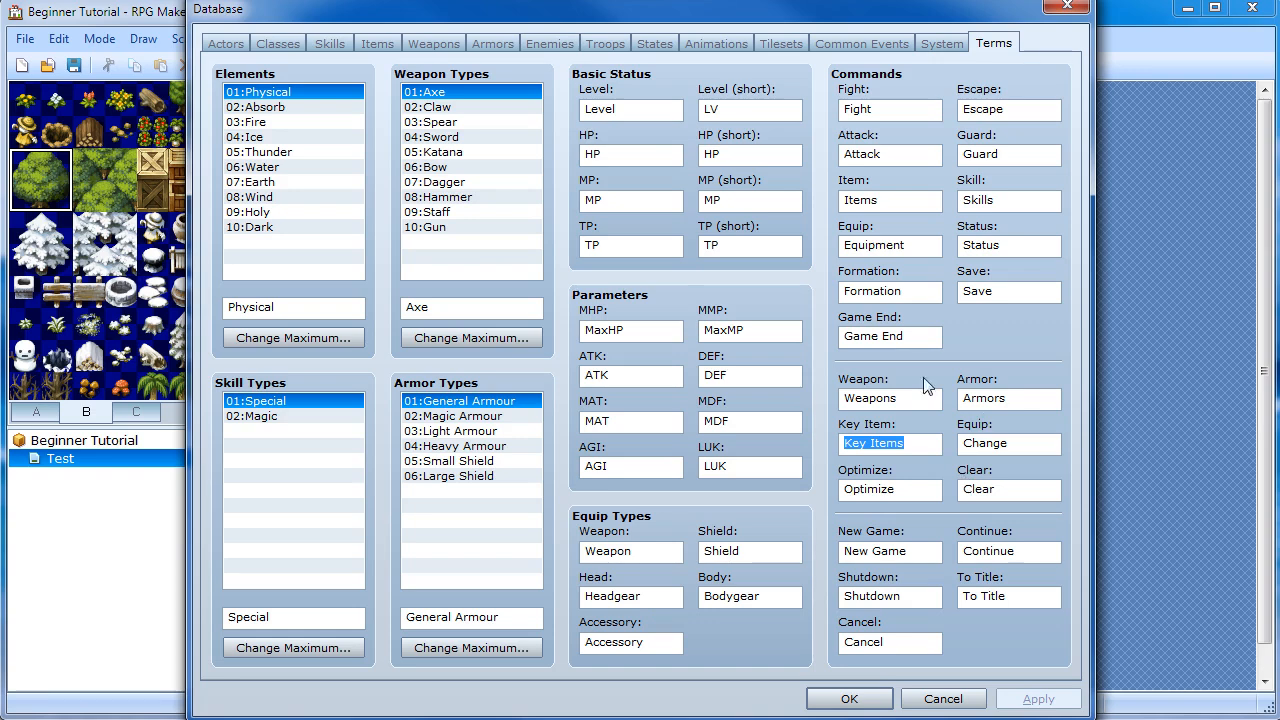
pyautogui.click(1012, 496)
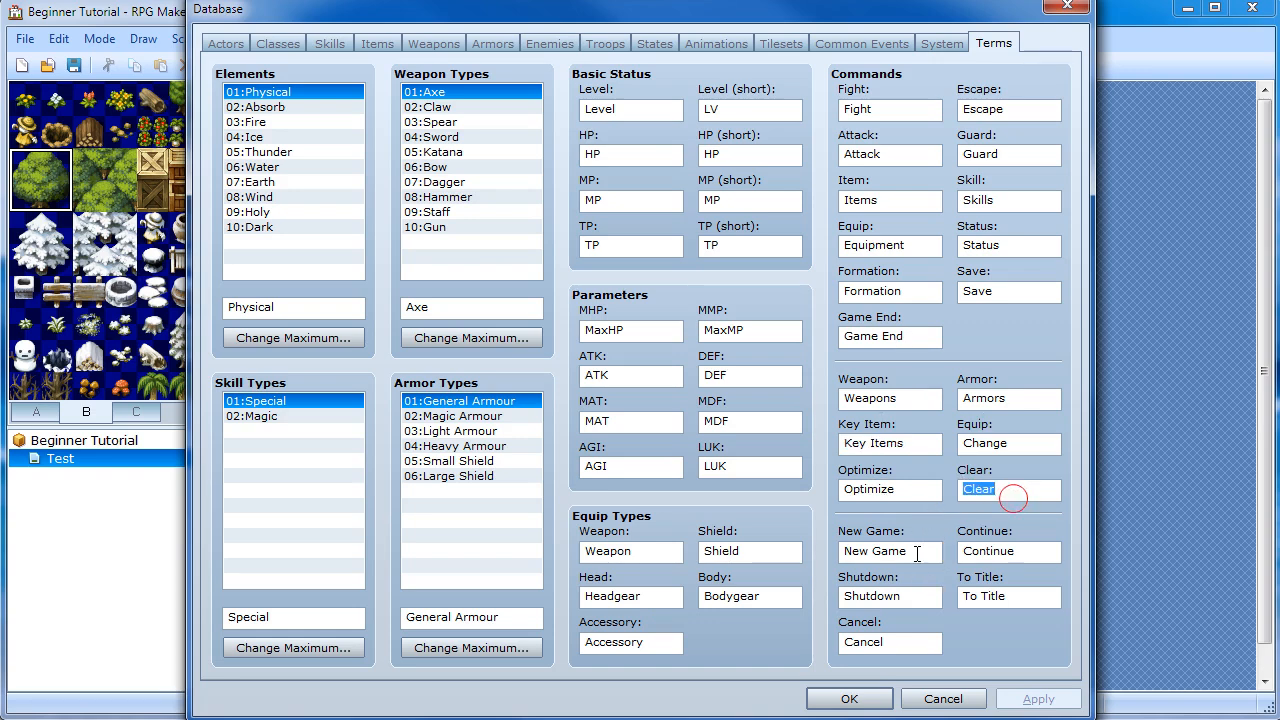
pyautogui.click(915, 551)
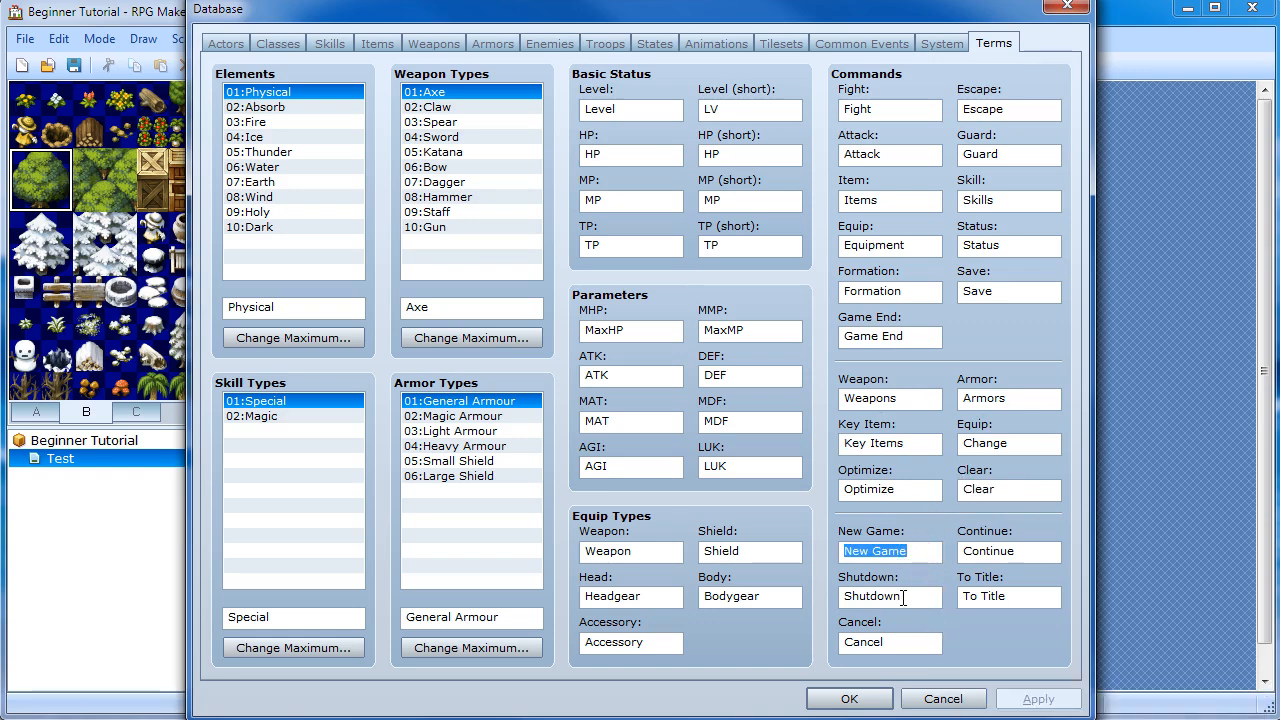
# Look through the armor types, including Magic Armour and Heavy Armour, and close the database without saving changes
pyautogui.click(485, 416)
pyautogui.click(485, 446)
pyautogui.click(482, 416)
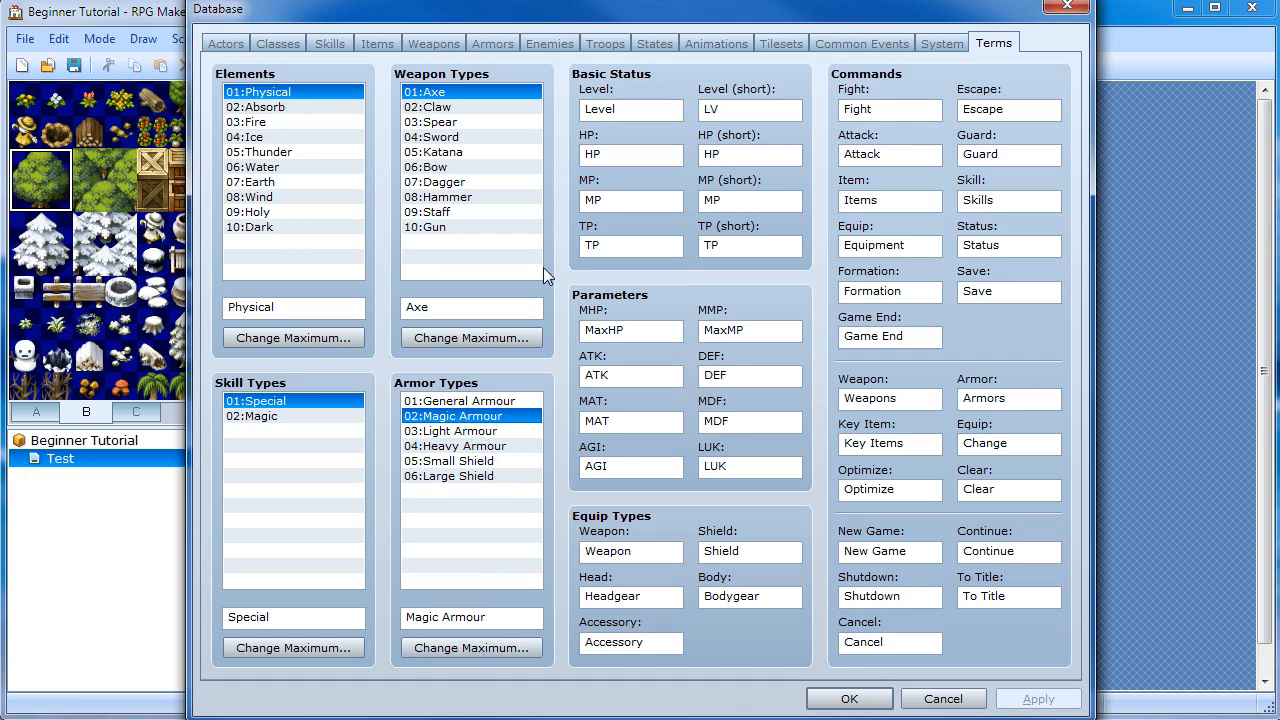
pyautogui.click(943, 698)
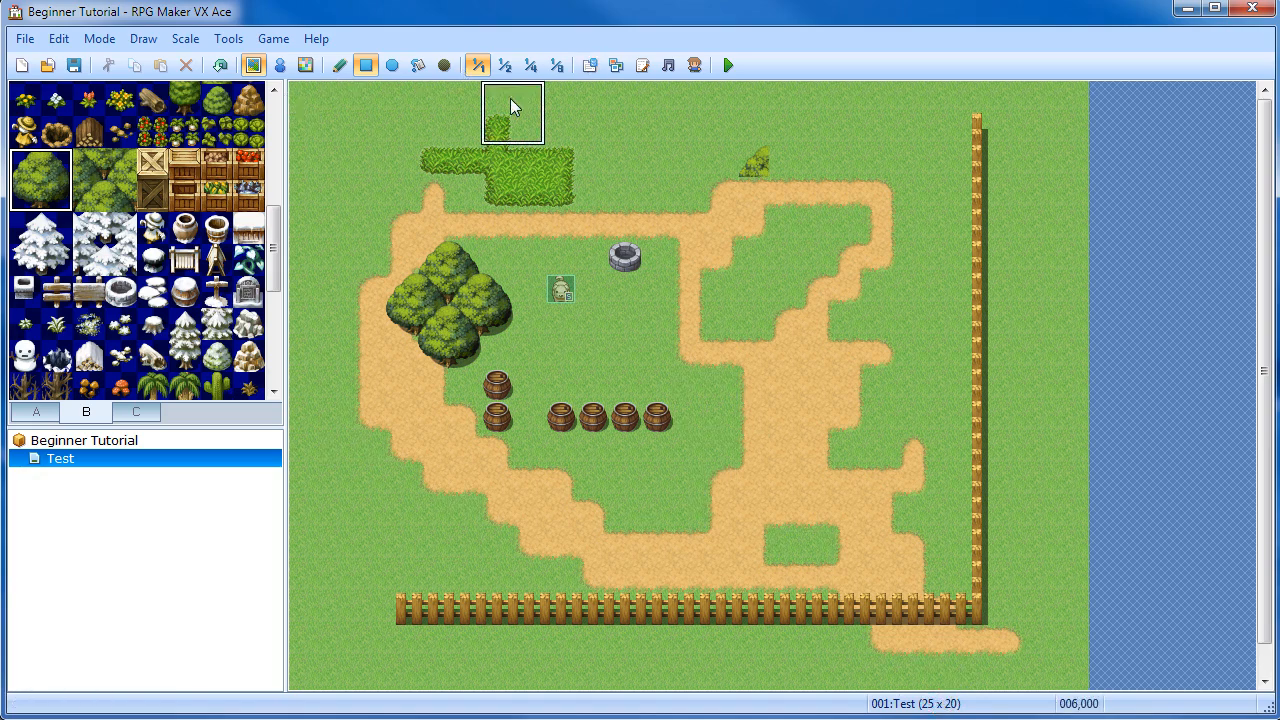
# Browse the Resource Manager's Battlers, System and Parallaxes folders, select the CloudySky2 parallax, and close the manager
pyautogui.click(614, 66)
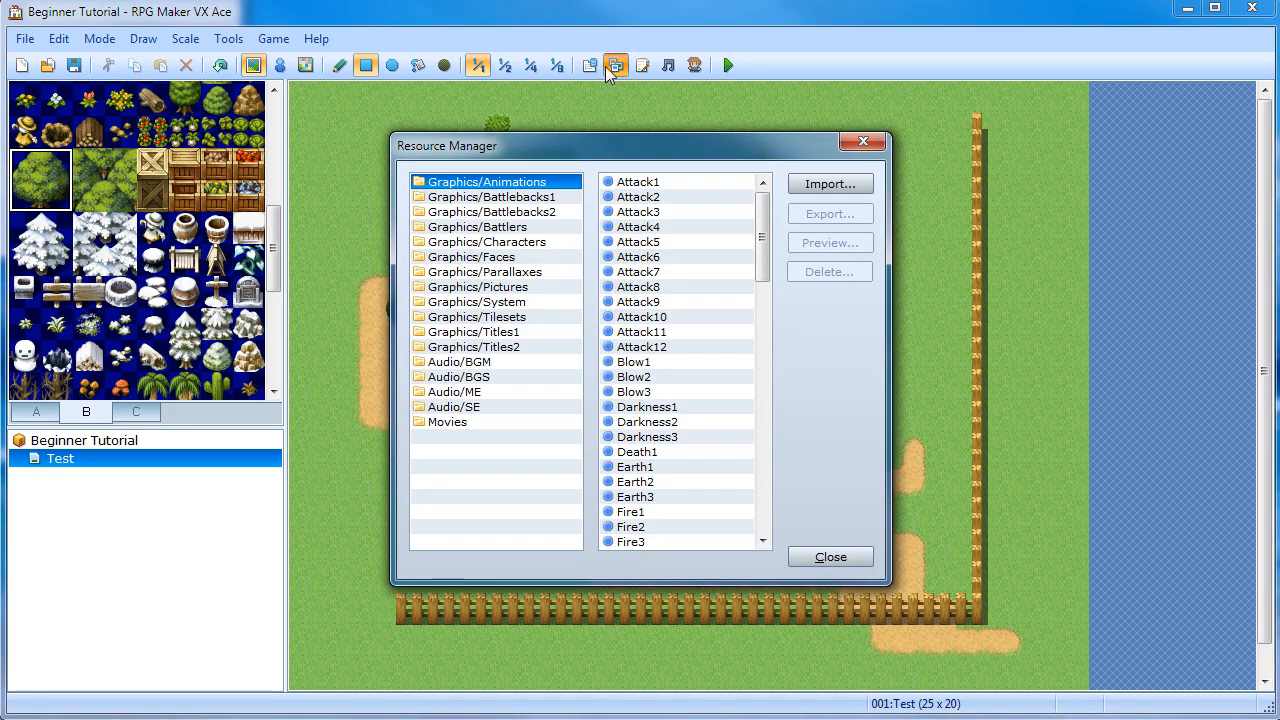
pyautogui.click(535, 228)
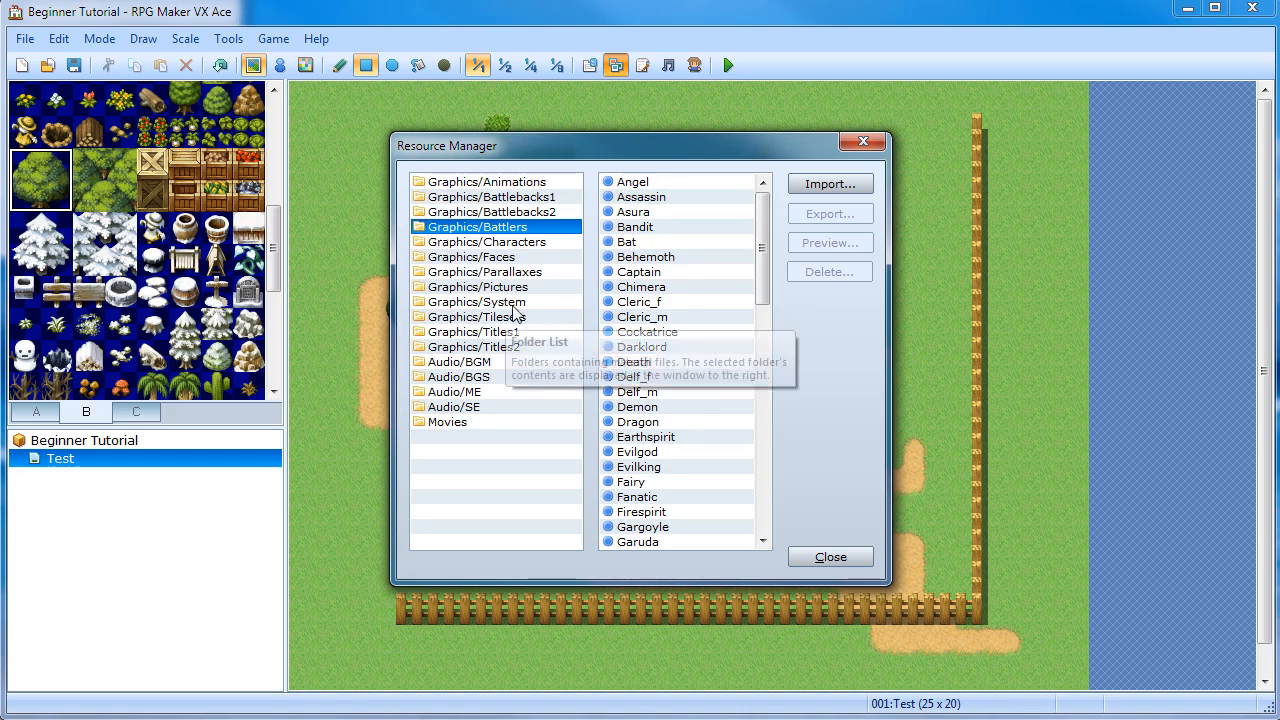
pyautogui.click(510, 302)
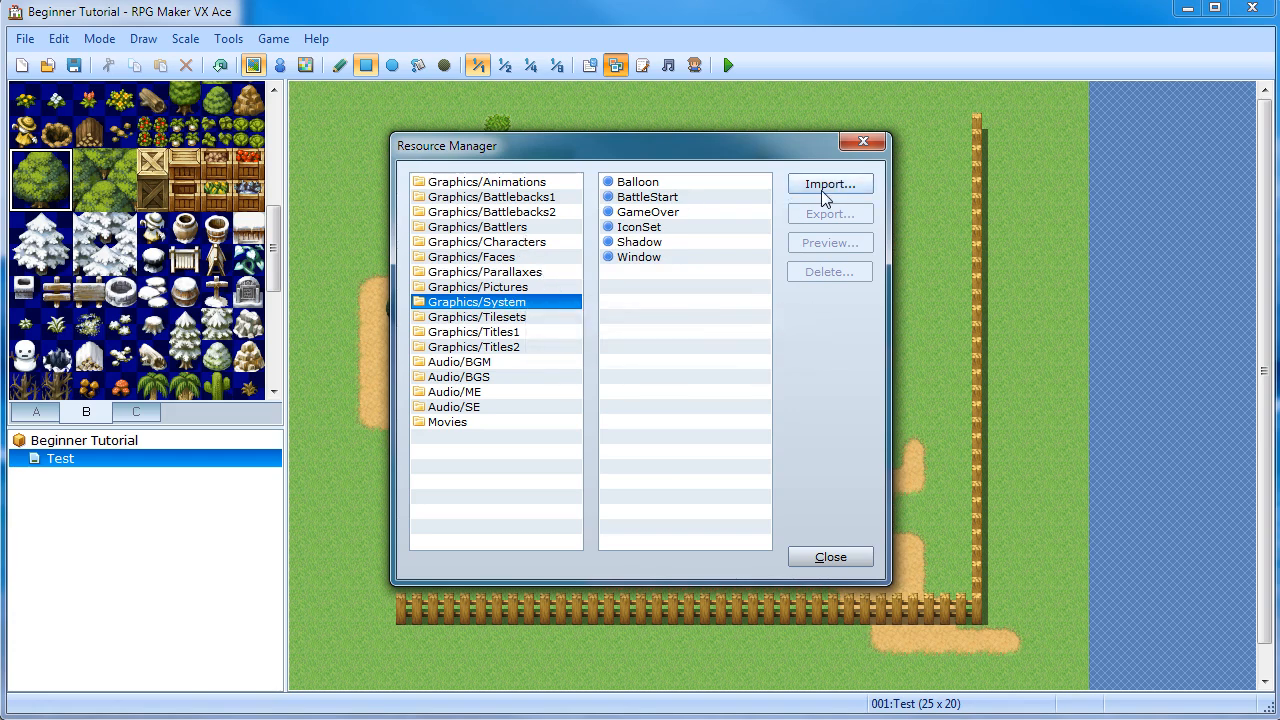
pyautogui.click(504, 274)
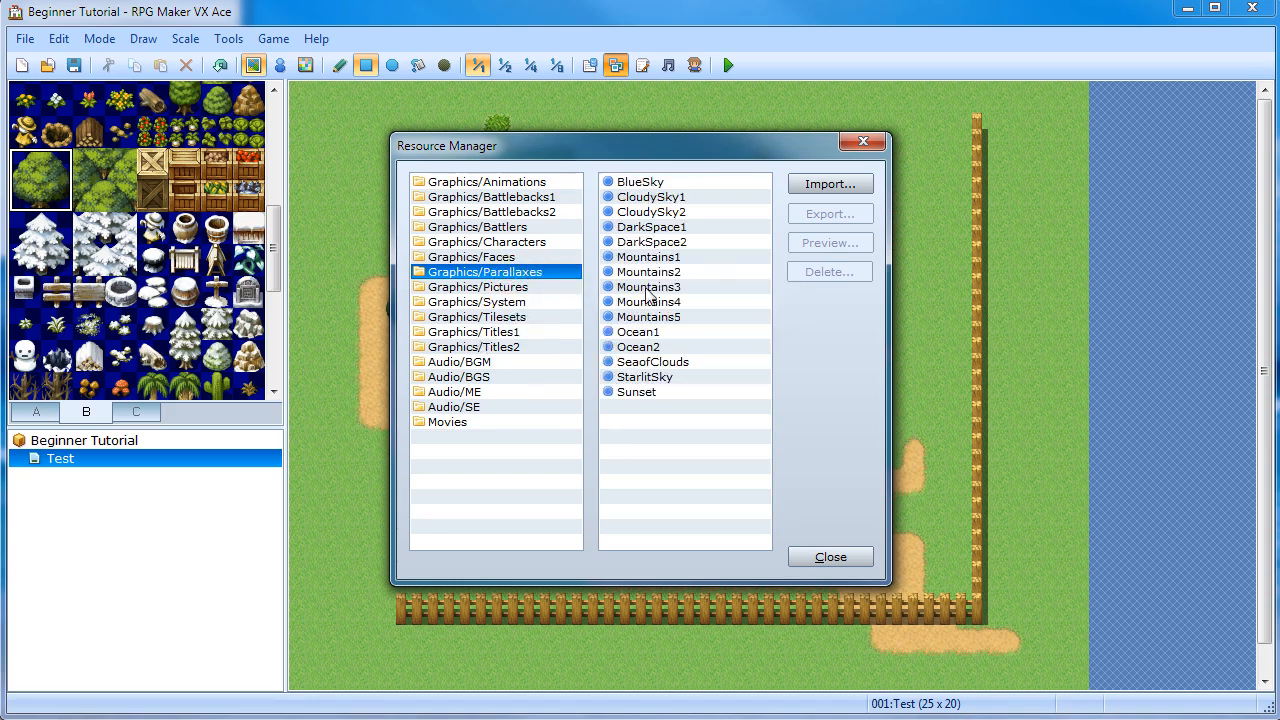
pyautogui.click(648, 213)
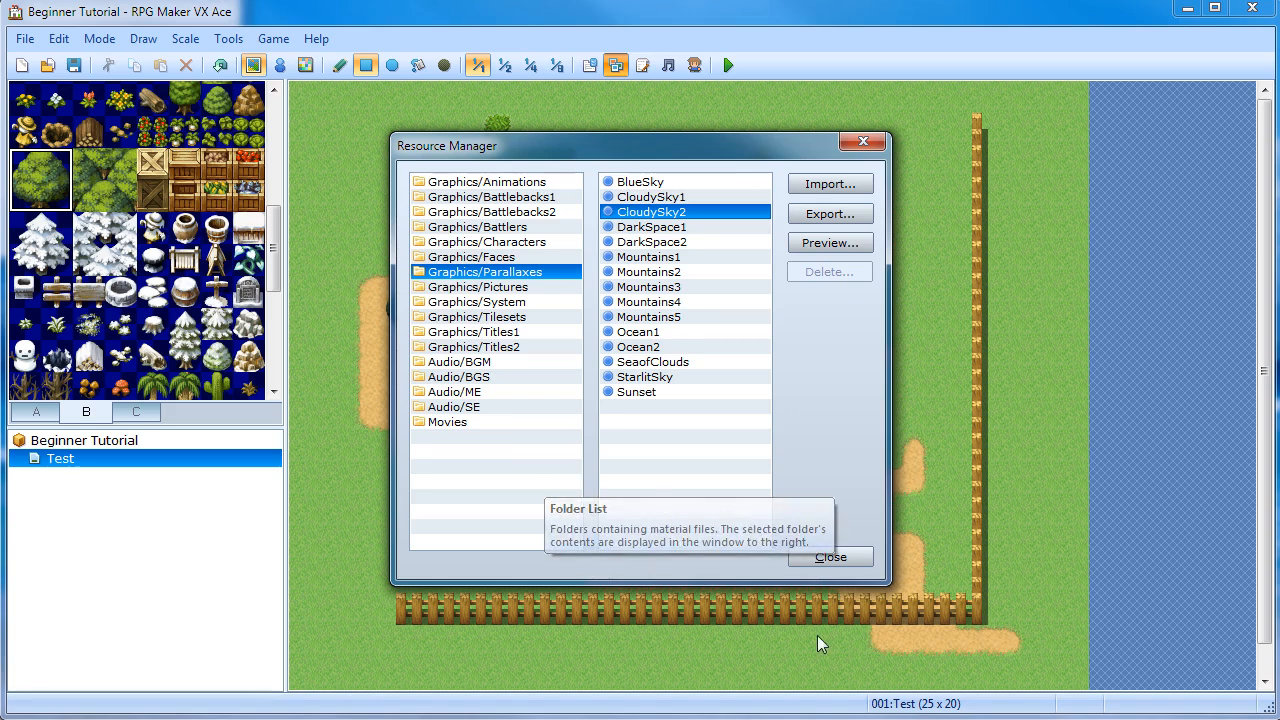
pyautogui.click(843, 561)
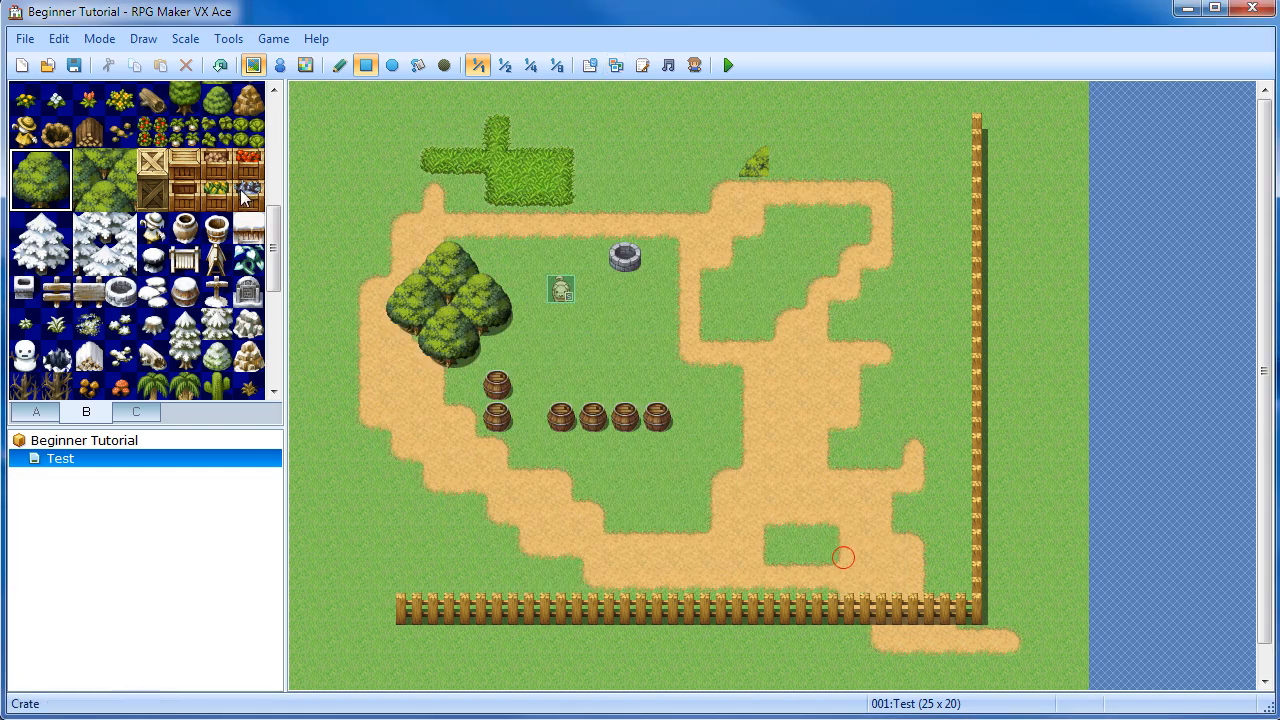
# Examine the Compress Game Data options for output folder, encrypted archive and RTP data, and close the dialog without compressing
pyautogui.click(24, 38)
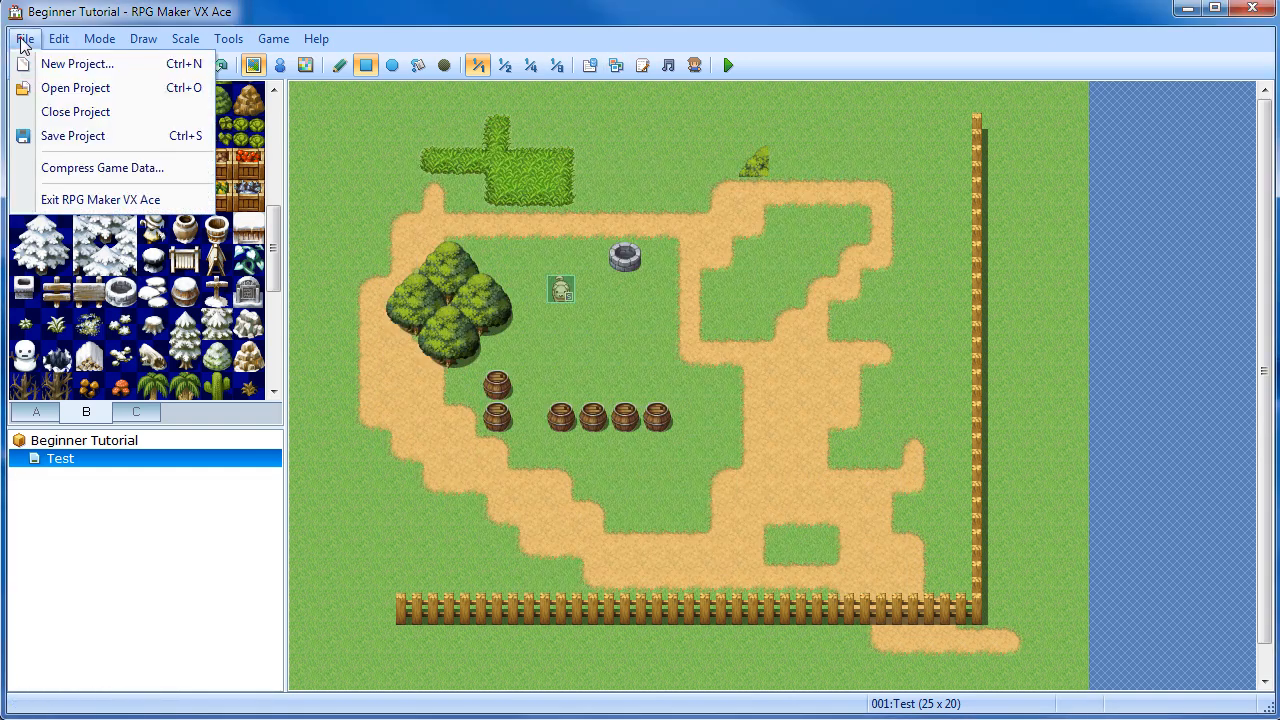
pyautogui.click(86, 172)
pyautogui.click(561, 414)
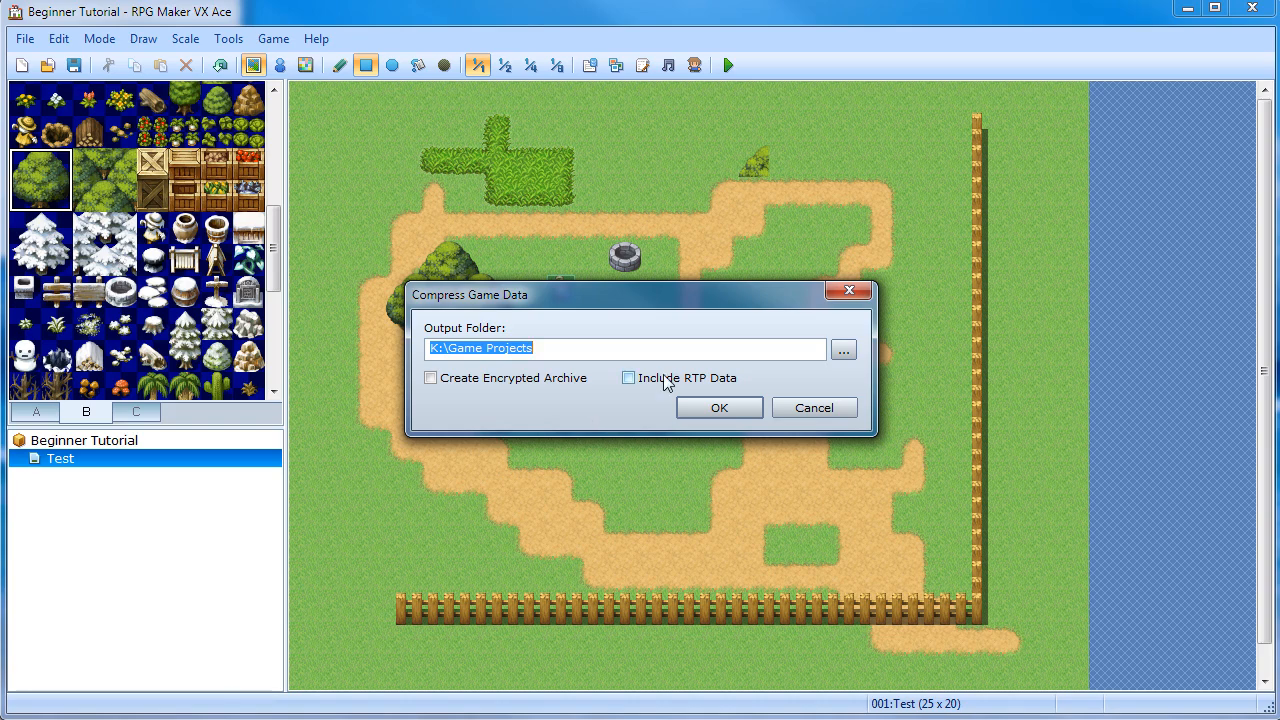
pyautogui.moveTo(666, 385)
pyautogui.click(829, 409)
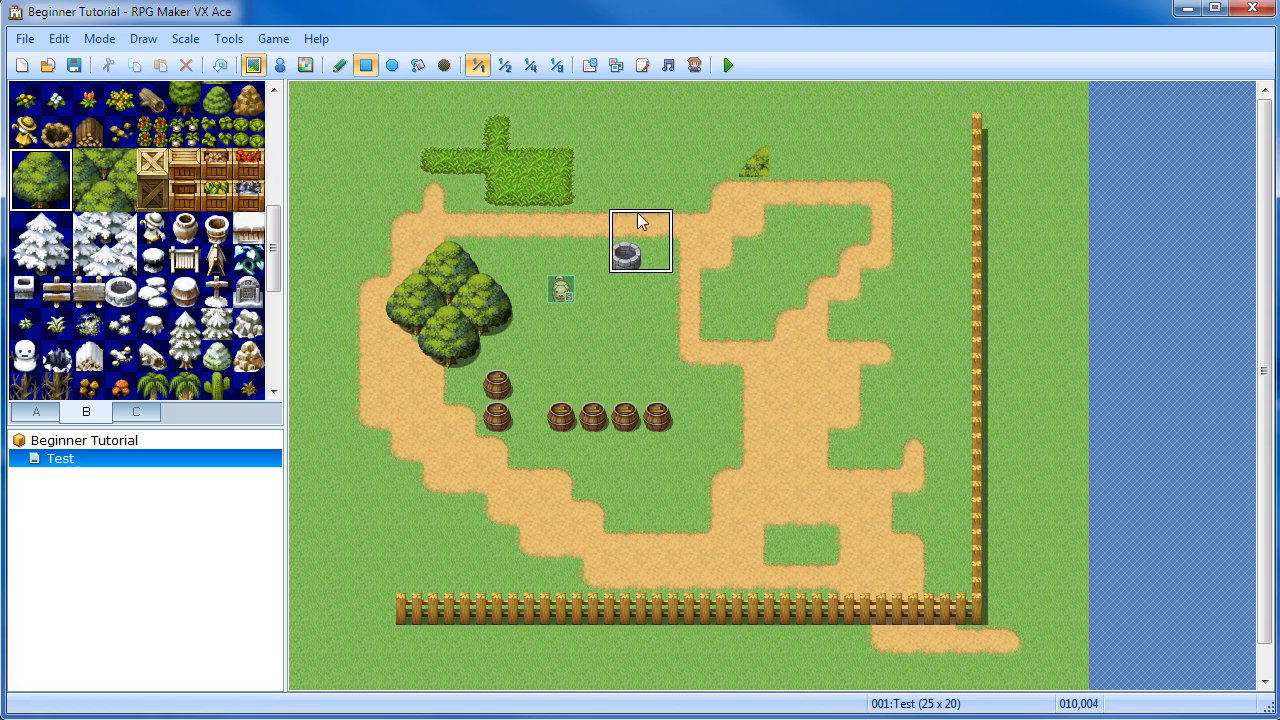
# Open the Script Editor and examine the shop screen terms Buy, Sell, Cancel and Possession in the Vocab module
pyautogui.click(642, 65)
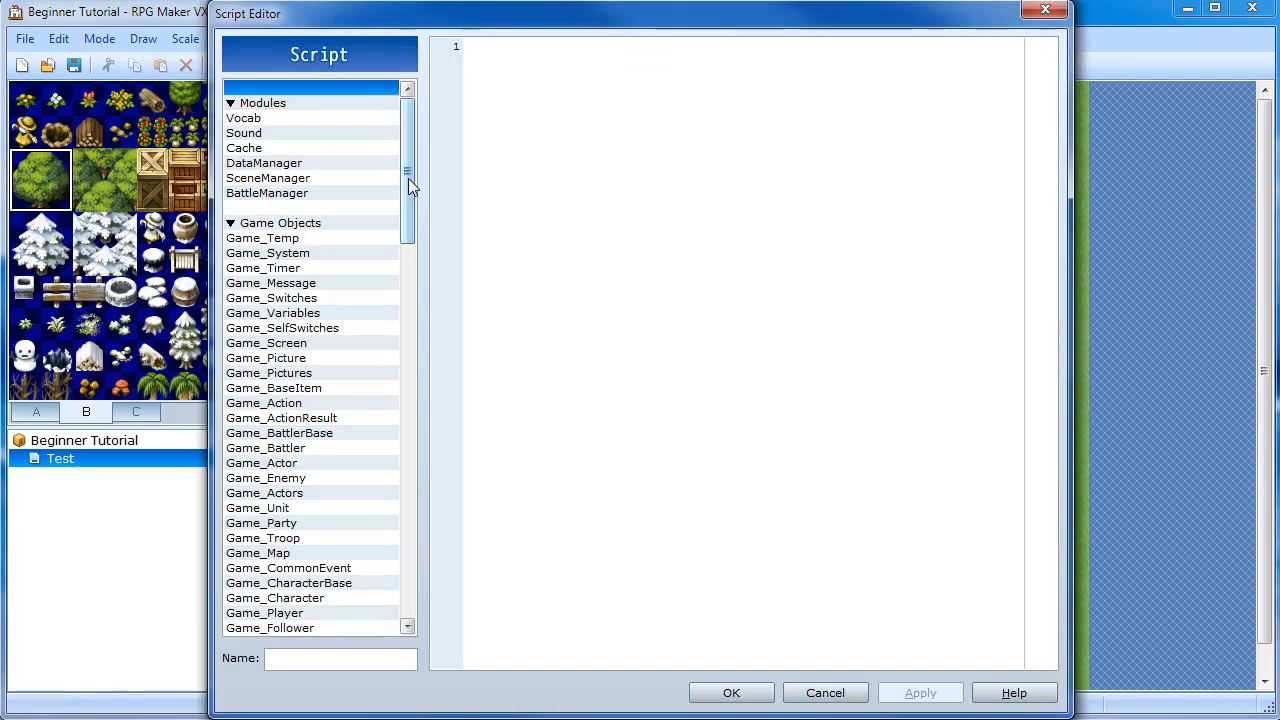
pyautogui.moveTo(363, 13); pyautogui.dragTo(555, 251)
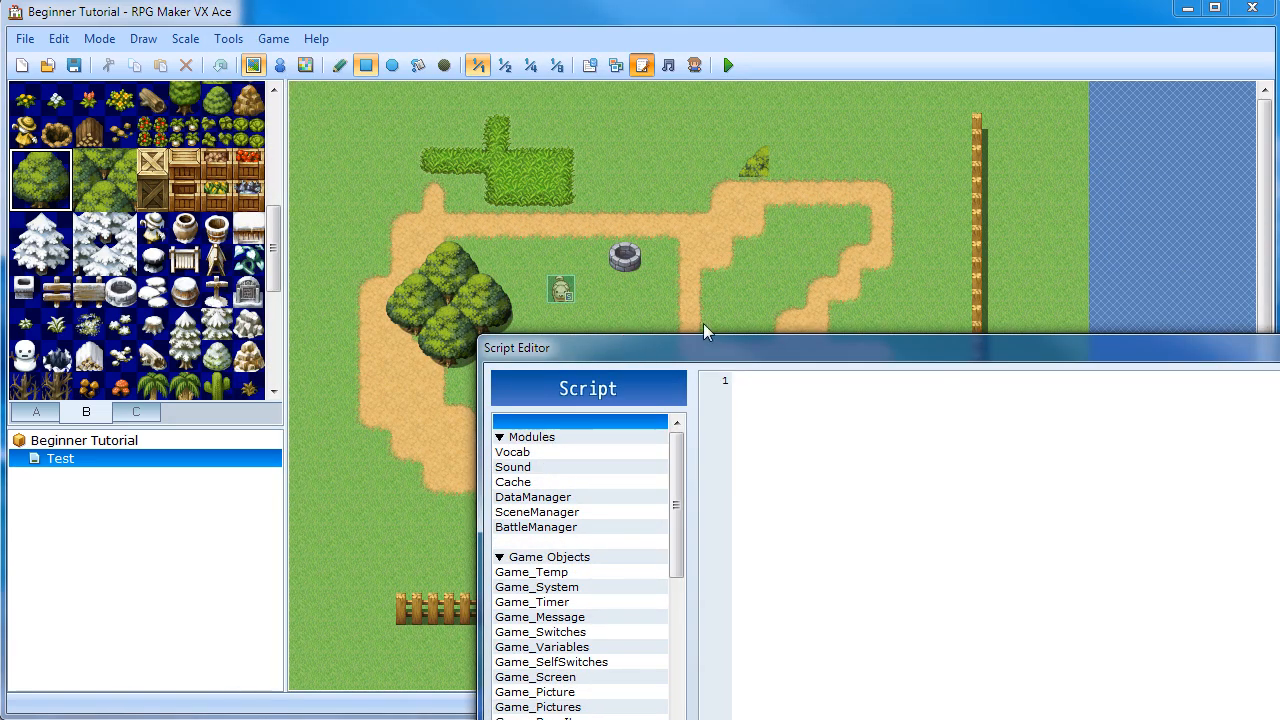
pyautogui.moveTo(706, 343); pyautogui.dragTo(527, 22)
pyautogui.click(340, 135)
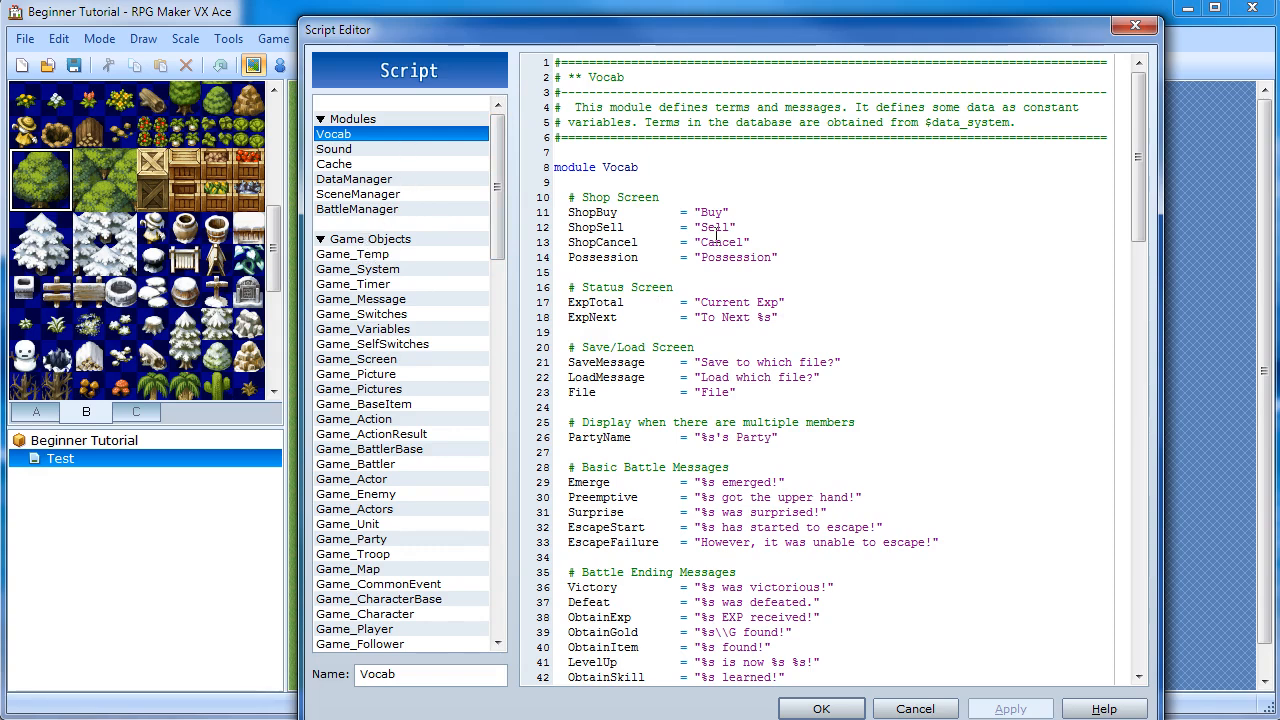
pyautogui.click(648, 162)
pyautogui.click(709, 212)
pyautogui.click(711, 211)
pyautogui.click(718, 242)
pyautogui.click(711, 211)
pyautogui.click(718, 243)
pyautogui.doubleClick(720, 242)
pyautogui.doubleClick(735, 257)
# Read through the rest of the Vocab script, from the battle messages down to the command definitions
pyautogui.scroll(-1, 745, 345)
pyautogui.scroll(-8, 745, 345)
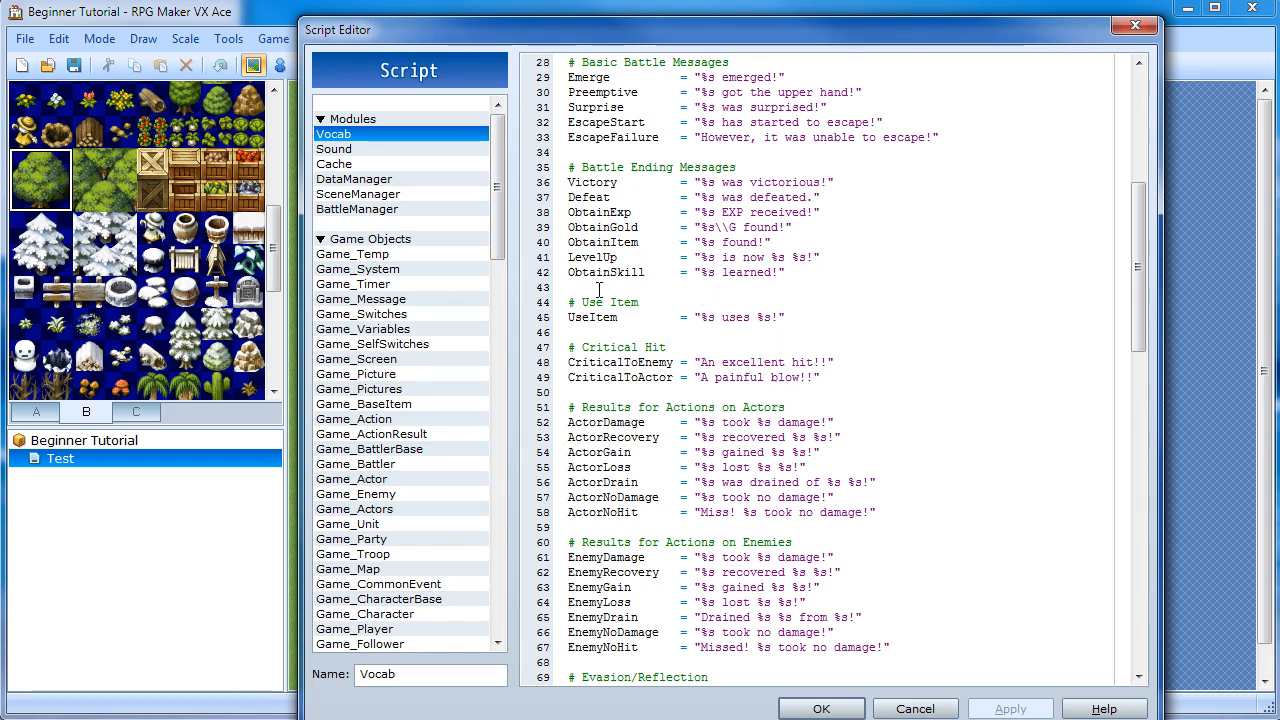
pyautogui.scroll(-5, 628, 466)
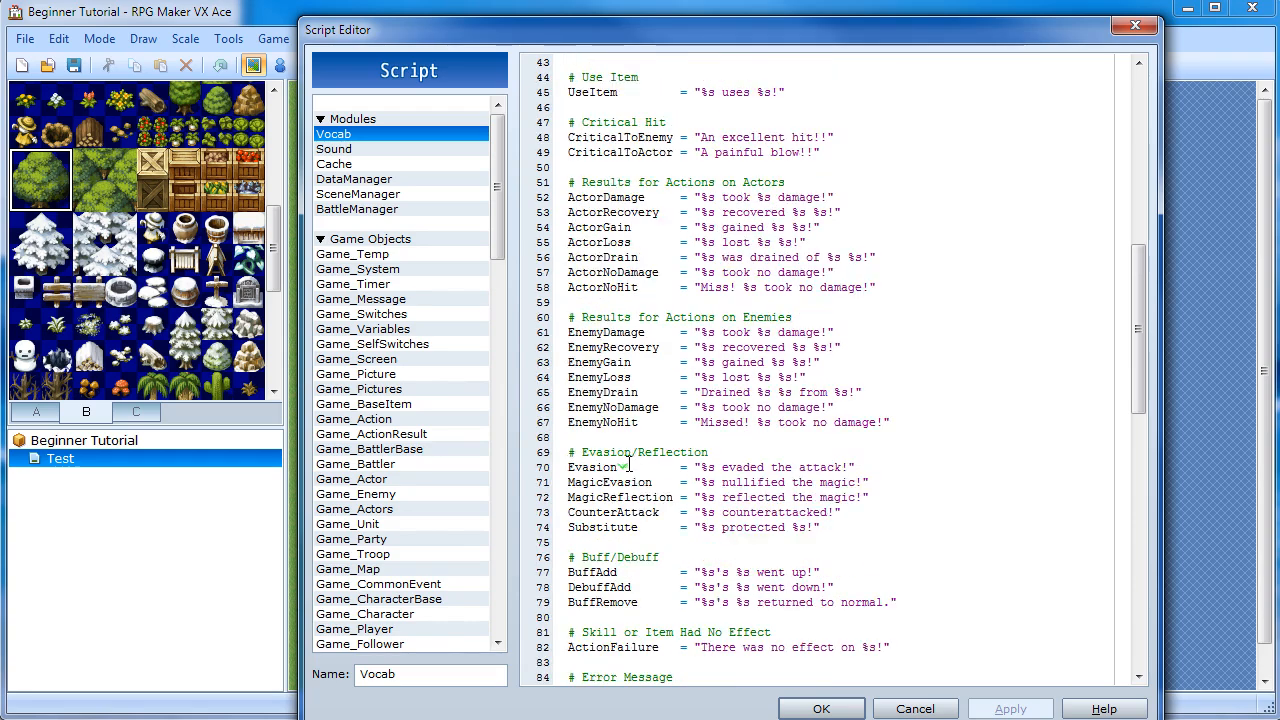
pyautogui.scroll(-11, 628, 466)
pyautogui.scroll(-6, 660, 466)
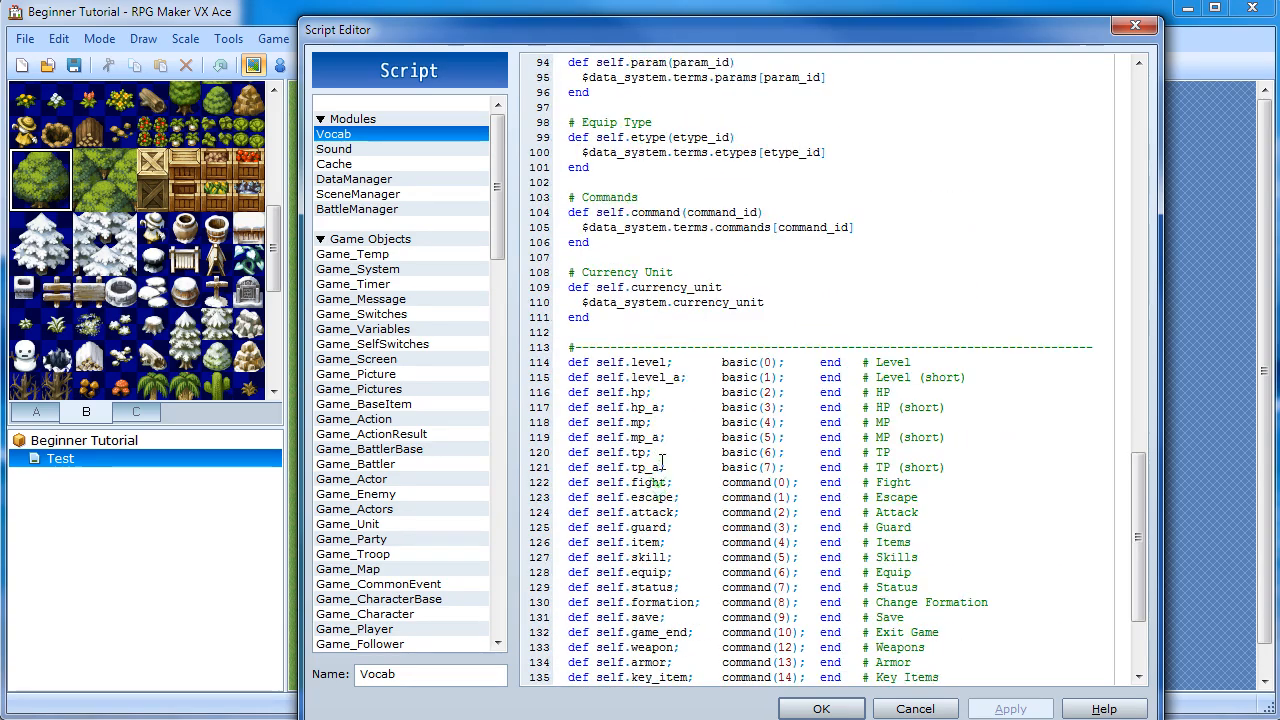
pyautogui.scroll(-4, 660, 466)
# Look through the DataManager module and the Game_Timer and Game_Switches scripts
pyautogui.click(350, 180)
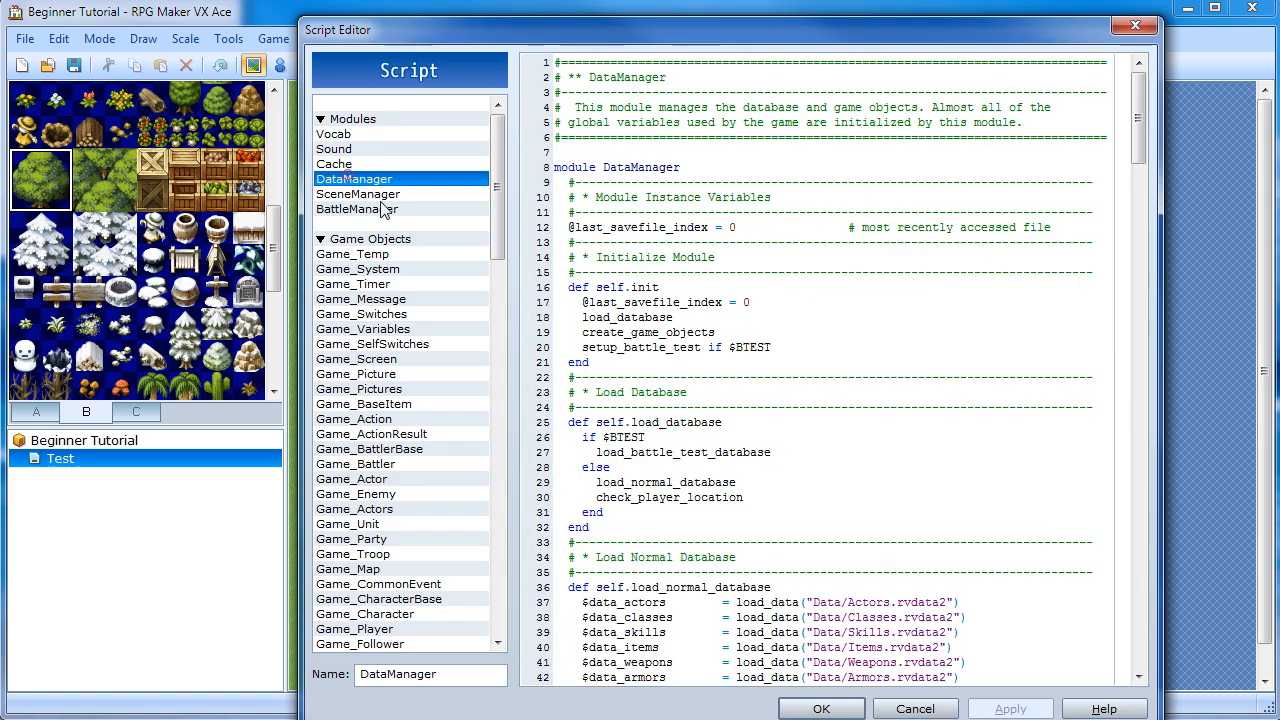
pyautogui.scroll(-4, 350, 180)
pyautogui.scroll(-8, 705, 362)
pyautogui.scroll(8, 705, 362)
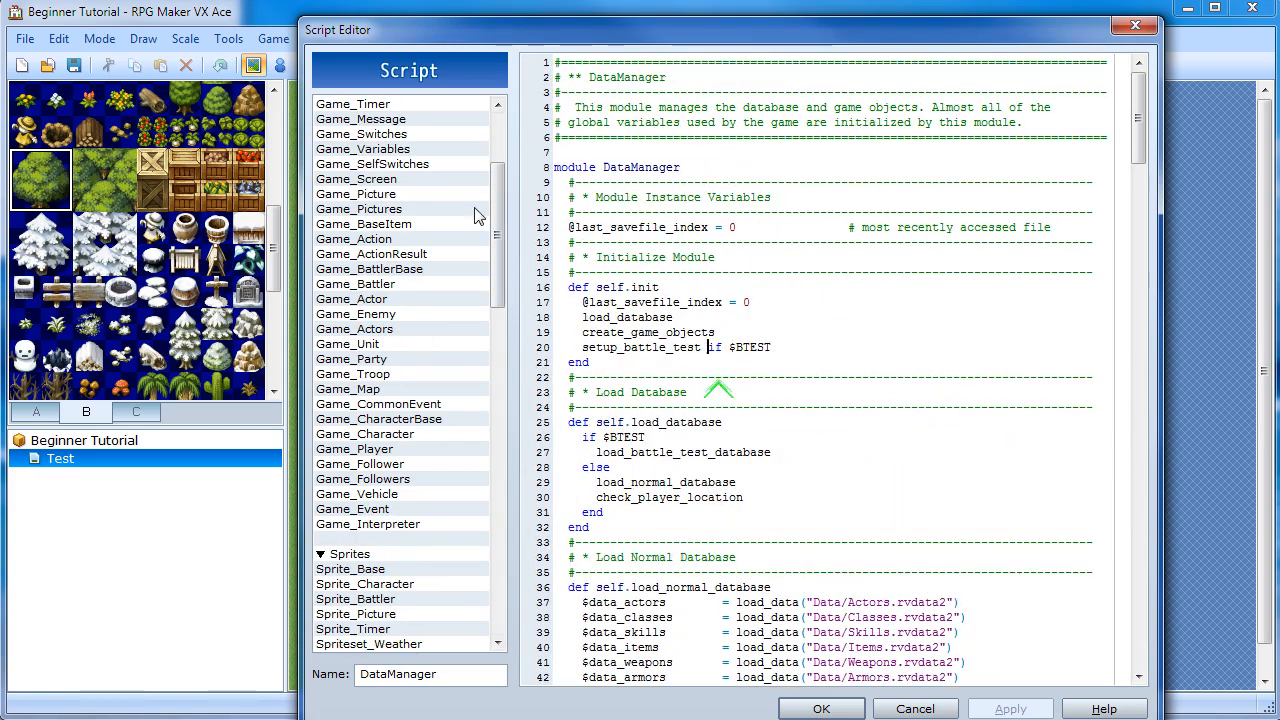
pyautogui.moveTo(497, 232); pyautogui.dragTo(497, 190)
pyautogui.click(424, 284)
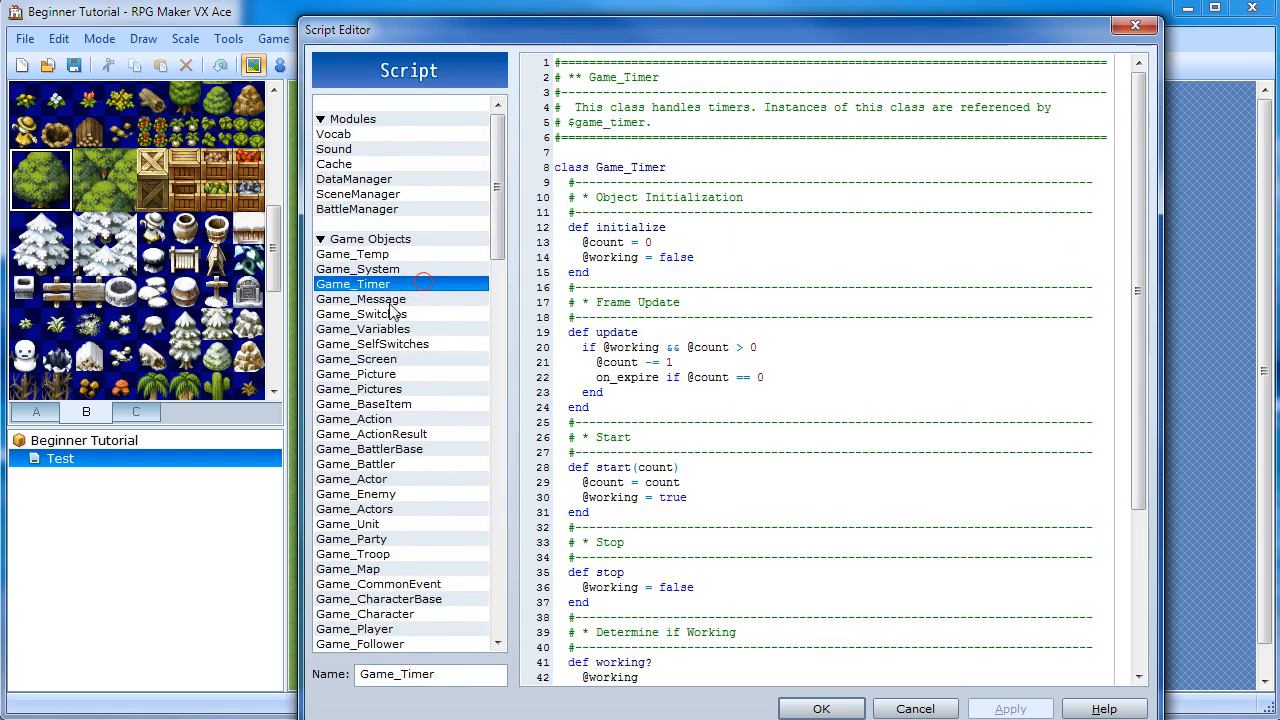
pyautogui.click(398, 314)
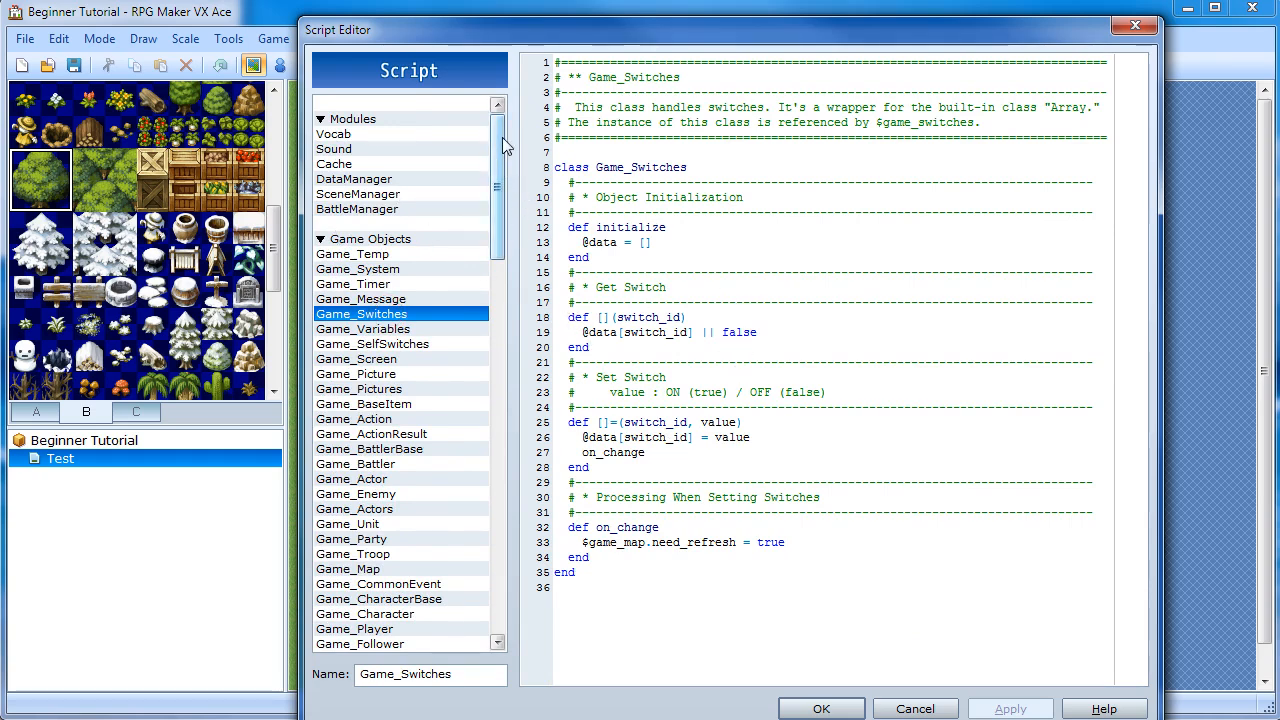
# Examine the Star Passability Bug Fix and Event Jitter Fix scripts and the script insertion notes under Materials
pyautogui.moveTo(500, 135); pyautogui.dragTo(500, 265)
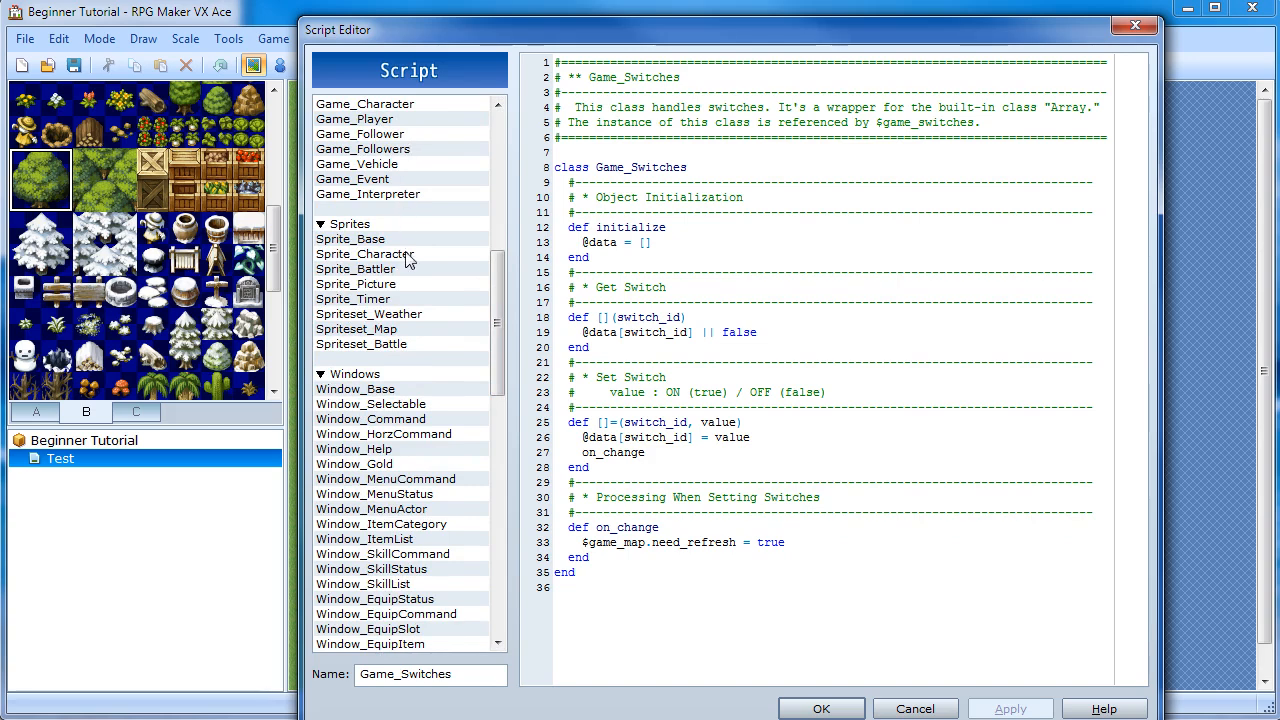
pyautogui.moveTo(499, 300); pyautogui.dragTo(493, 571)
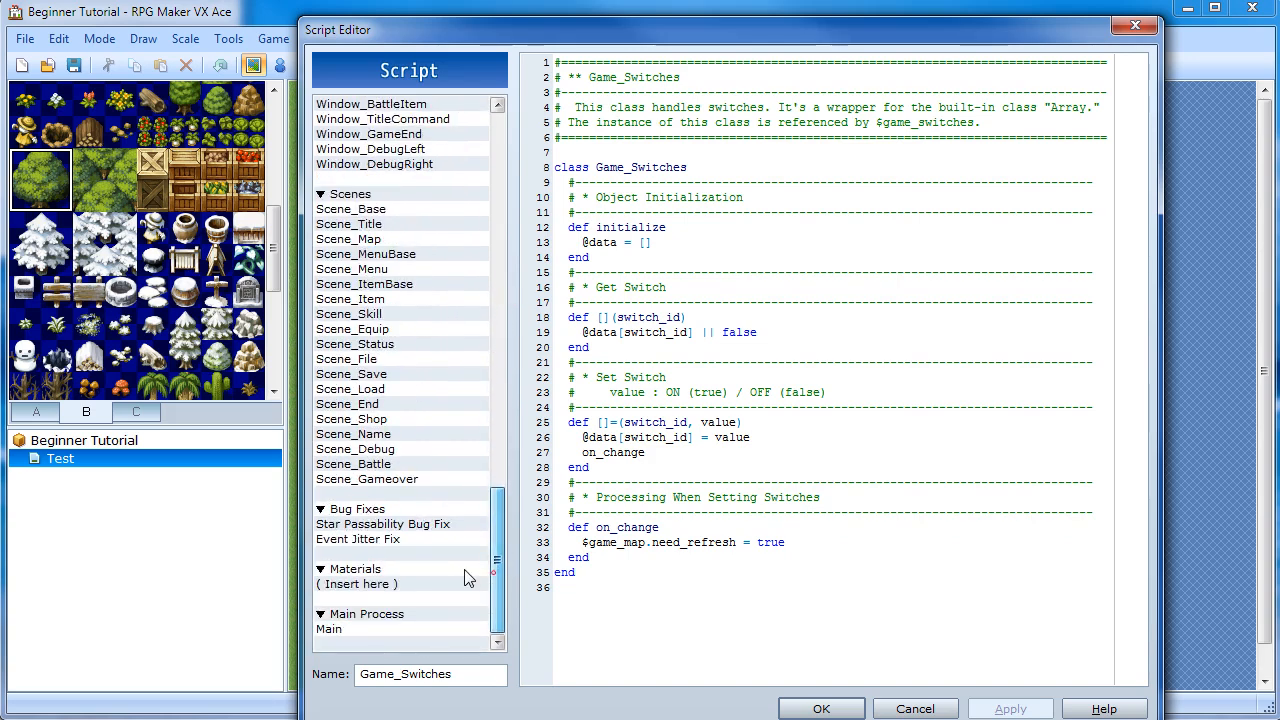
pyautogui.click(375, 525)
pyautogui.click(386, 541)
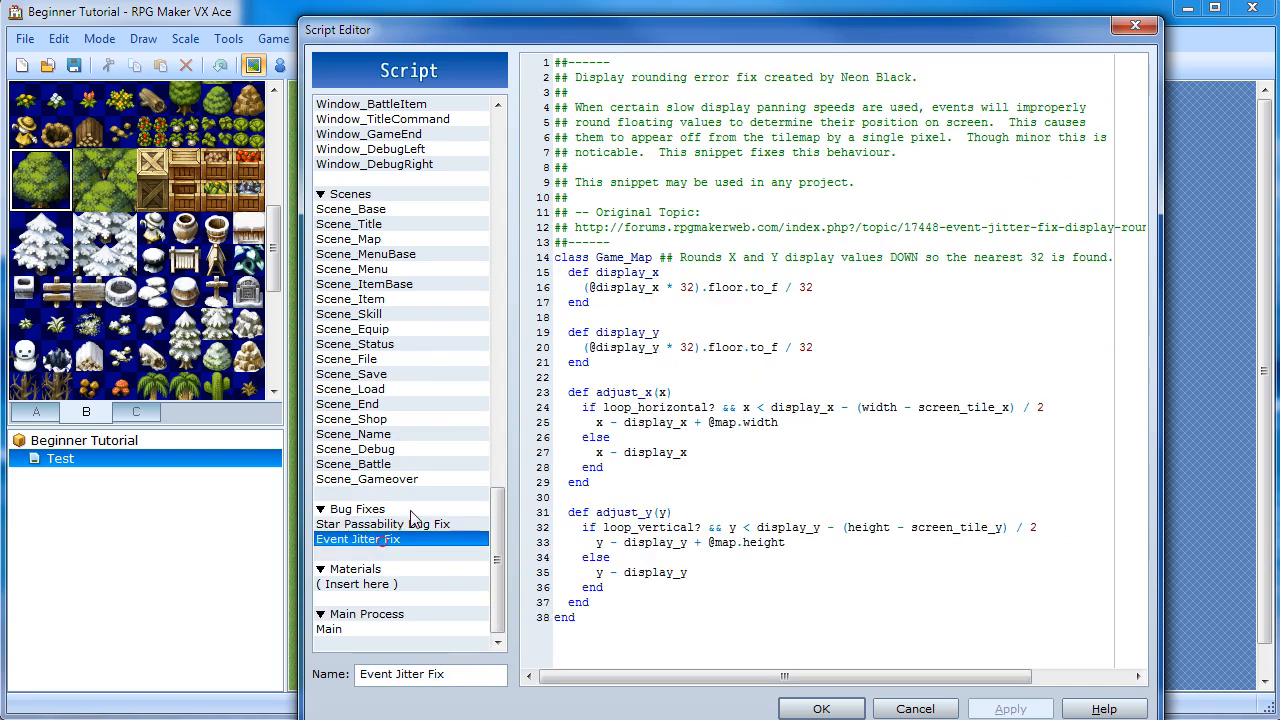
pyautogui.click(358, 588)
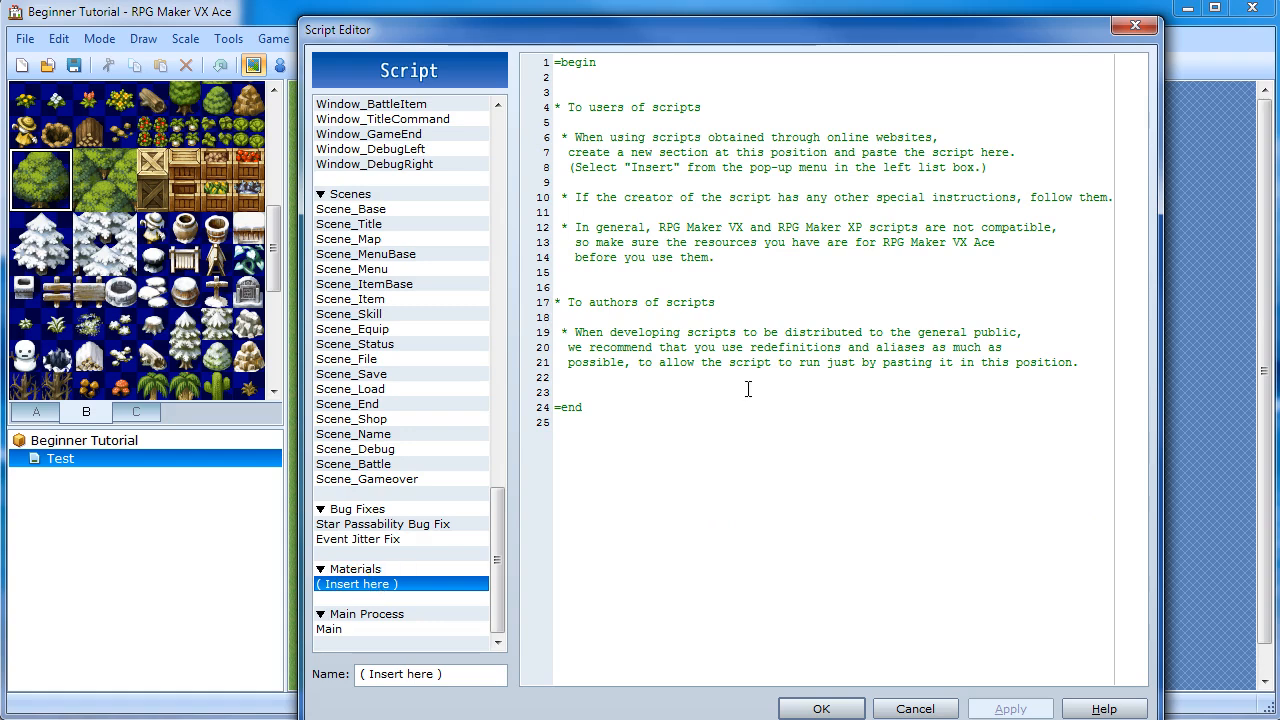
# Insert an empty script section under Materials, enter the sample text "aoeu" in its code area and clear it
pyautogui.rightClick(358, 587)
pyautogui.click(405, 598)
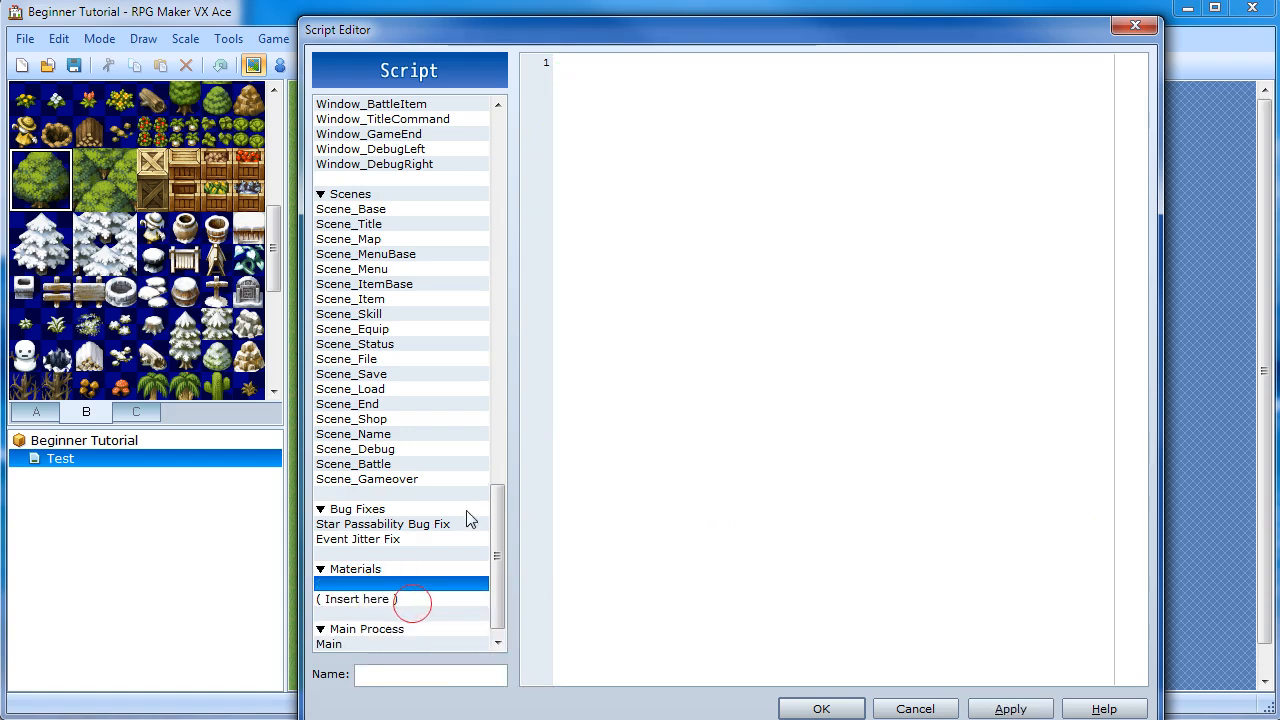
pyautogui.click(626, 313)
pyautogui.write('aoeuaoeuaoeuaoeu')
pyautogui.moveTo(692, 64); pyautogui.dragTo(465, 64)
pyautogui.press('BackSpace')
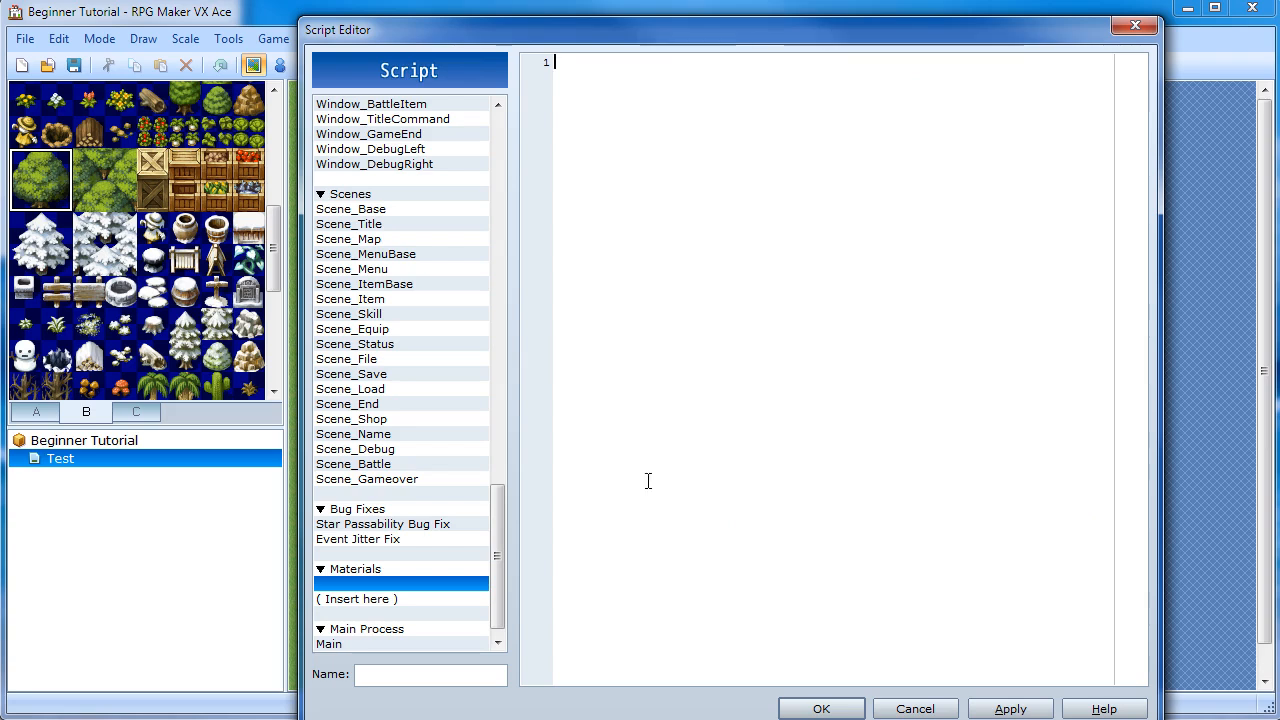
pyautogui.write('aoeu')
pyautogui.press('BackSpace')
pyautogui.press('BackSpace')
pyautogui.press('BackSpace')
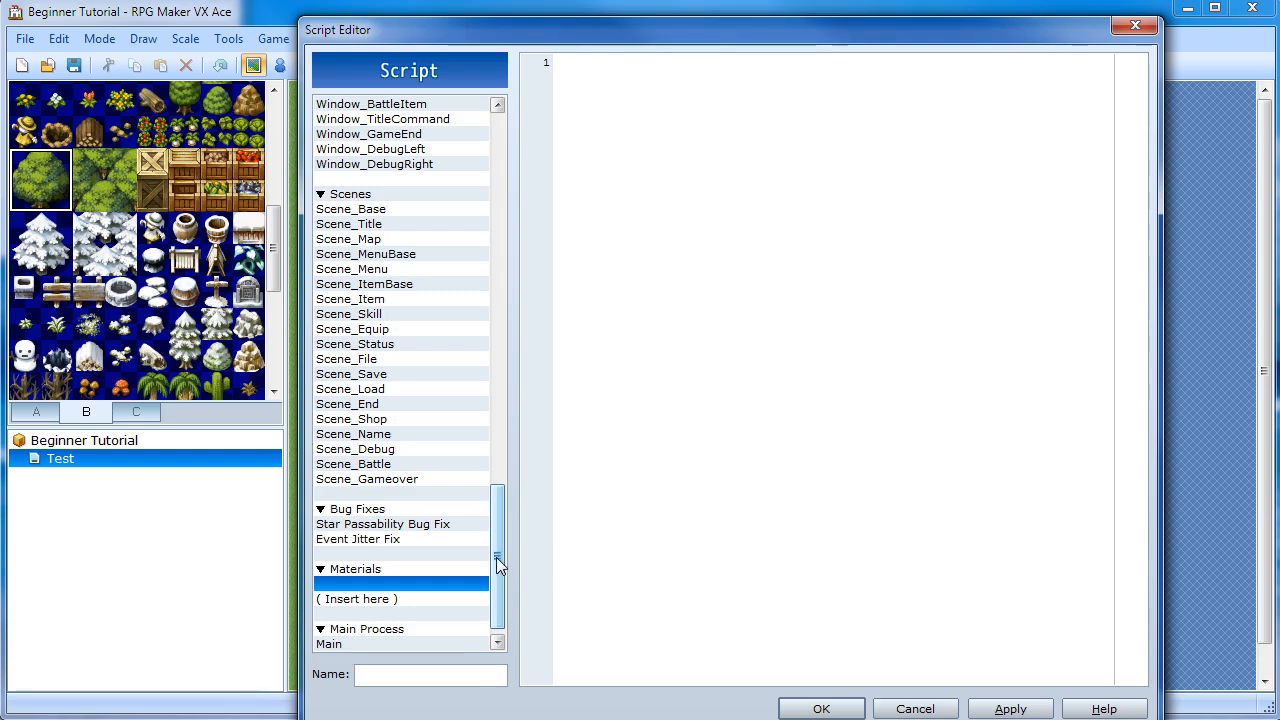
# Examine the Scene_Menu and Window_ItemCategory scripts
pyautogui.moveTo(496, 557); pyautogui.dragTo(504, 527)
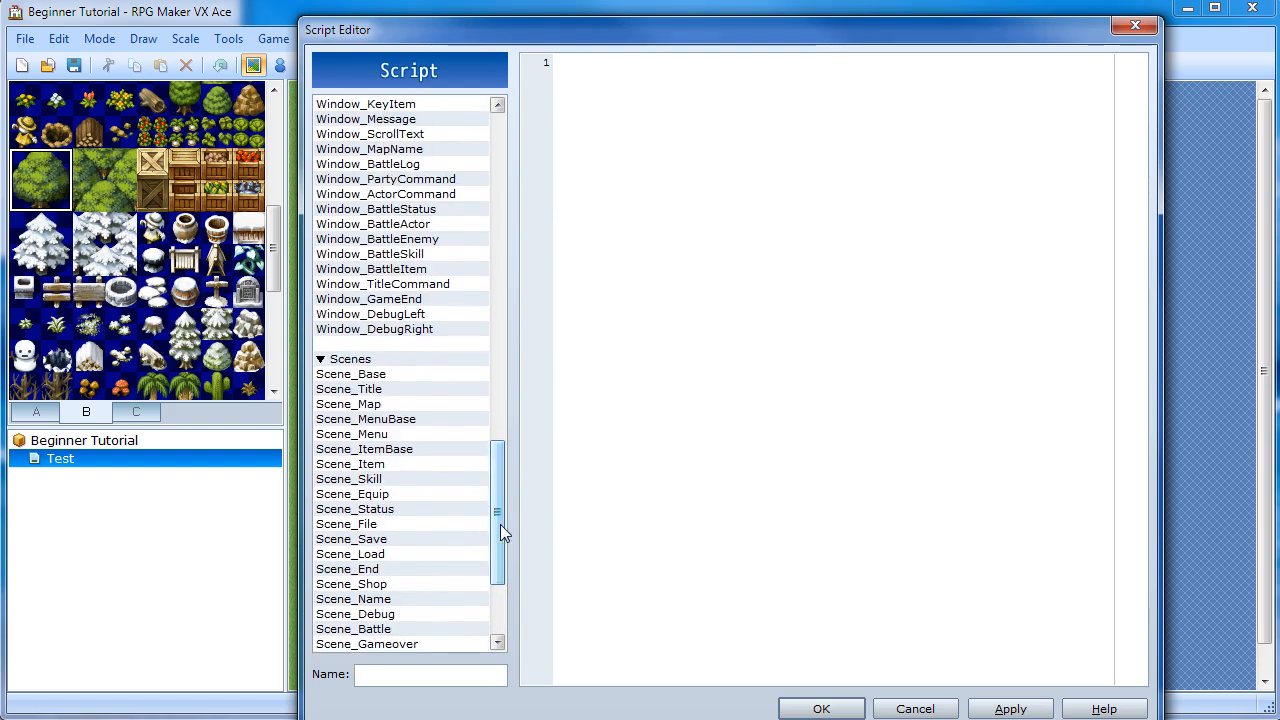
pyautogui.click(388, 430)
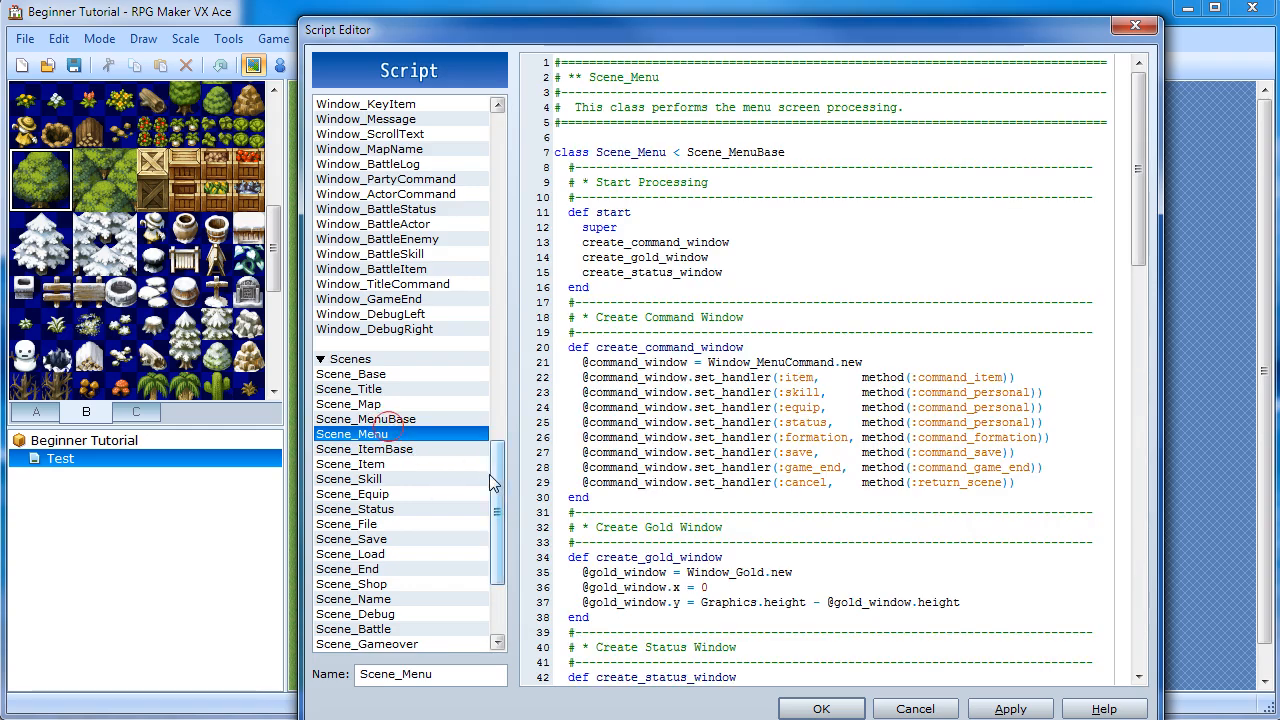
pyautogui.moveTo(497, 498); pyautogui.dragTo(496, 562)
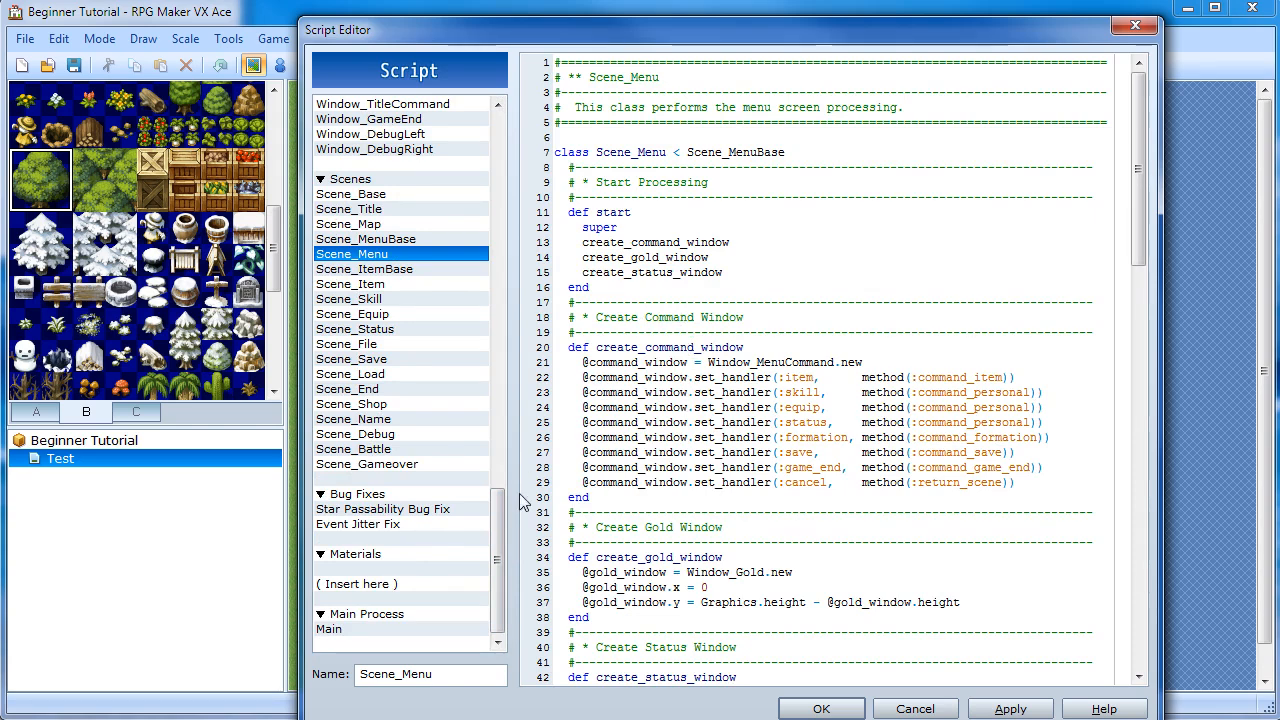
pyautogui.moveTo(500, 529); pyautogui.dragTo(510, 355)
pyautogui.click(430, 240)
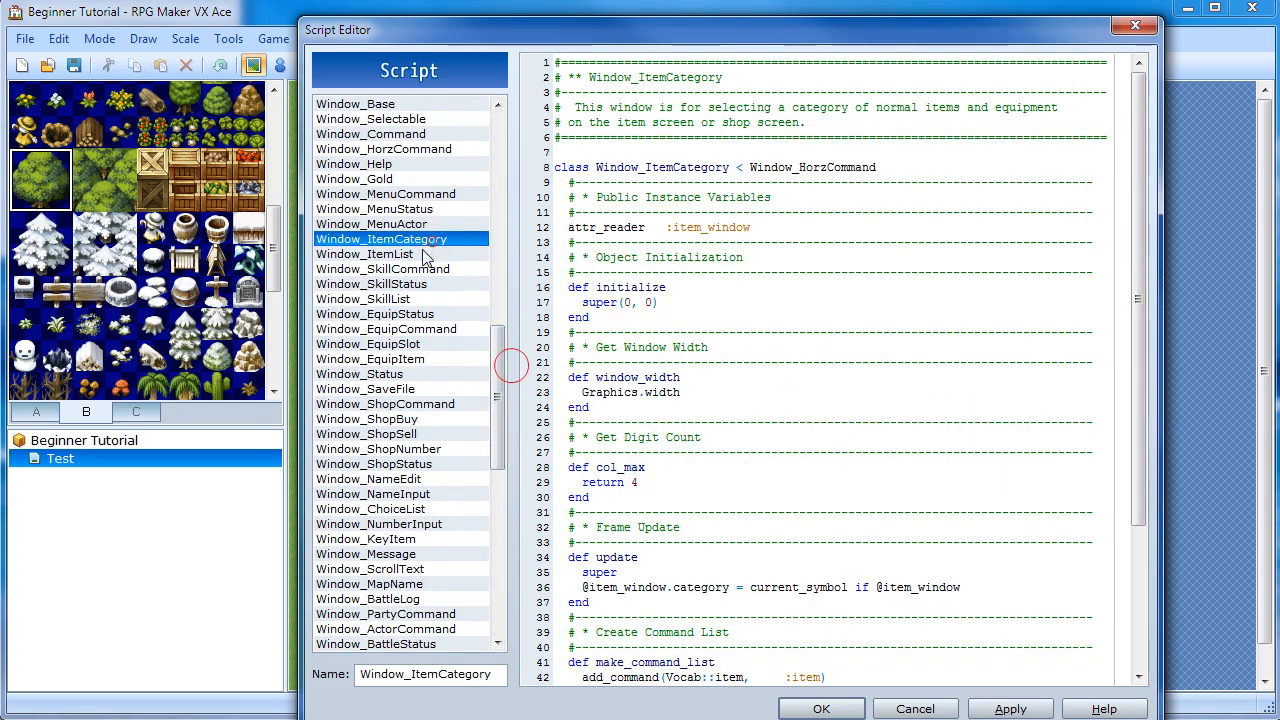
pyautogui.doubleClick(695, 223)
pyautogui.click(636, 302)
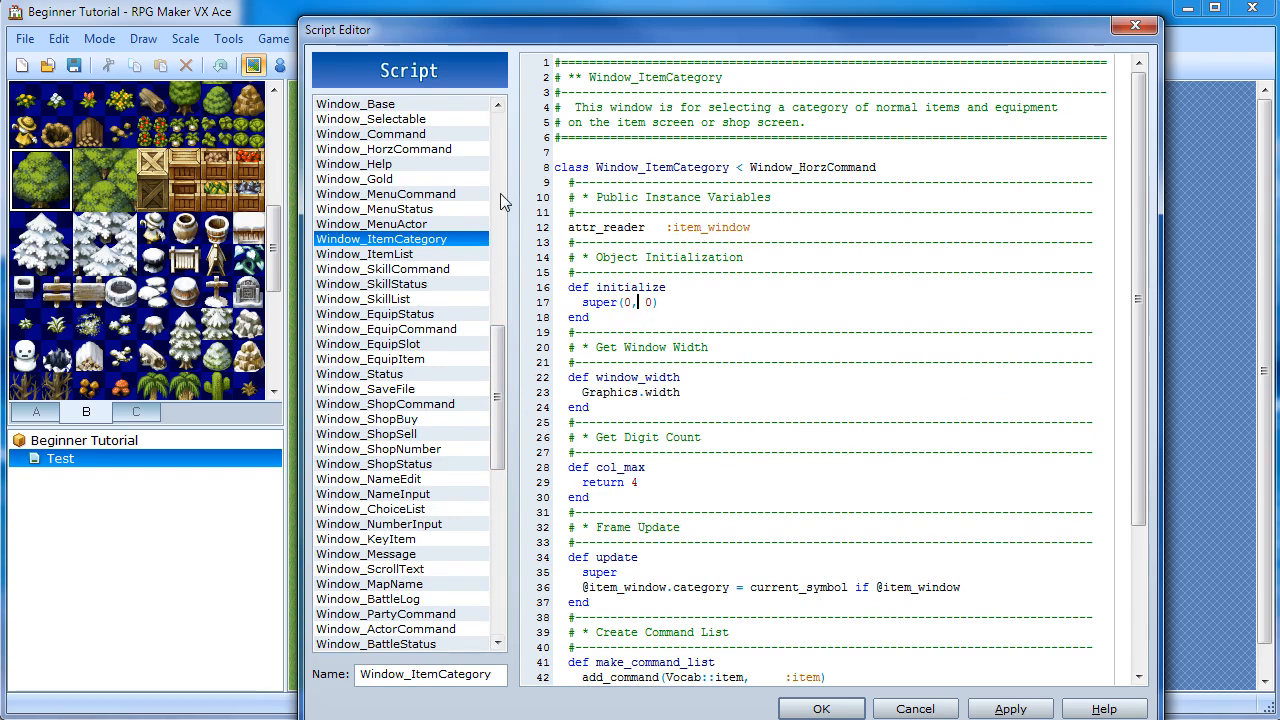
# Return to the empty script section under Materials and close the Script Editor without saving changes
pyautogui.moveTo(497, 345); pyautogui.dragTo(496, 570)
pyautogui.click(378, 568)
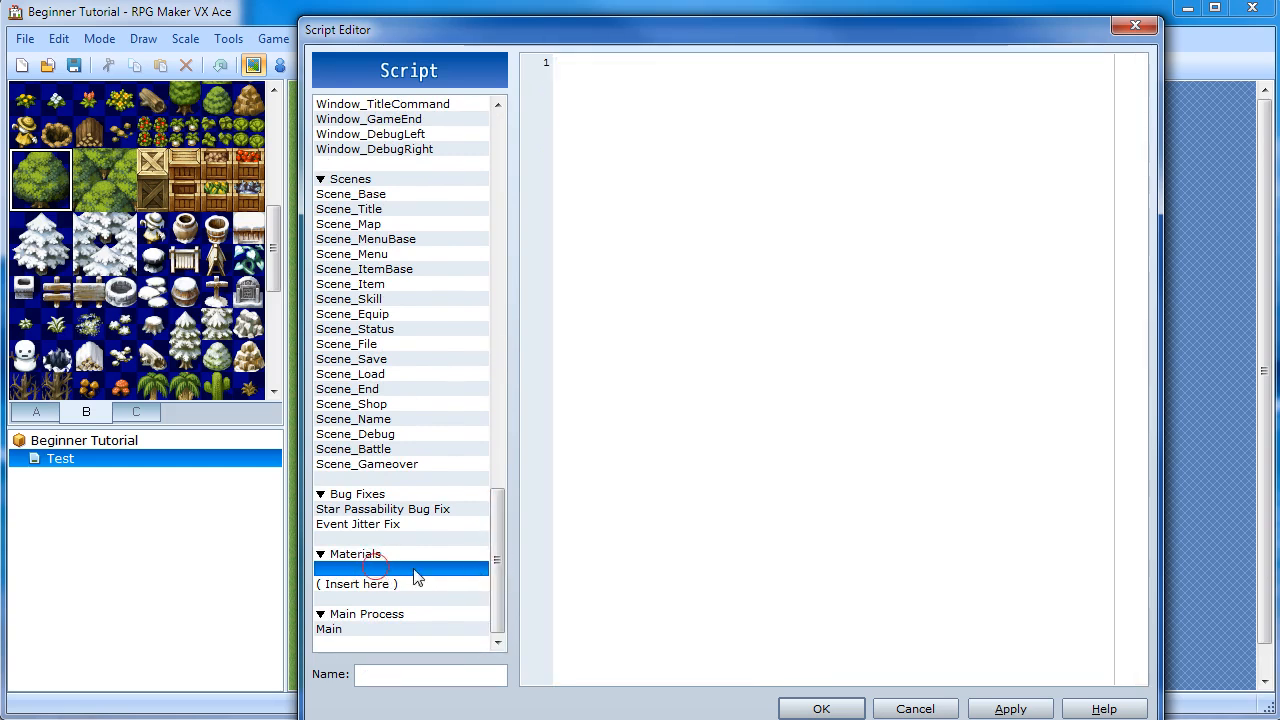
pyautogui.click(660, 304)
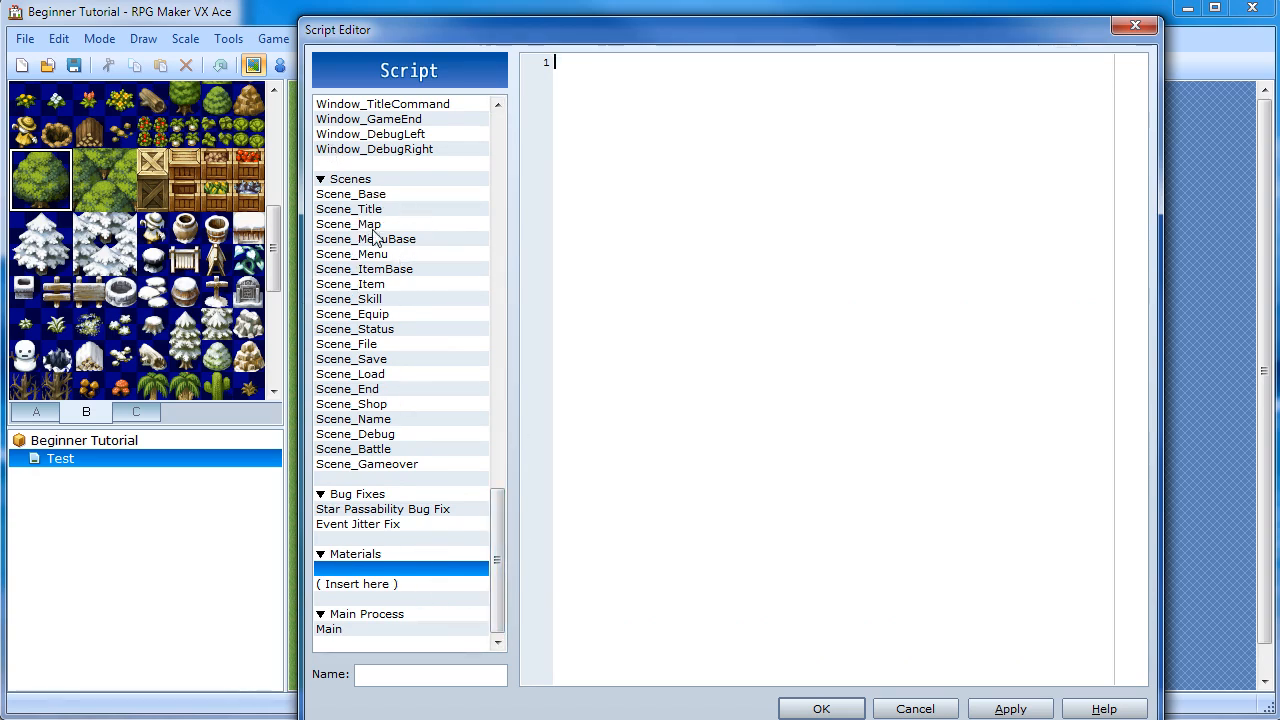
pyautogui.click(900, 706)
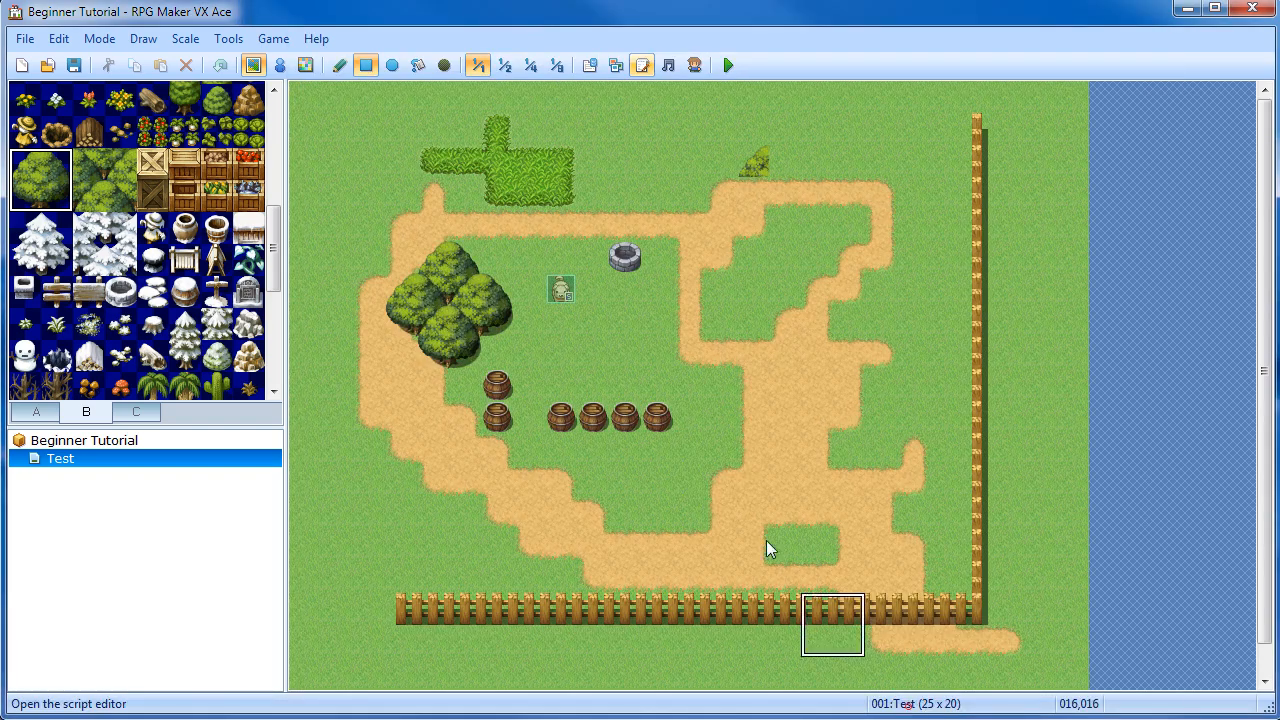
# Browse the BGM, BGS and ME sound lists in the Sound Test window and close it
pyautogui.click(669, 66)
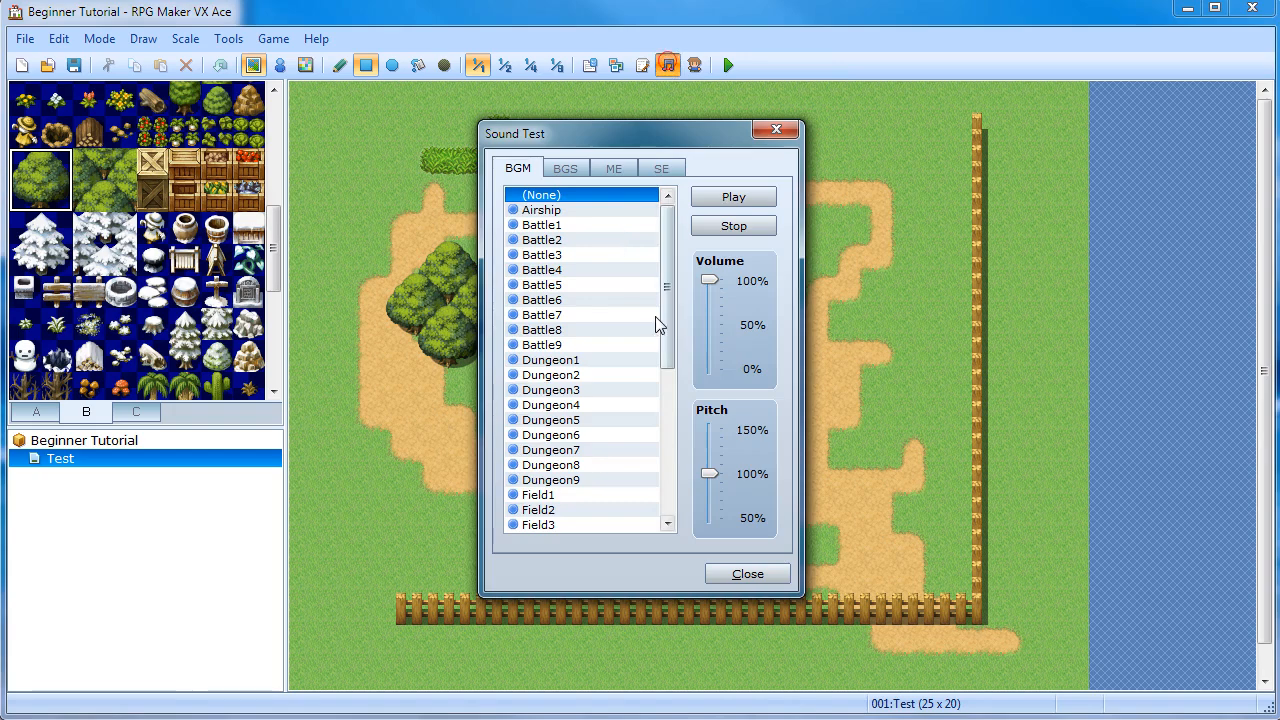
pyautogui.click(597, 241)
pyautogui.click(565, 168)
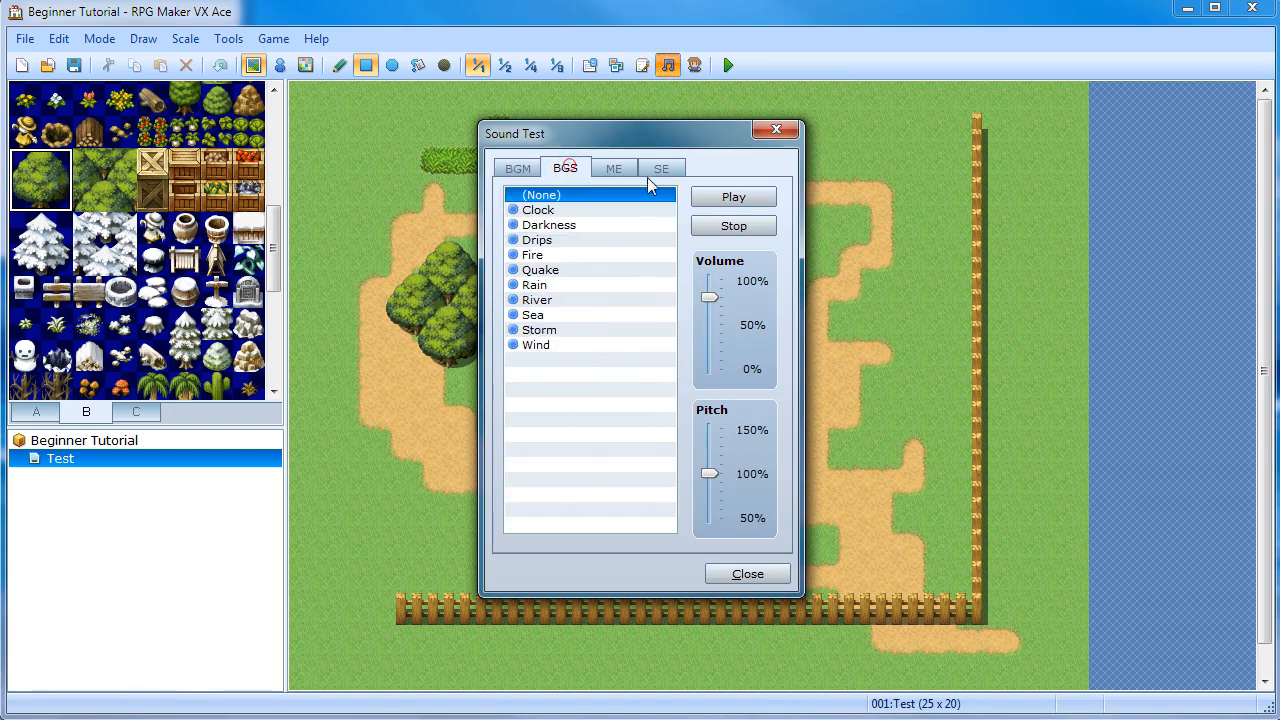
pyautogui.click(612, 168)
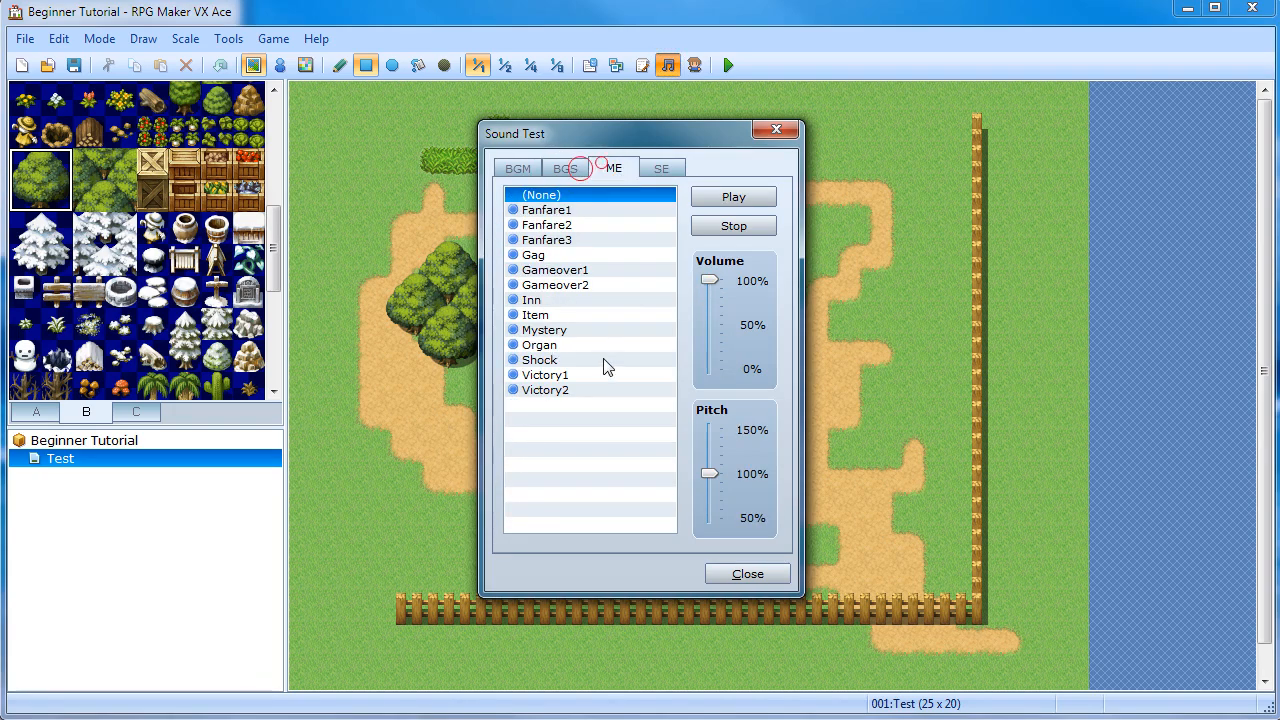
pyautogui.click(768, 129)
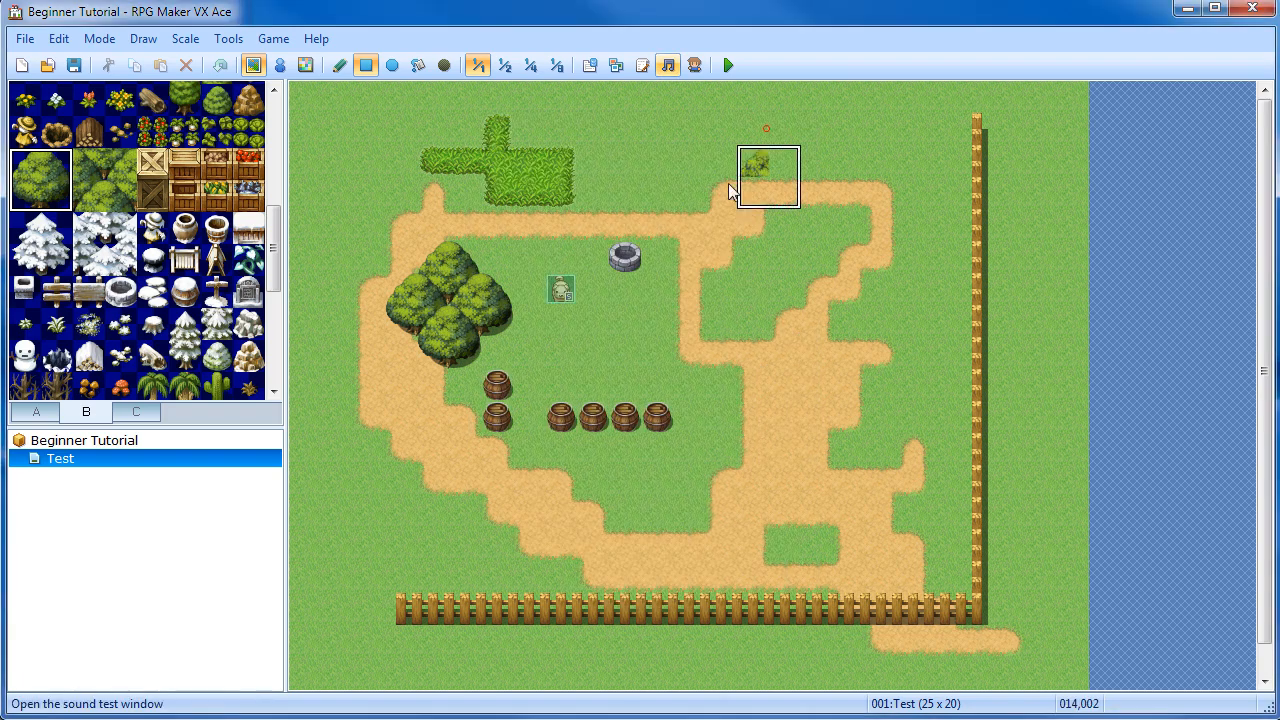
# Open the Character Generator and generate several random male characters
pyautogui.click(694, 65)
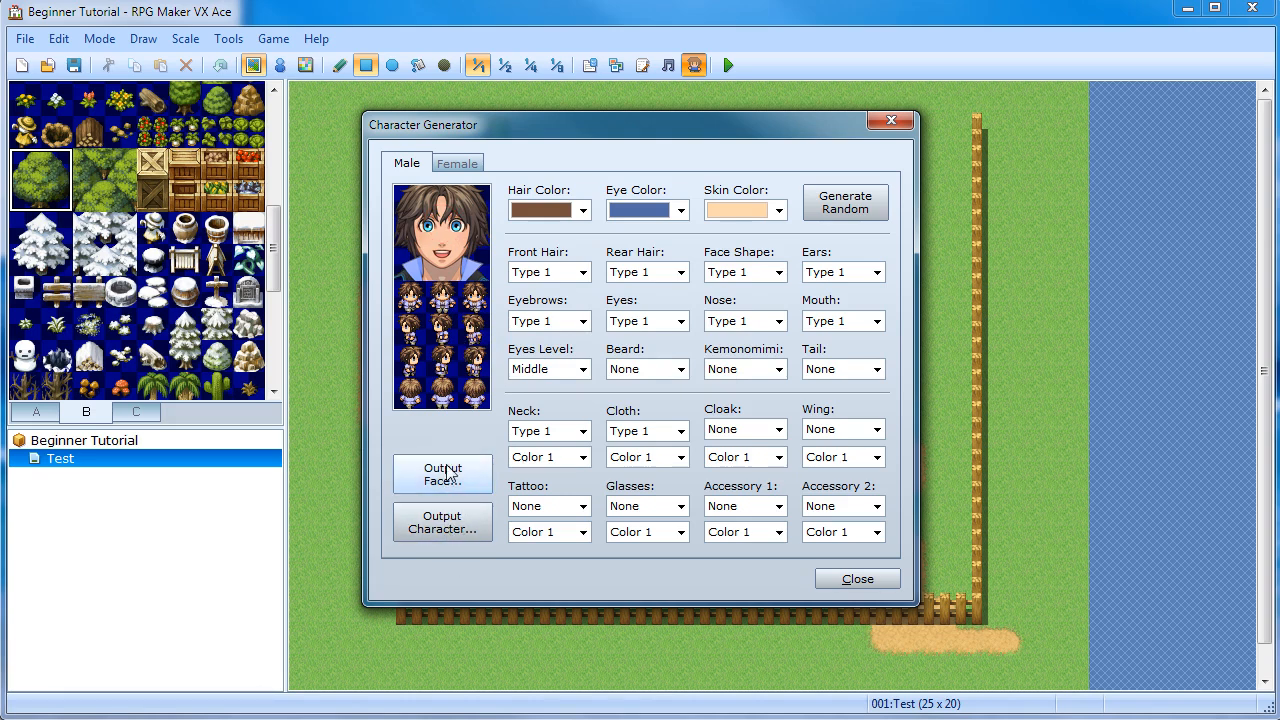
pyautogui.click(846, 212)
pyautogui.click(846, 214)
pyautogui.click(868, 207)
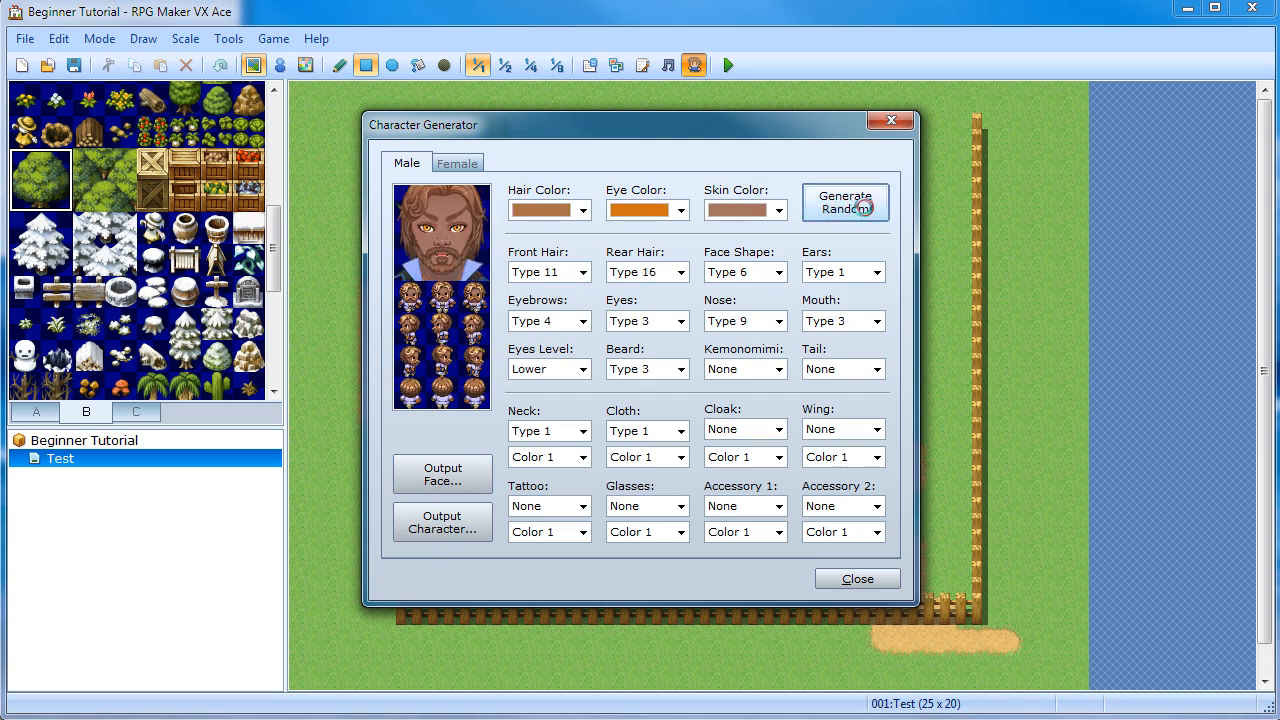
pyautogui.click(866, 208)
pyautogui.click(862, 208)
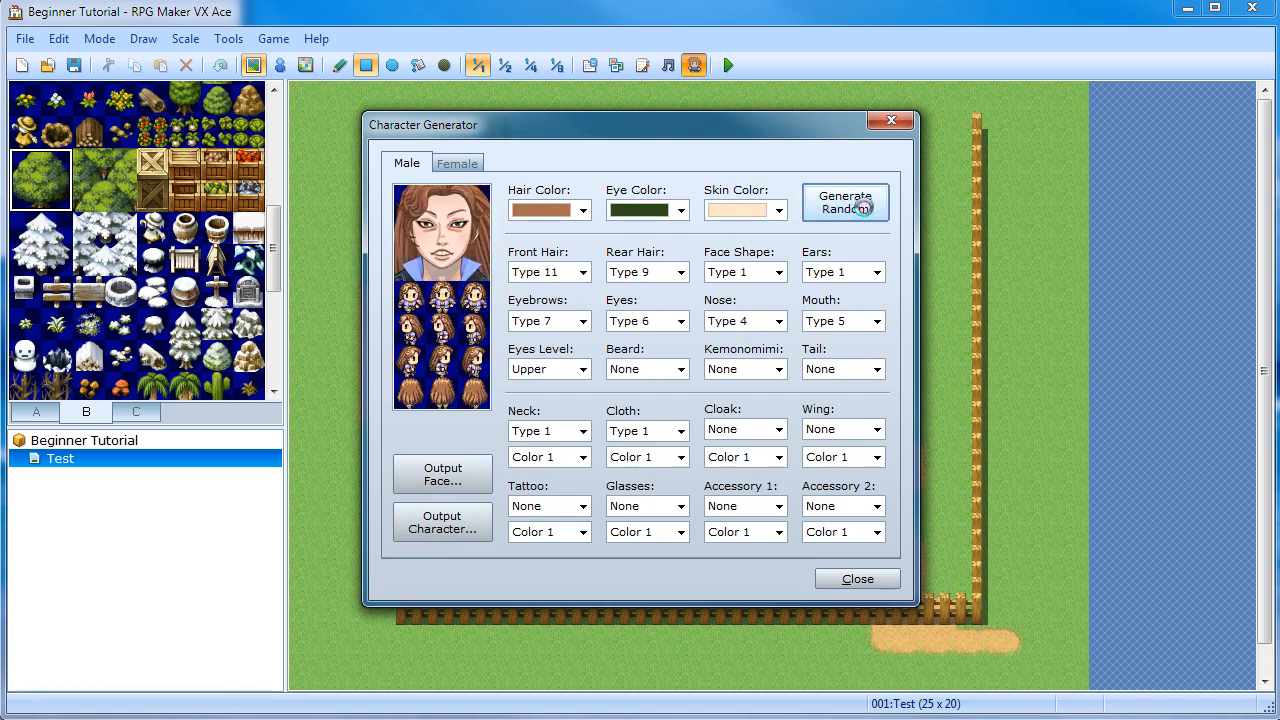
# Generate another random male character and set its front hair to Type 8, rear hair to Type 7 and nose to Type 7
pyautogui.click(864, 212)
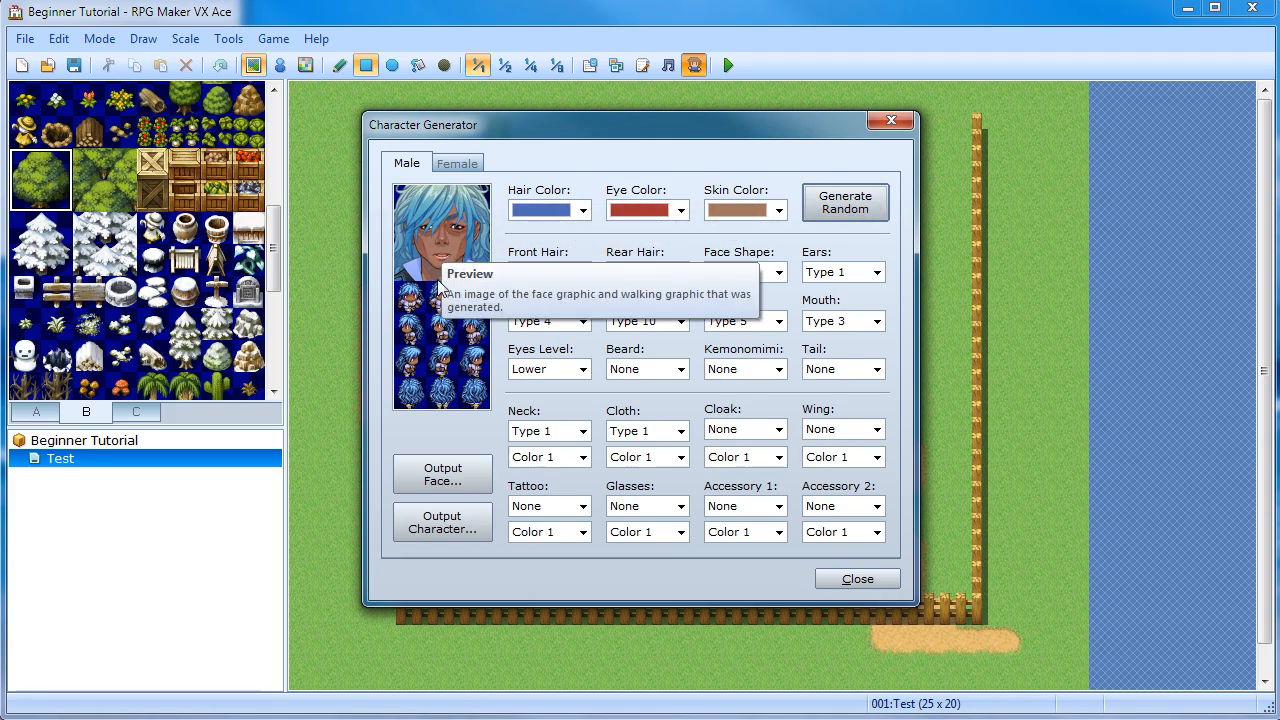
pyautogui.click(566, 272)
pyautogui.click(557, 340)
pyautogui.click(568, 273)
pyautogui.click(553, 412)
pyautogui.click(652, 275)
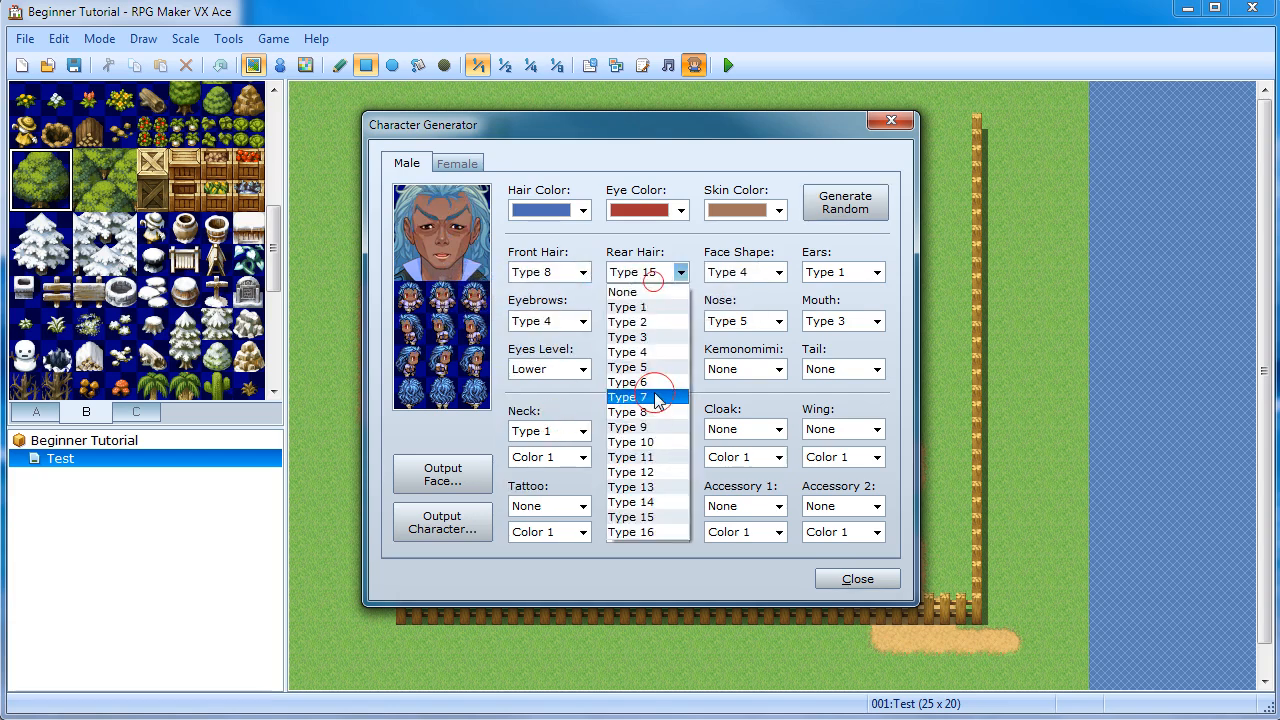
pyautogui.click(651, 394)
pyautogui.click(764, 320)
pyautogui.click(738, 431)
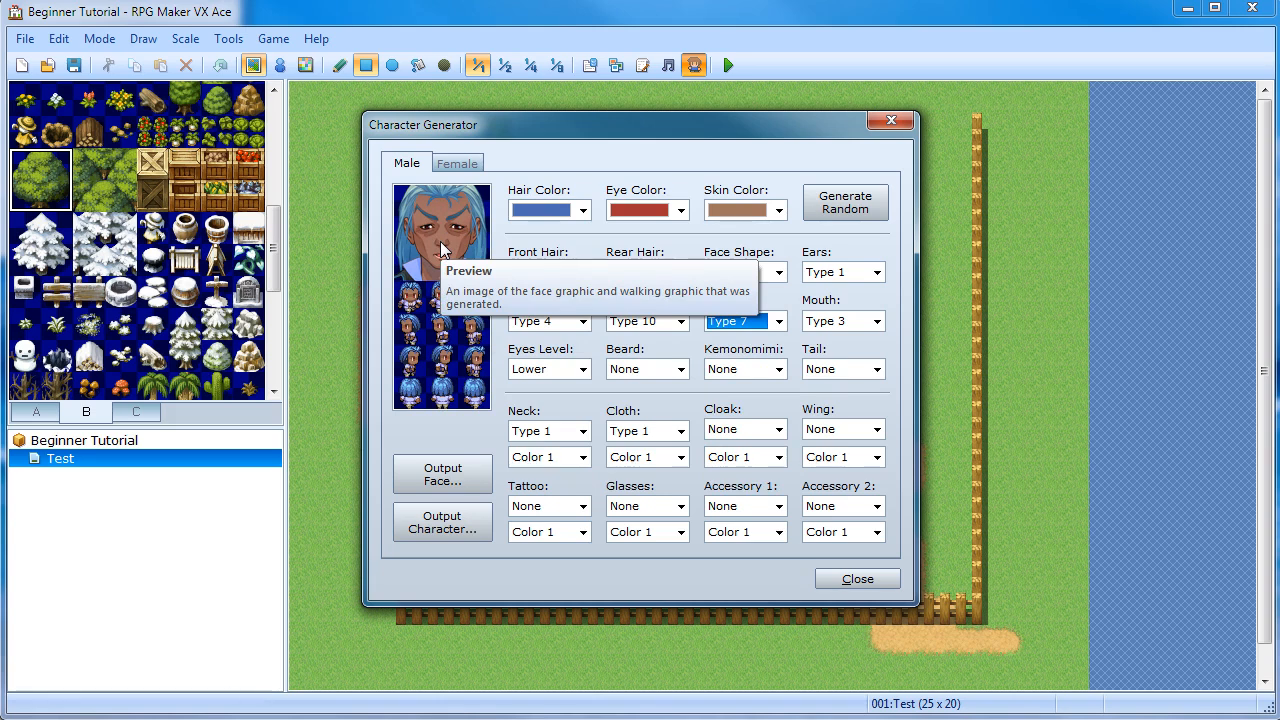
# View the female character version, return to the male one, and close the Character Generator
pyautogui.moveTo(532, 136); pyautogui.dragTo(657, 160)
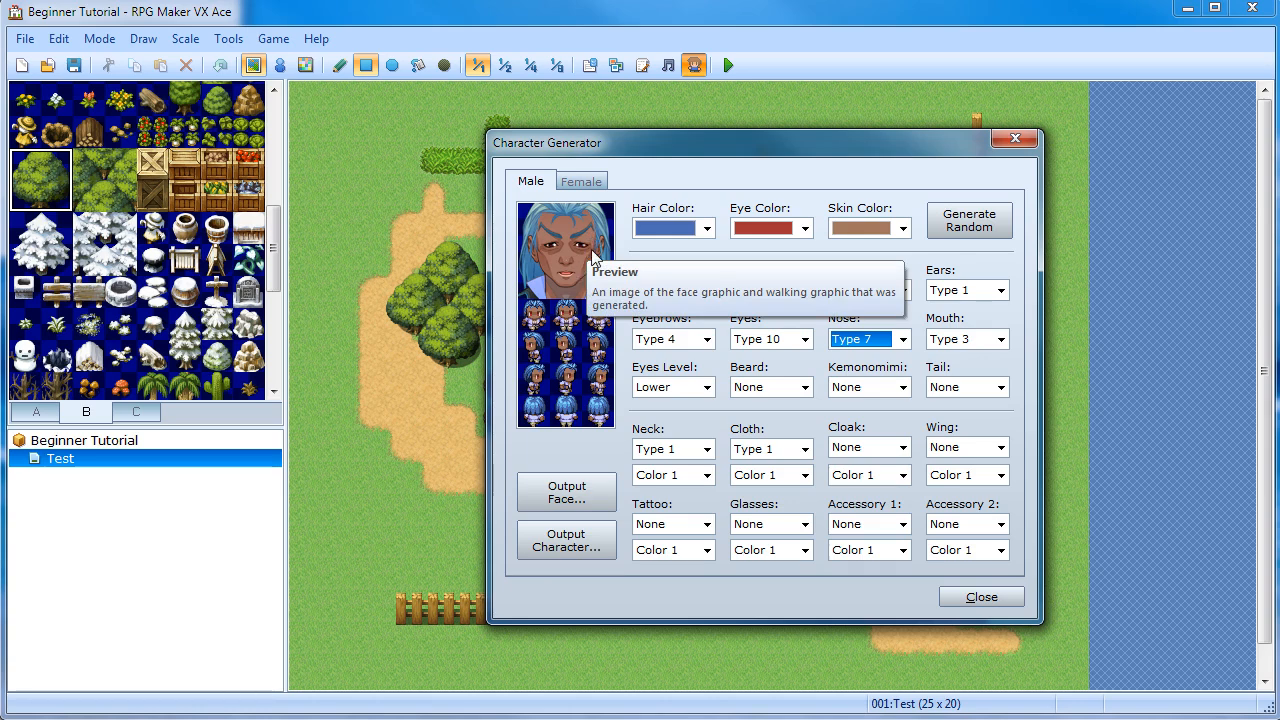
pyautogui.click(590, 184)
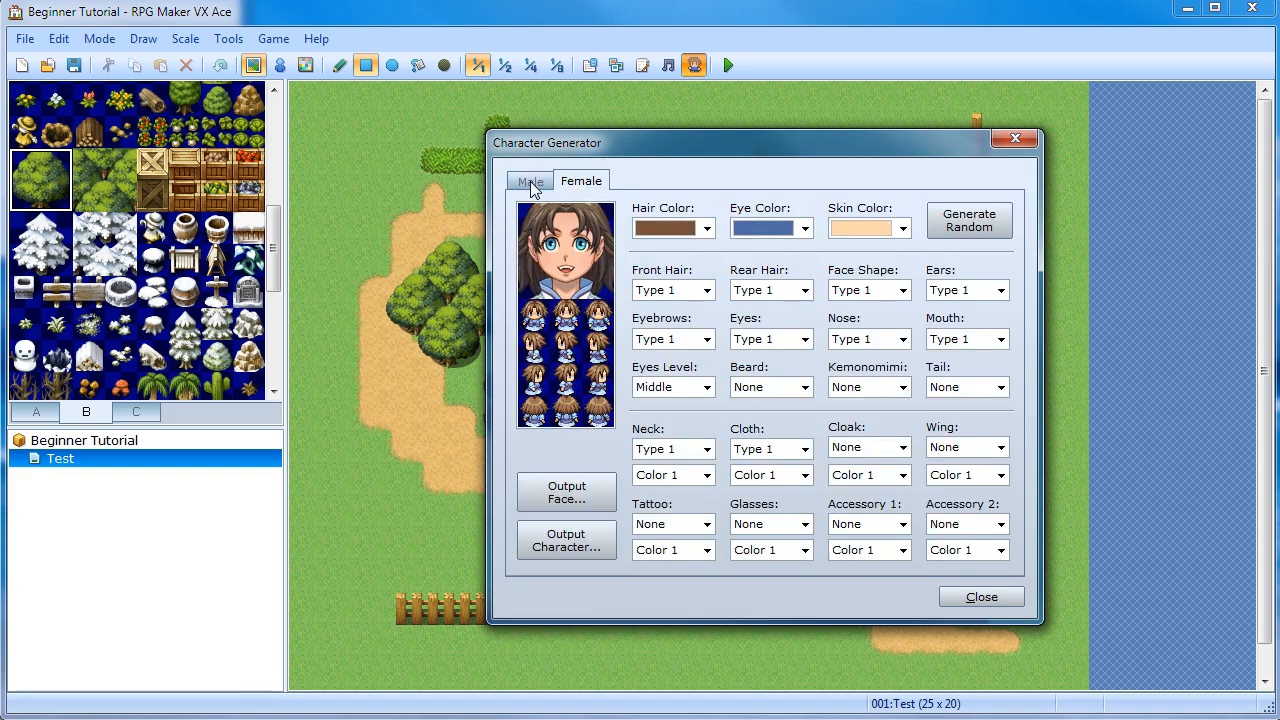
pyautogui.click(531, 184)
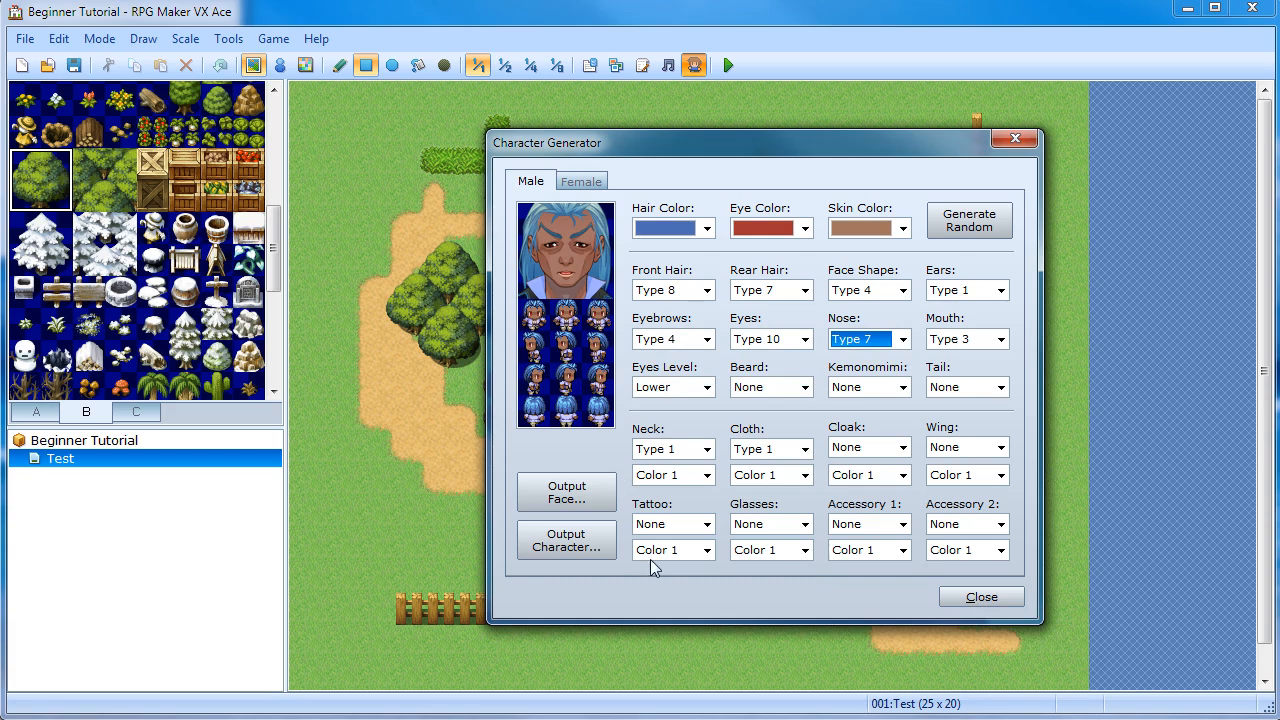
pyautogui.click(985, 598)
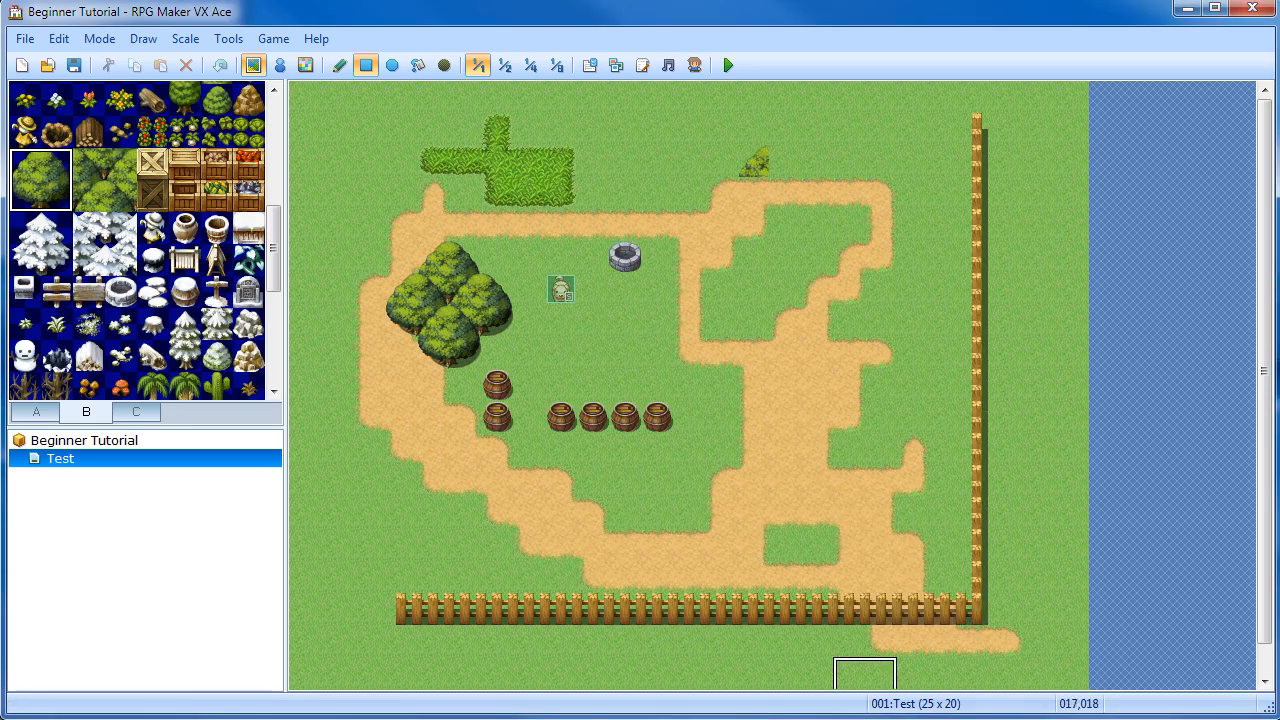
# Switch to Game Character Hub and preview several male hair items for adding to the character
pyautogui.click(808, 718)
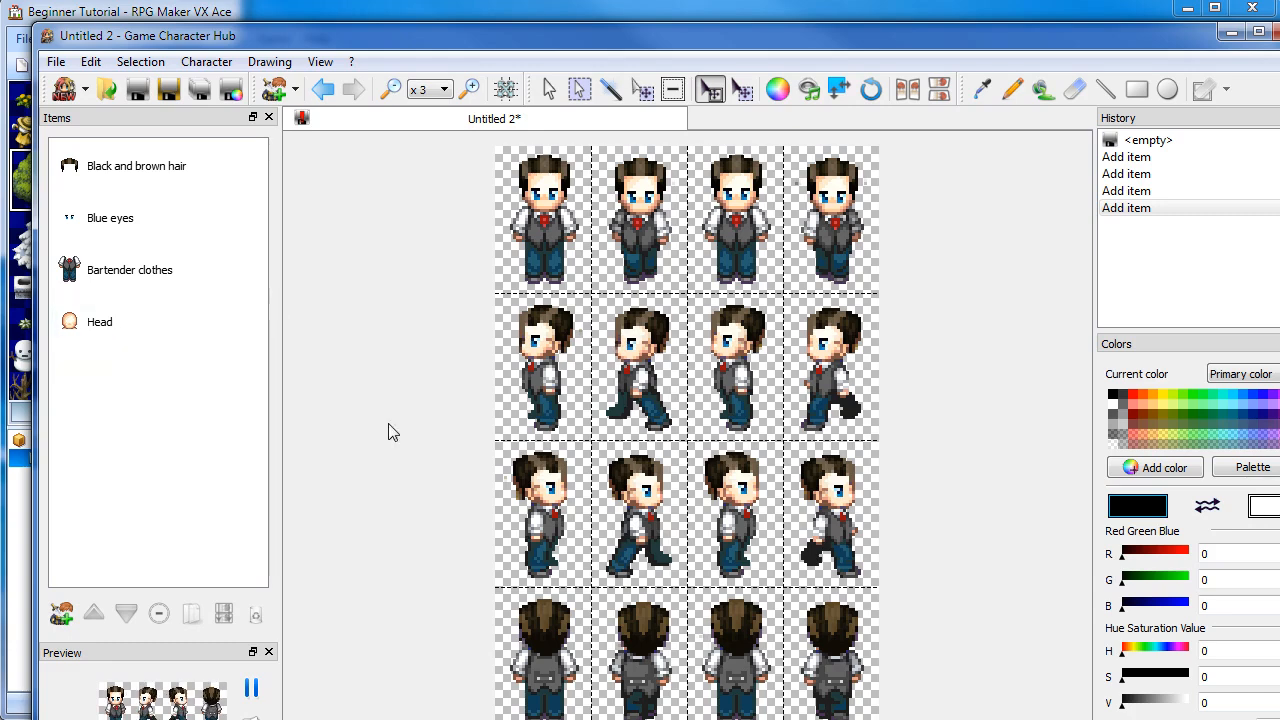
pyautogui.moveTo(418, 44); pyautogui.dragTo(380, 9)
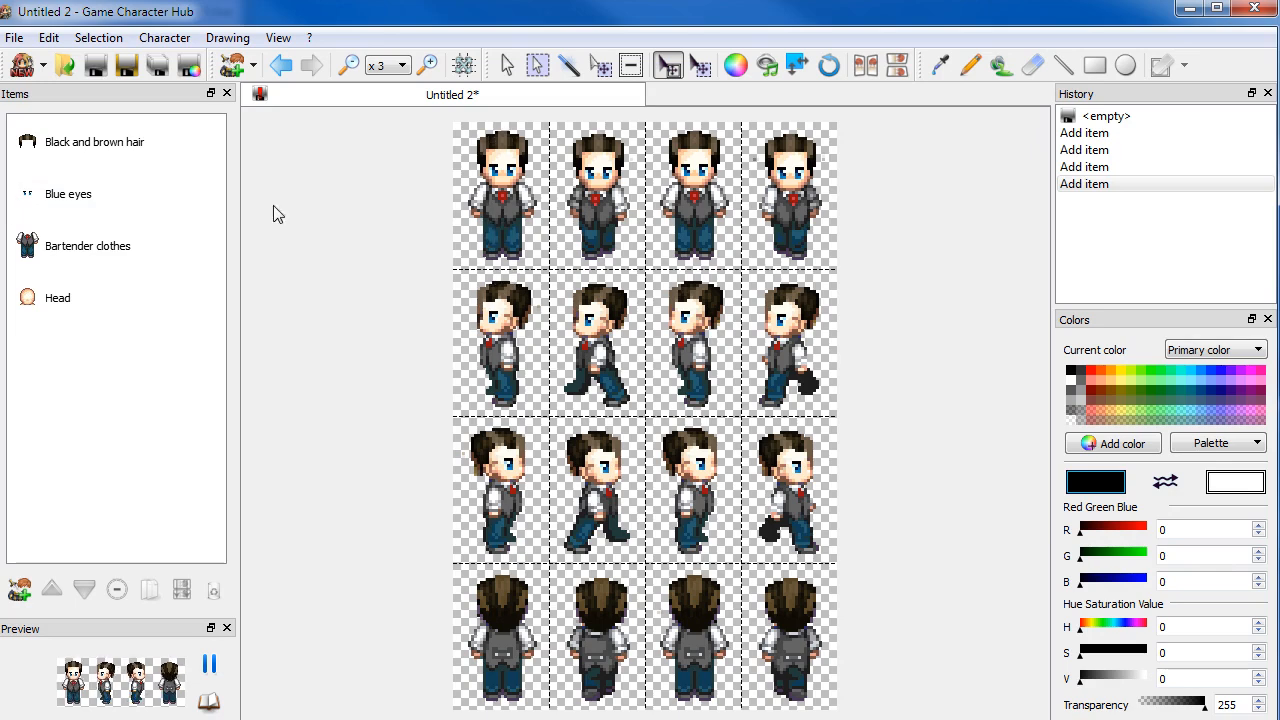
pyautogui.click(19, 590)
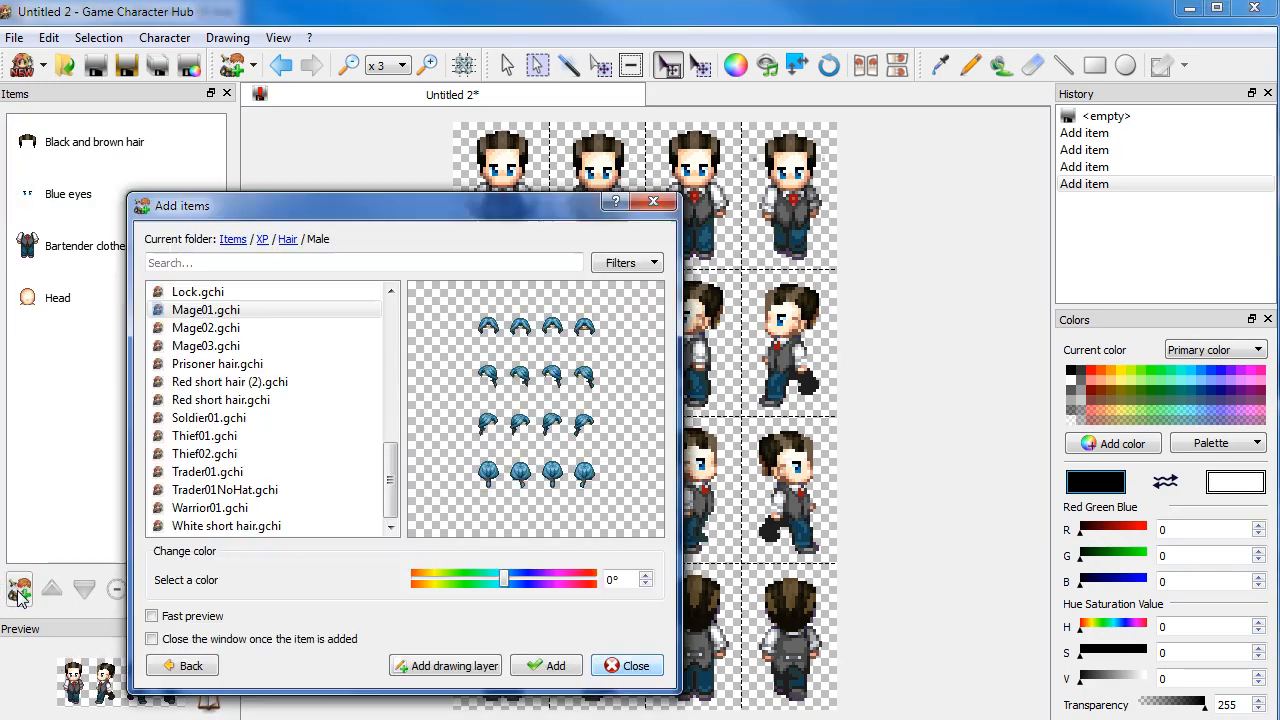
pyautogui.click(334, 418)
pyautogui.click(310, 507)
pyautogui.moveTo(390, 480); pyautogui.dragTo(382, 363)
pyautogui.click(305, 346)
pyautogui.click(297, 310)
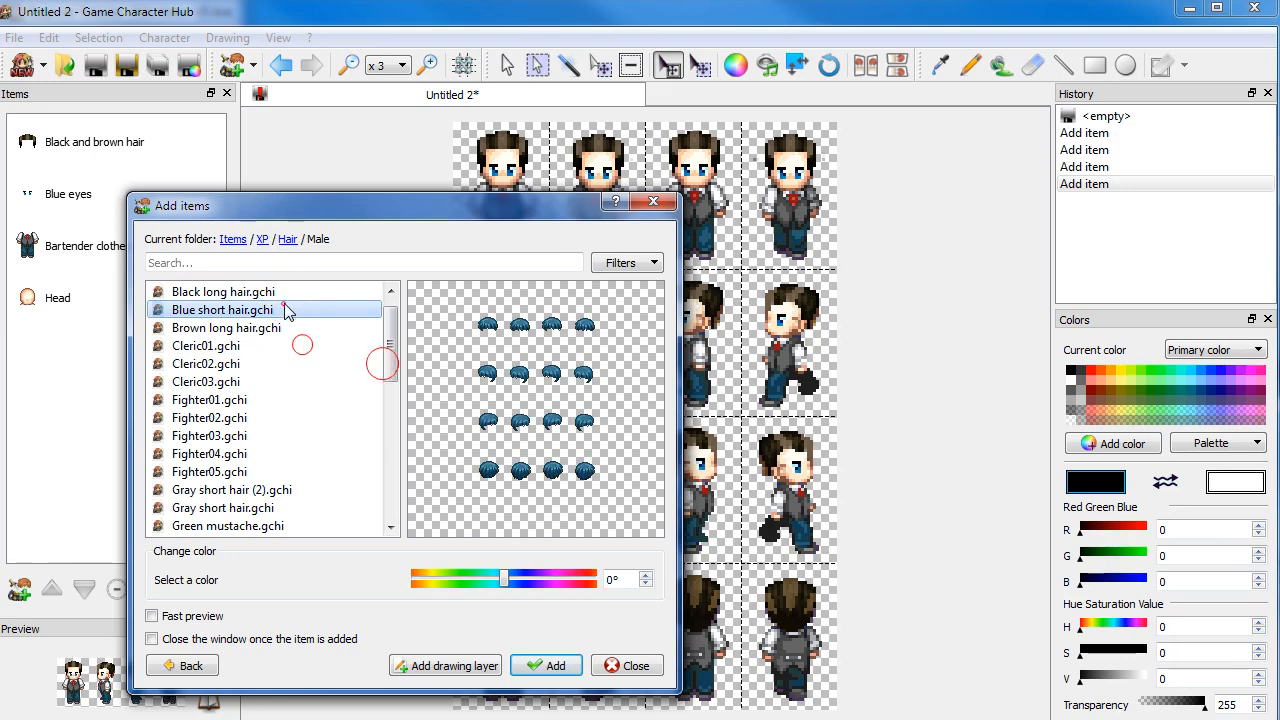
# Browse the Female and Male hair folders and go back up to the VX and XP item folders
pyautogui.click(288, 239)
pyautogui.click(200, 291)
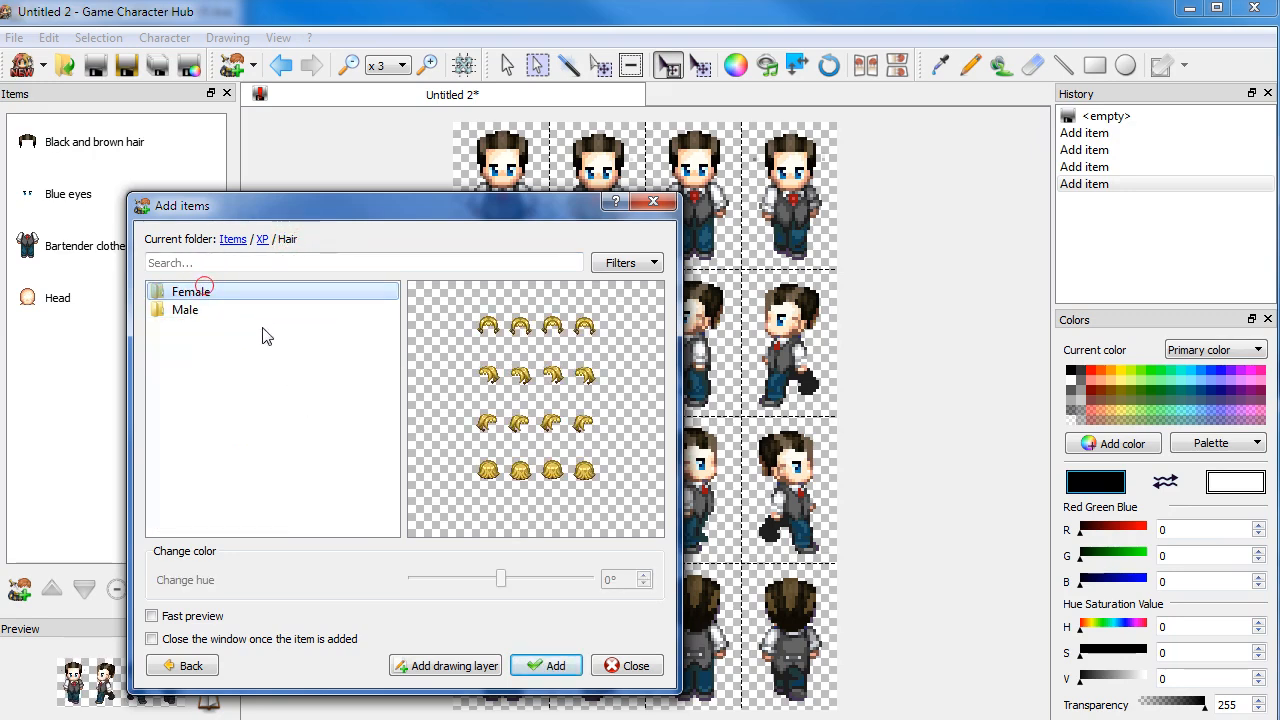
pyautogui.click(185, 311)
pyautogui.click(261, 240)
pyautogui.click(238, 239)
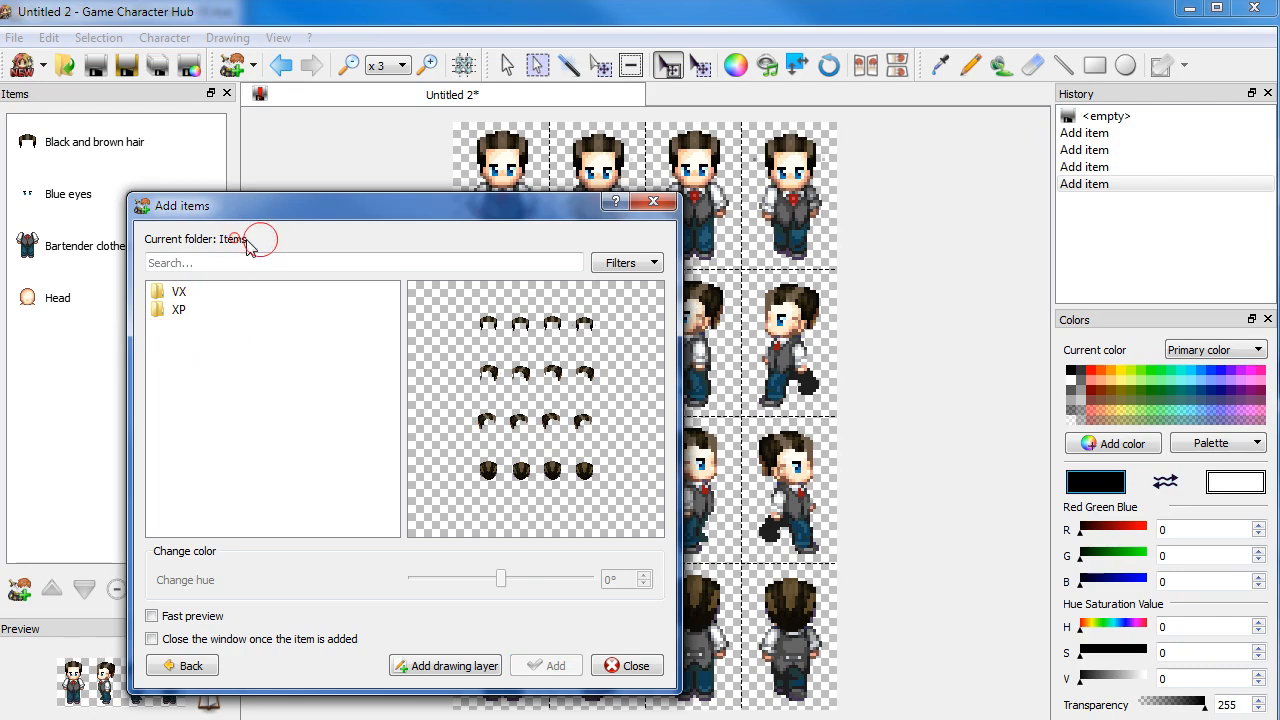
pyautogui.click(179, 292)
pyautogui.click(180, 309)
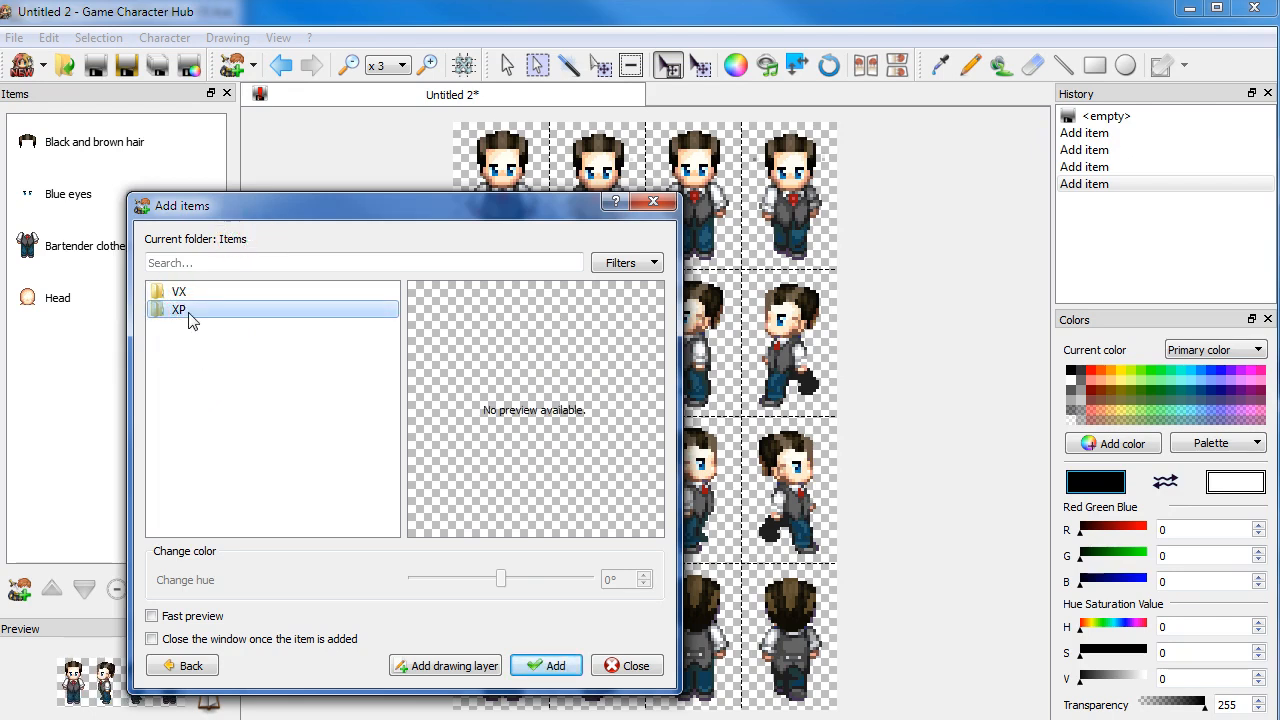
# Preview the Body, Cloth, Eyes and Dwarf categories in the XP folder, close the item browser and return to RPG Maker VX Ace
pyautogui.doubleClick(185, 310)
pyautogui.click(183, 310)
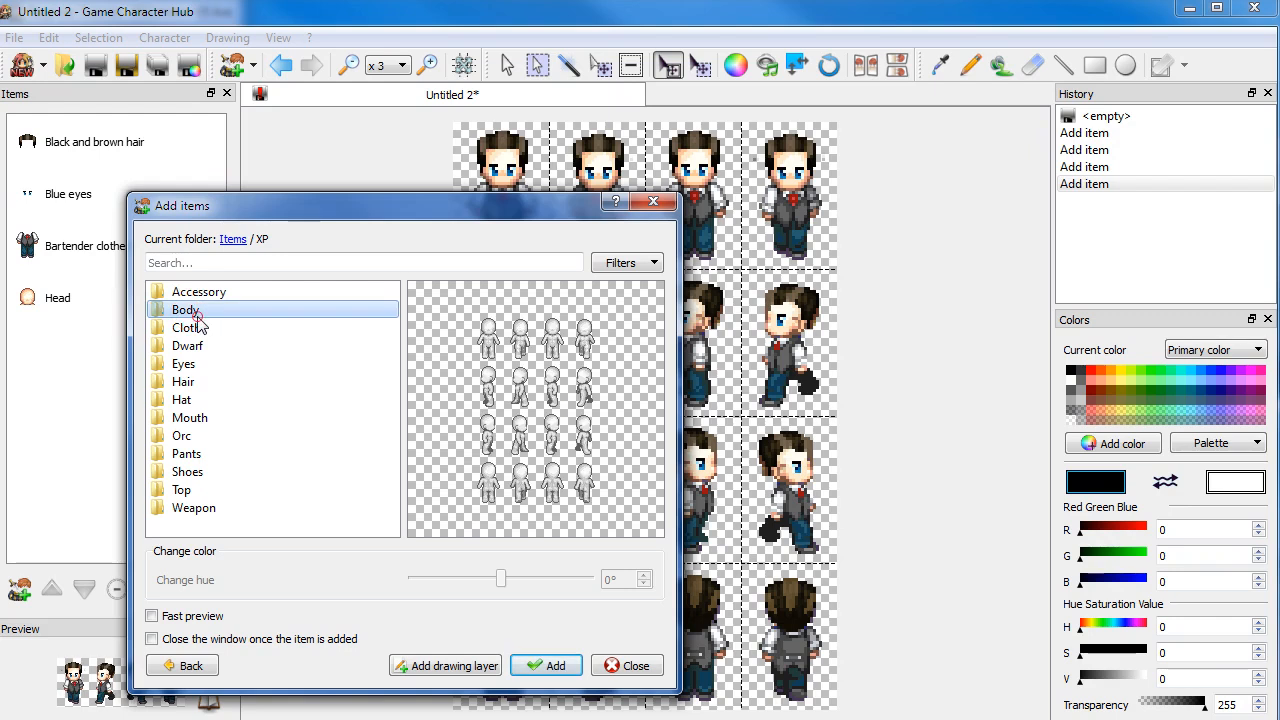
pyautogui.click(209, 330)
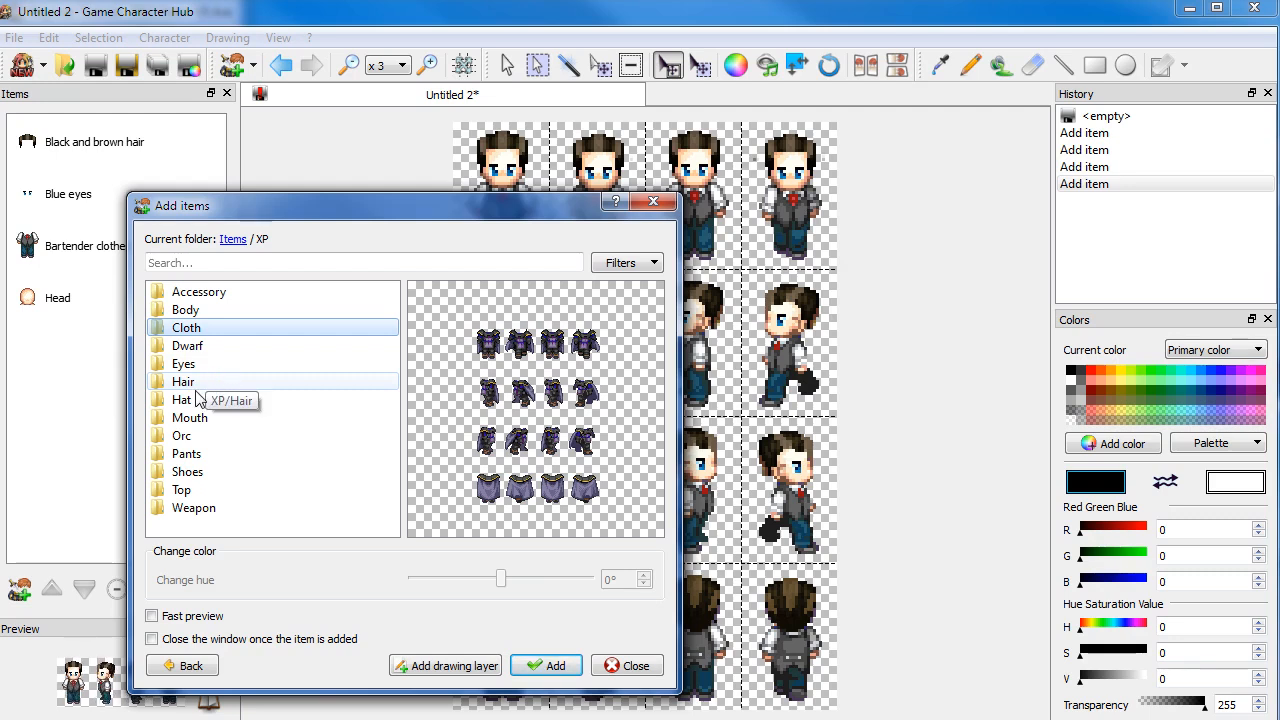
pyautogui.click(211, 364)
pyautogui.click(215, 348)
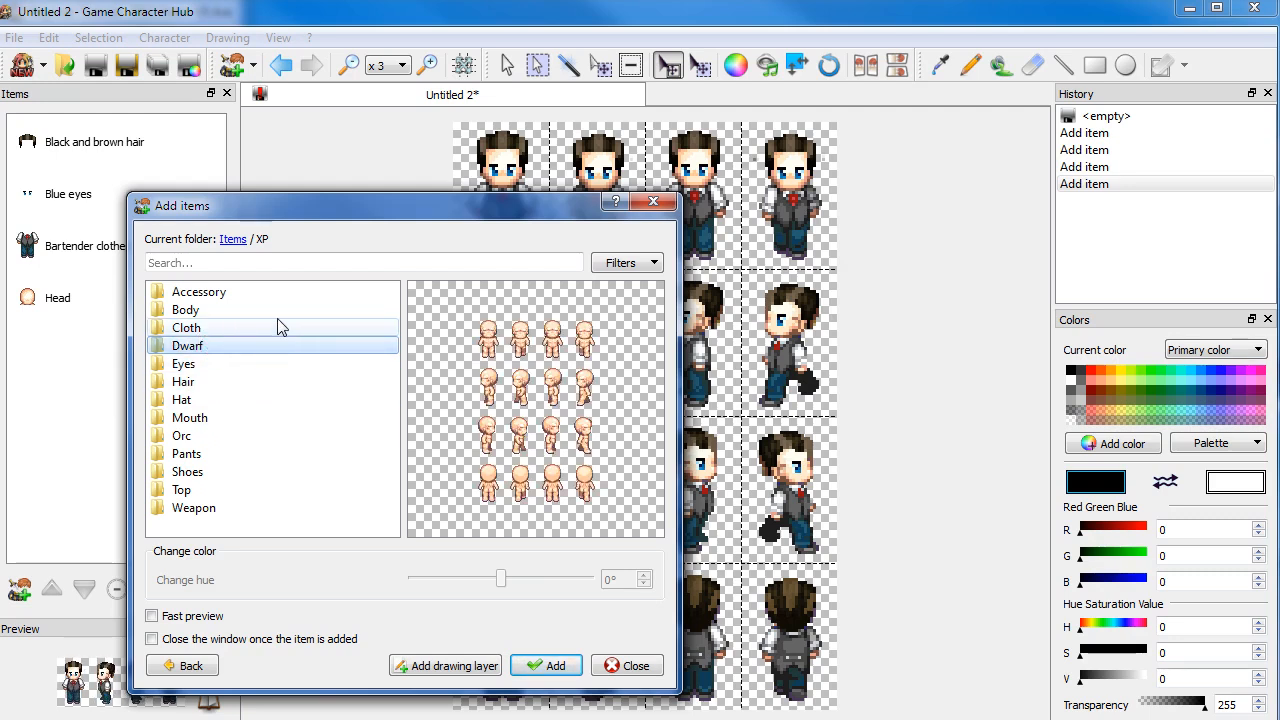
pyautogui.click(634, 665)
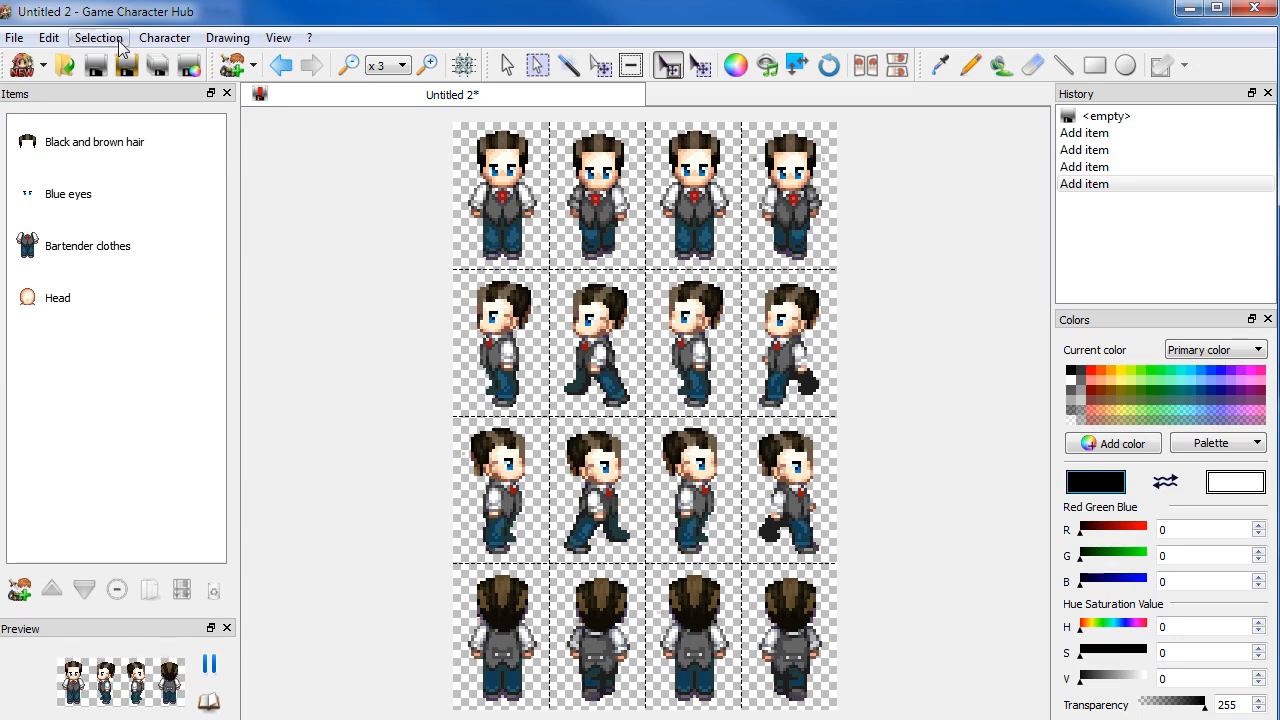
pyautogui.click(1189, 8)
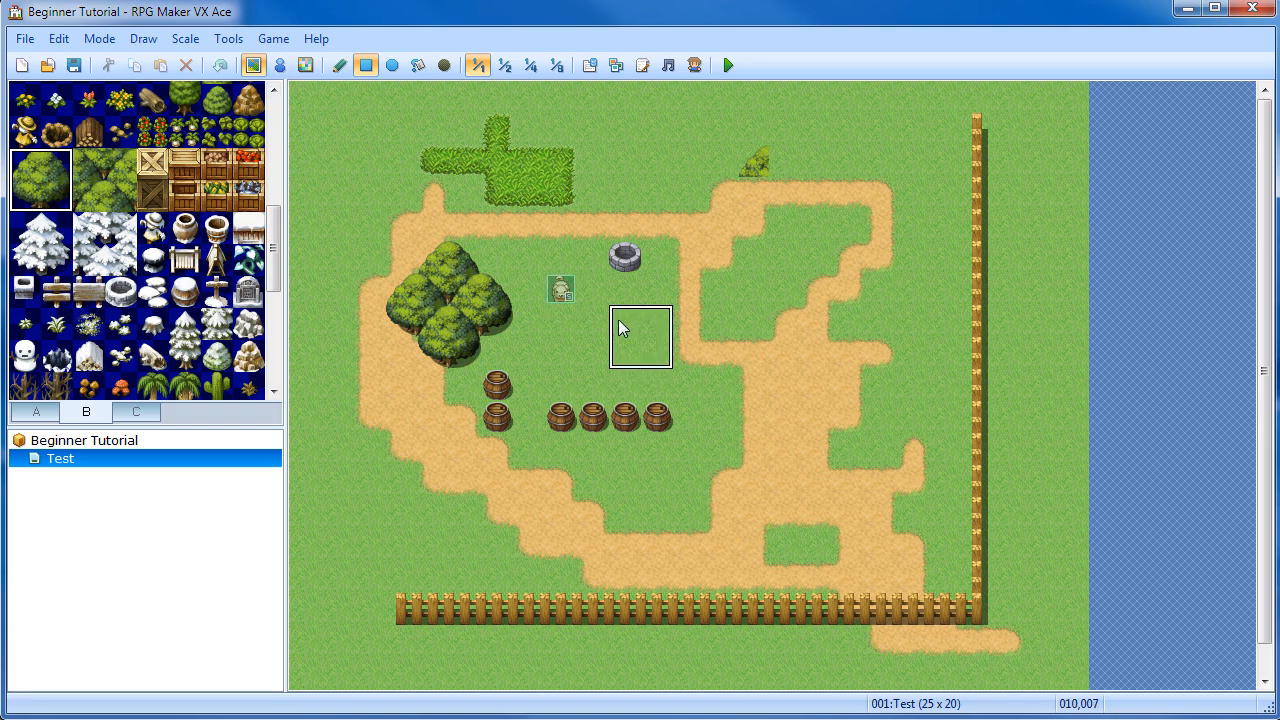
# Switch the Test map to event editing and try selecting individual grid tiles, ending on the path tile at 012,005
pyautogui.click(280, 65)
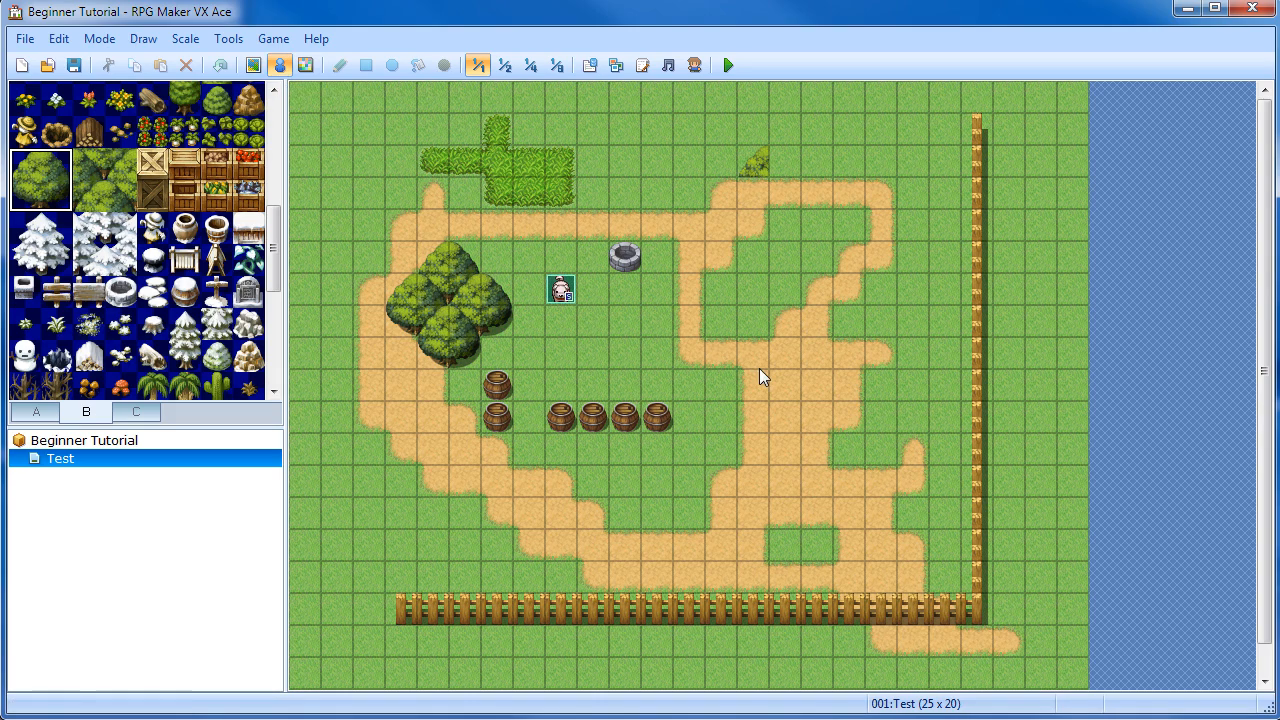
pyautogui.click(779, 486)
pyautogui.click(886, 220)
pyautogui.click(663, 222)
pyautogui.click(688, 386)
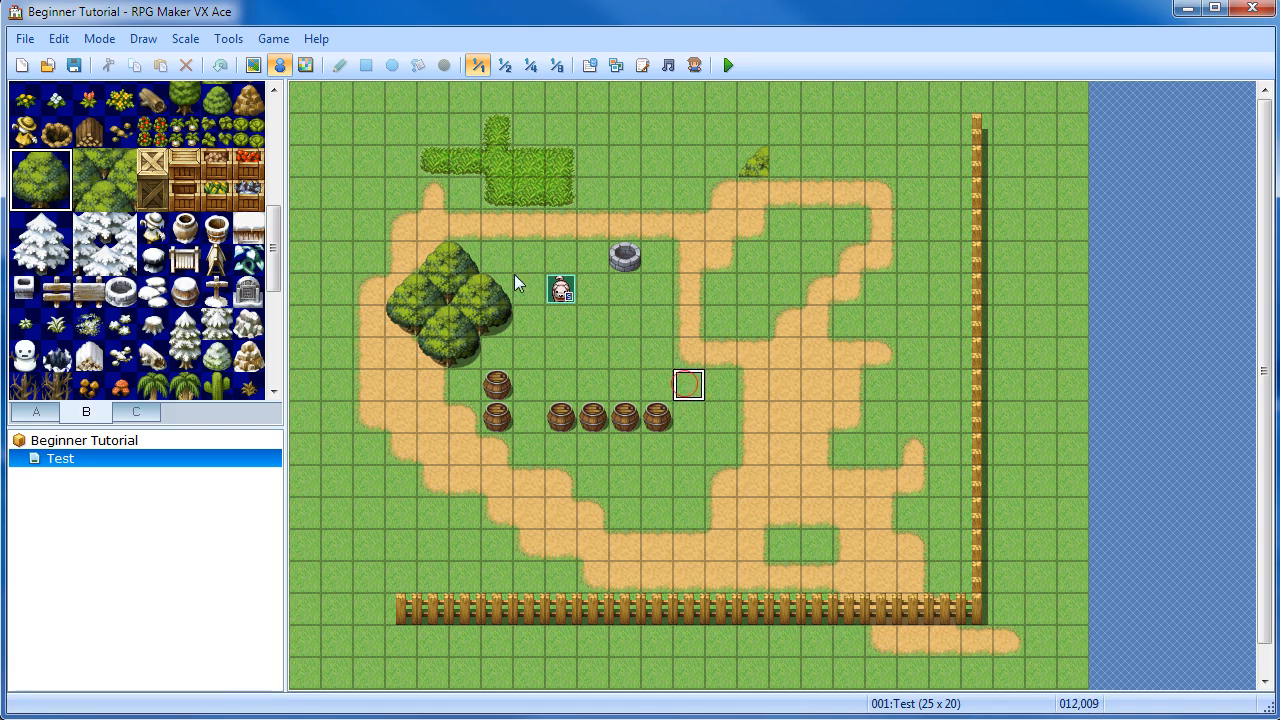
pyautogui.click(688, 258)
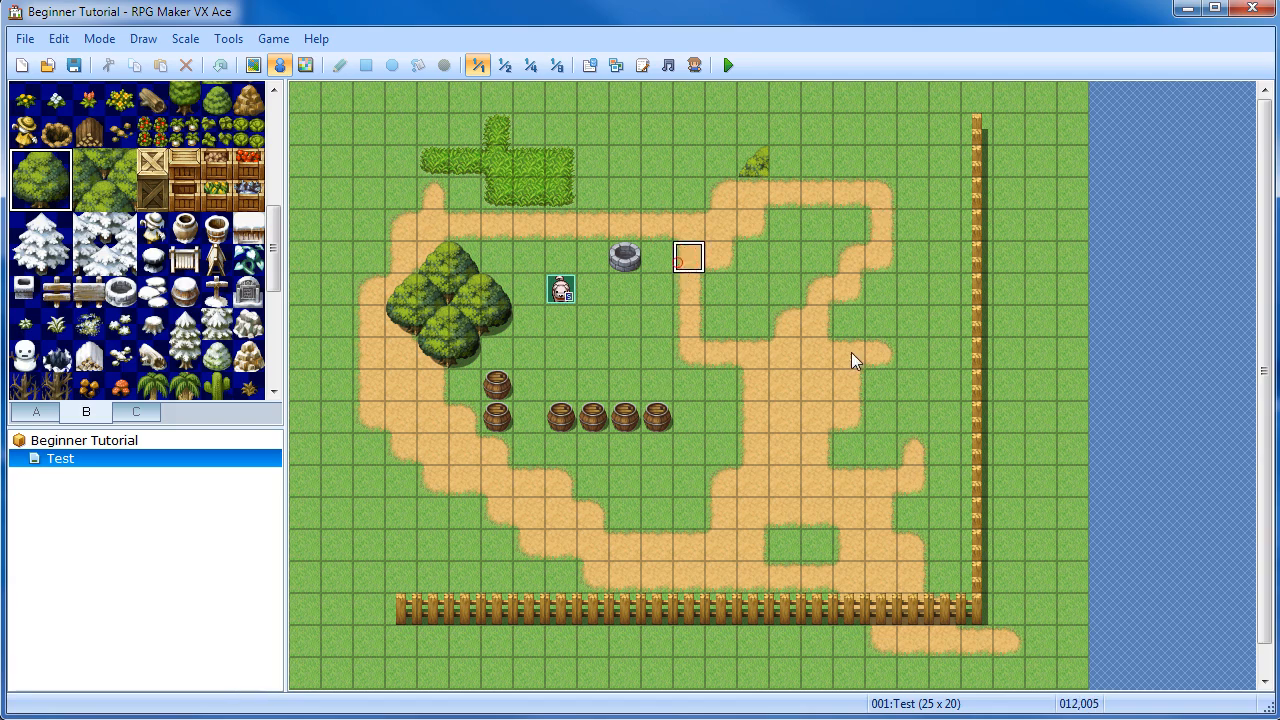
# View the event options for a grass tile, open a blank new event at 014,005 and close it without creating it
pyautogui.rightClick(784, 261)
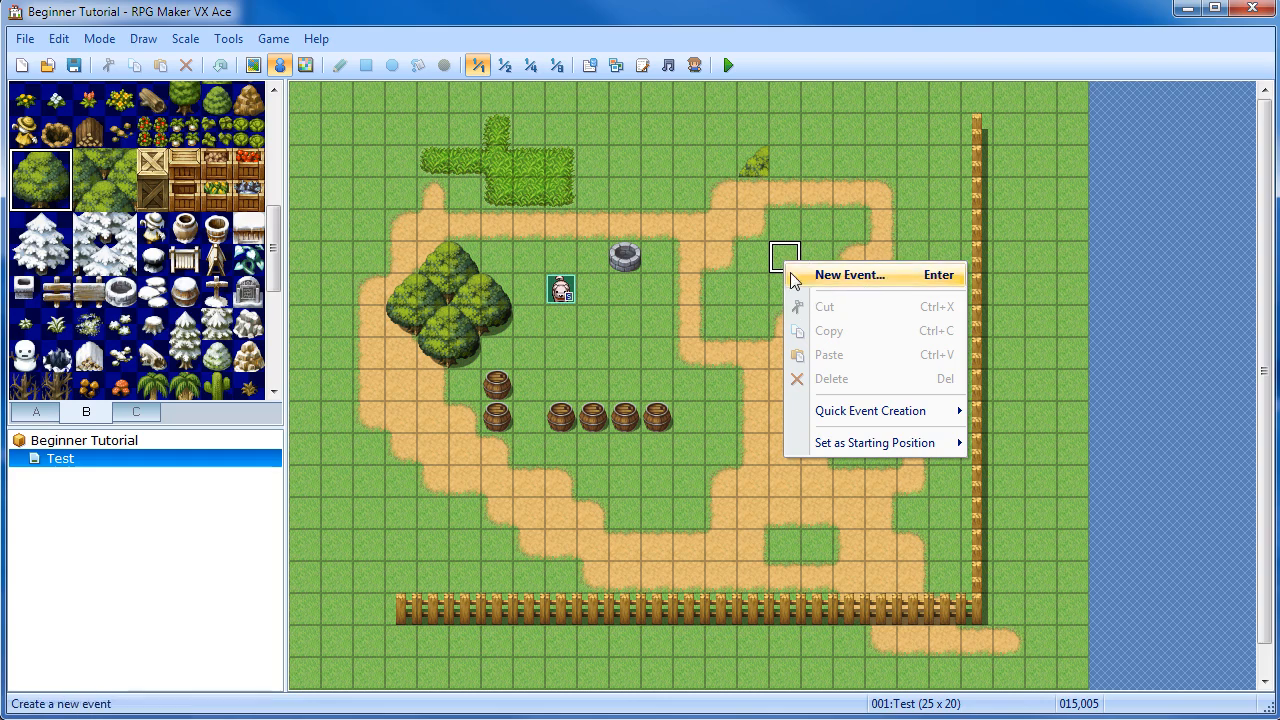
pyautogui.click(733, 303)
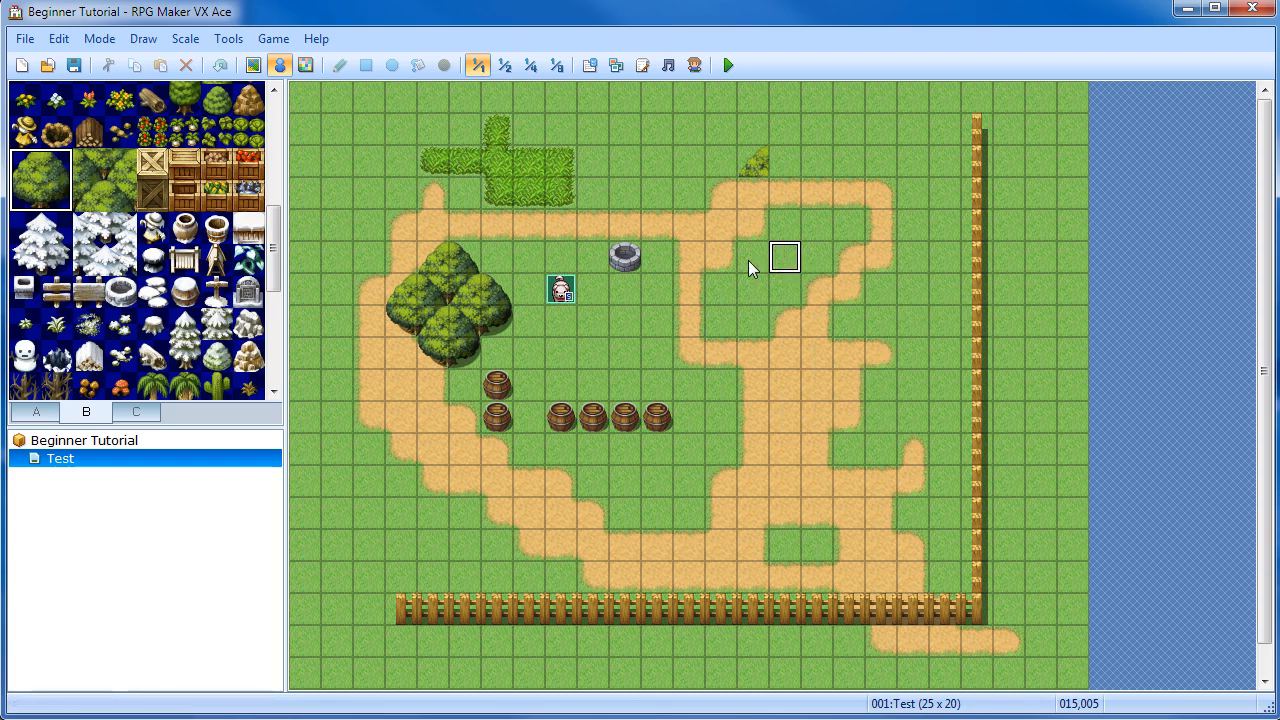
pyautogui.doubleClick(748, 260)
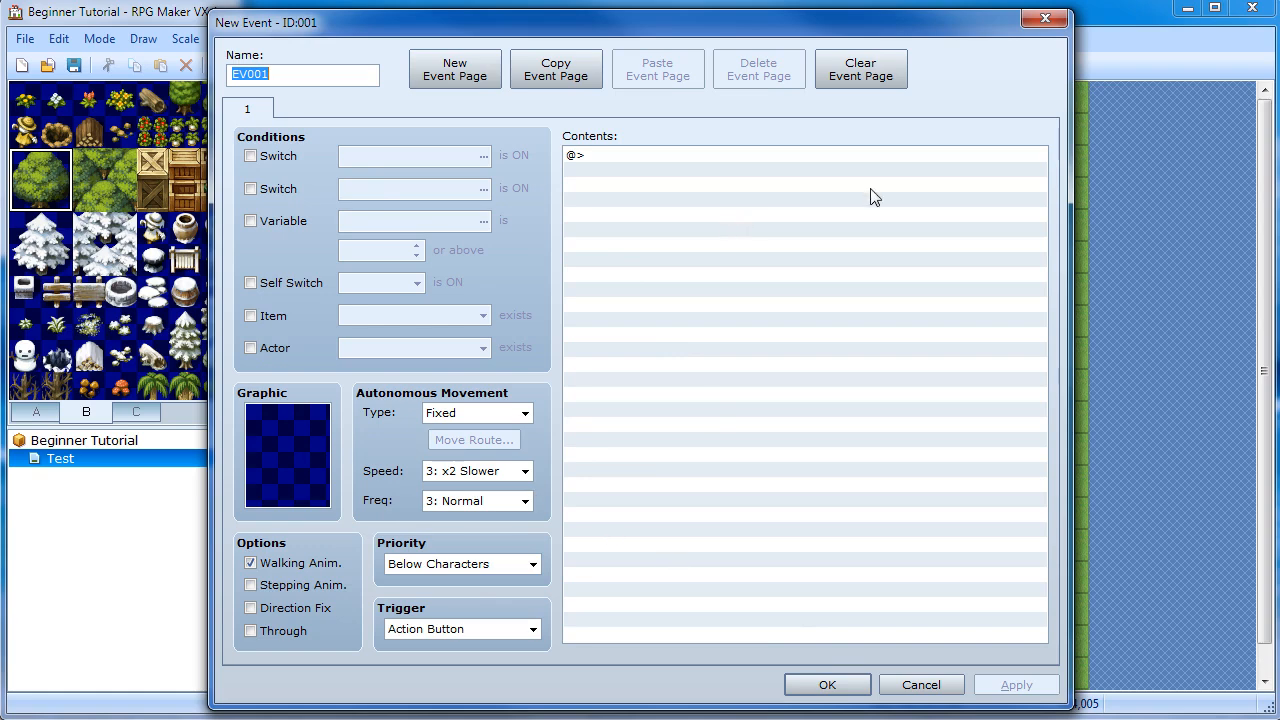
pyautogui.click(1046, 17)
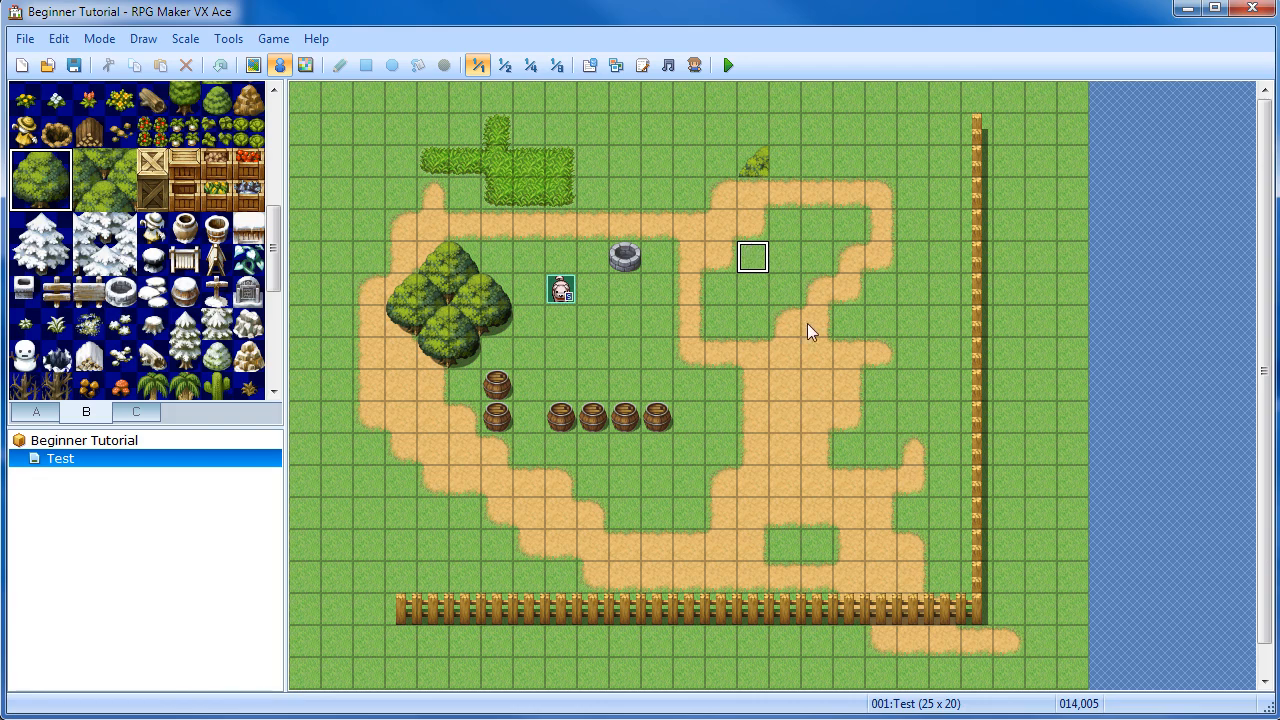
# Start a new event at tile 014,005 and browse the available graphic sets for it, including People3
pyautogui.doubleClick(759, 259)
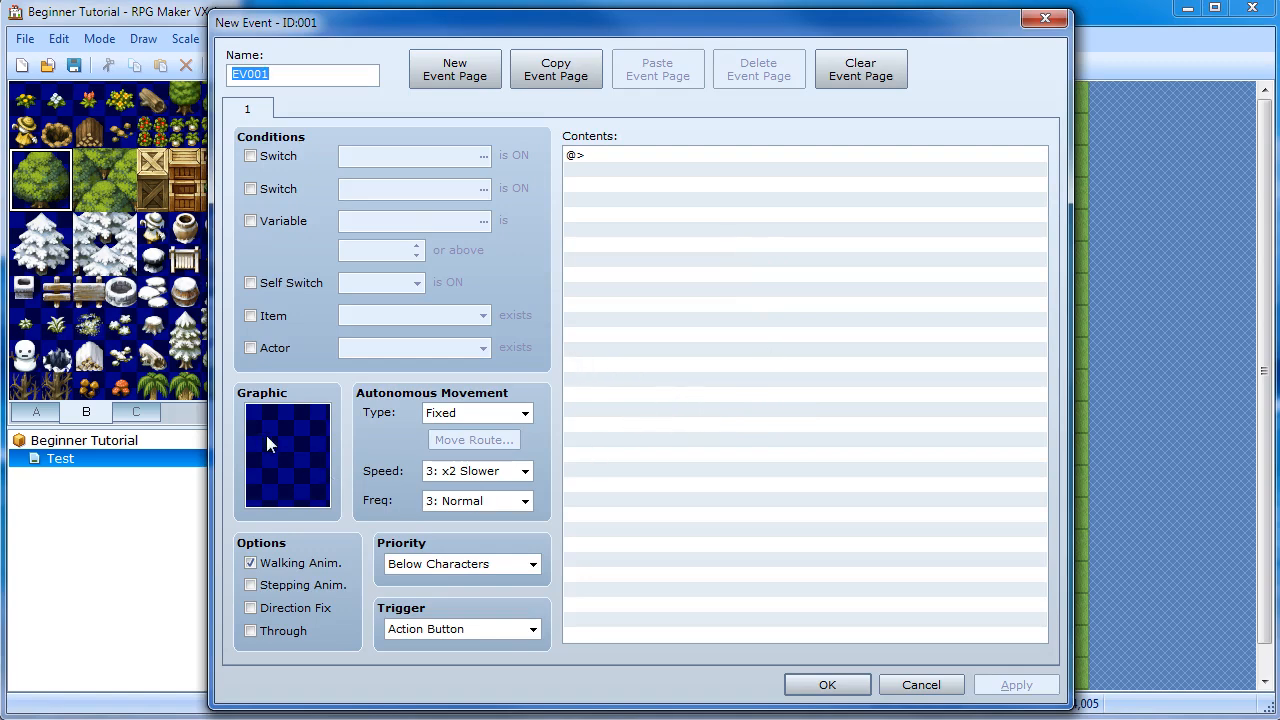
pyautogui.doubleClick(298, 440)
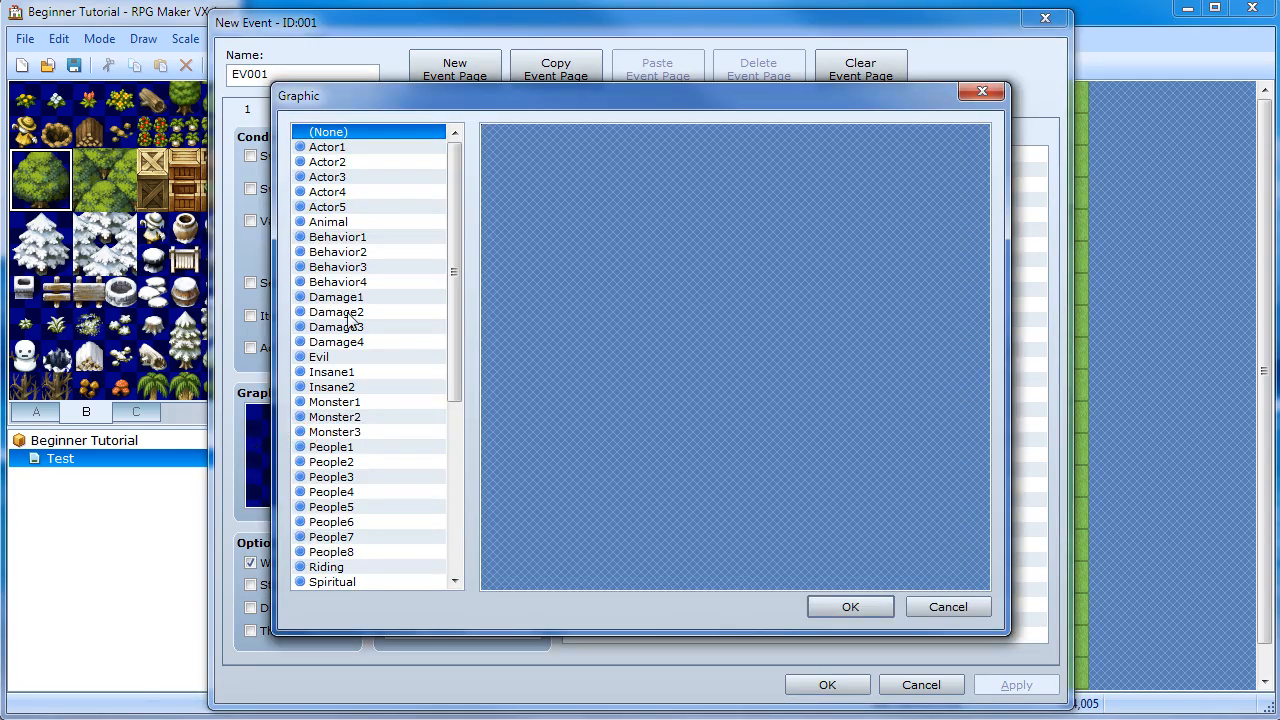
pyautogui.moveTo(450, 204); pyautogui.dragTo(462, 399)
pyautogui.click(350, 342)
pyautogui.click(345, 428)
pyautogui.click(345, 292)
pyautogui.click(368, 176)
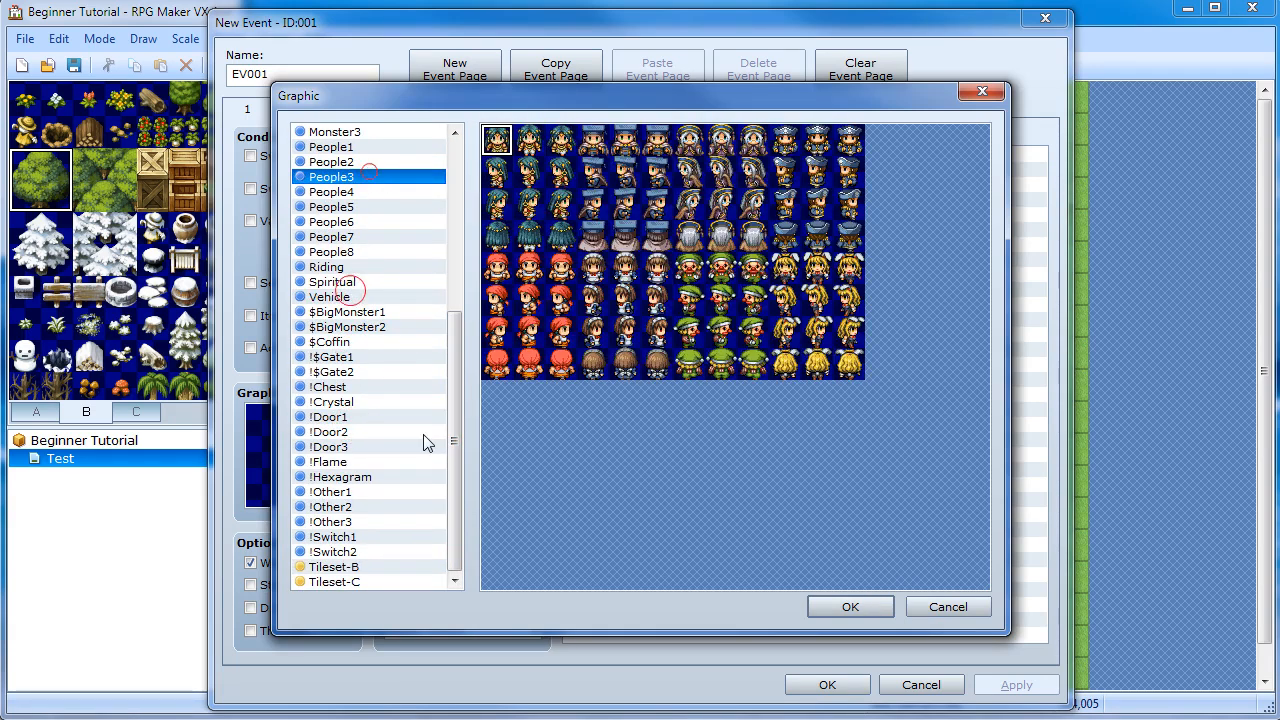
# Preview the Tileset-B and Tileset-C images as possible event graphics
pyautogui.click(456, 432)
pyautogui.click(335, 567)
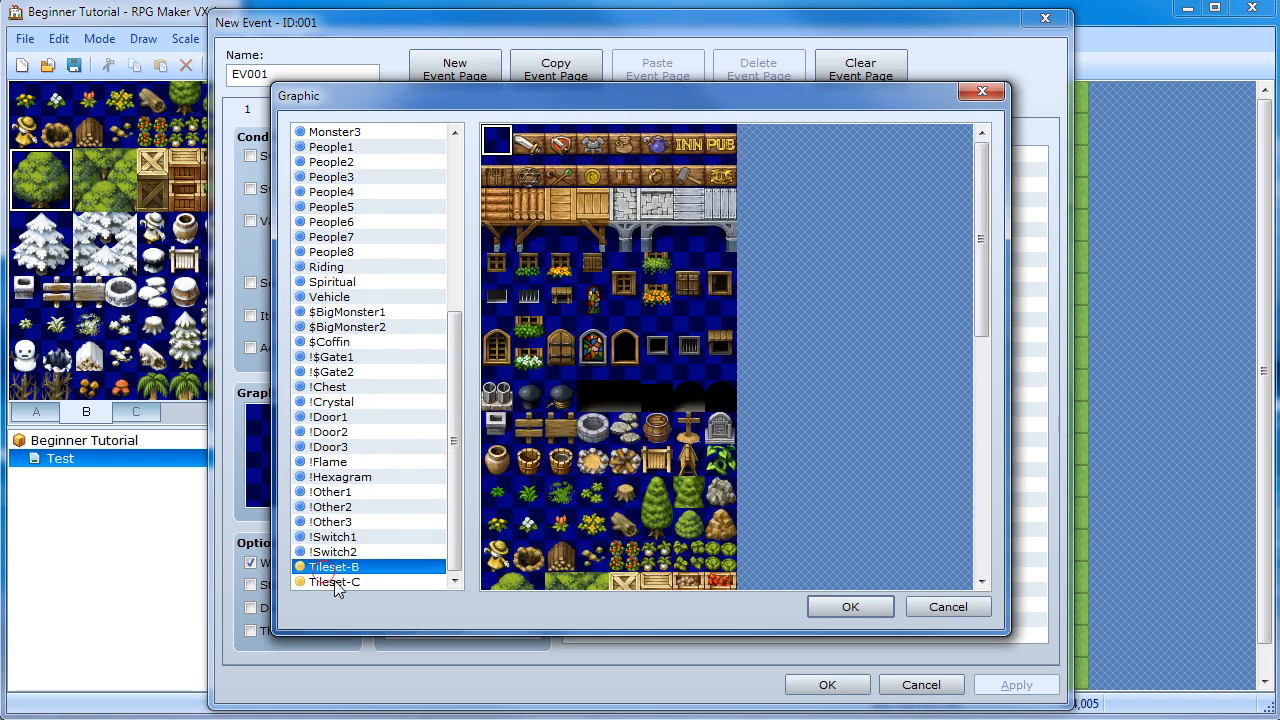
pyautogui.click(335, 582)
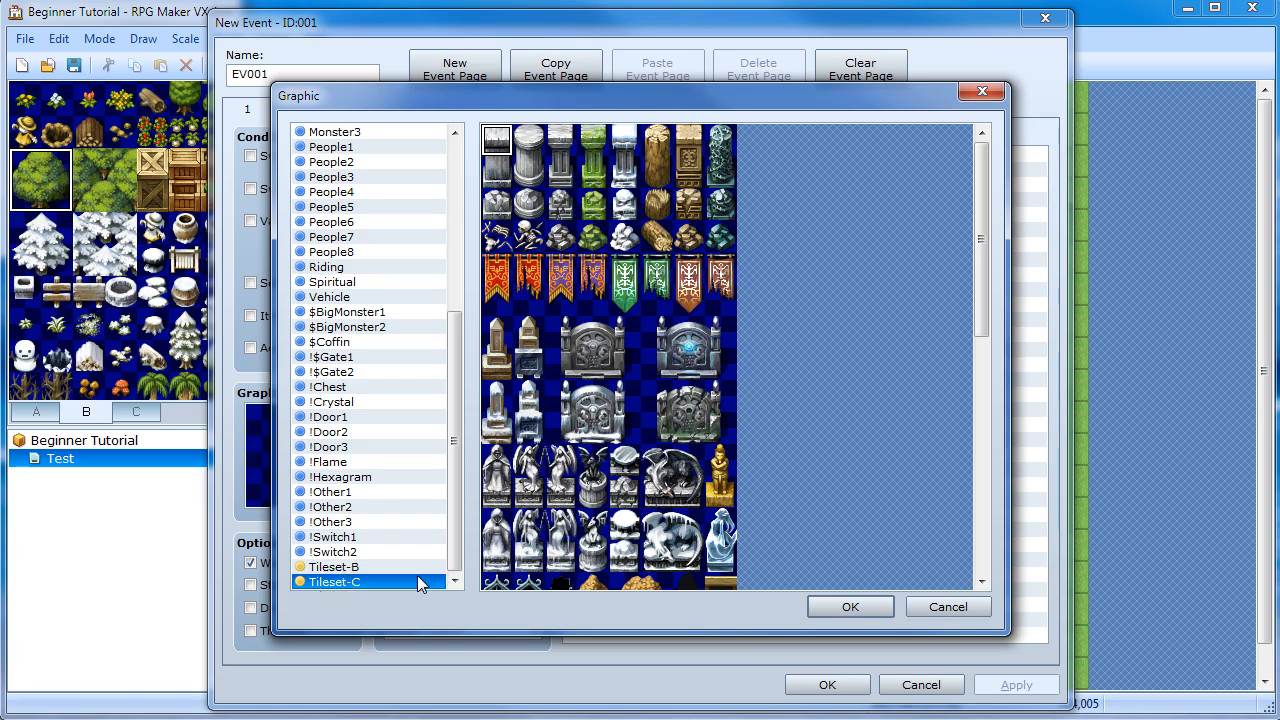
pyautogui.click(335, 567)
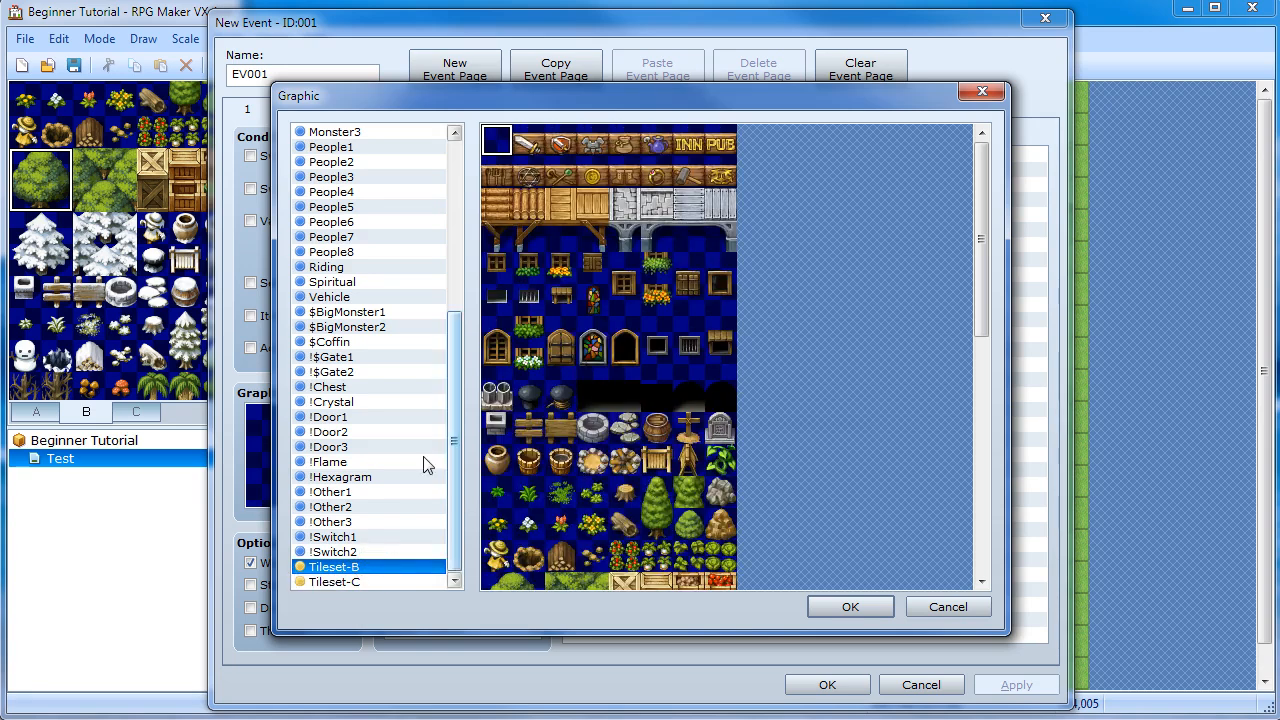
# Assign the front-facing white-haired woman from the Actor5 set as the event's graphic, trying her other facing directions too
pyautogui.moveTo(451, 495); pyautogui.dragTo(452, 206)
pyautogui.click(395, 207)
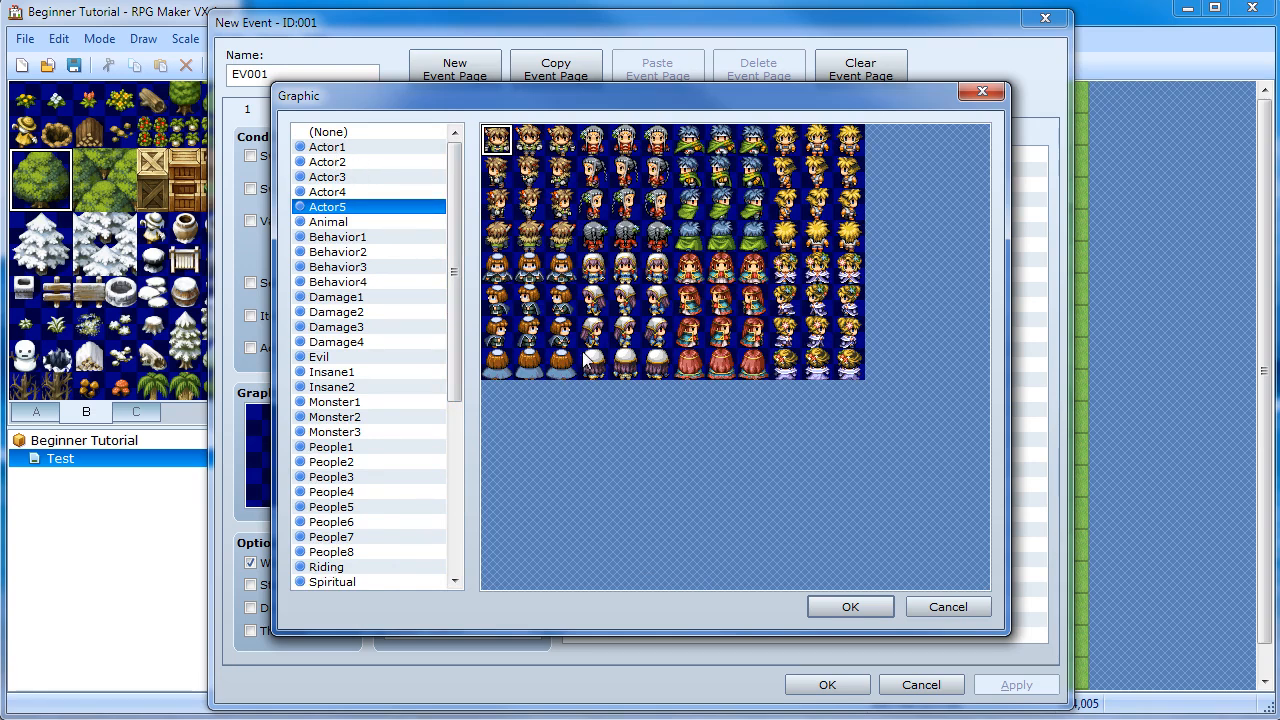
pyautogui.click(630, 276)
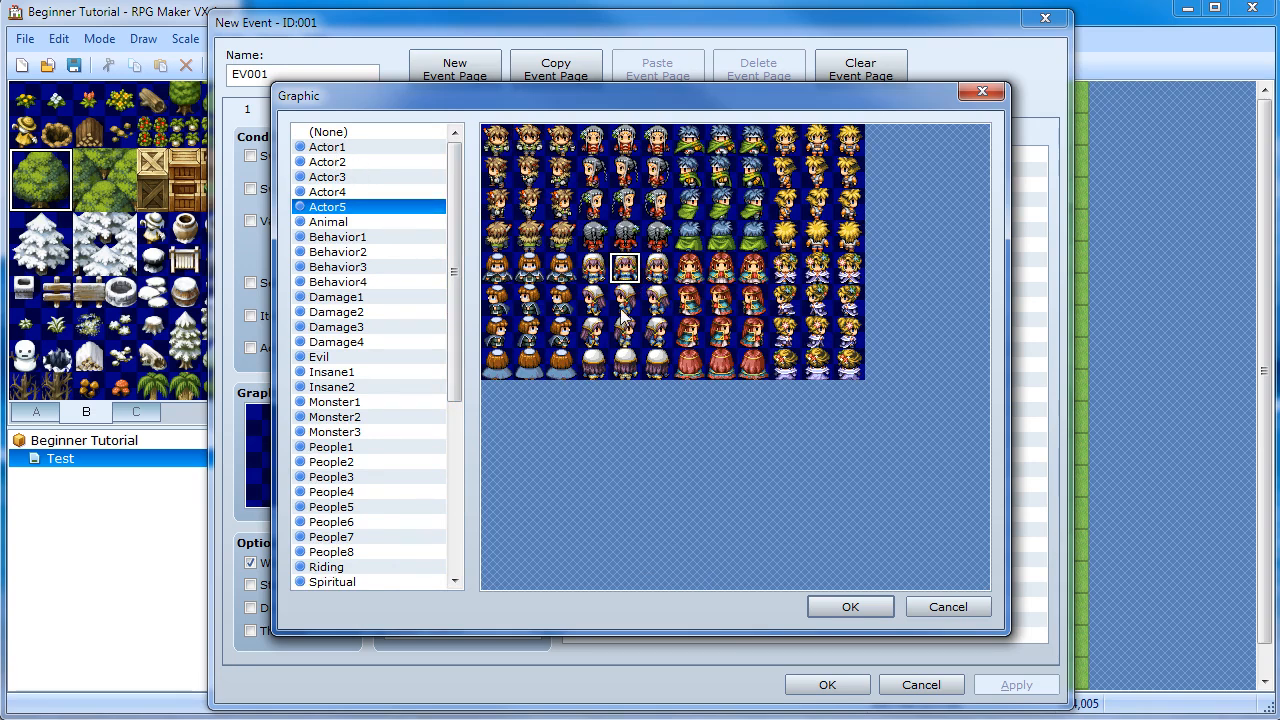
pyautogui.click(628, 304)
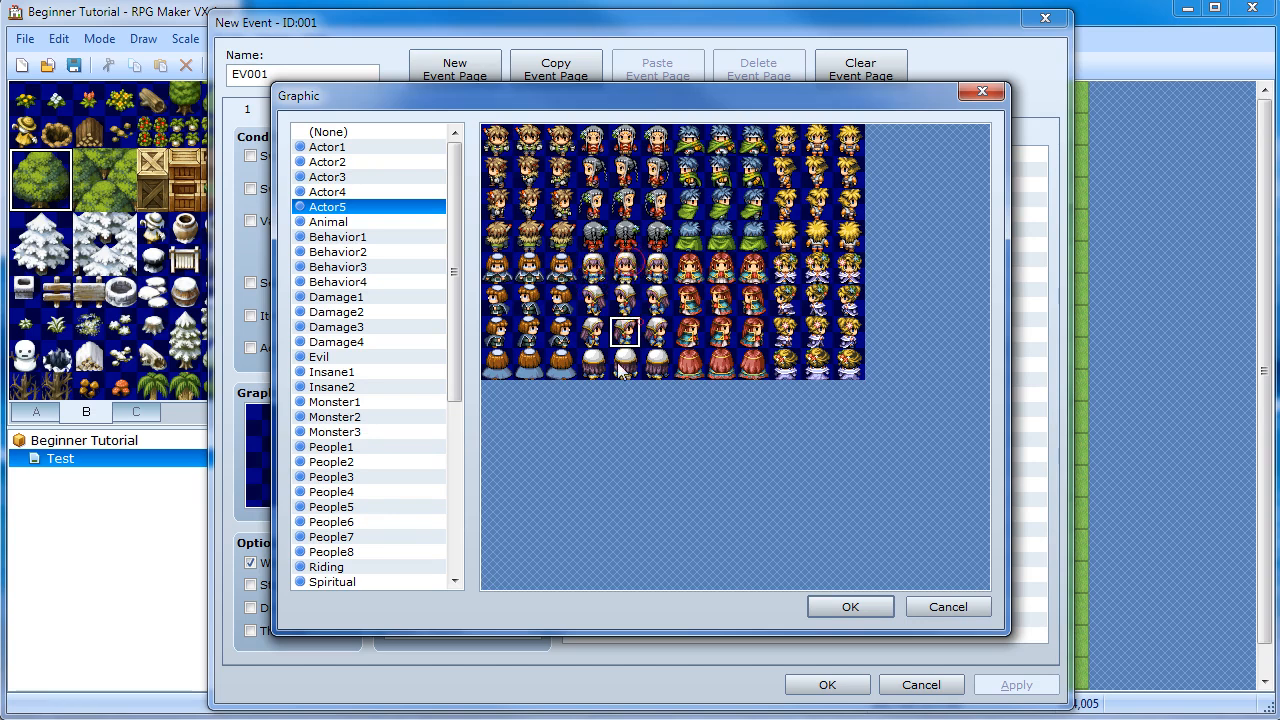
pyautogui.click(620, 362)
pyautogui.click(622, 268)
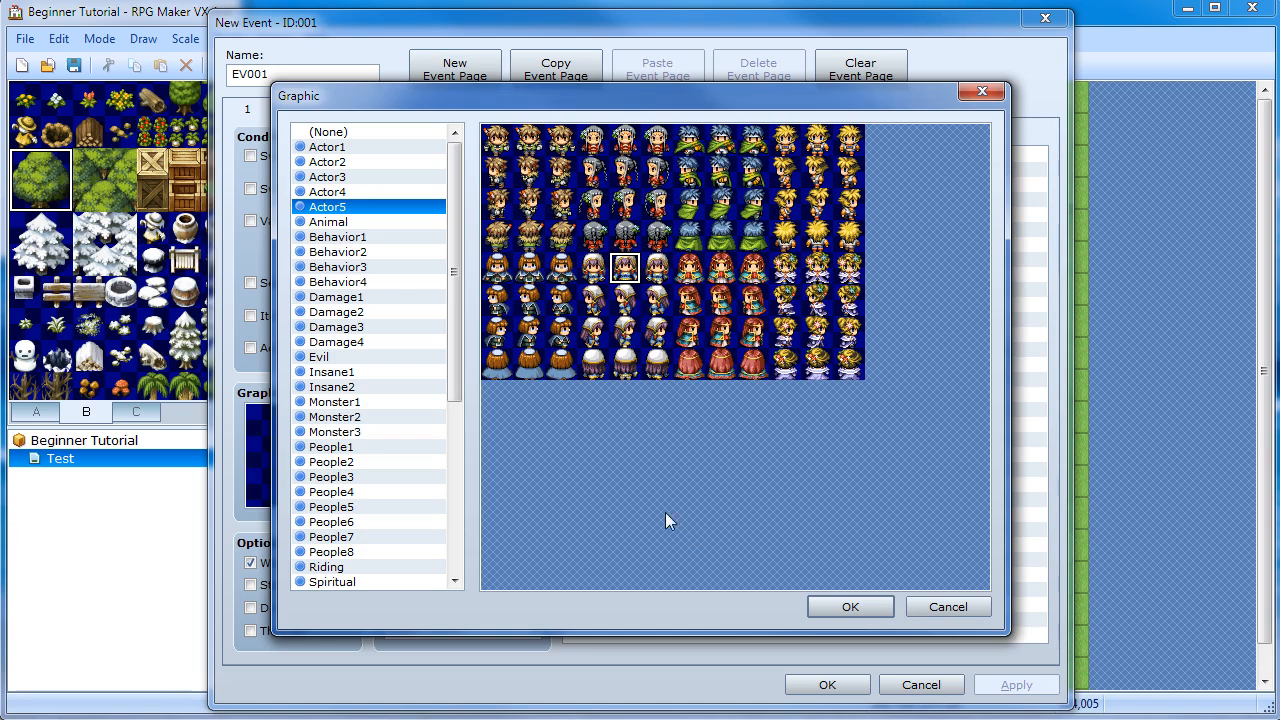
pyautogui.click(852, 607)
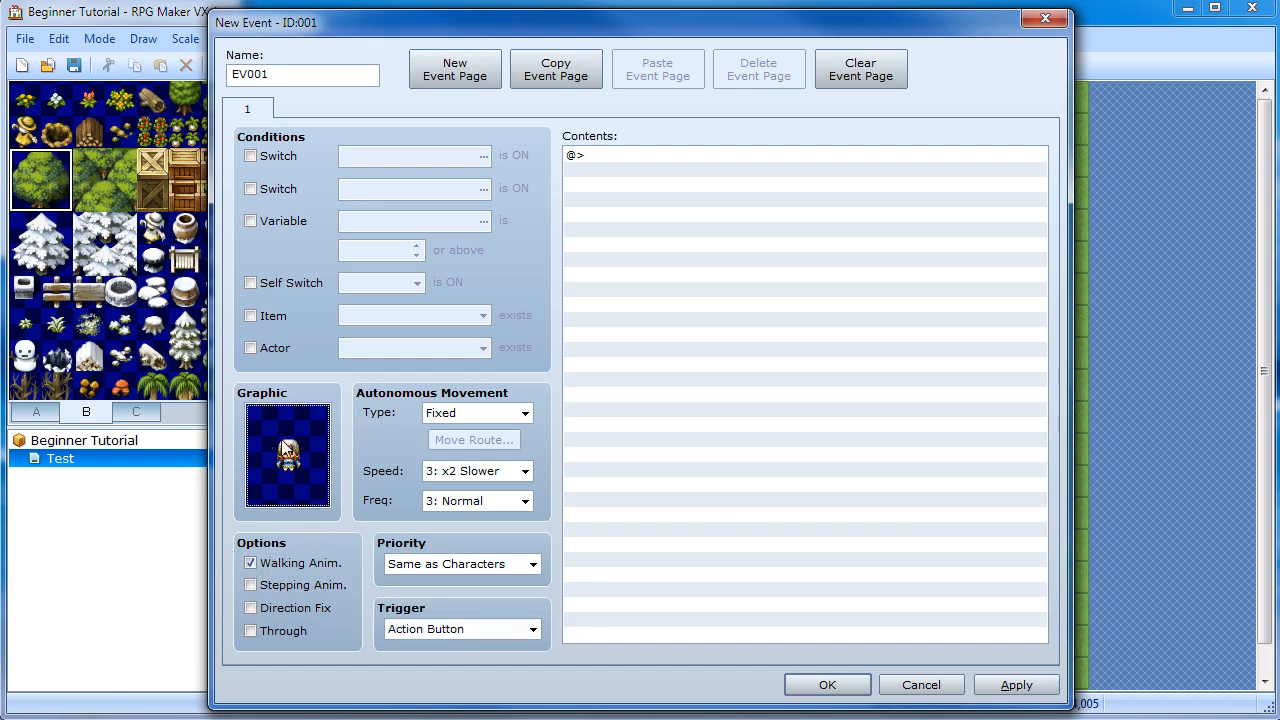
# Review the event's Priority choices and keep Same as Characters
pyautogui.click(449, 567)
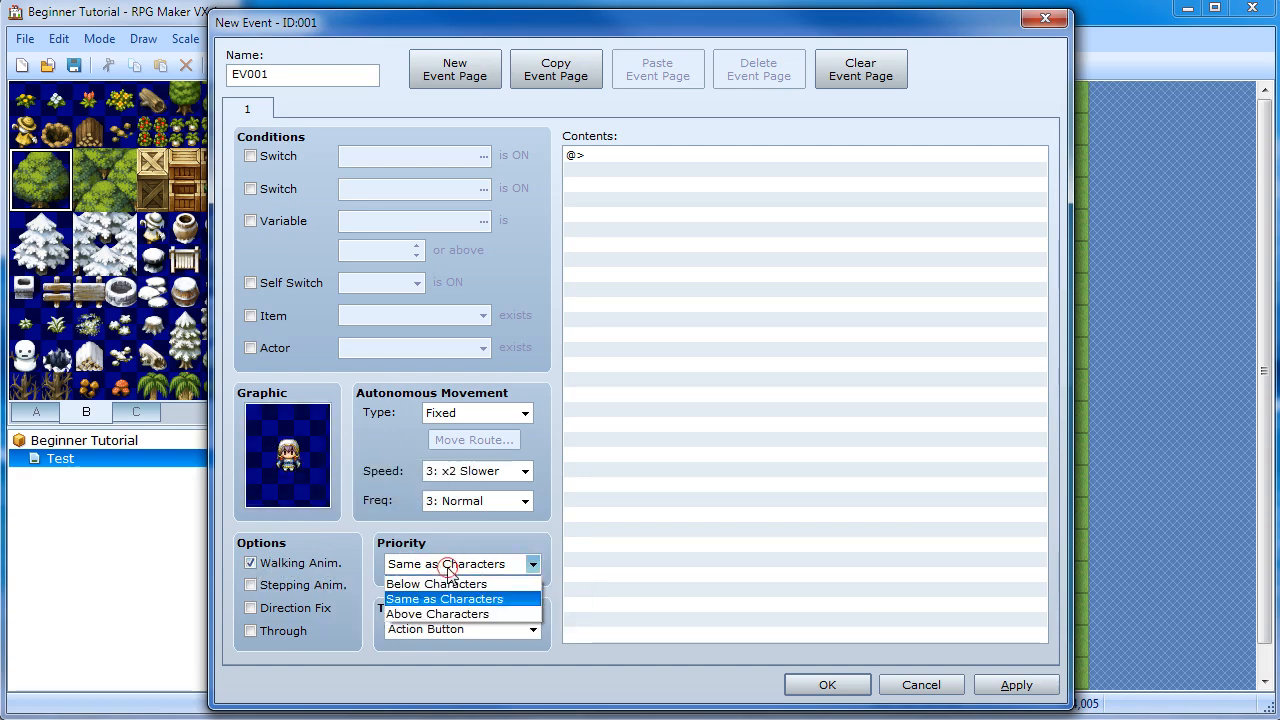
pyautogui.click(447, 566)
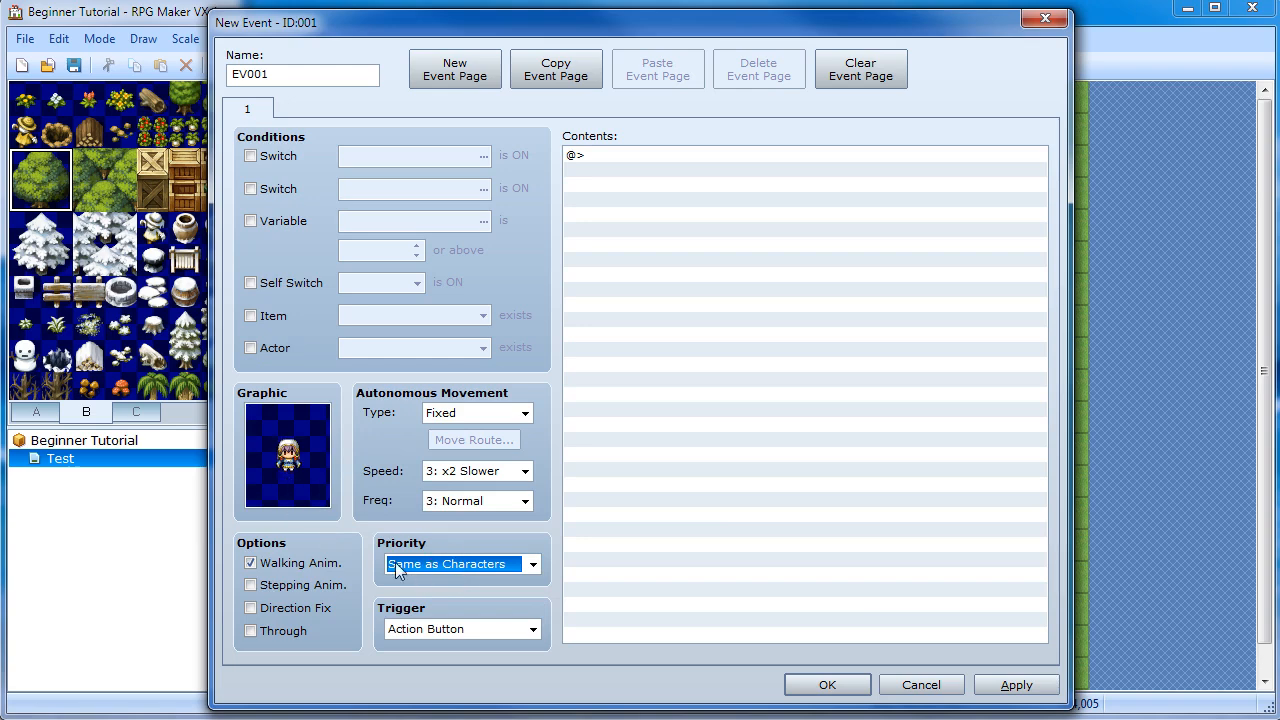
pyautogui.click(411, 570)
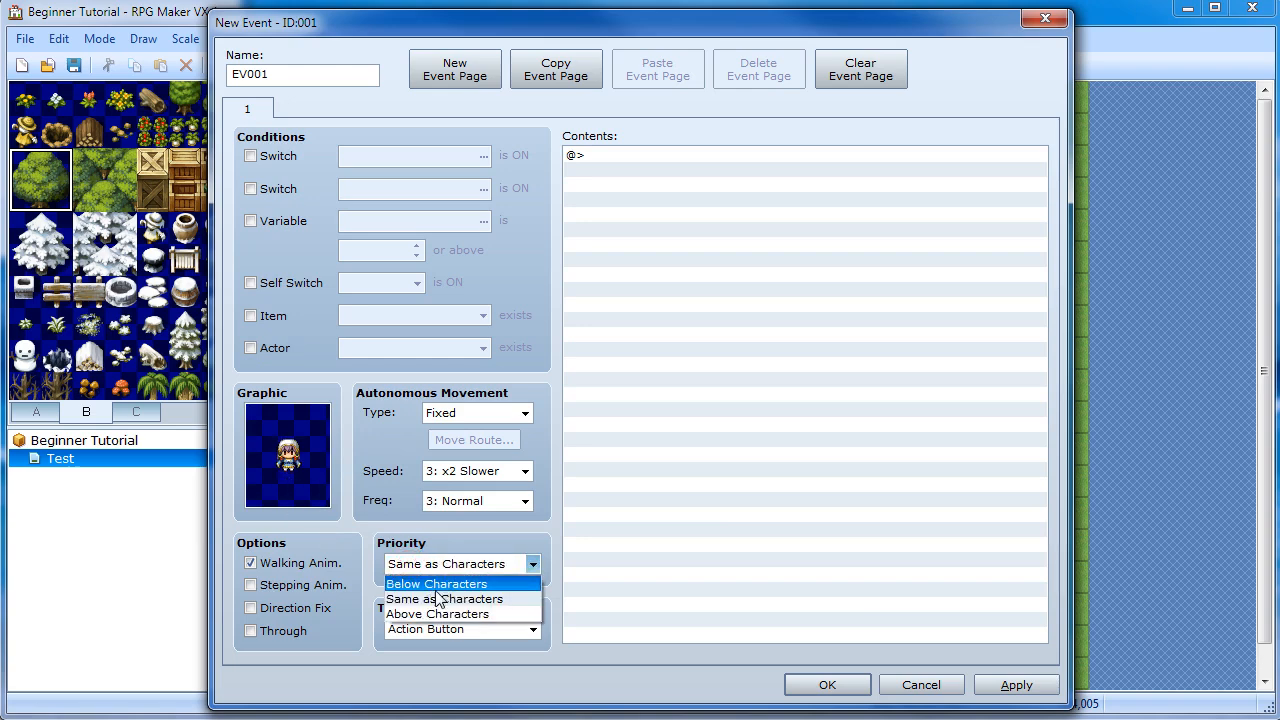
pyautogui.click(436, 598)
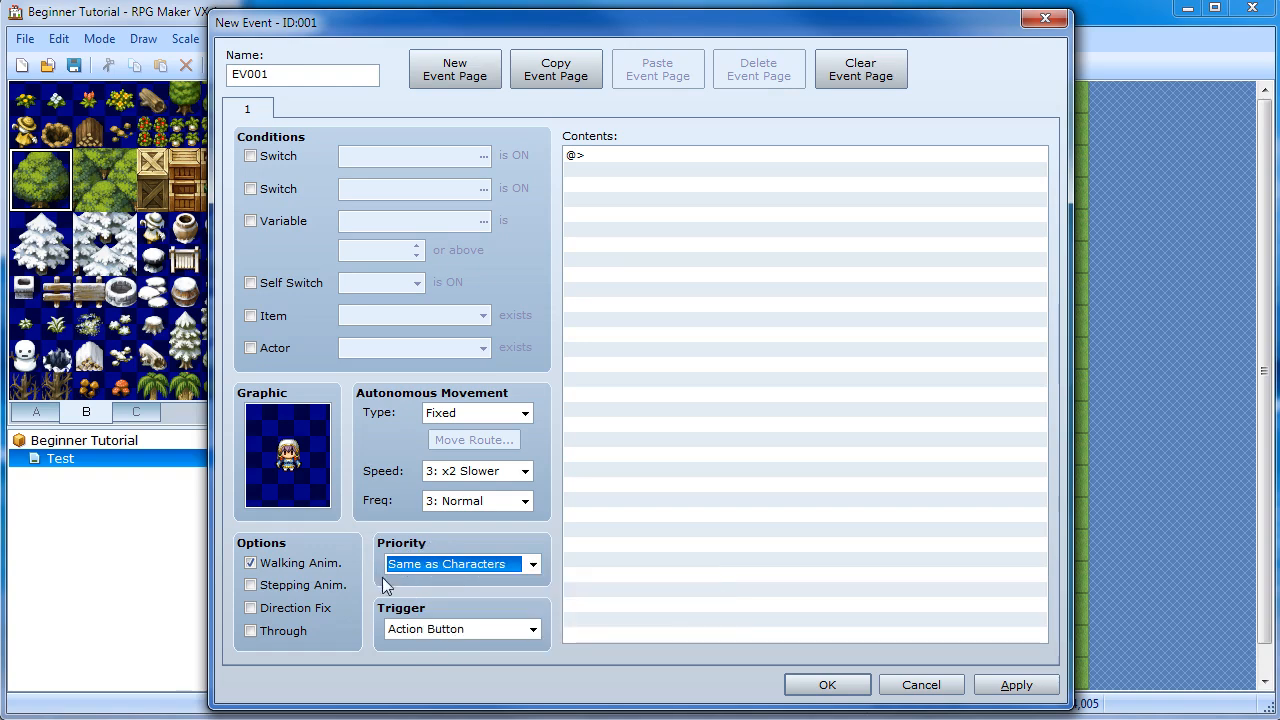
pyautogui.click(447, 566)
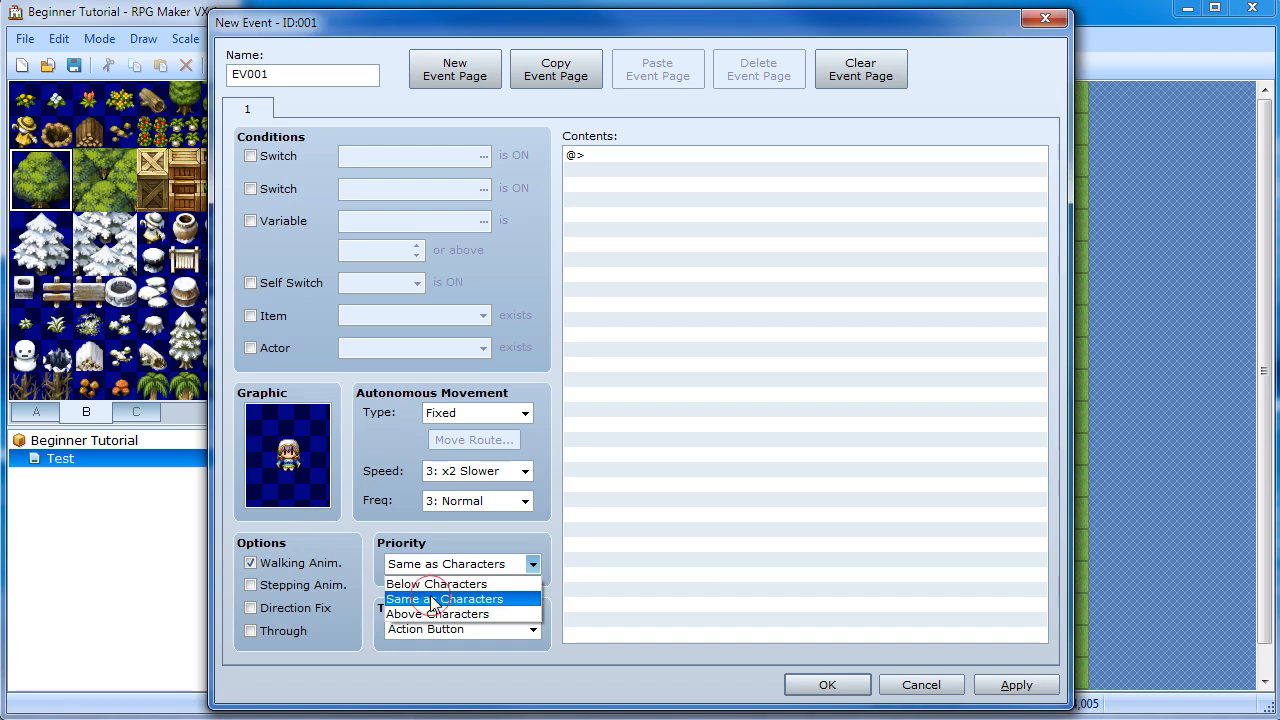
pyautogui.click(432, 600)
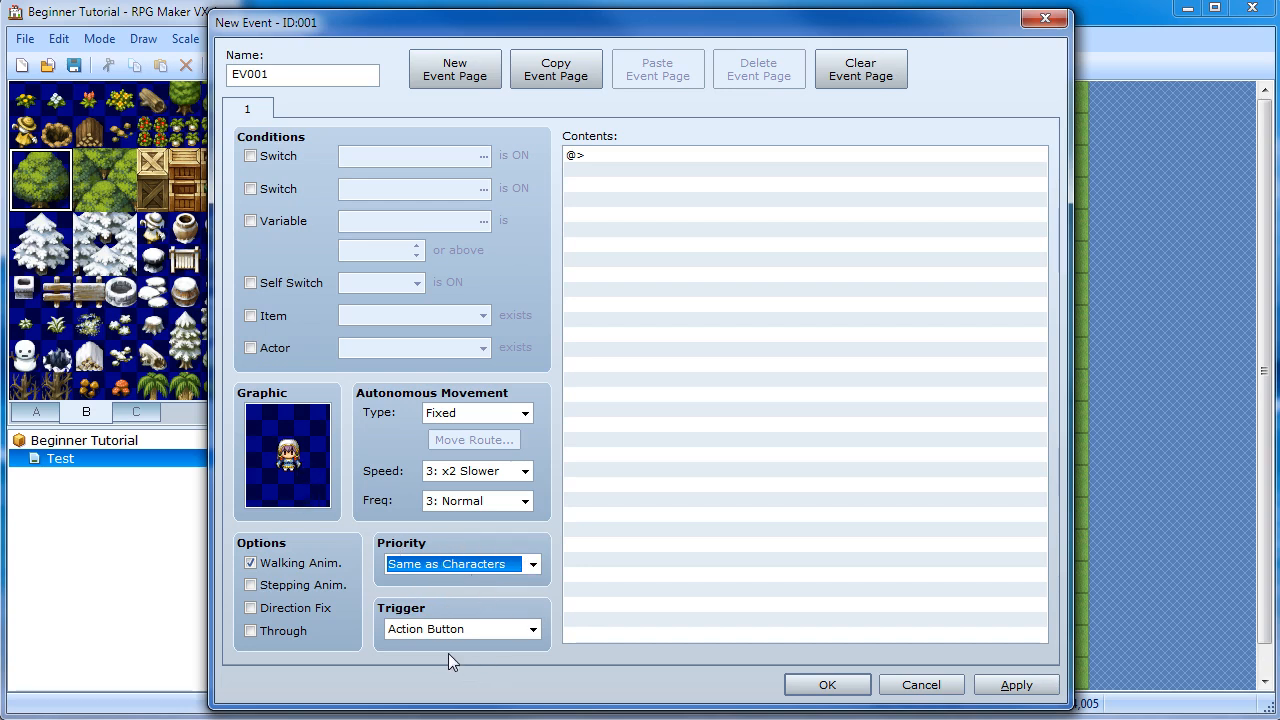
# Review the event's Trigger choices, keep Action Button, and briefly switch Direction Fix on and off
pyautogui.click(415, 630)
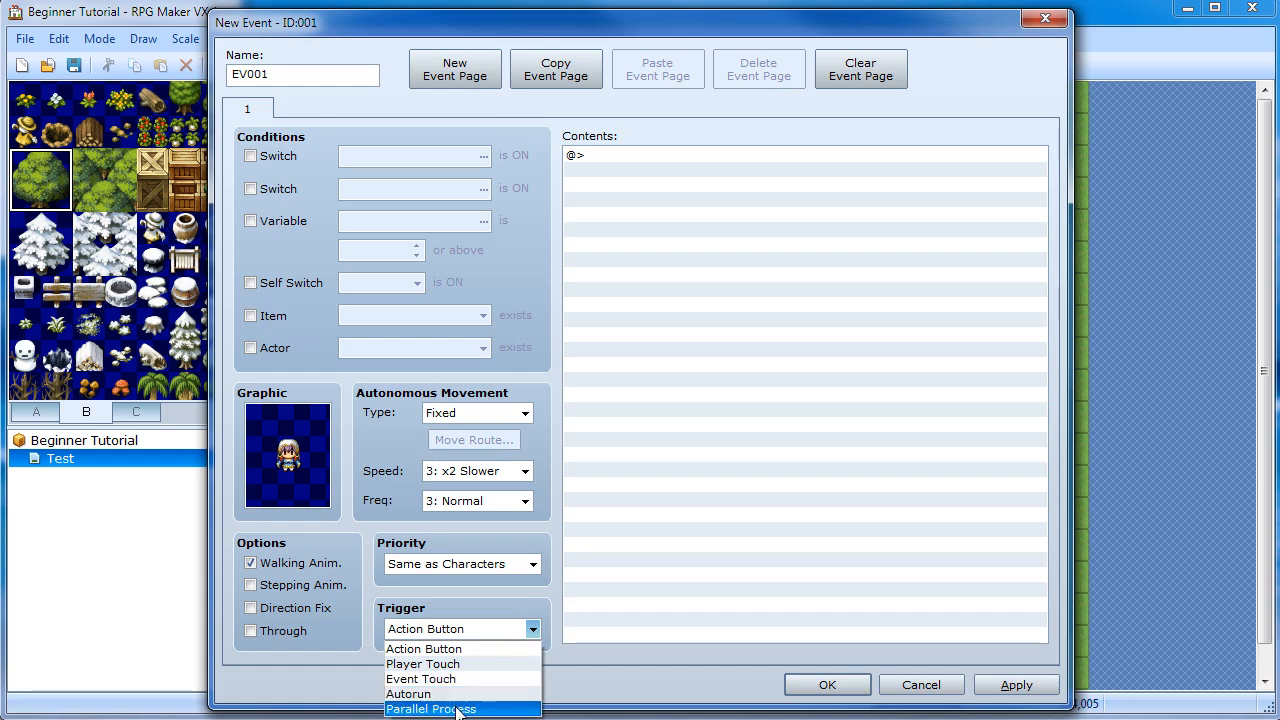
pyautogui.click(462, 647)
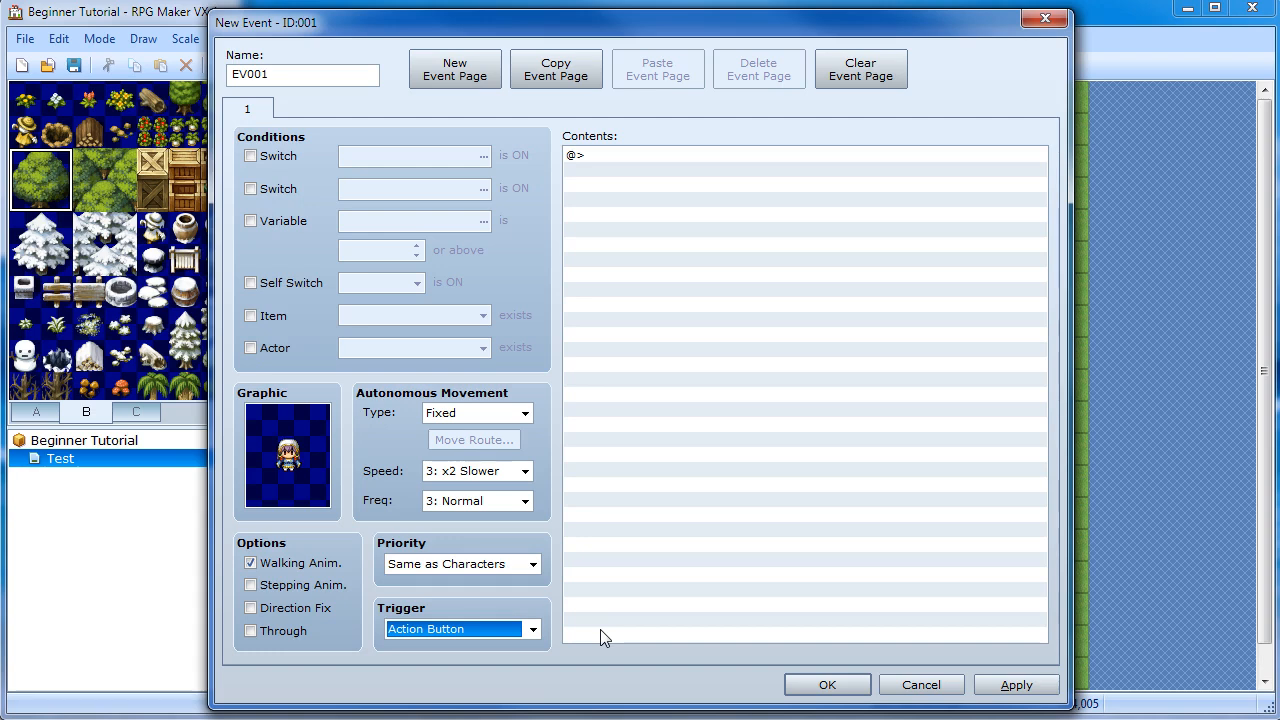
pyautogui.click(276, 608)
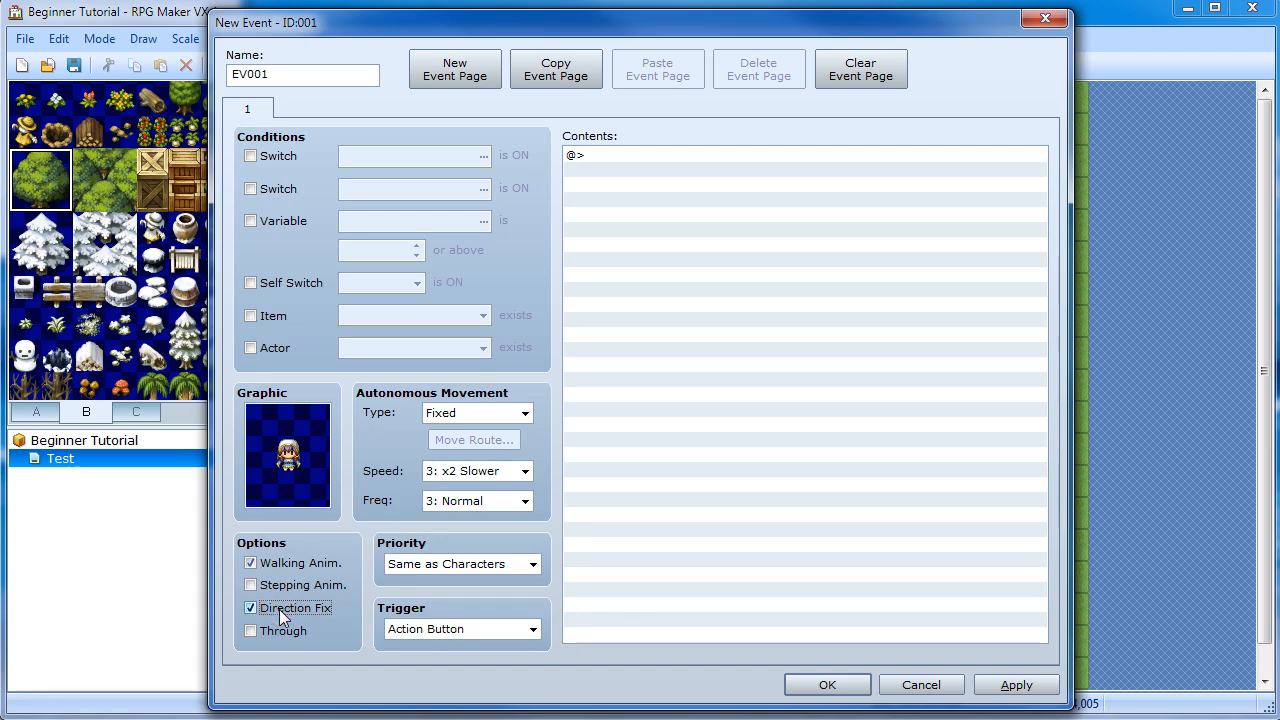
pyautogui.click(279, 609)
# Set the event's autonomous movement type to Random and keep its speed at 3: x2 Slower
pyautogui.click(478, 414)
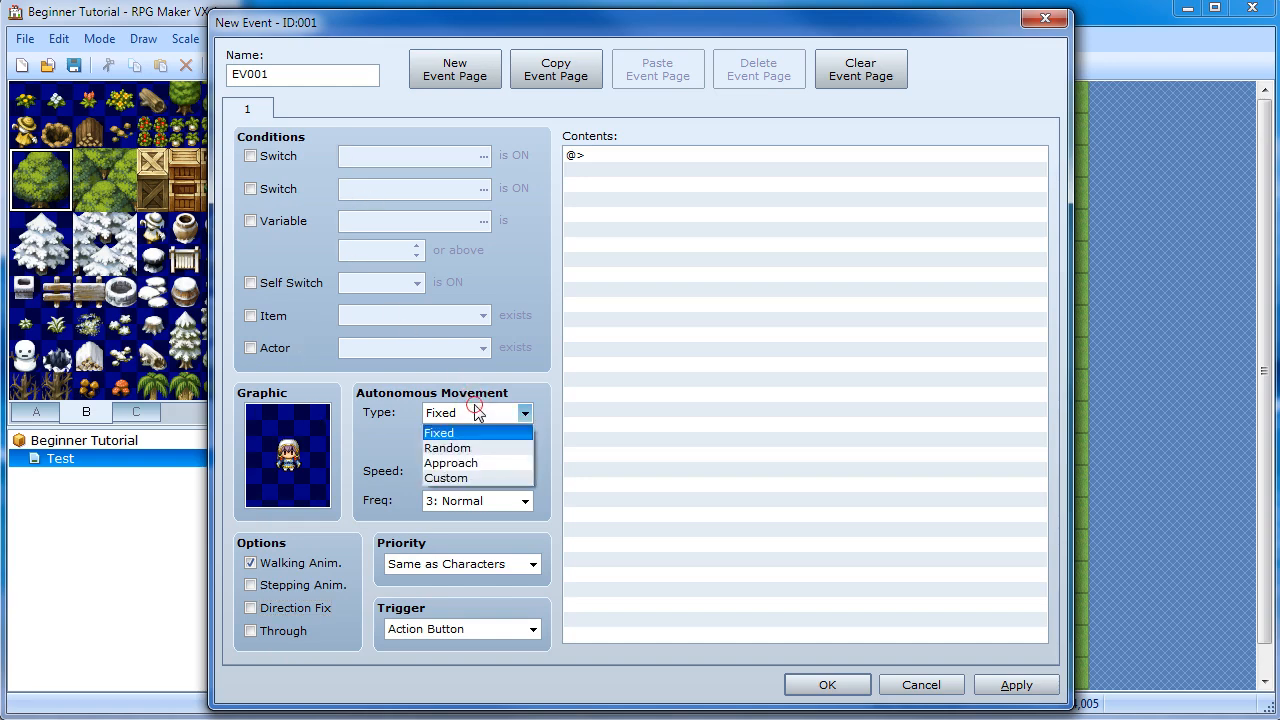
pyautogui.click(464, 447)
pyautogui.click(456, 412)
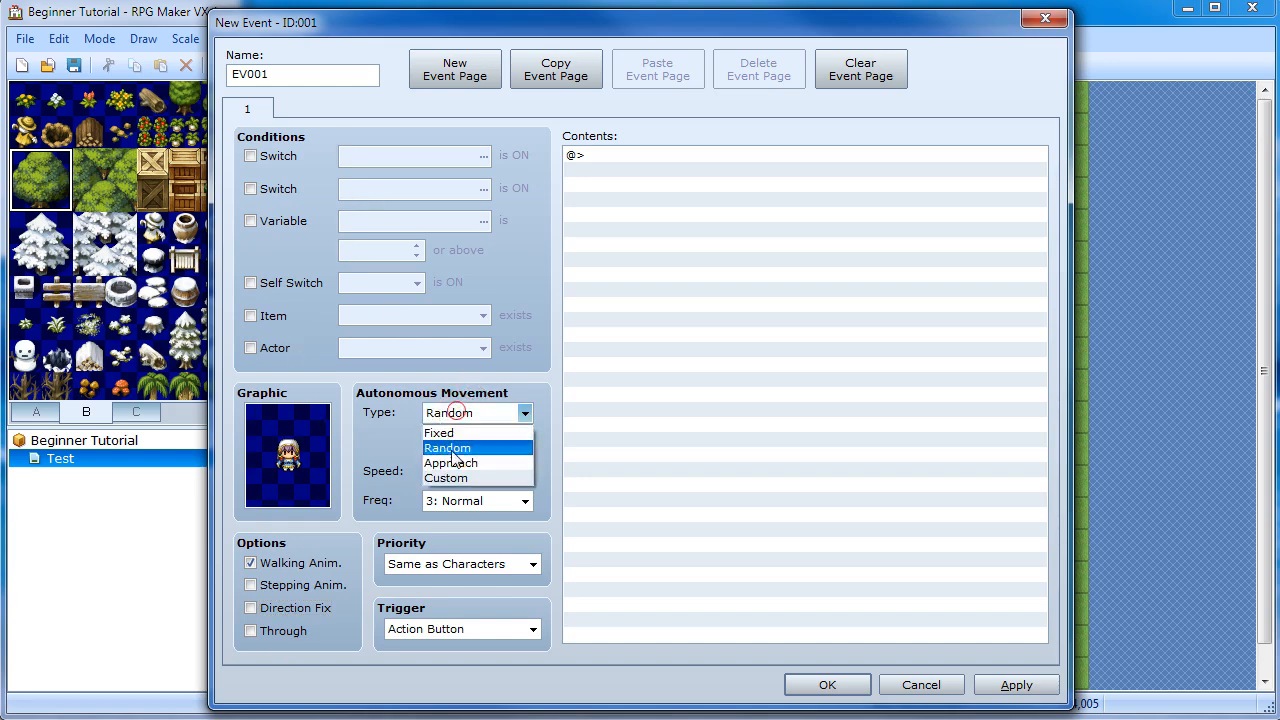
pyautogui.click(457, 446)
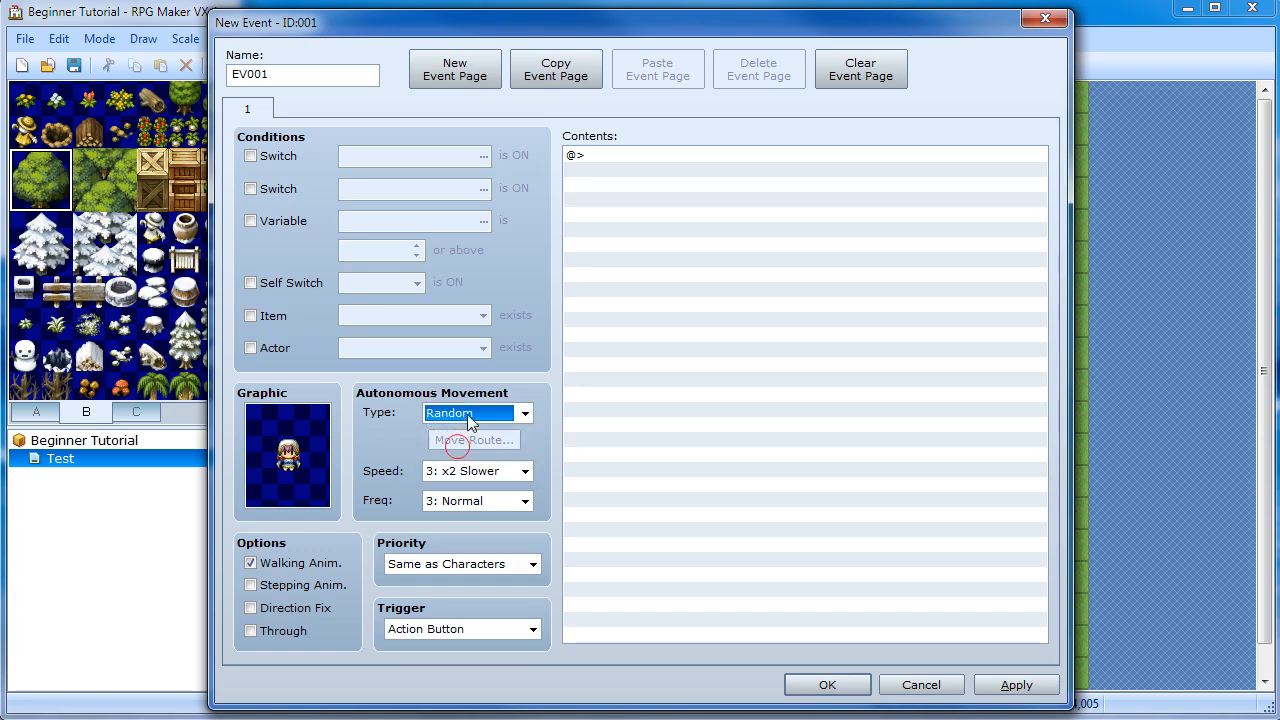
pyautogui.click(467, 414)
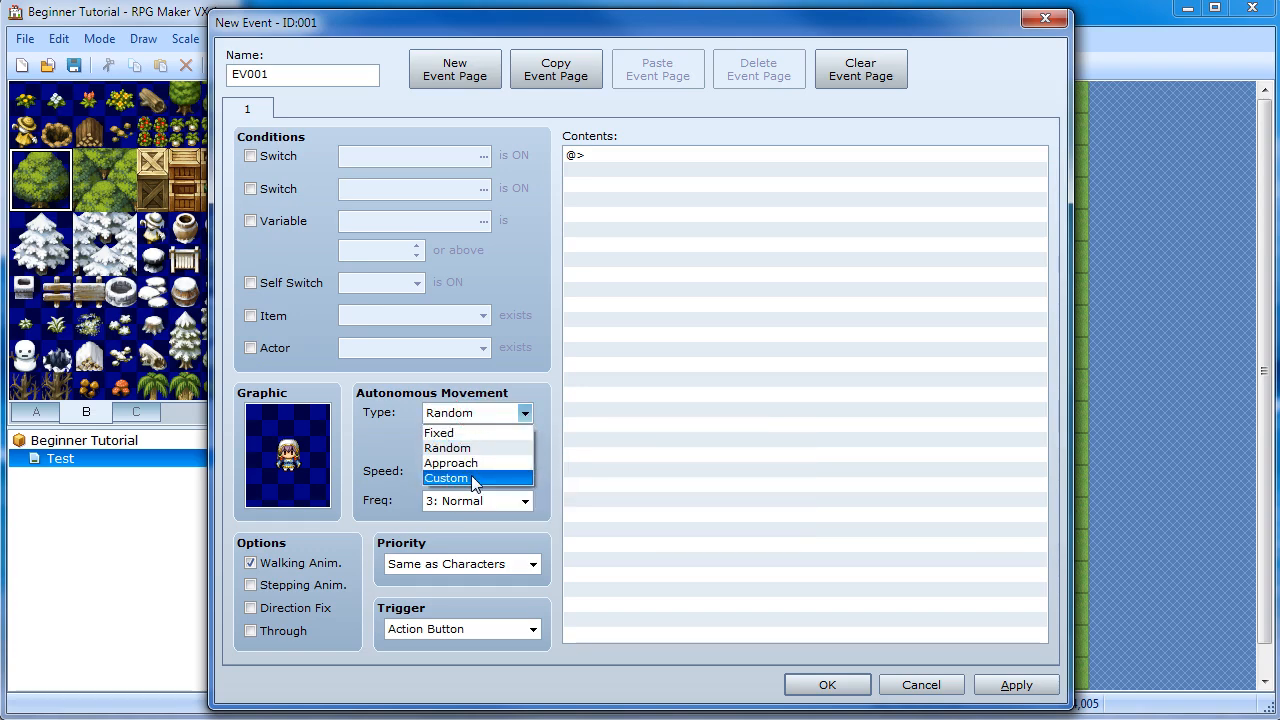
pyautogui.click(470, 448)
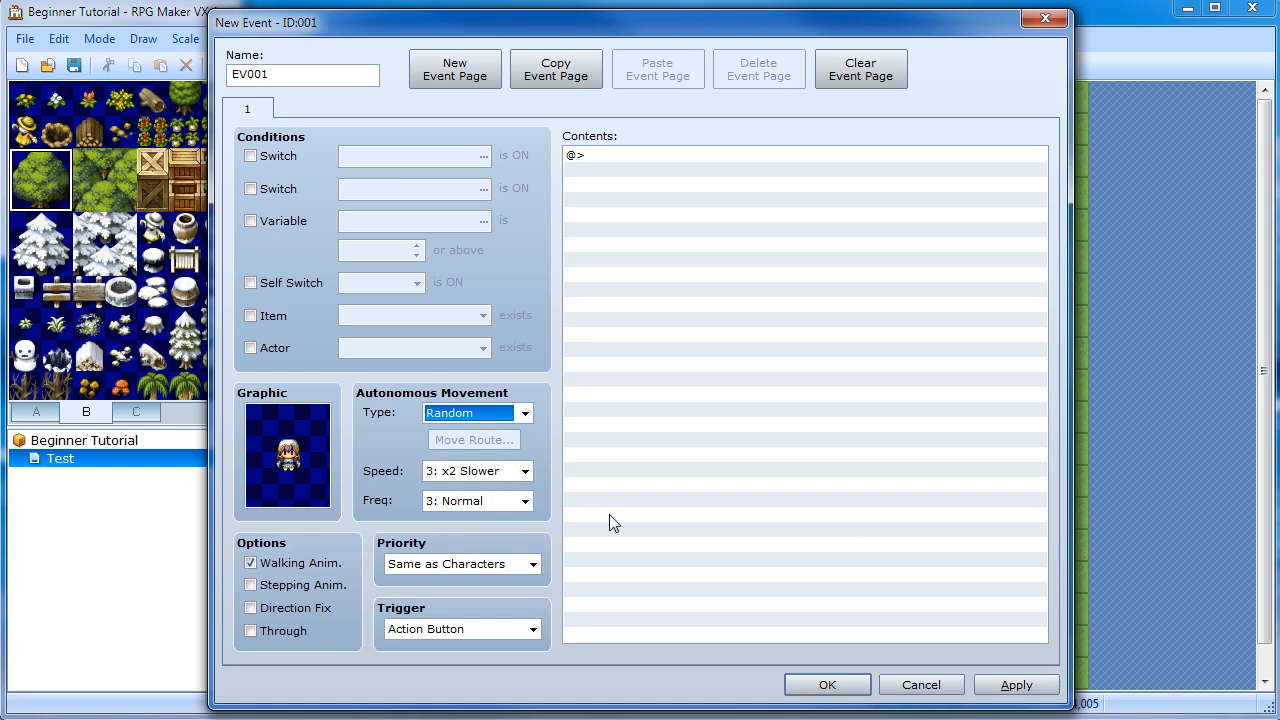
pyautogui.click(477, 470)
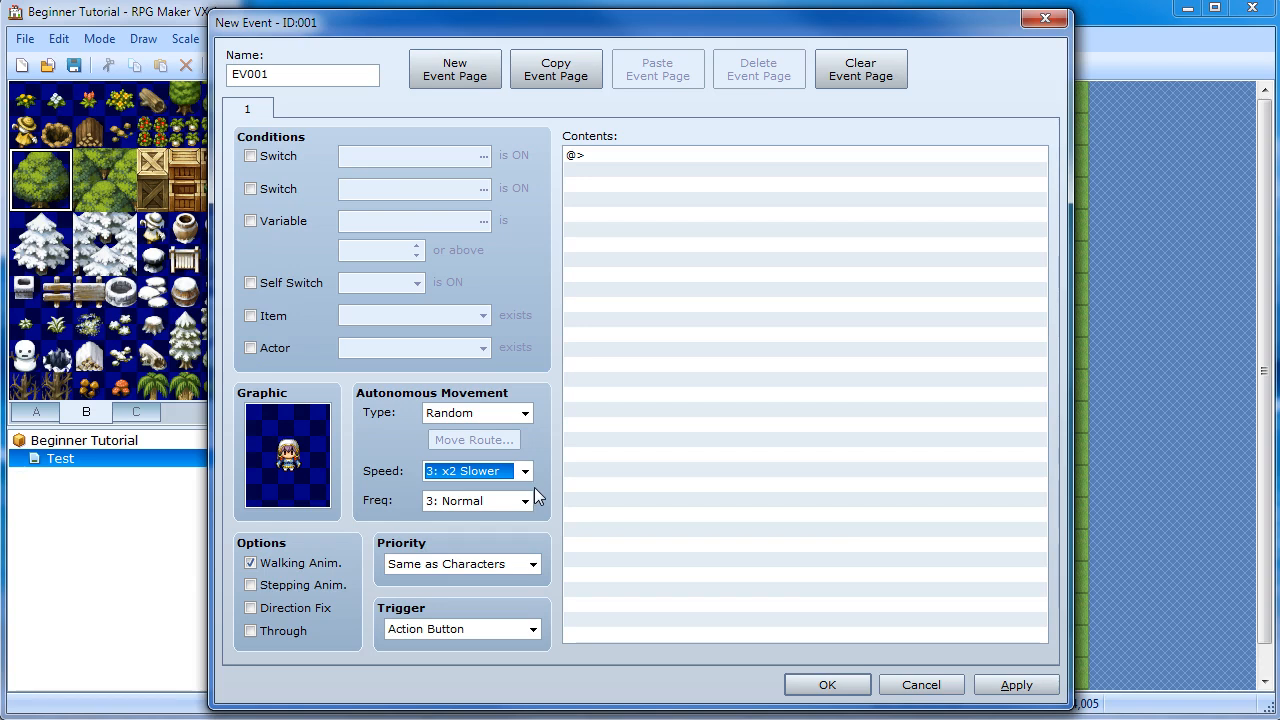
# Add a Show Text command with the message "Hello." to the event's contents
pyautogui.click(647, 160)
pyautogui.click(310, 75)
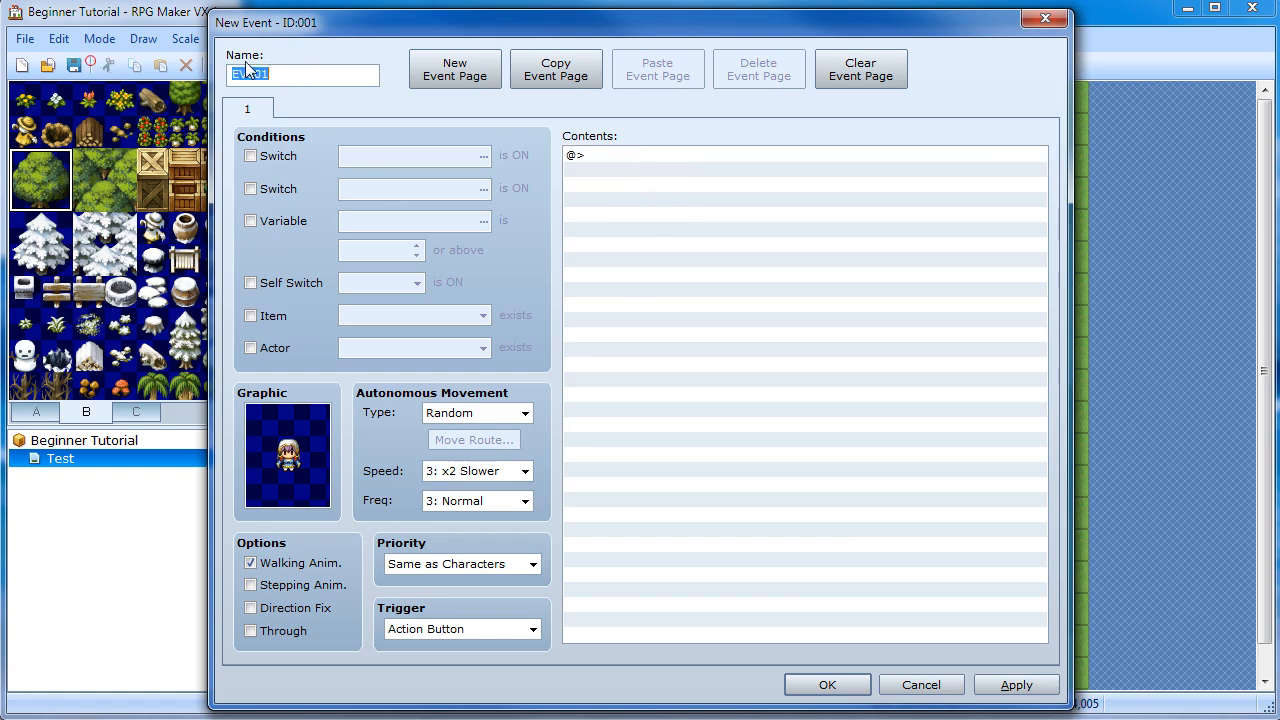
pyautogui.click(606, 160)
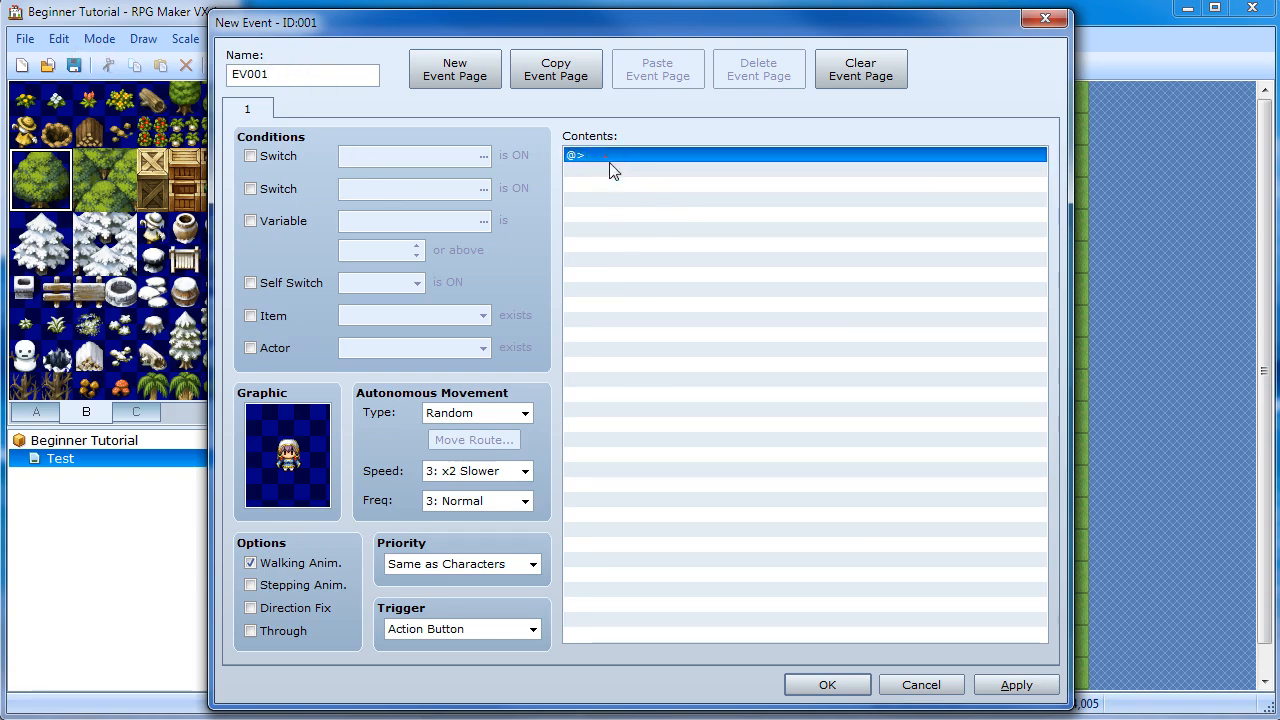
pyautogui.doubleClick(667, 162)
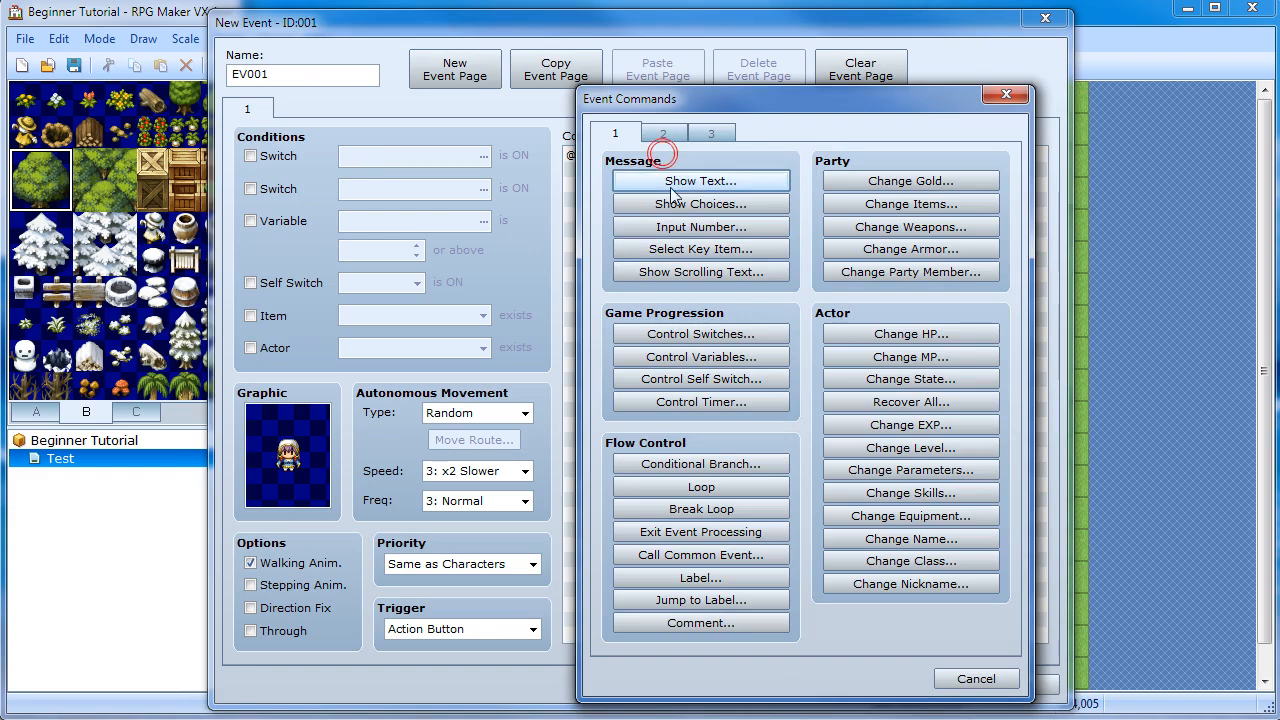
pyautogui.click(697, 182)
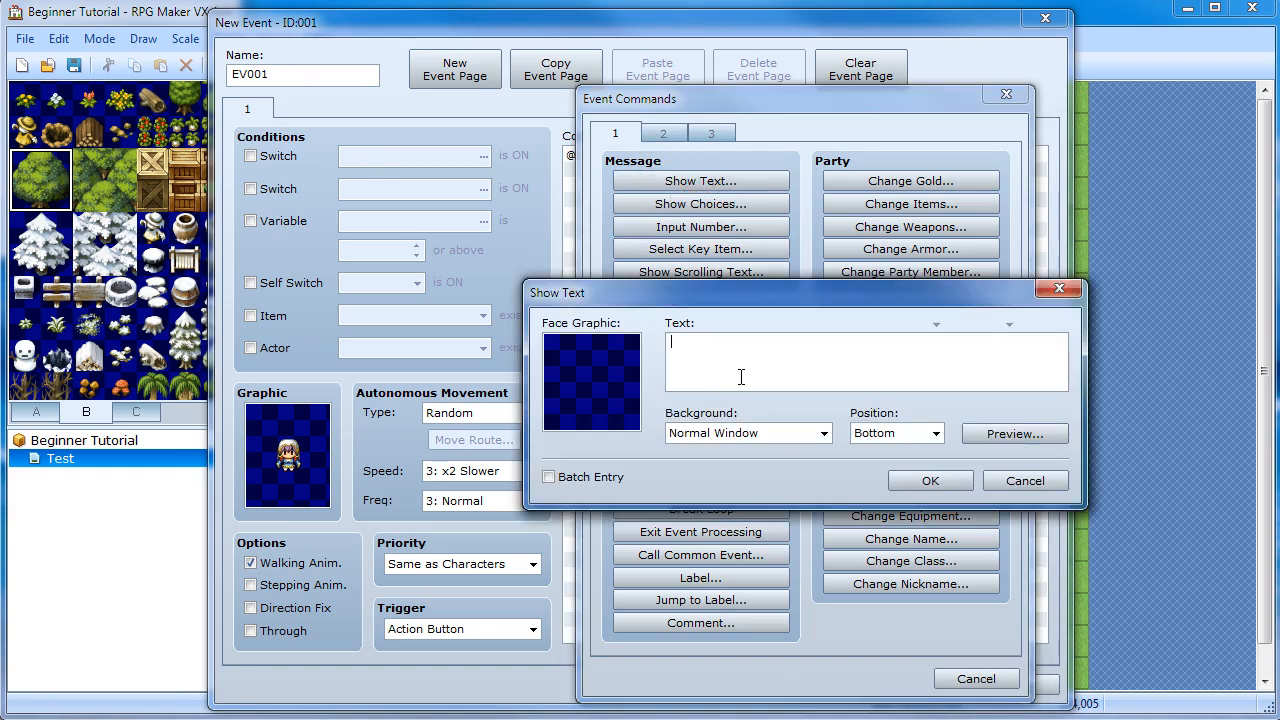
pyautogui.write('Hello.')
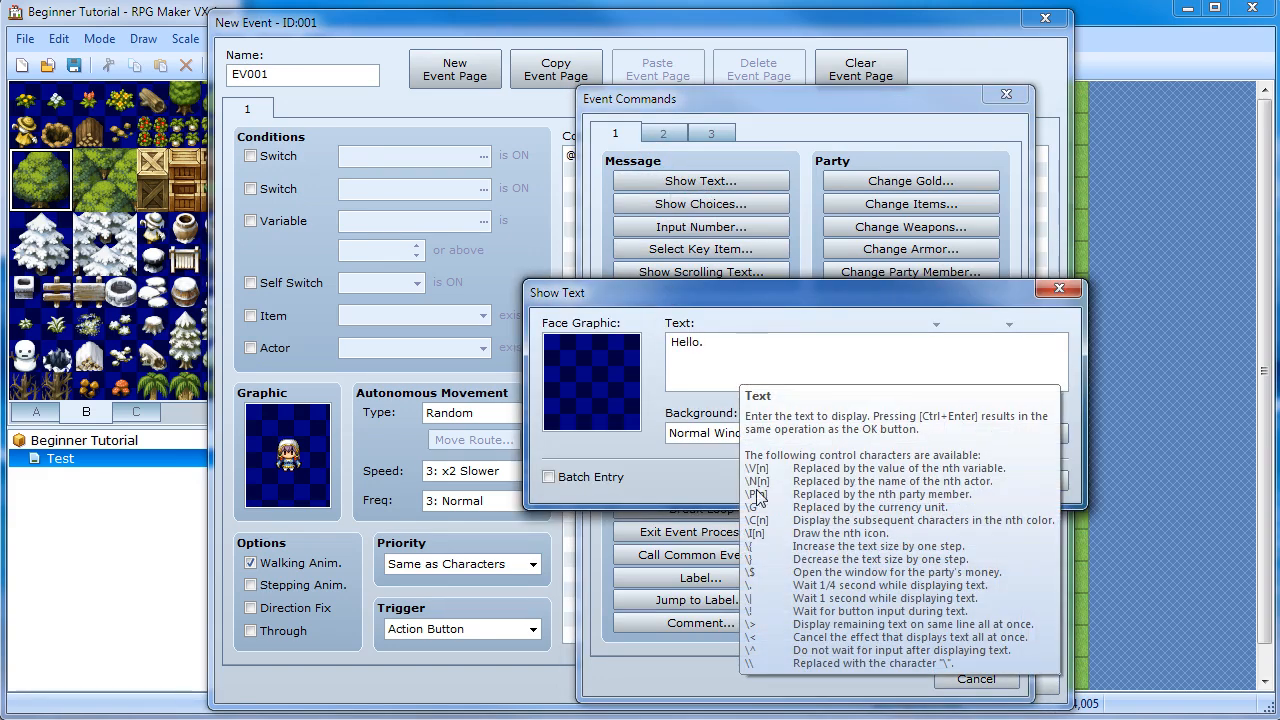
pyautogui.click(945, 484)
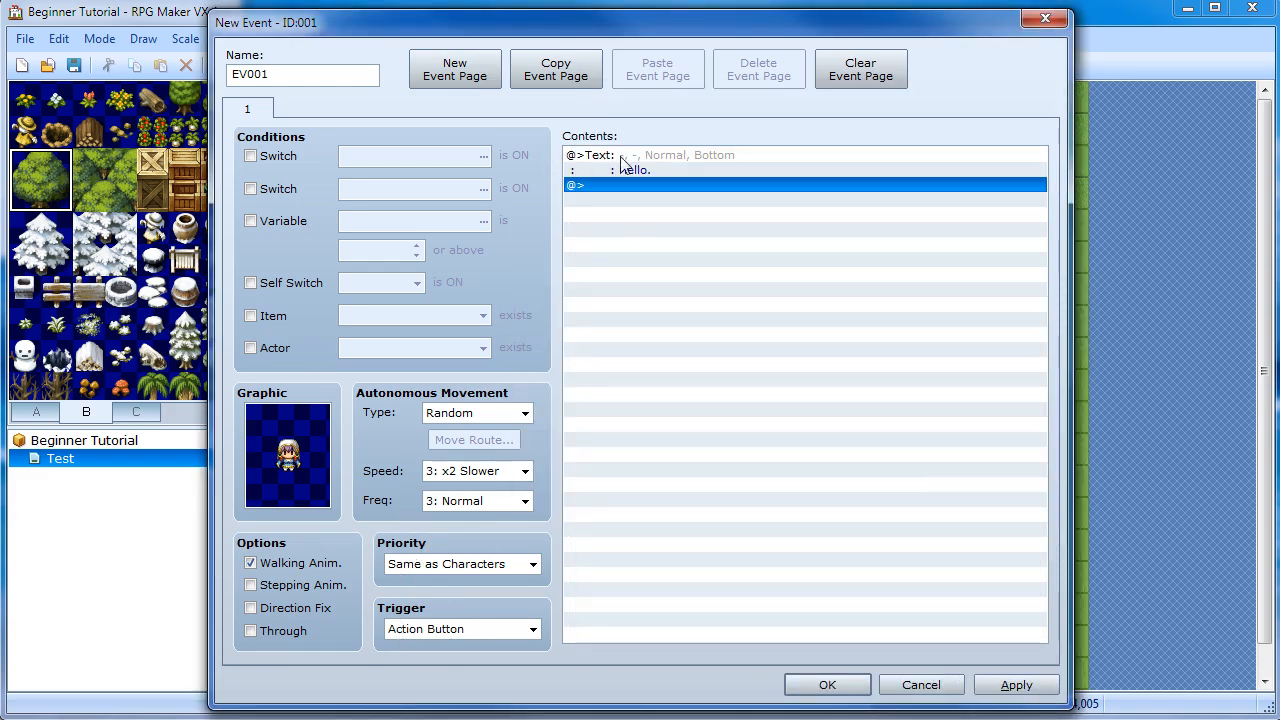
# Confirm the new event and move it on the map to tile 013,004
pyautogui.click(822, 686)
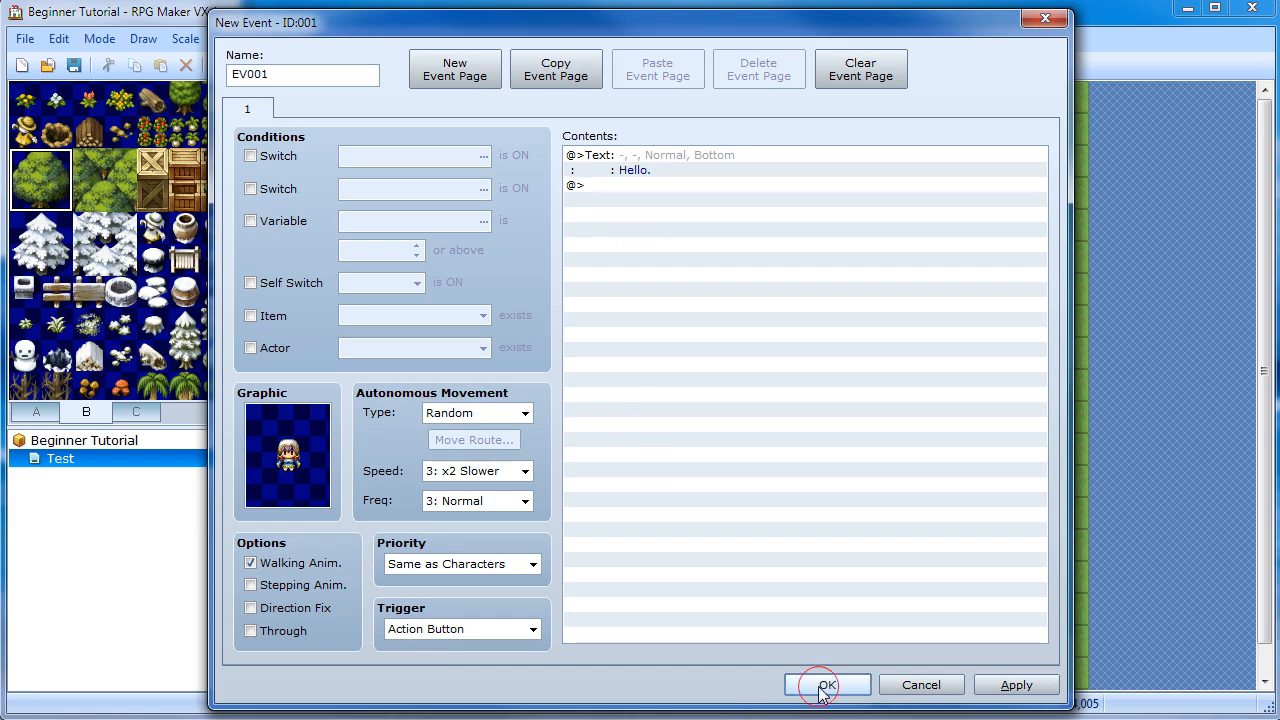
pyautogui.moveTo(753, 257); pyautogui.dragTo(833, 199)
pyautogui.moveTo(828, 291); pyautogui.dragTo(742, 236)
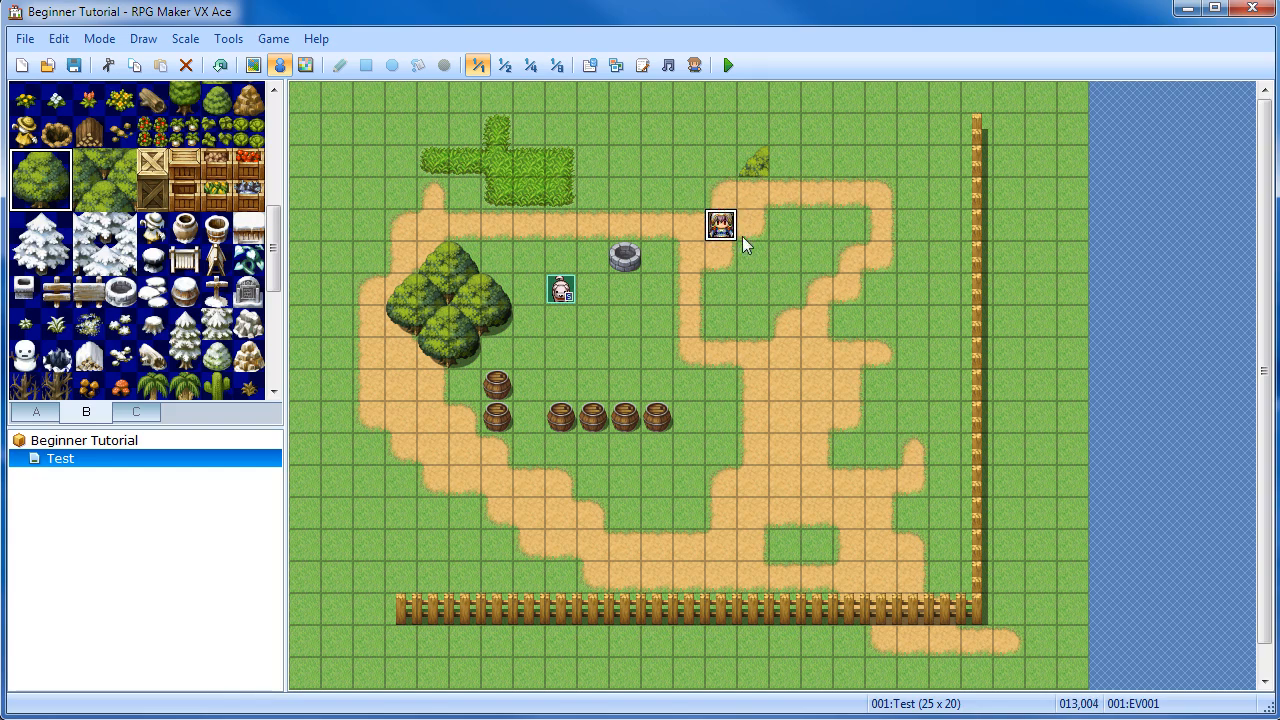
# Save the changes to the project and start a new game in a playtest
pyautogui.click(731, 65)
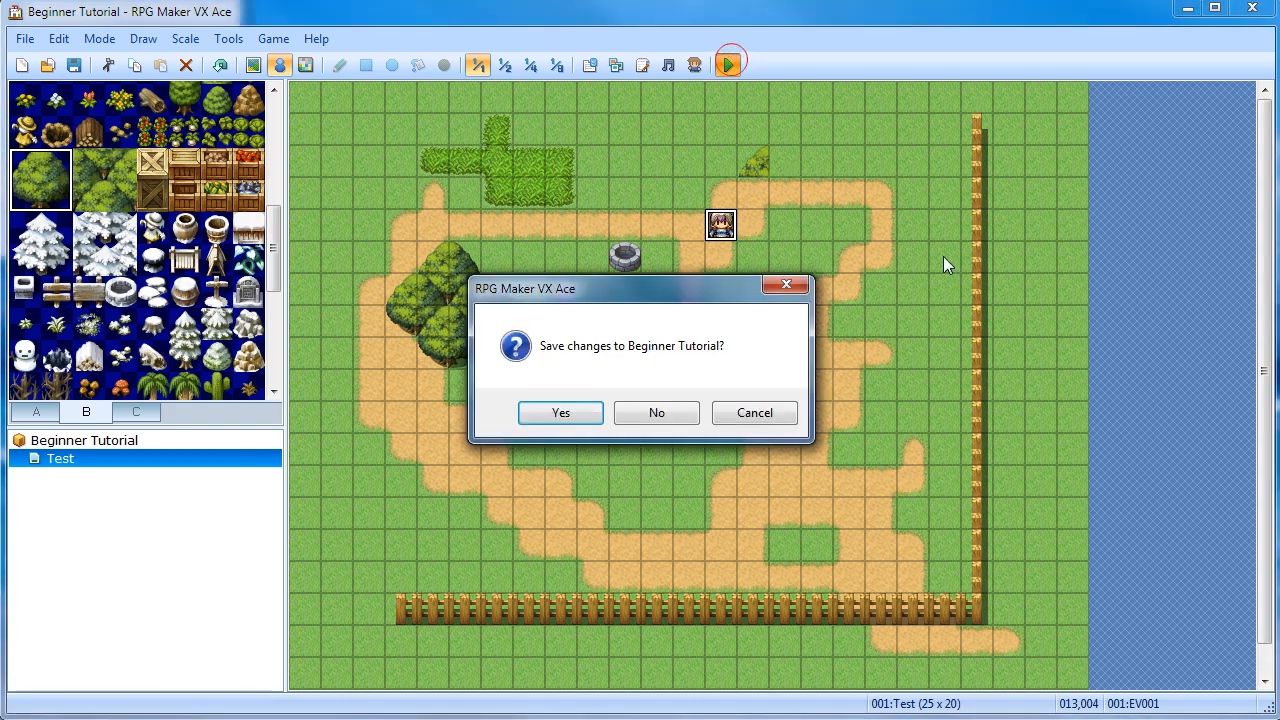
pyautogui.press('Return')
pyautogui.press('Return')
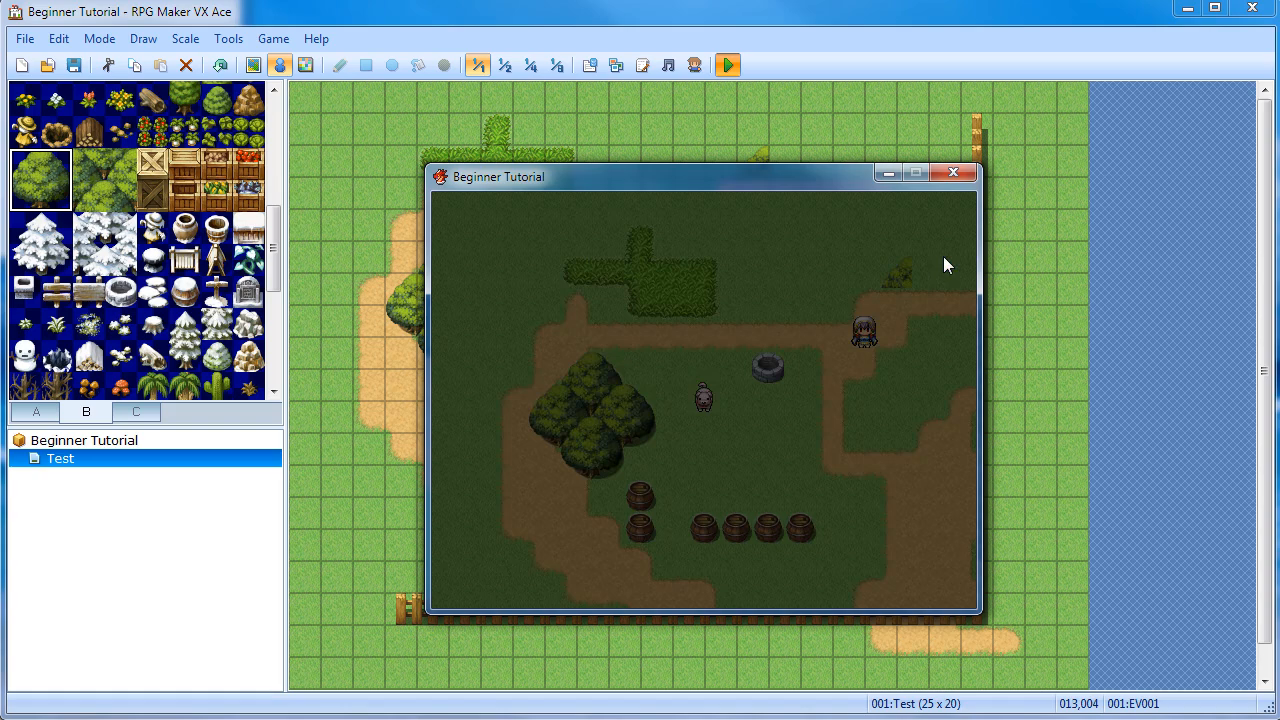
# Walk the player around near the well and observe how the new event character wanders on the map
pyautogui.press('Right')
pyautogui.press('Left')
pyautogui.press('Up')
pyautogui.press('Down')
pyautogui.hotkey('shift', 'Right')
pyautogui.hotkey('shift', 'Left')
pyautogui.hotkey('shift', 'Up')
pyautogui.hotkey('shift', 'Right')
pyautogui.hotkey('shift', 'Up')
pyautogui.hotkey('shift', 'Left')
pyautogui.hotkey('shift', 'Down')
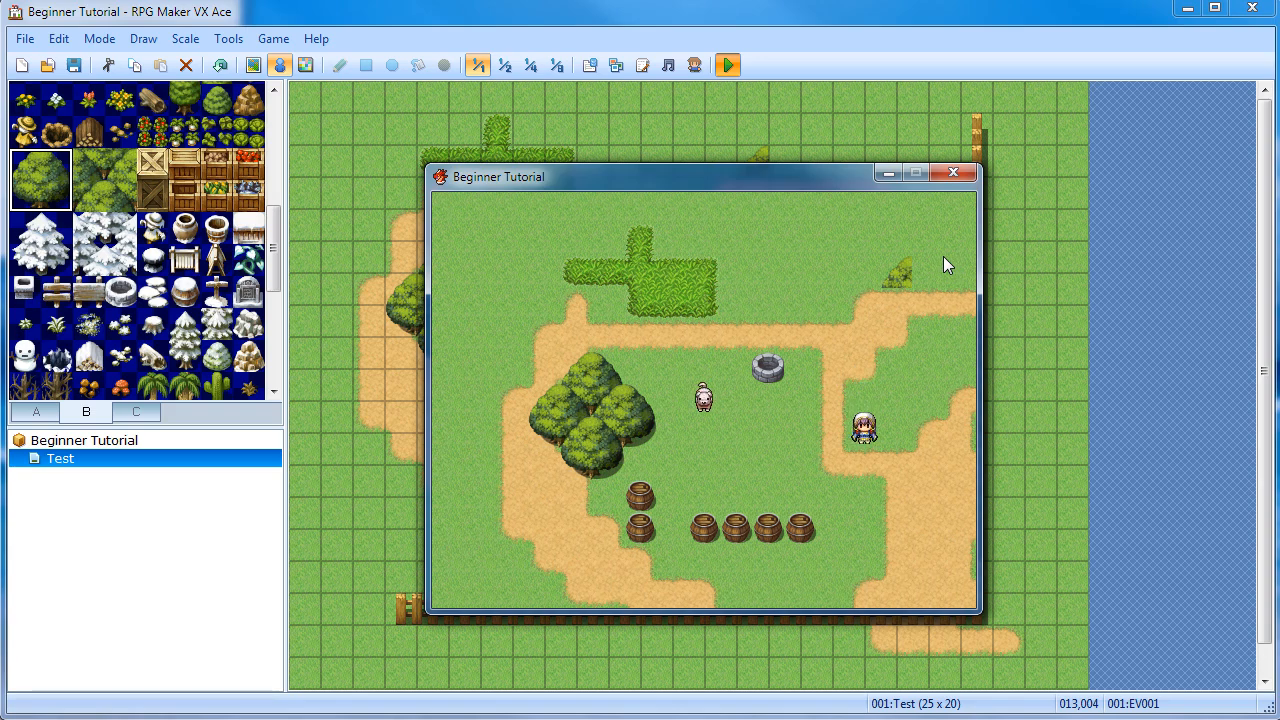
pyautogui.hotkey('shift', 'Down')
pyautogui.hotkey('shift', 'Right')
pyautogui.hotkey('shift', 'Up')
pyautogui.hotkey('shift', 'Left')
pyautogui.hotkey('shift', 'Up')
pyautogui.hotkey('shift', 'Down')
pyautogui.hotkey('shift', 'Up')
pyautogui.press('Left')
pyautogui.press('Down')
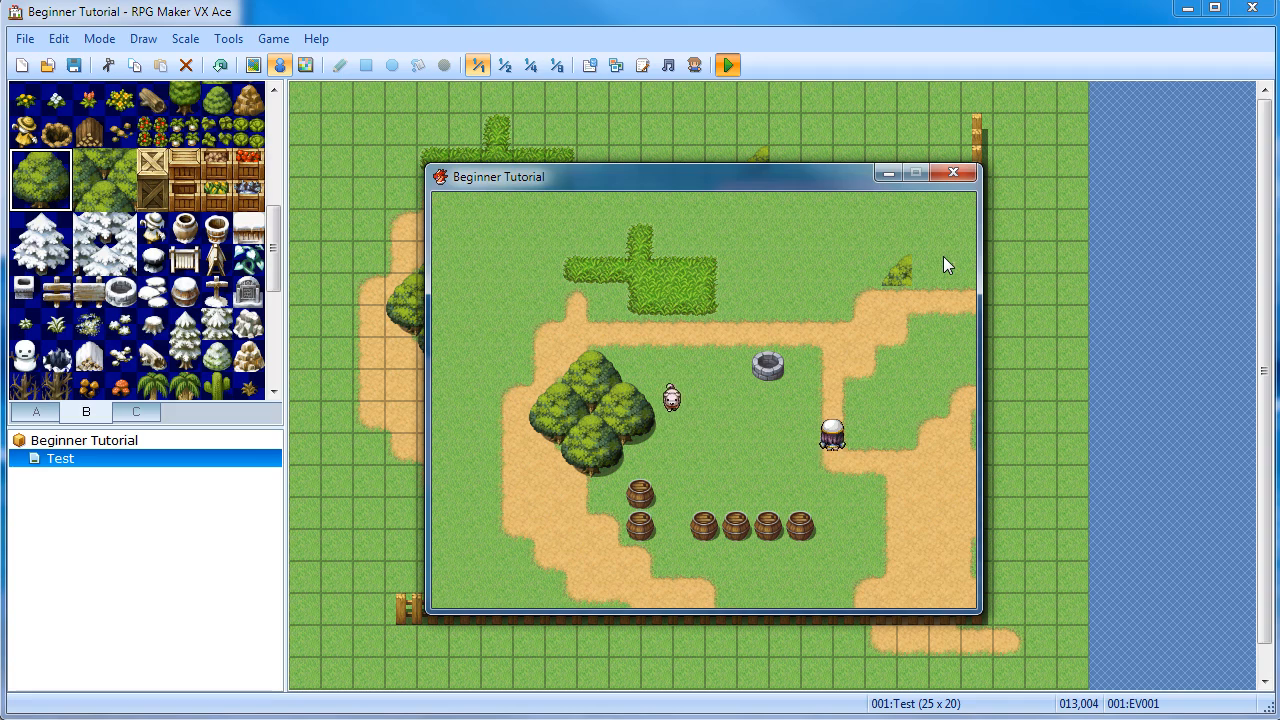
pyautogui.press('Right')
pyautogui.press('Up')
pyautogui.press('Right')
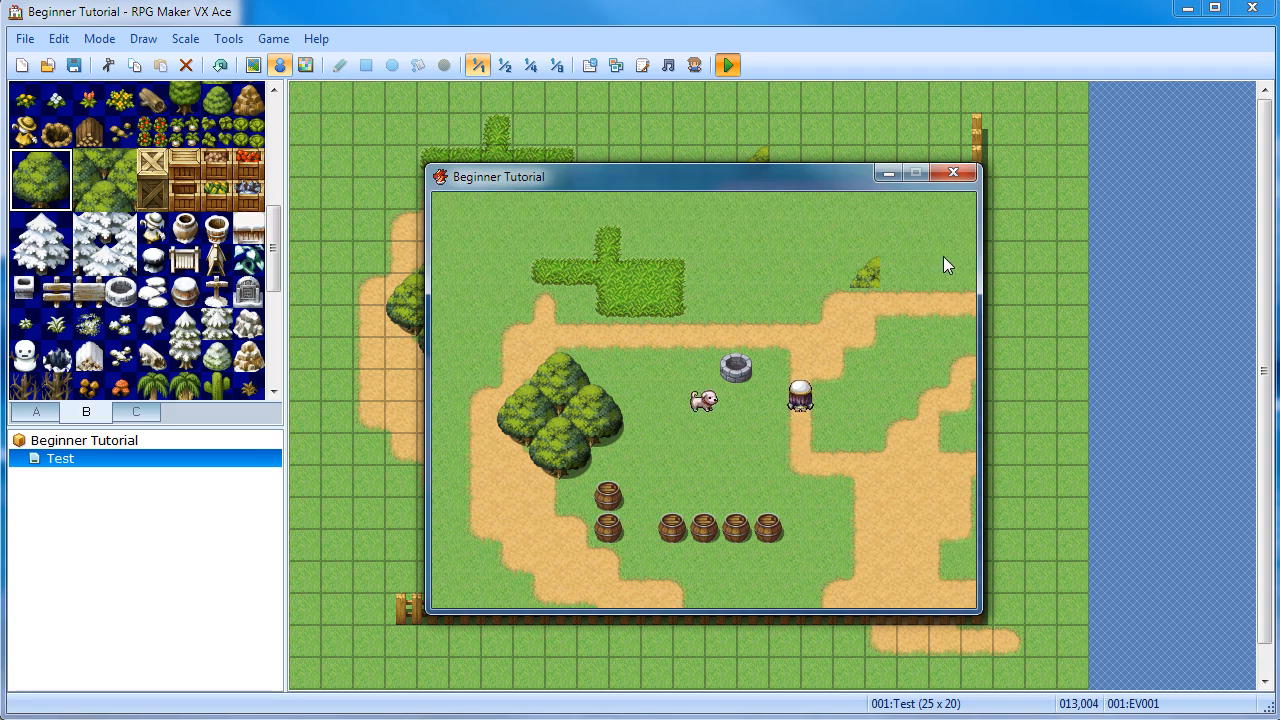
# Open the in-game menu during the playtest, close it and open it again
pyautogui.press('Escape')
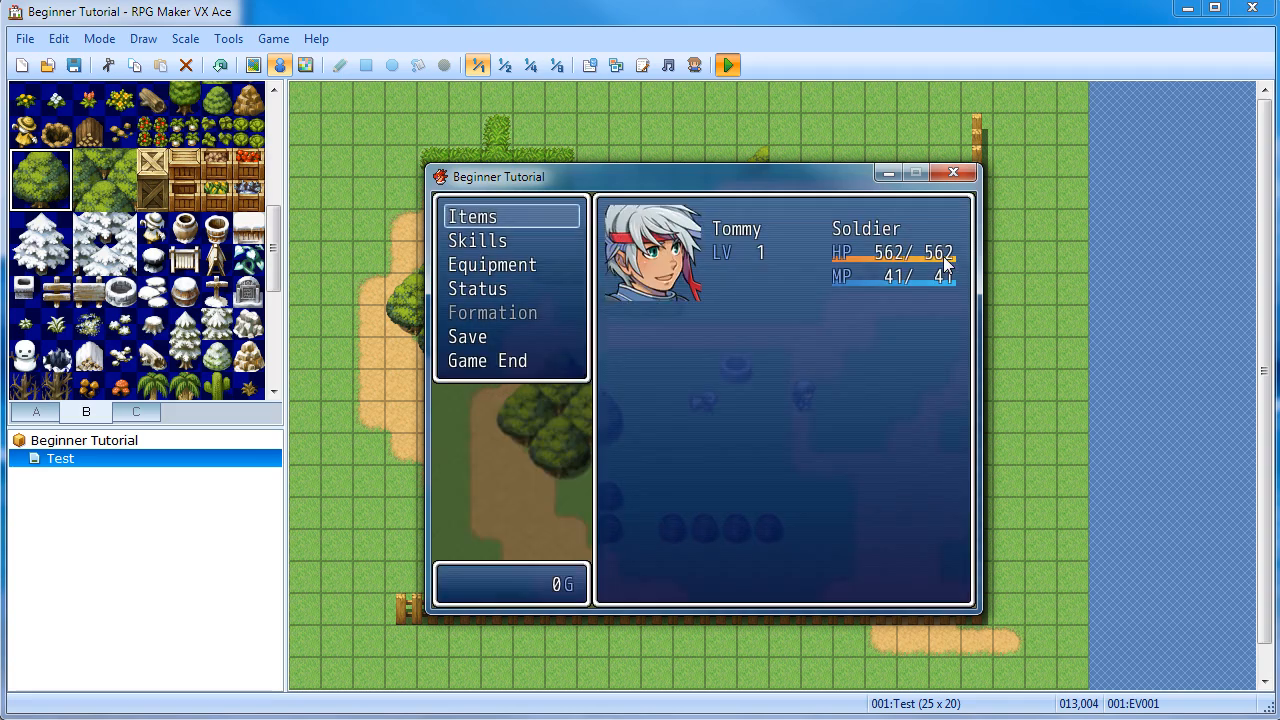
pyautogui.press('Escape')
pyautogui.press('Escape')
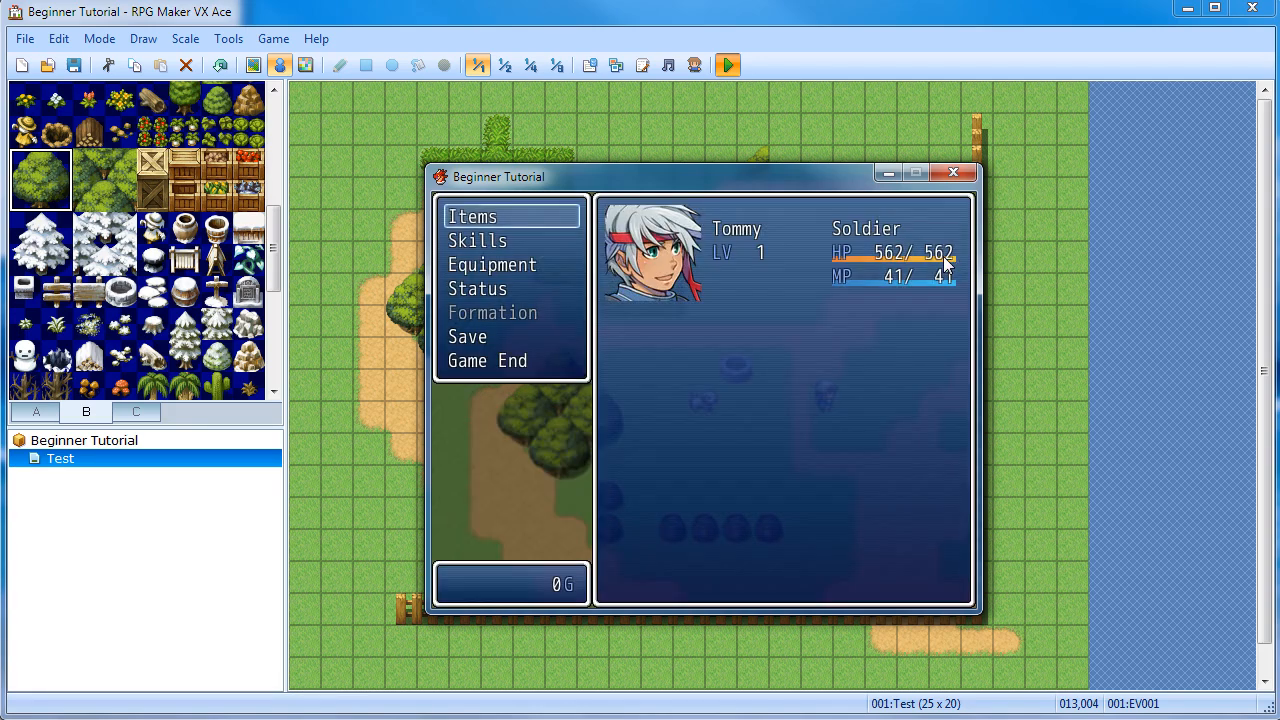
# Look through the item categories on the in-game Items screen and return to the main menu
pyautogui.press('Return')
pyautogui.press('Right')
pyautogui.press('Right')
pyautogui.press('Left')
pyautogui.press('Escape')
# View the hero's stats and equipment on the Status screen, and return to the in-game menu
pyautogui.press('Down')
pyautogui.press('Down')
pyautogui.press('Down')
pyautogui.press('Return')
pyautogui.press('Return')
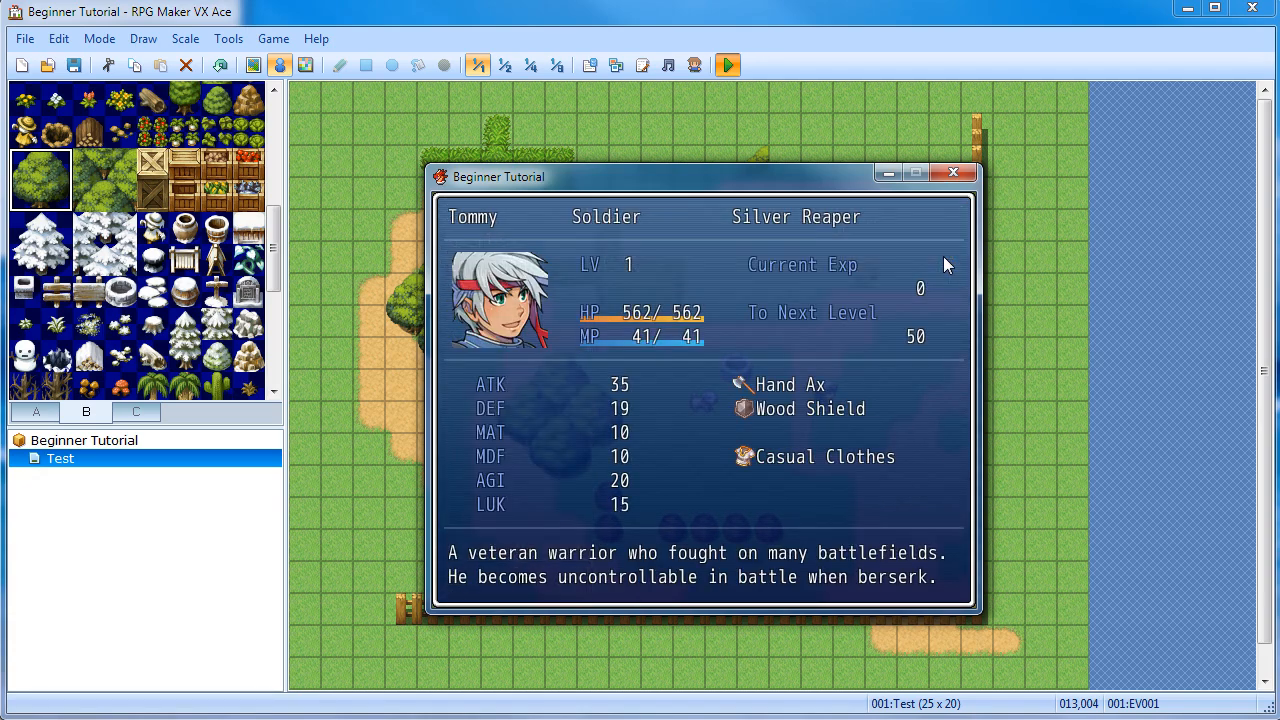
pyautogui.press('Escape')
pyautogui.press('Escape')
pyautogui.press('Escape')
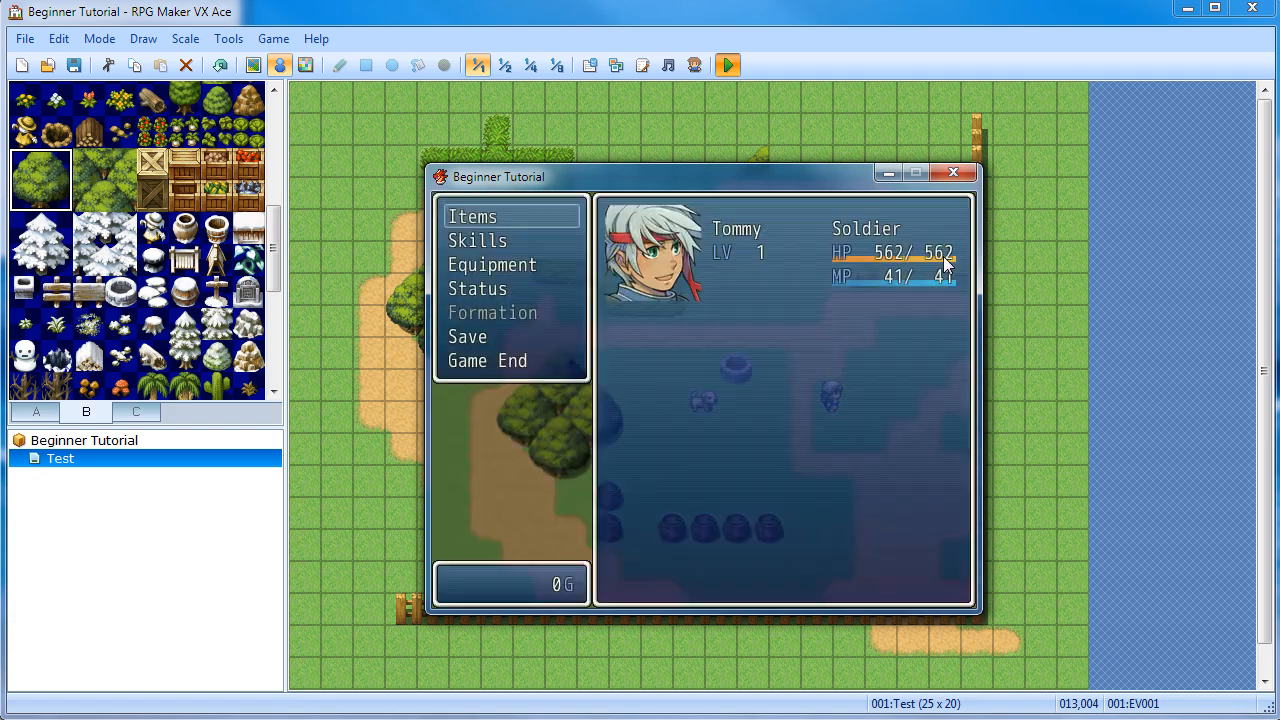
# Move the in-game menu selection down to Save, and close the menu without saving
pyautogui.press('Down')
pyautogui.press('Down')
pyautogui.press('Down')
pyautogui.press('Down')
pyautogui.press('Down')
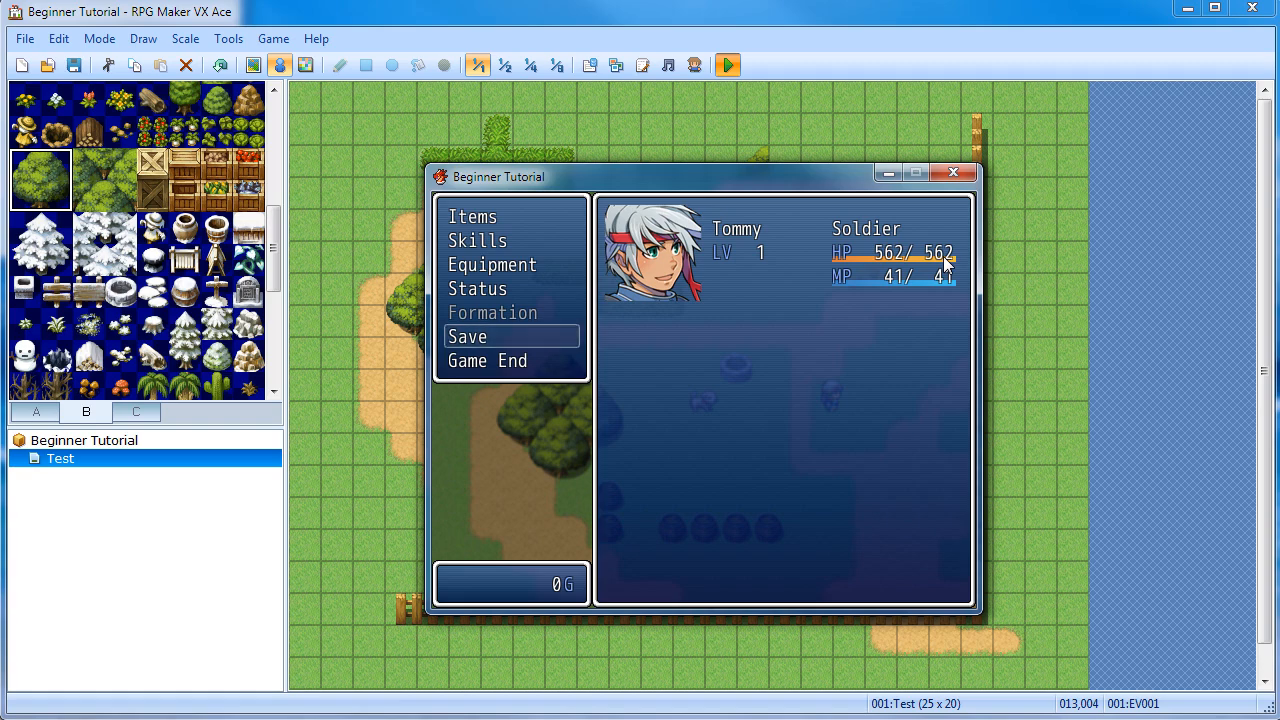
pyautogui.press('Escape')
# Walk the player up to the dog, talk to it and dismiss its message
pyautogui.press('Left')
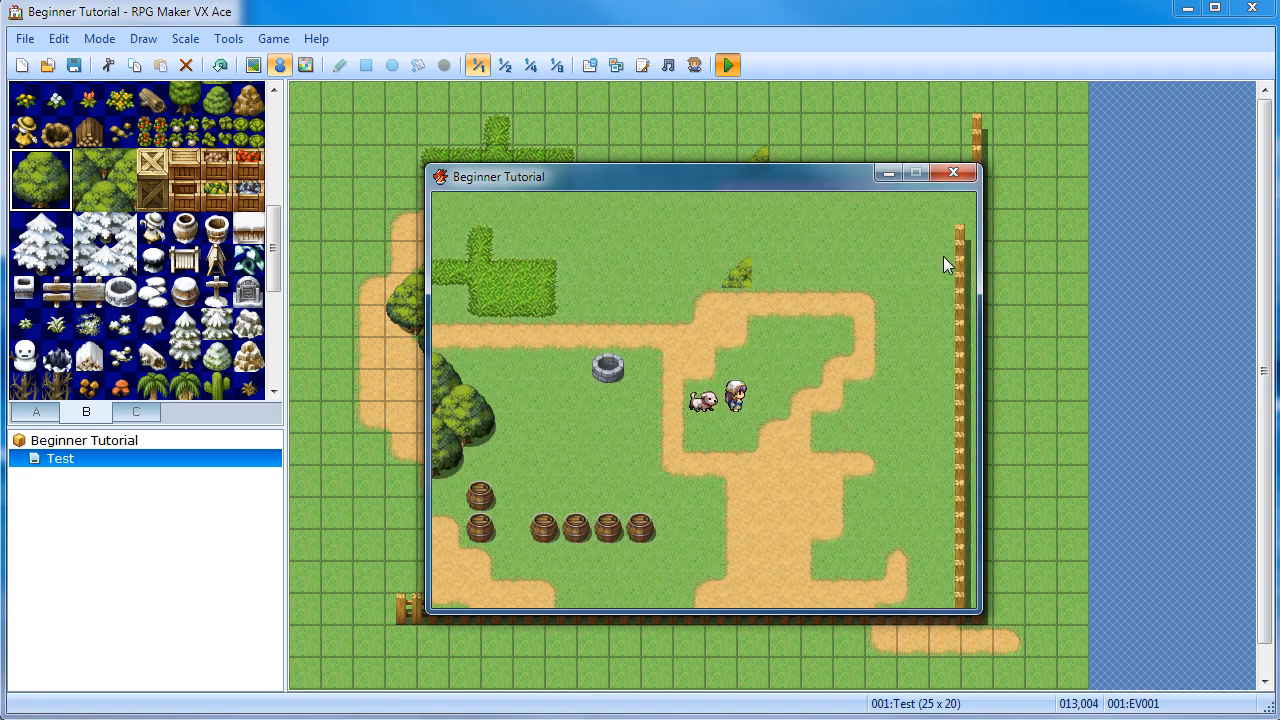
pyautogui.press('Return')
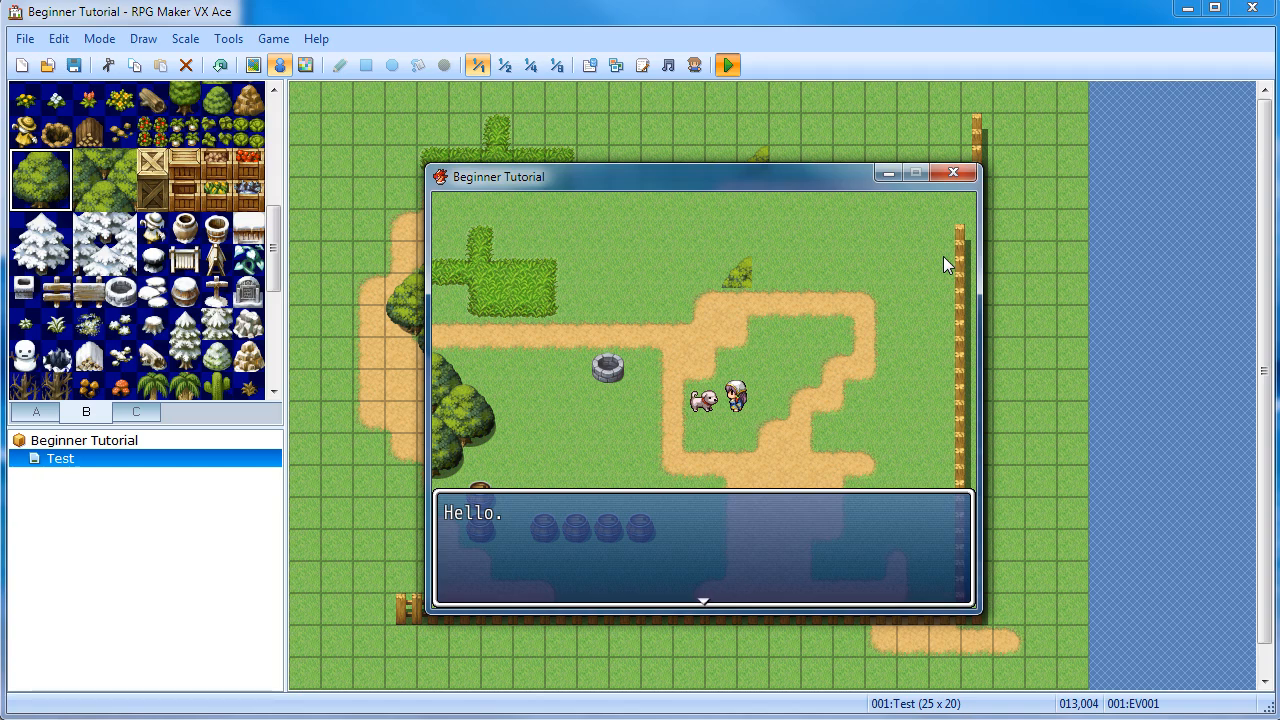
pyautogui.press('Return')
# Walk the player around the paths and along the eastern fence while watching the dog wander, and close the playtest
pyautogui.press('Right')
pyautogui.press('Right')
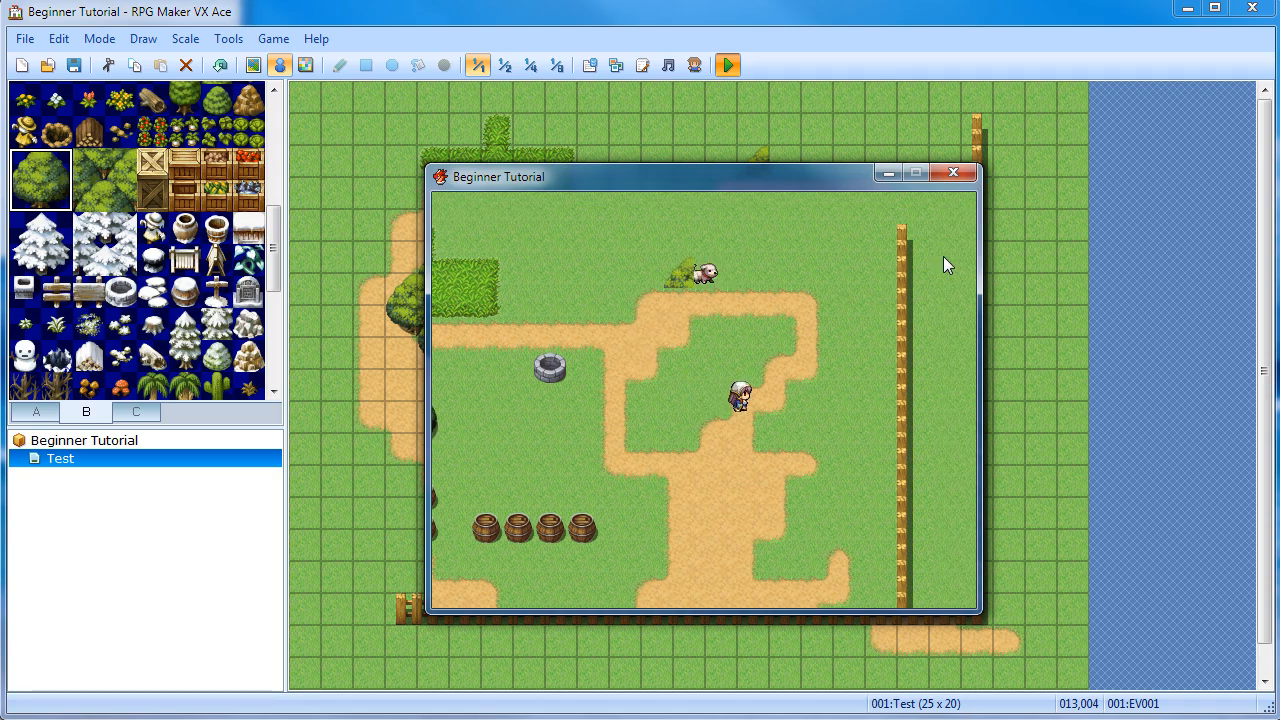
pyautogui.press('Right')
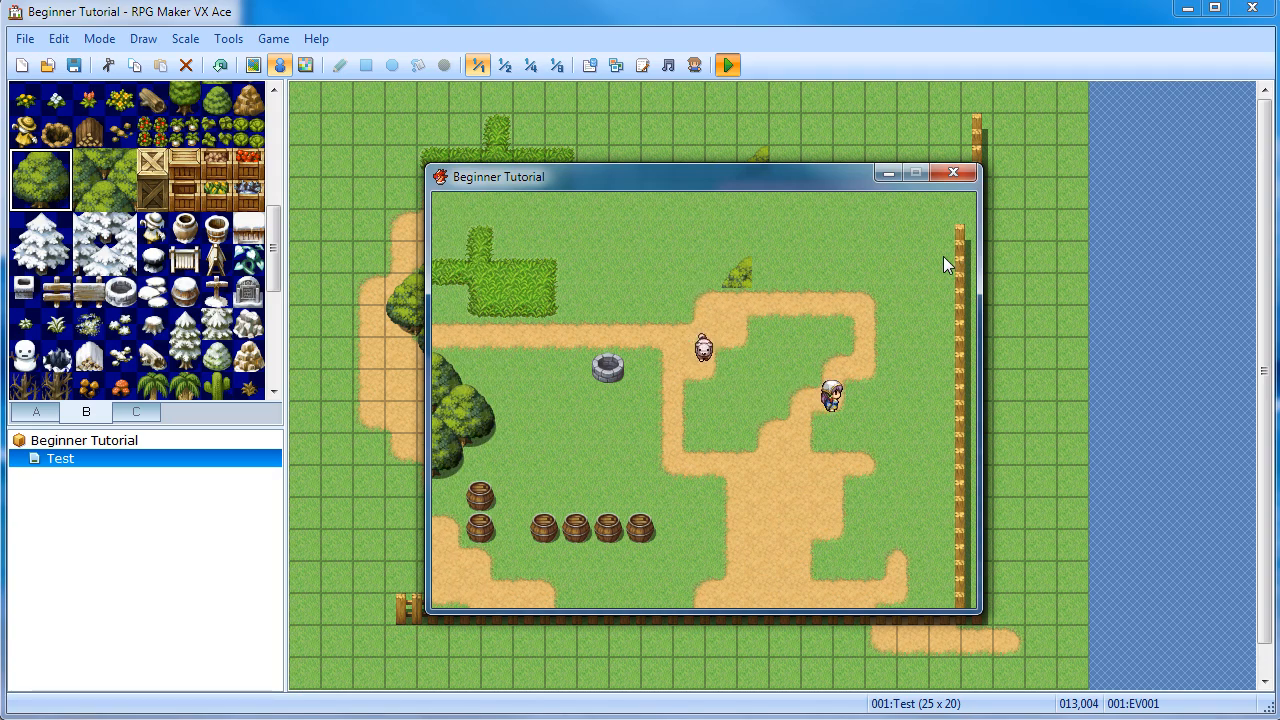
pyautogui.press('Left')
pyautogui.press('Down')
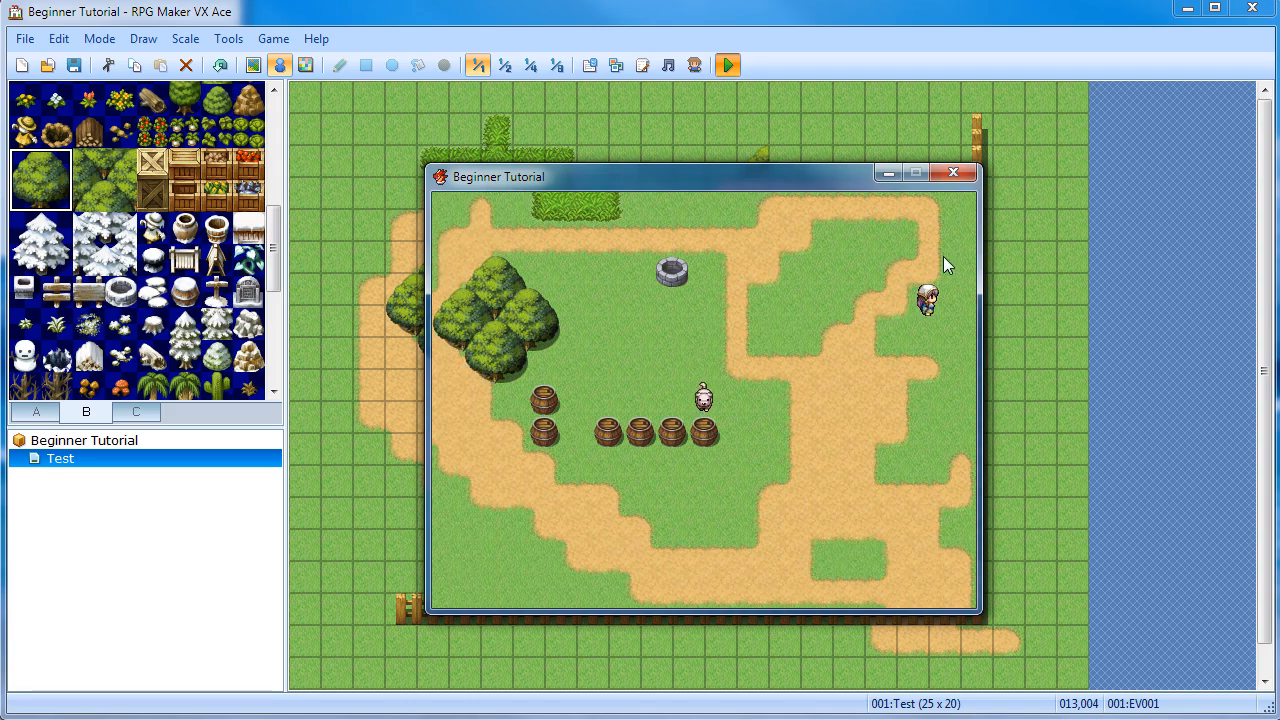
pyautogui.press('Left')
pyautogui.press('Down')
pyautogui.press('Left')
pyautogui.press('Right')
pyautogui.press('Right')
pyautogui.press('Left')
pyautogui.press('Down')
pyautogui.press('Right')
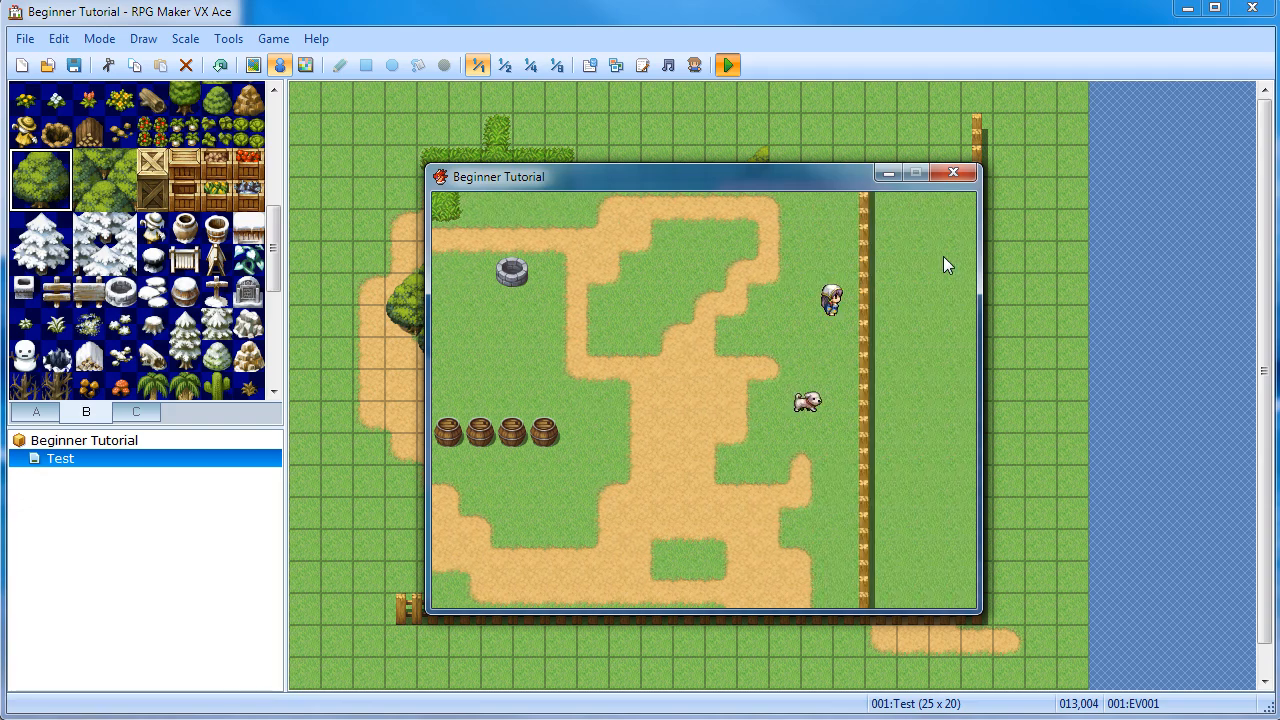
pyautogui.press('Down')
pyautogui.press('Left')
pyautogui.press('Up')
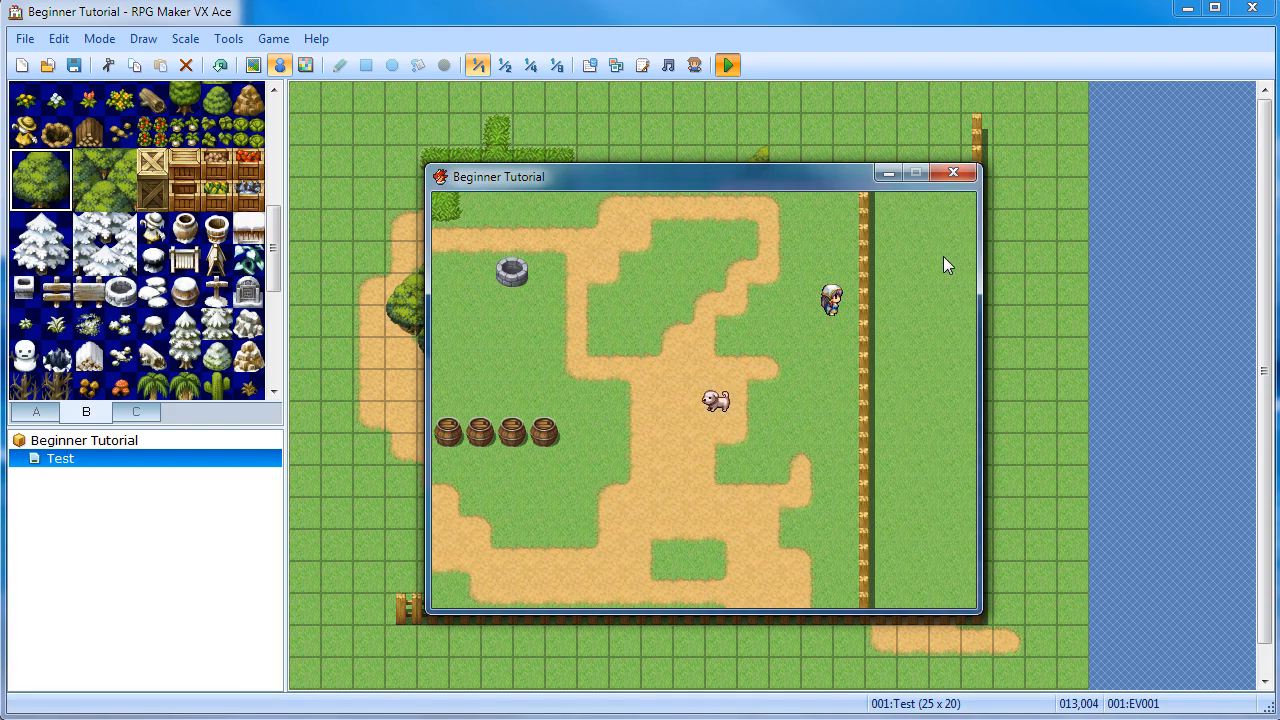
pyautogui.press('Left')
pyautogui.press('Up')
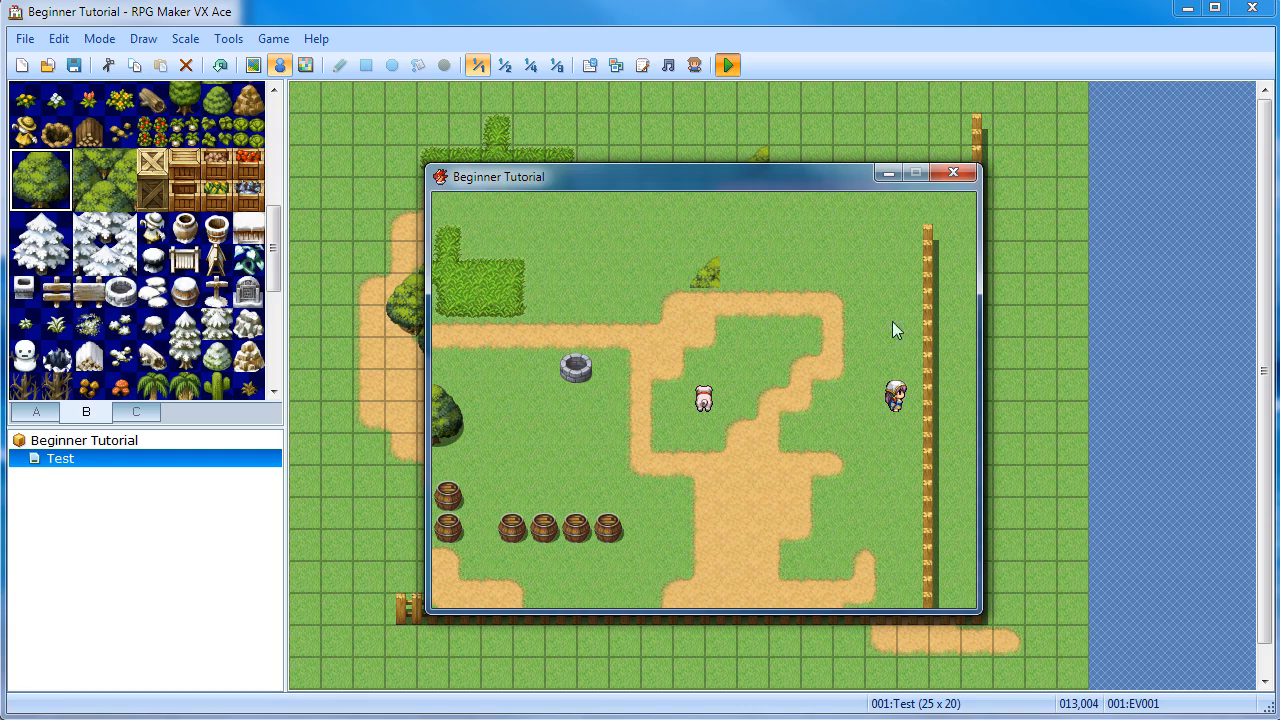
pyautogui.click(953, 174)
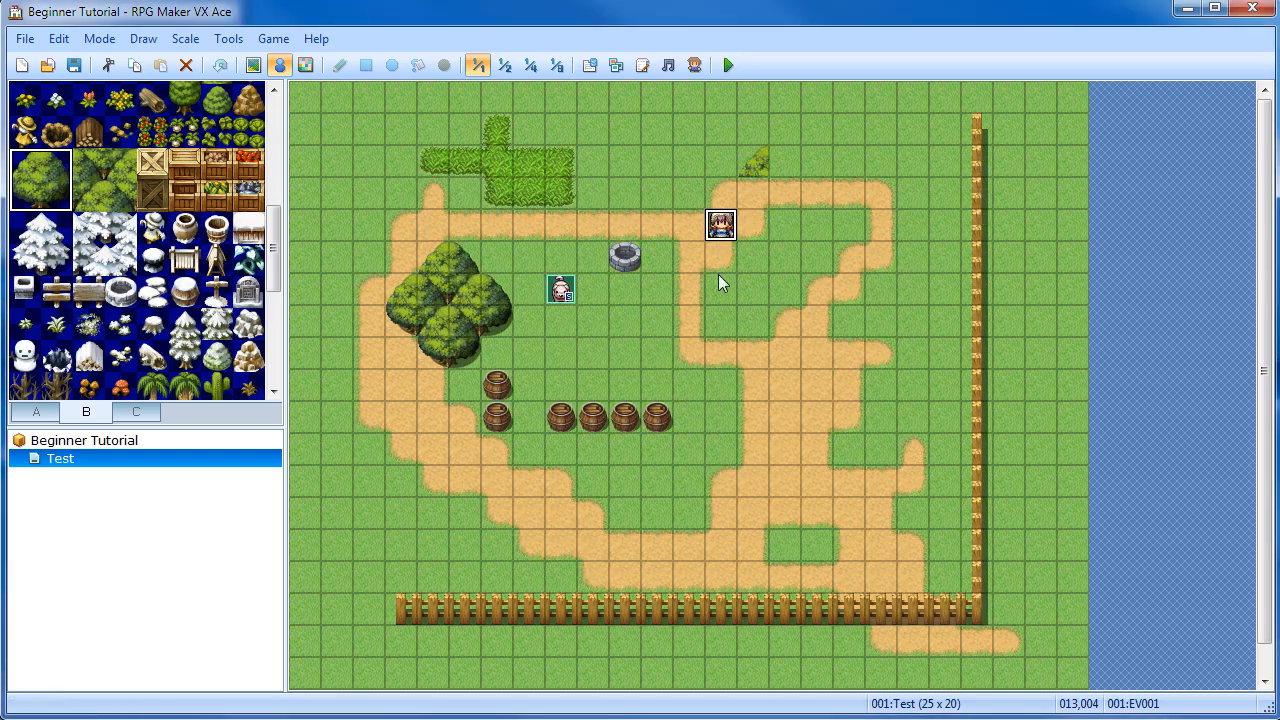
# In region editing mode, paint region 1 over and around the tall grass and region 3 around the northeastern path loop and bush
pyautogui.click(723, 319)
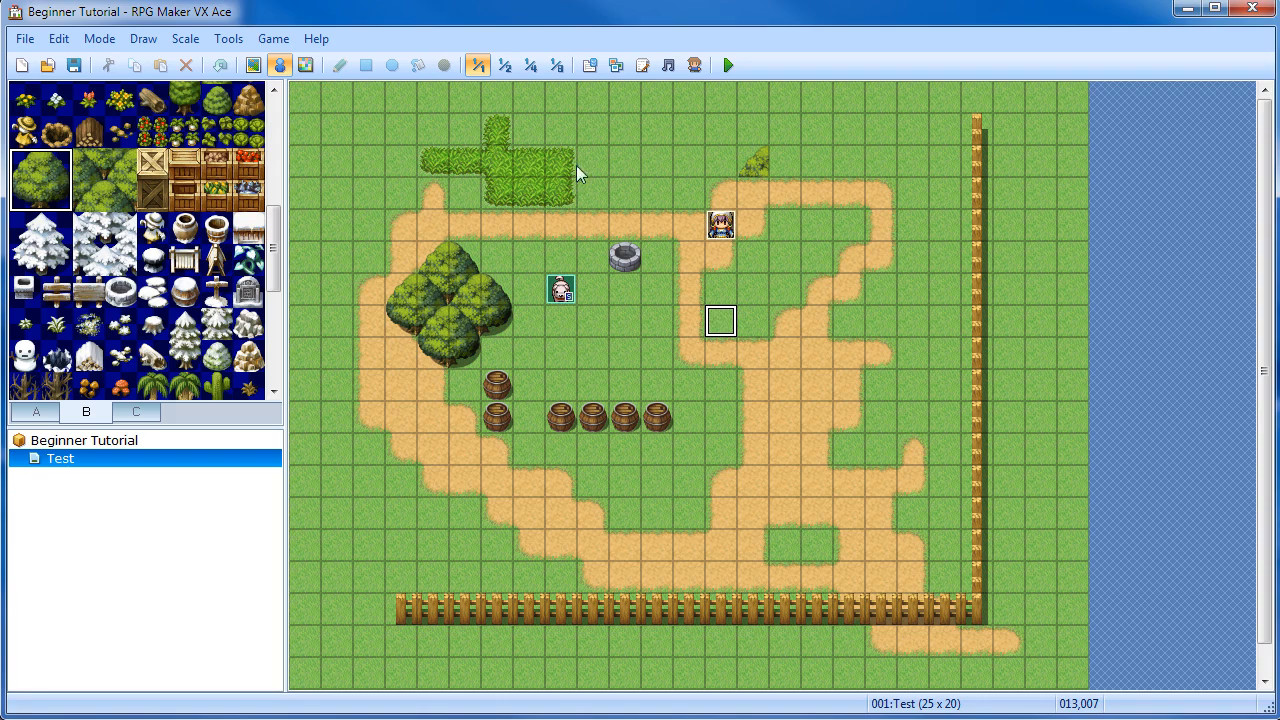
pyautogui.click(307, 66)
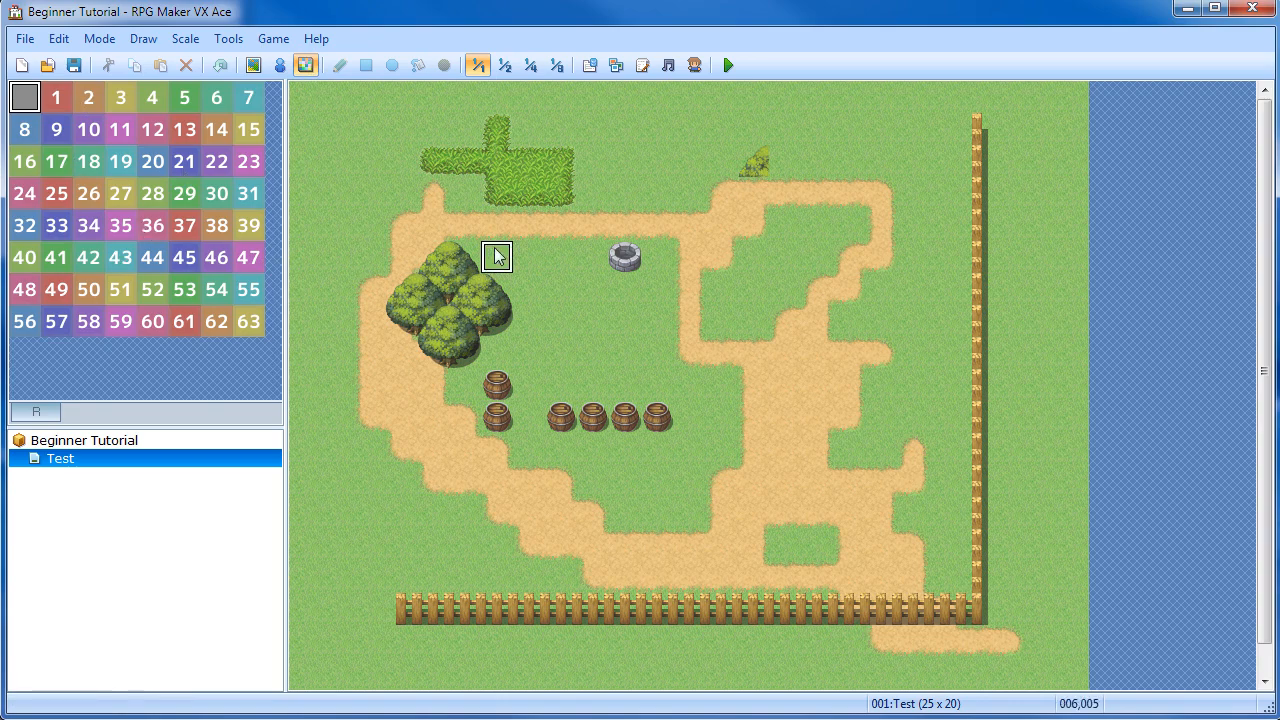
pyautogui.click(572, 203)
pyautogui.click(56, 97)
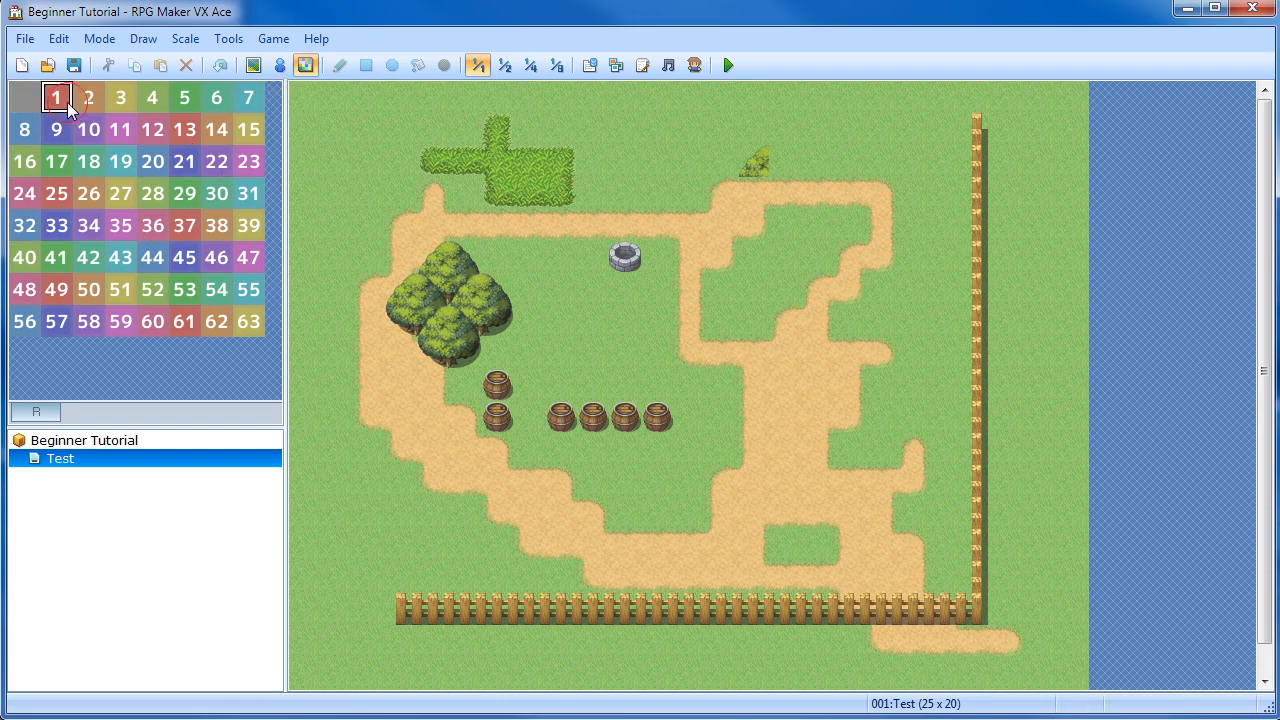
pyautogui.moveTo(368, 129)
pyautogui.mouseDown()
pyautogui.moveTo(508, 237)
pyautogui.moveTo(620, 190)
pyautogui.moveTo(528, 129)
pyautogui.moveTo(500, 215)
pyautogui.moveTo(500, 165)
pyautogui.moveTo(600, 190)
pyautogui.mouseUp()
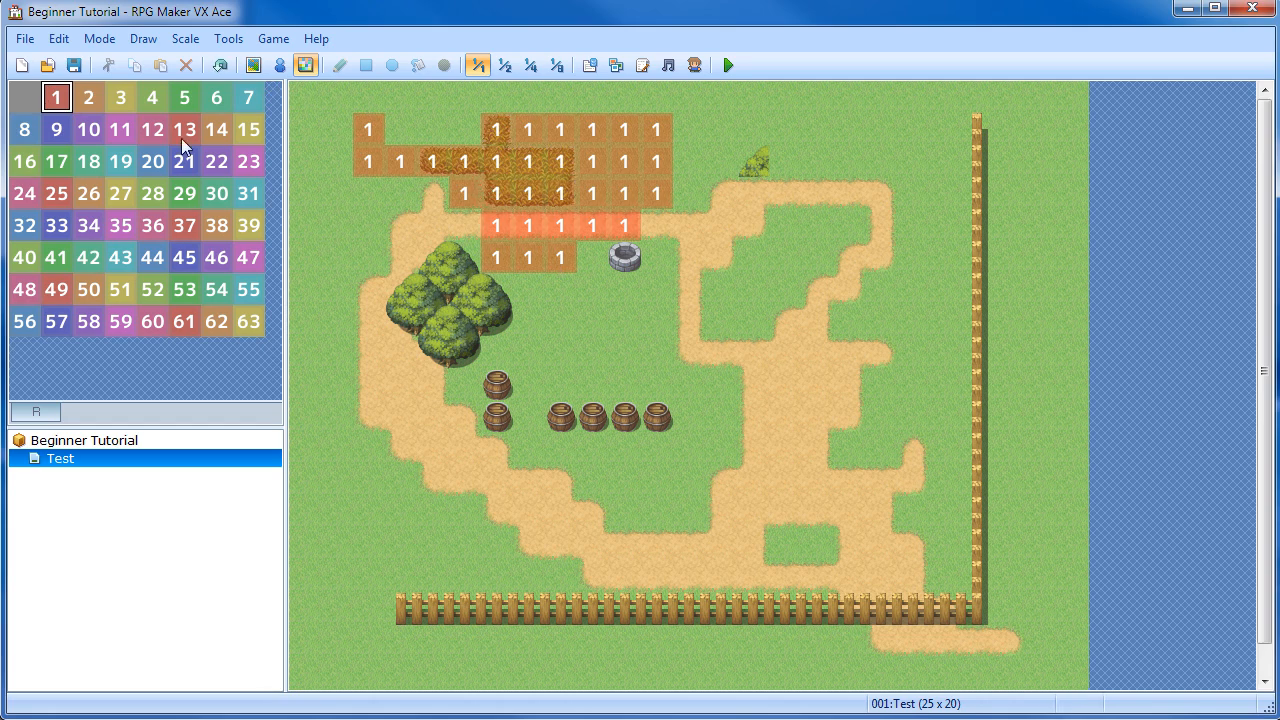
pyautogui.click(120, 97)
pyautogui.moveTo(785, 193)
pyautogui.mouseDown()
pyautogui.moveTo(777, 160)
pyautogui.moveTo(842, 180)
pyautogui.moveTo(826, 222)
pyautogui.moveTo(854, 177)
pyautogui.moveTo(880, 180)
pyautogui.mouseUp()
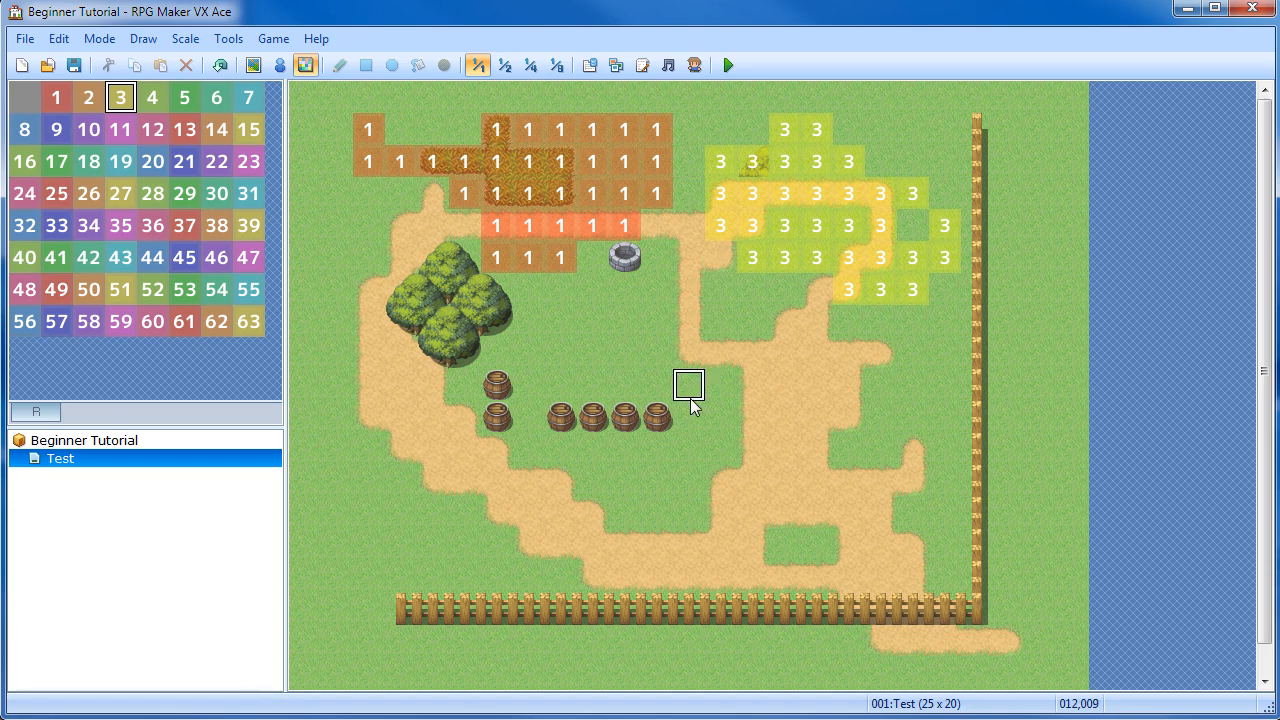
# Launch a playtest of the map with its painted regions and start a new game
pyautogui.click(728, 65)
pyautogui.press('Return')
pyautogui.press('Return')
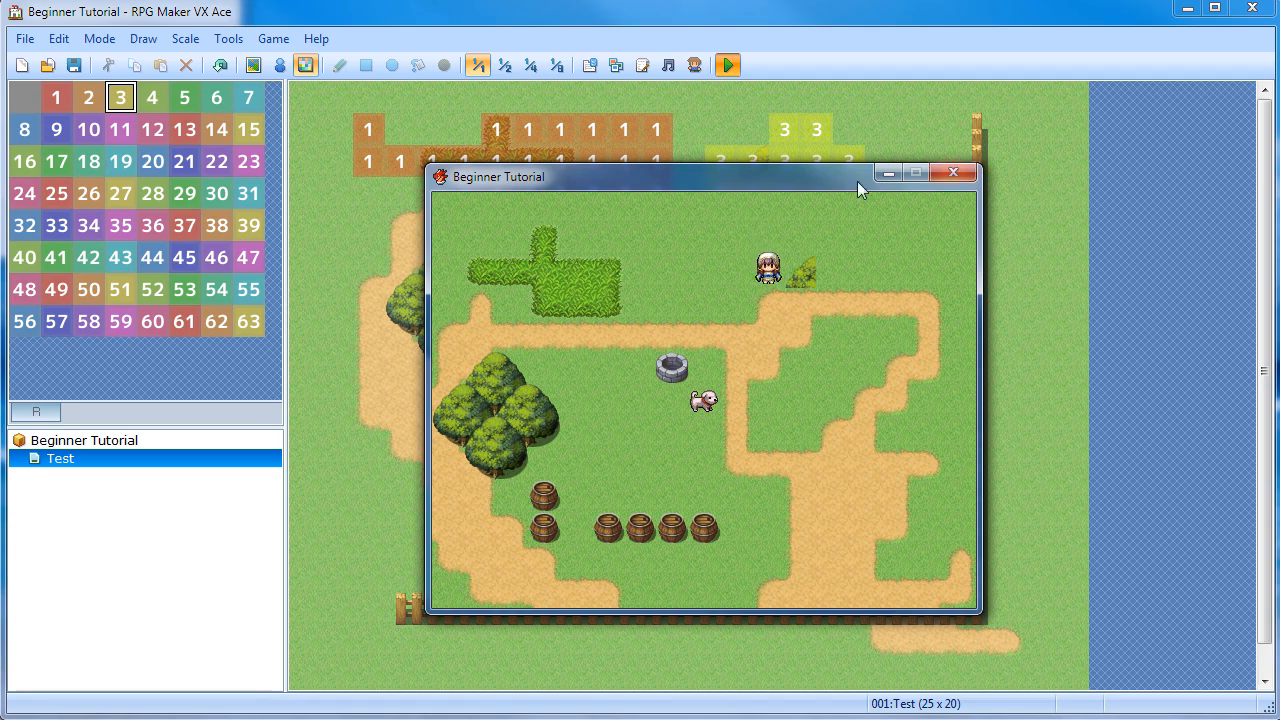
# Walk the player through the area around the small bush and down to the well beside the dog
pyautogui.press('Right')
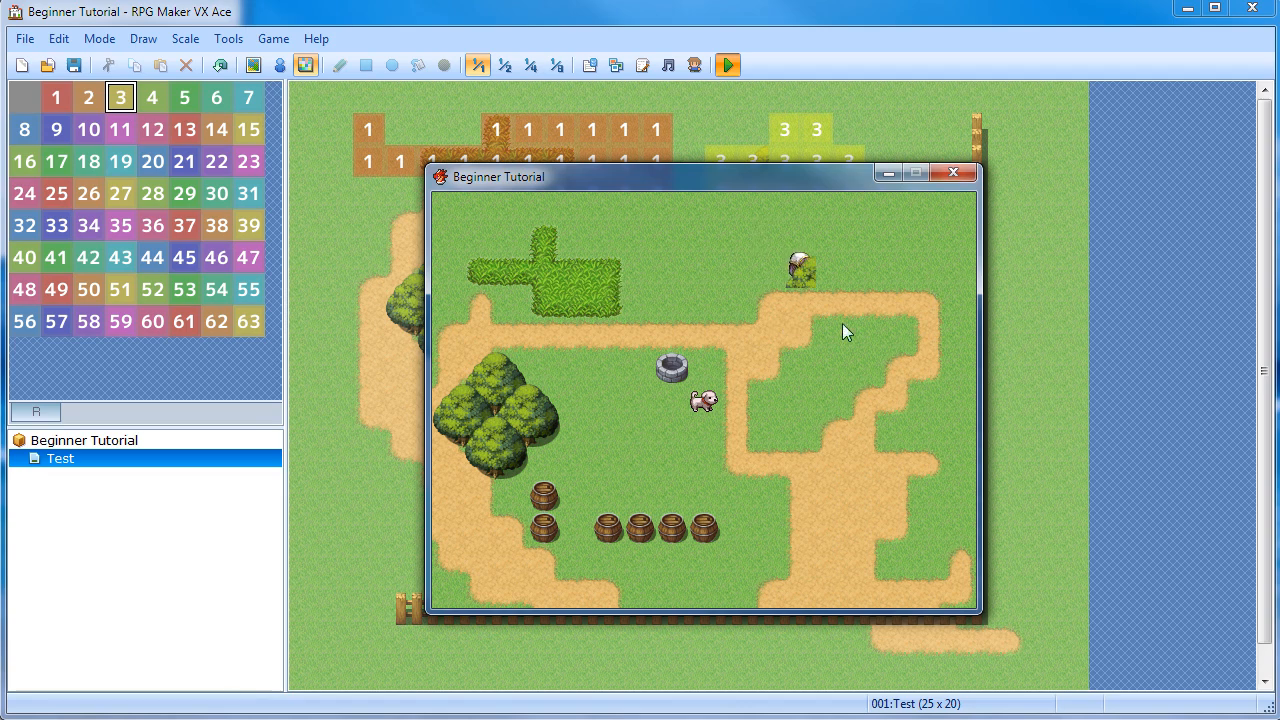
pyautogui.press('Up')
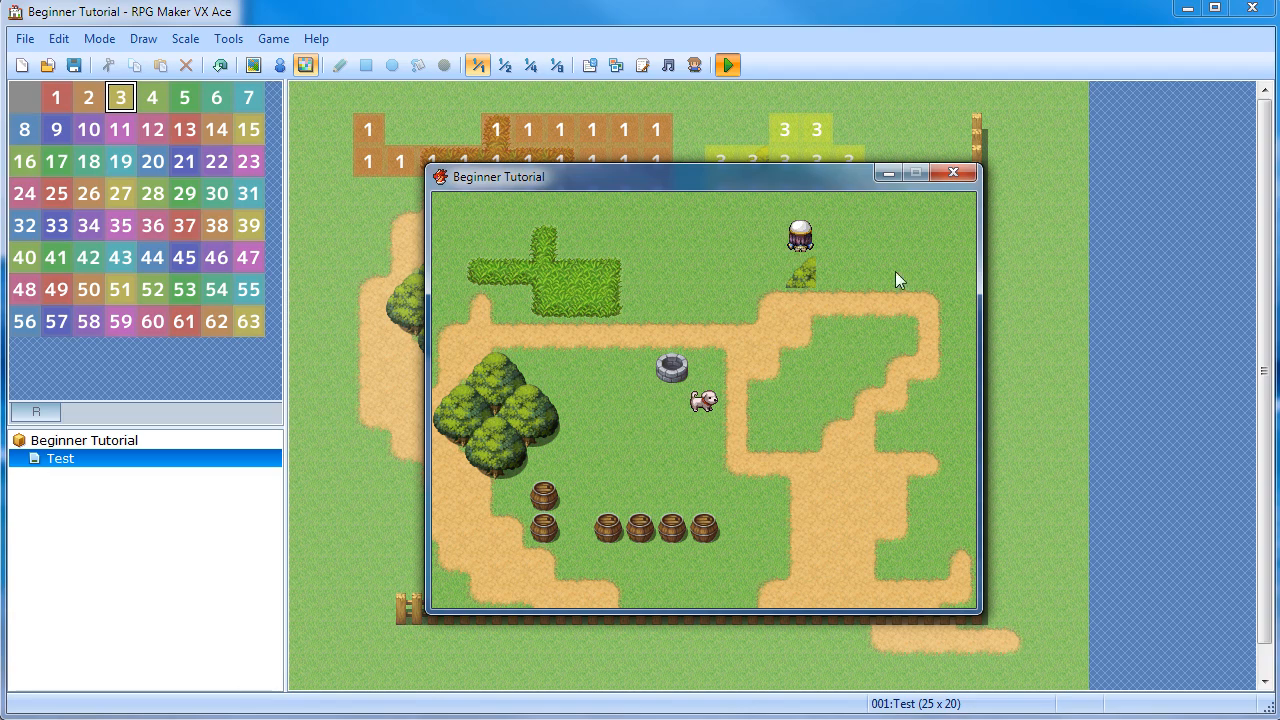
pyautogui.press('Left')
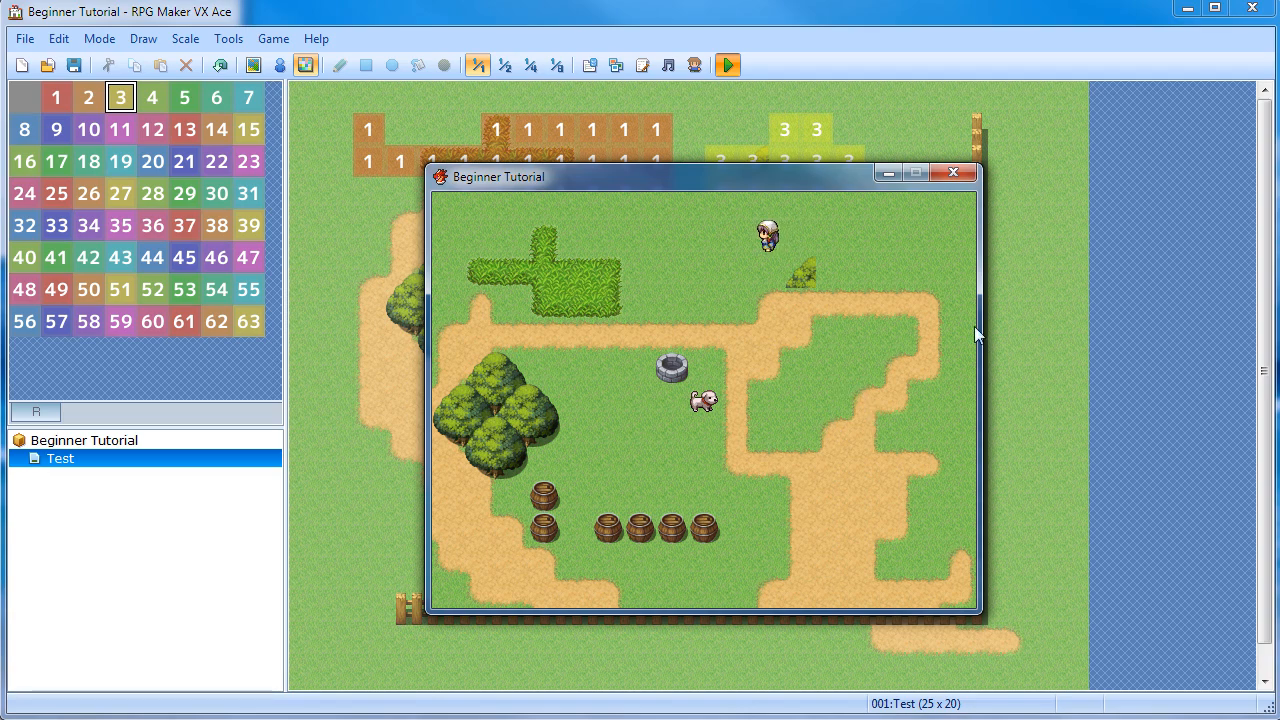
pyautogui.press('Left')
pyautogui.press('Left')
pyautogui.press('Down')
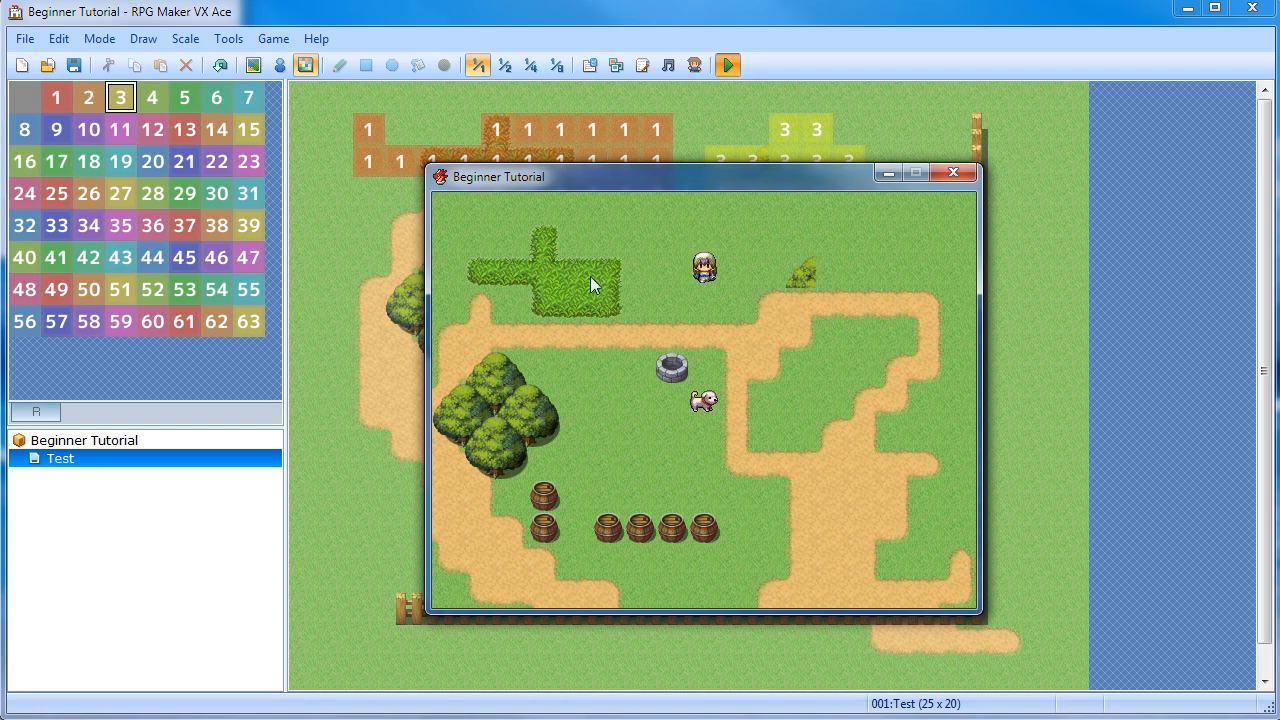
pyautogui.press('Down')
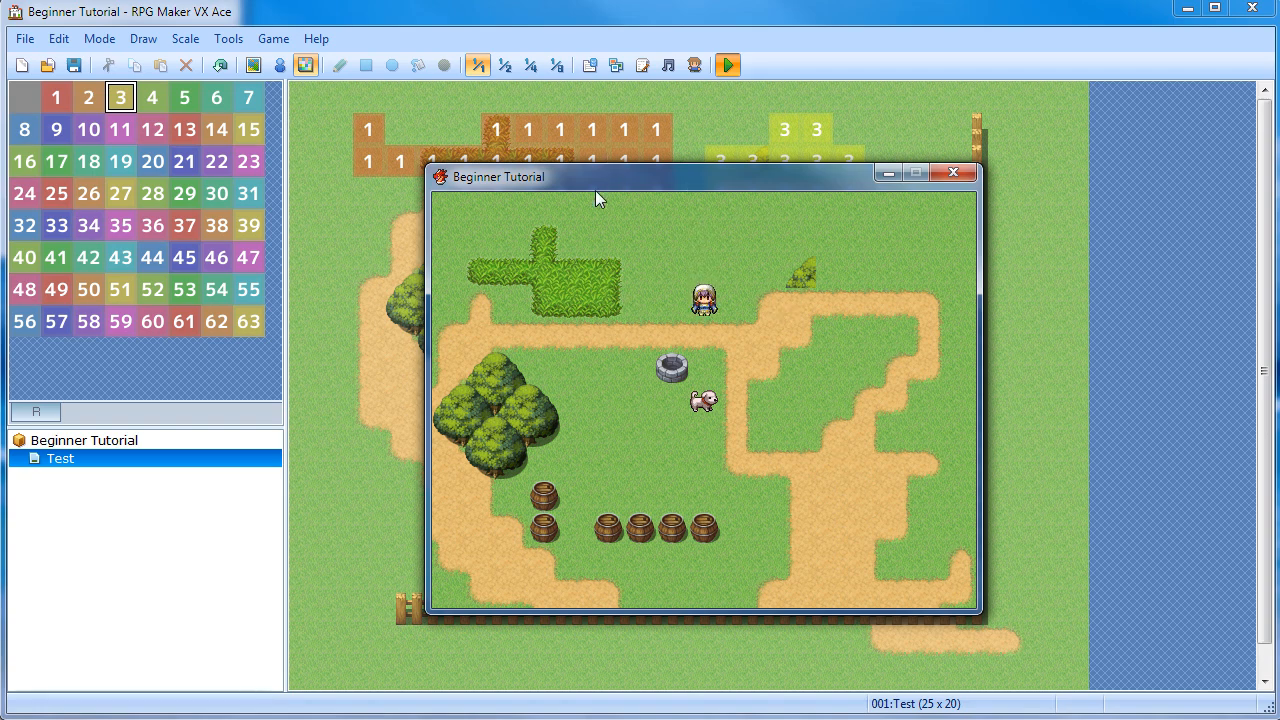
pyautogui.press('Down')
pyautogui.press('Down')
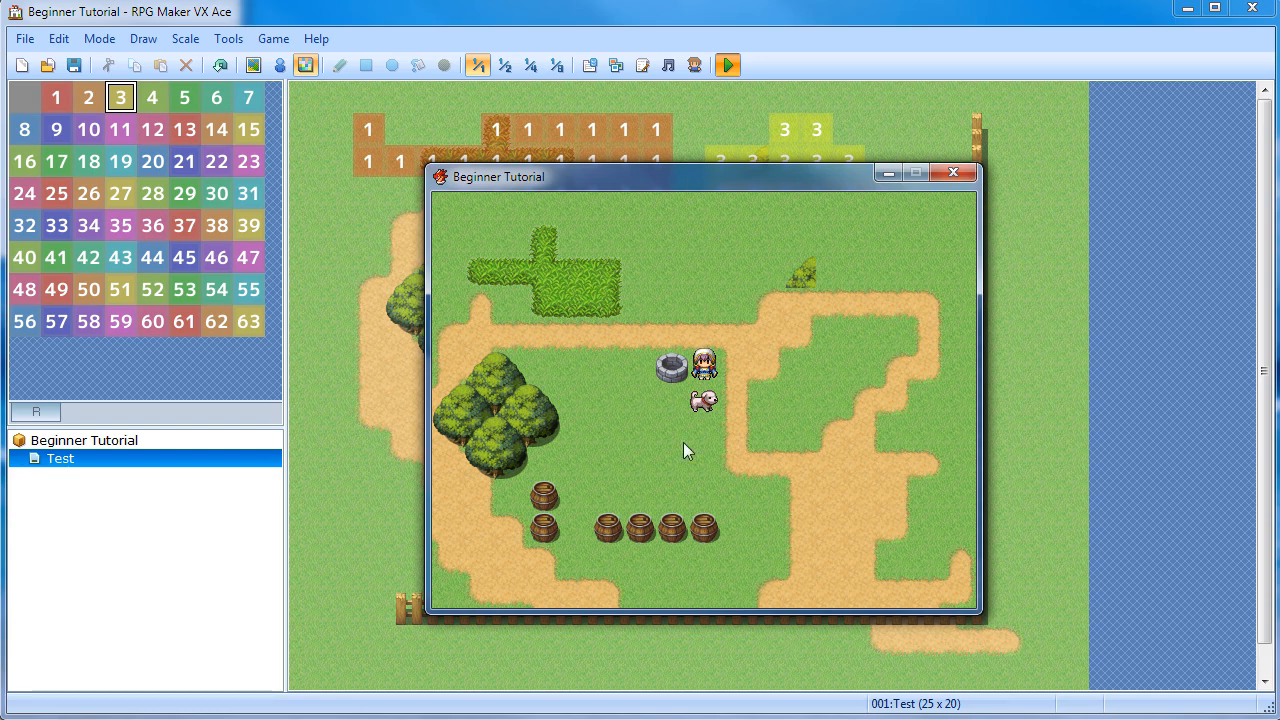
pyautogui.press('Right')
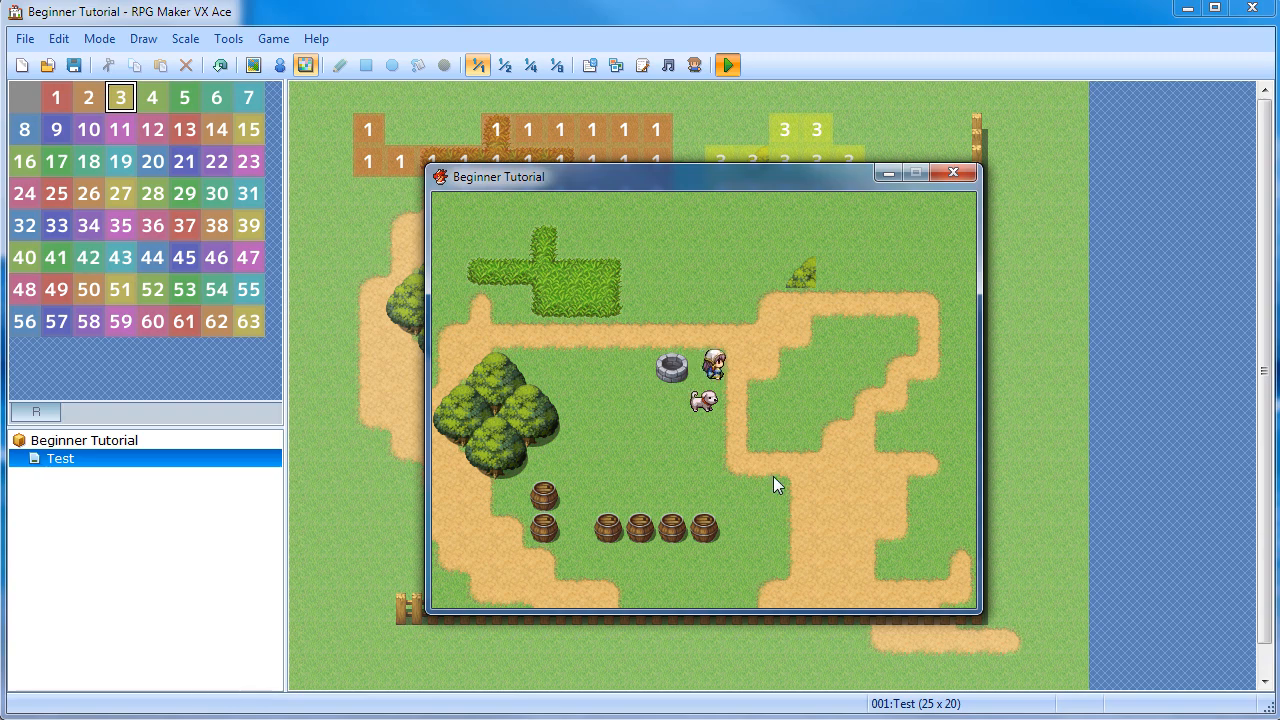
pyautogui.press('Left')
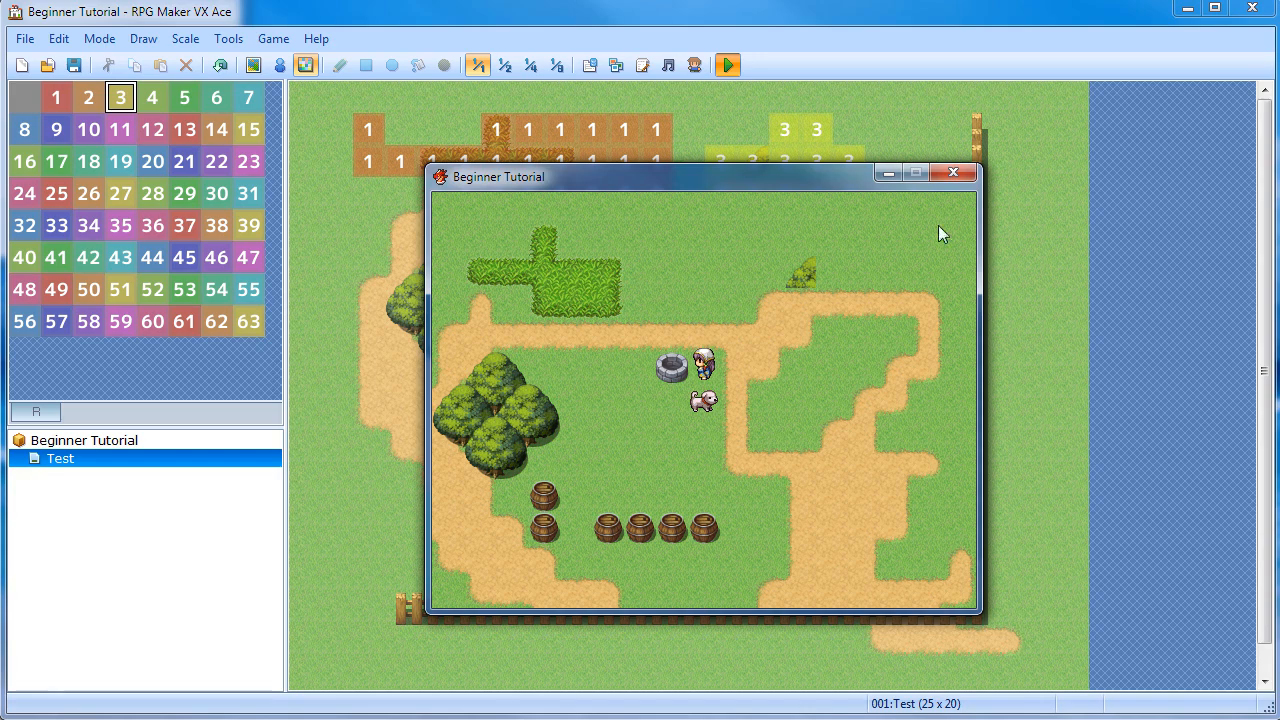
# Close the playtest and switch the editor back to event editing mode
pyautogui.click(953, 173)
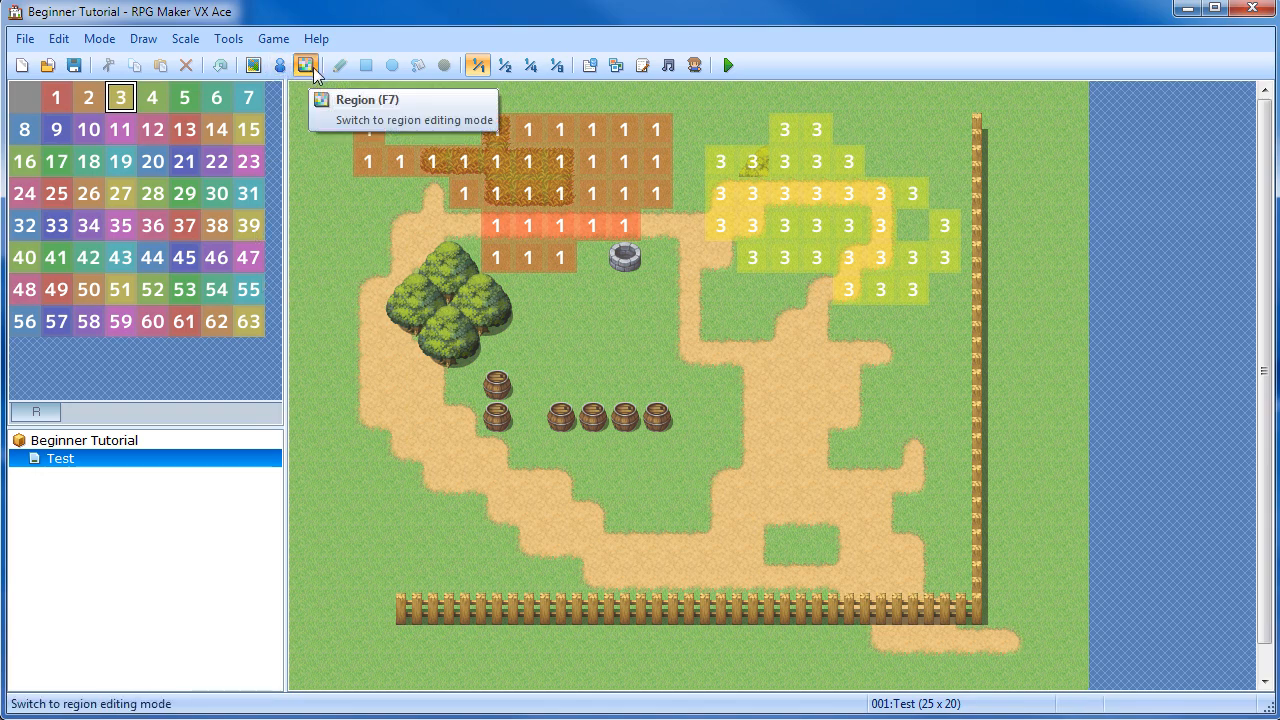
pyautogui.click(279, 65)
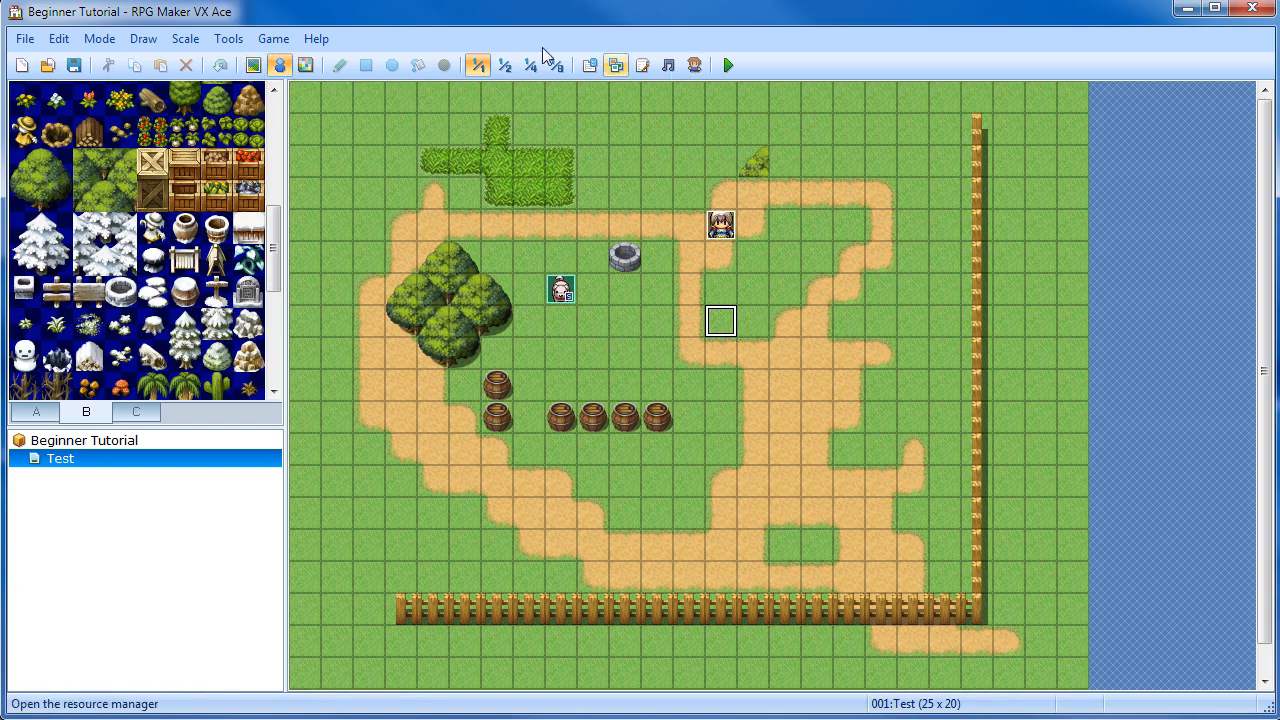
pyautogui.click(284, 39)
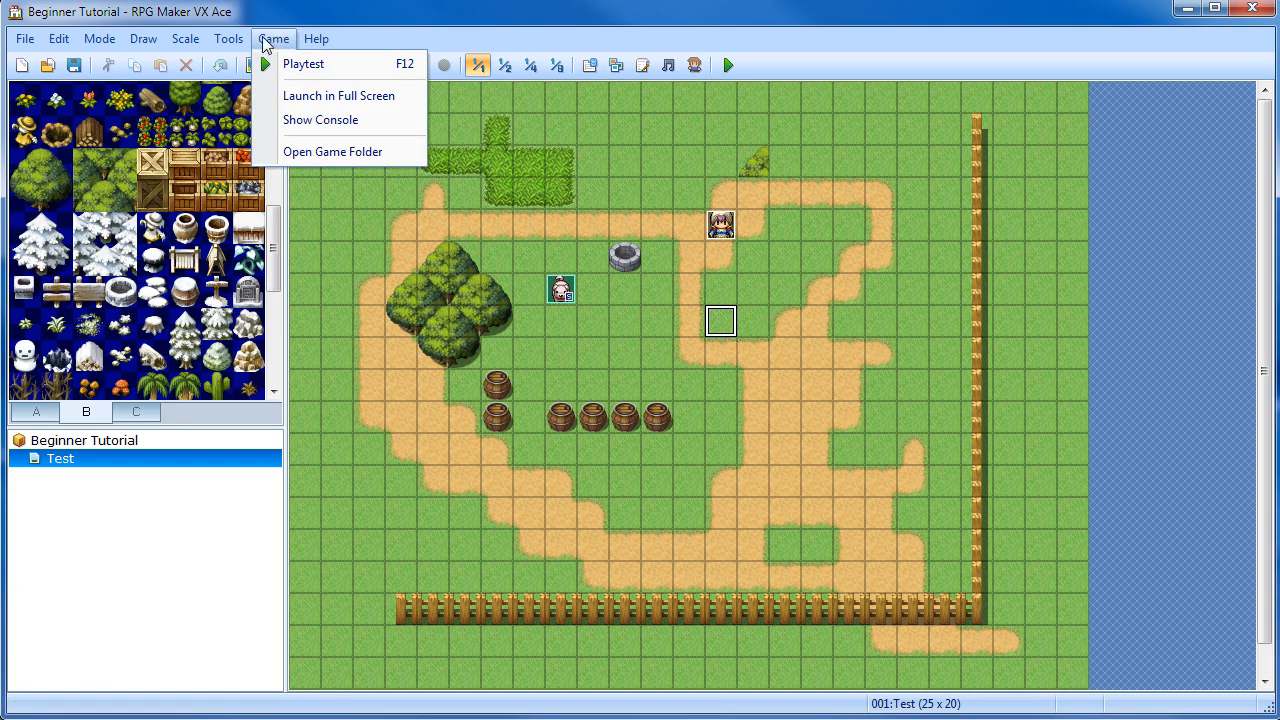
pyautogui.moveTo(220, 38)
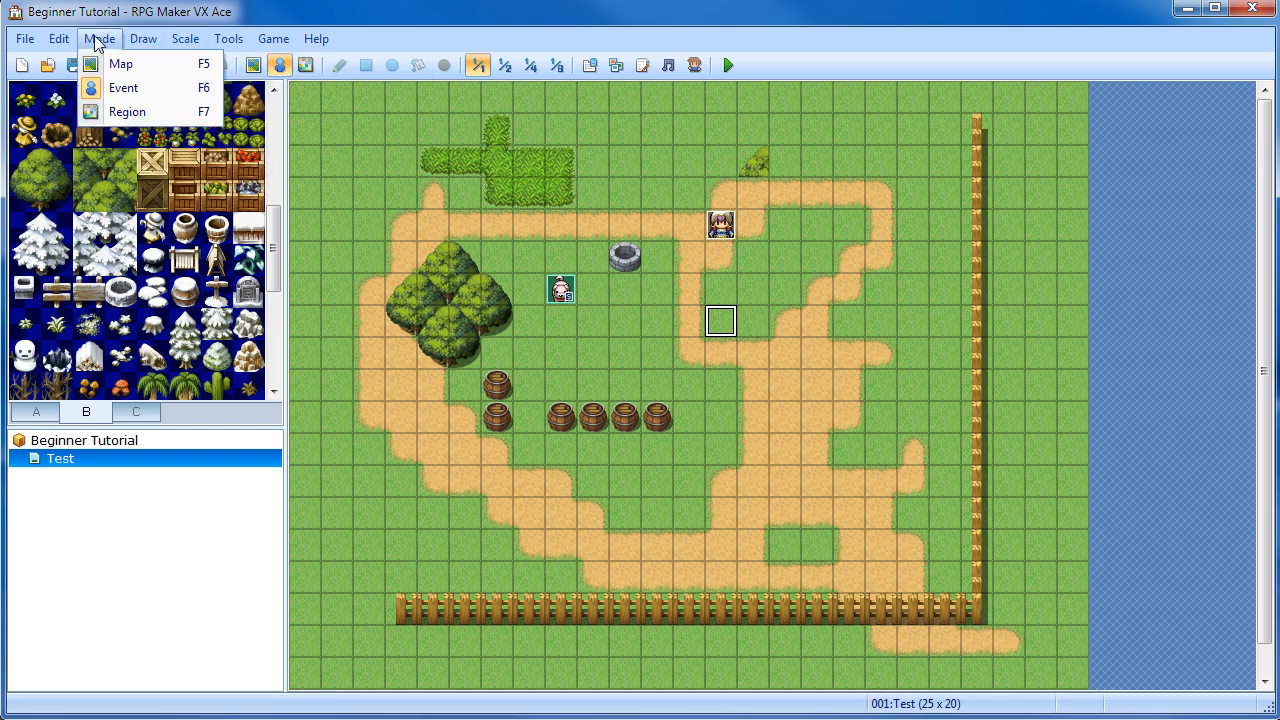
pyautogui.moveTo(30, 40)
pyautogui.press('Escape')
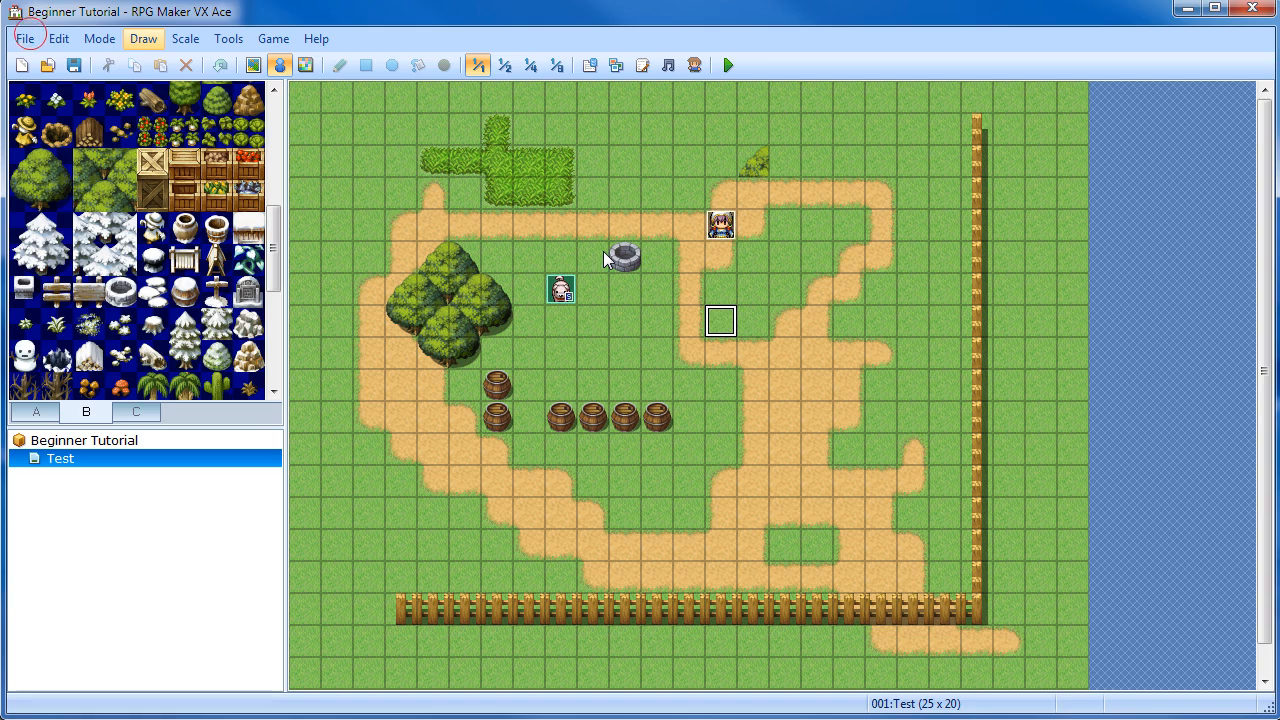